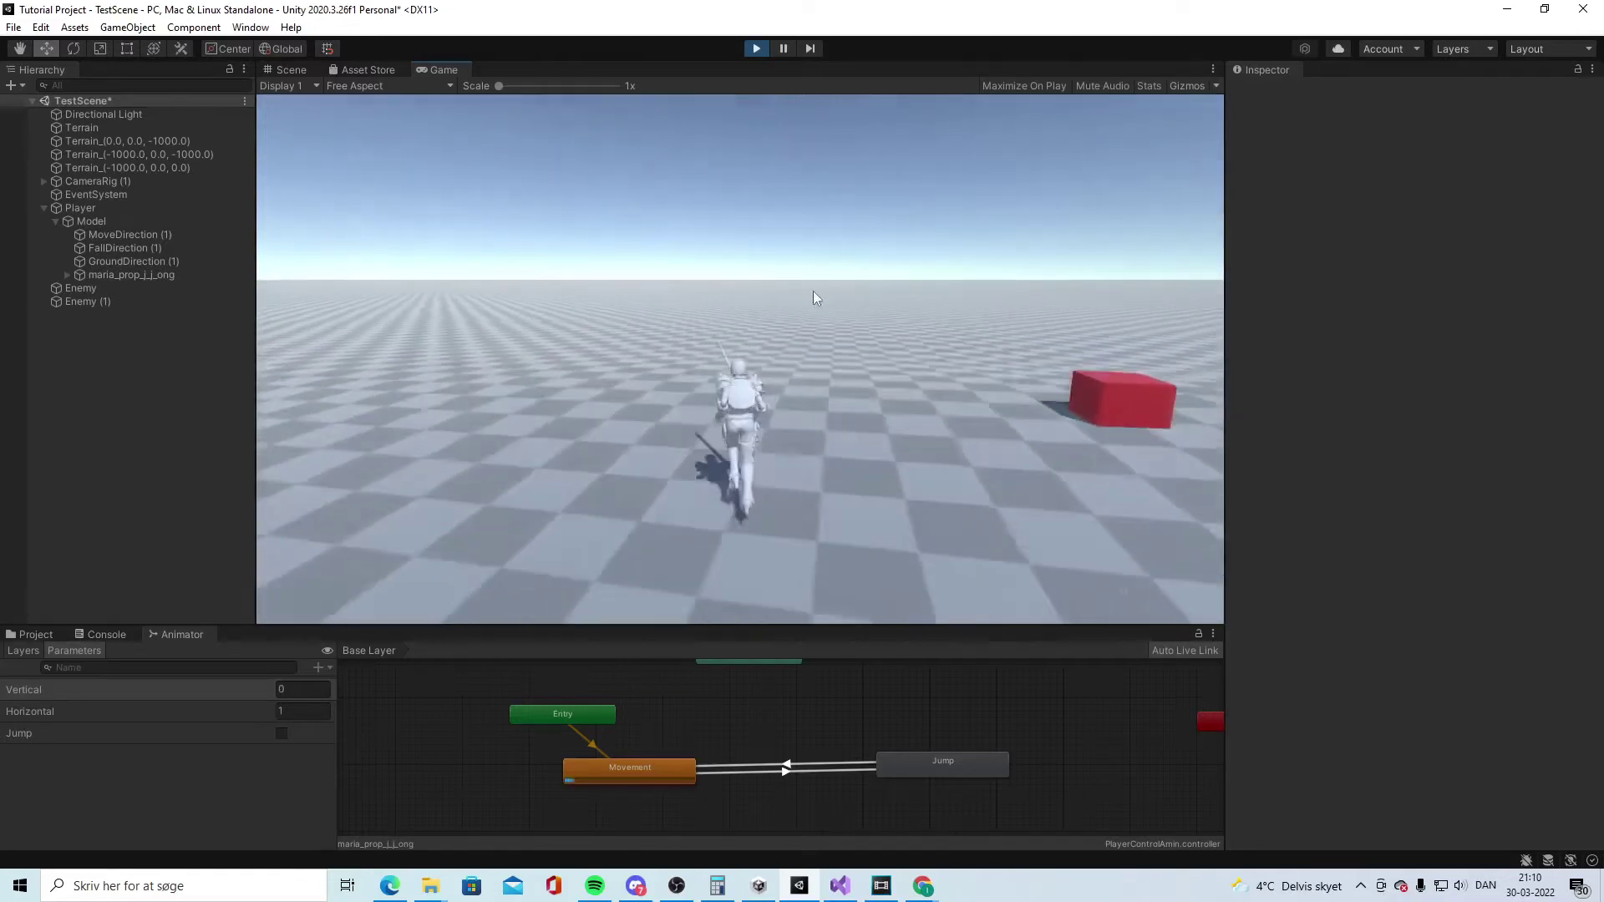
- Strafe the player right and left with D and A, and jump with Space, while watching the Animator parameters
{"action": "key", "text": "d"}
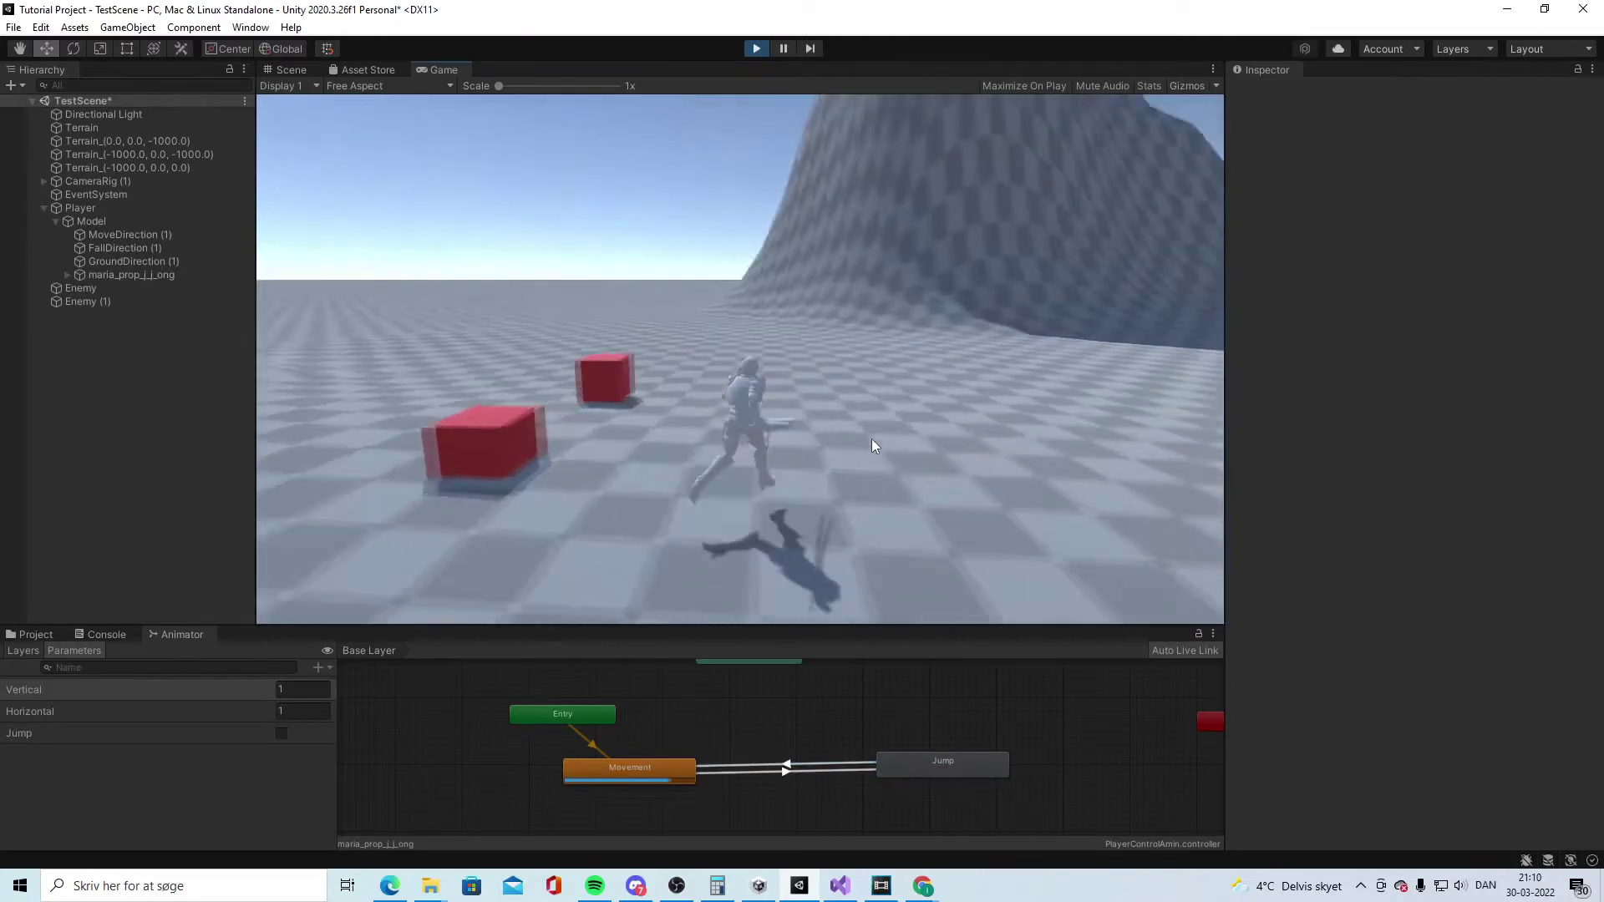
{"action": "key", "text": "space"}
{"action": "key", "text": "d"}
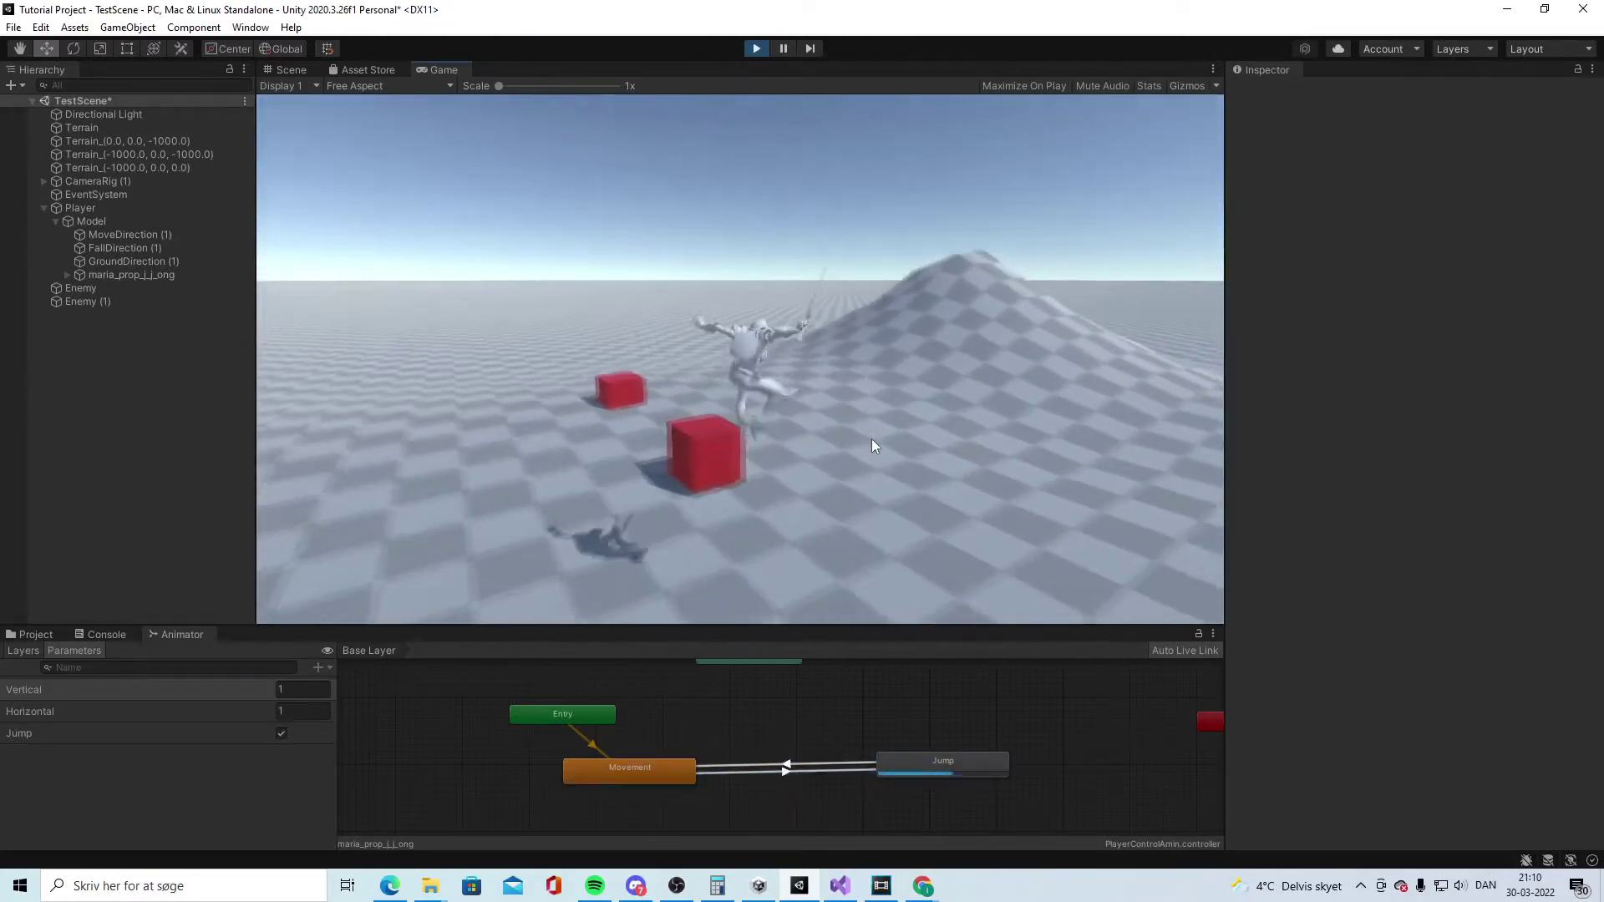
{"action": "key", "text": "a"}
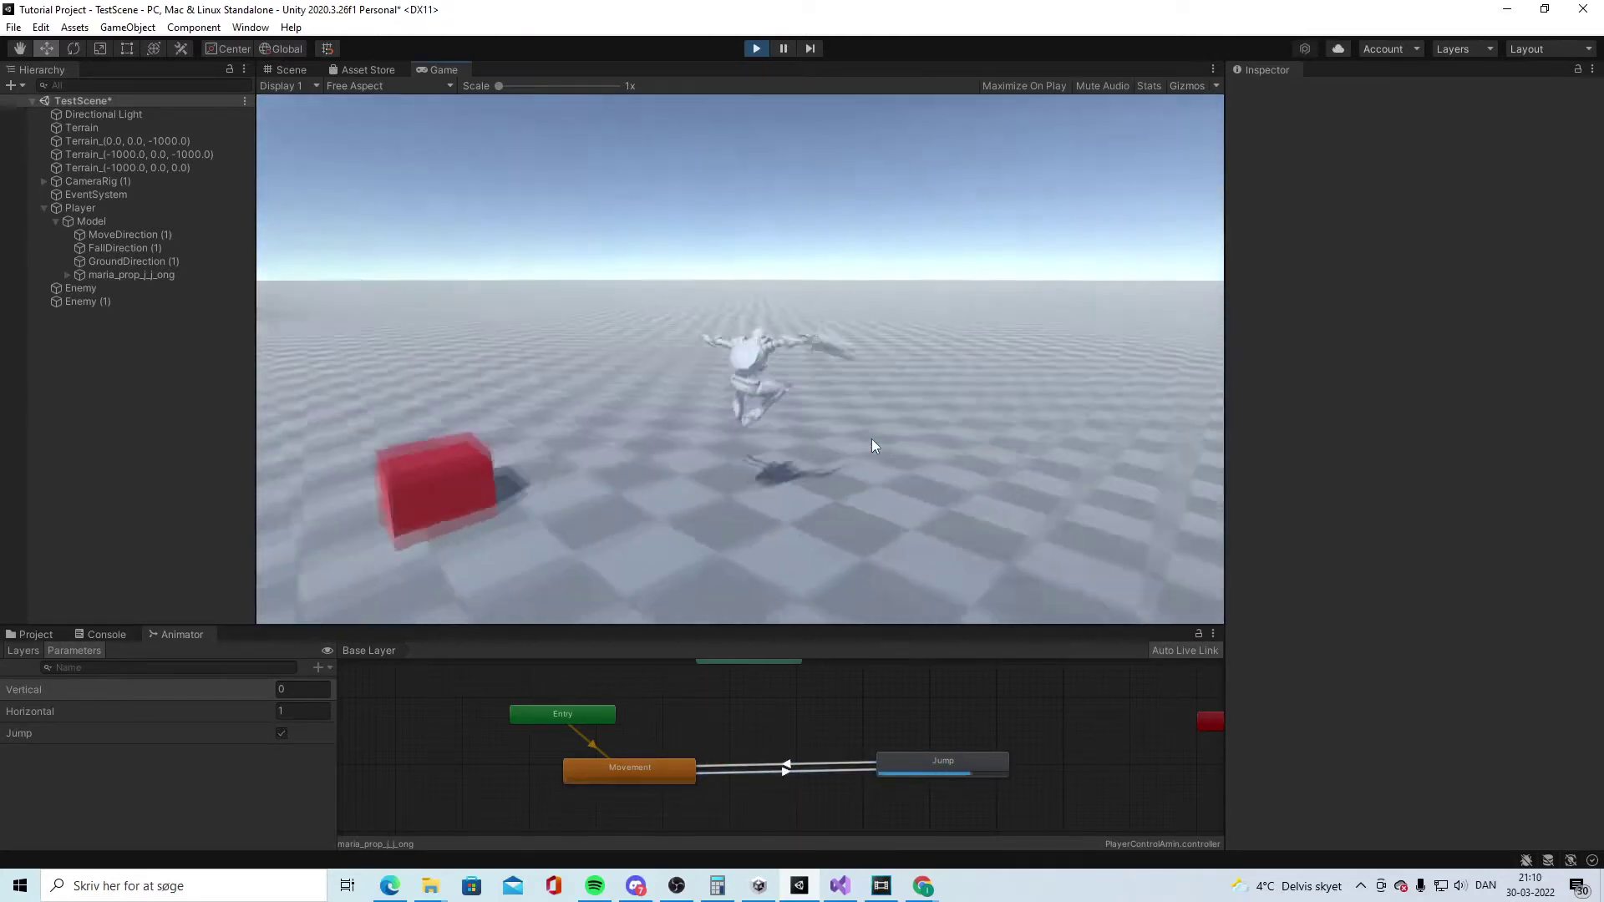
{"action": "key", "text": "d"}
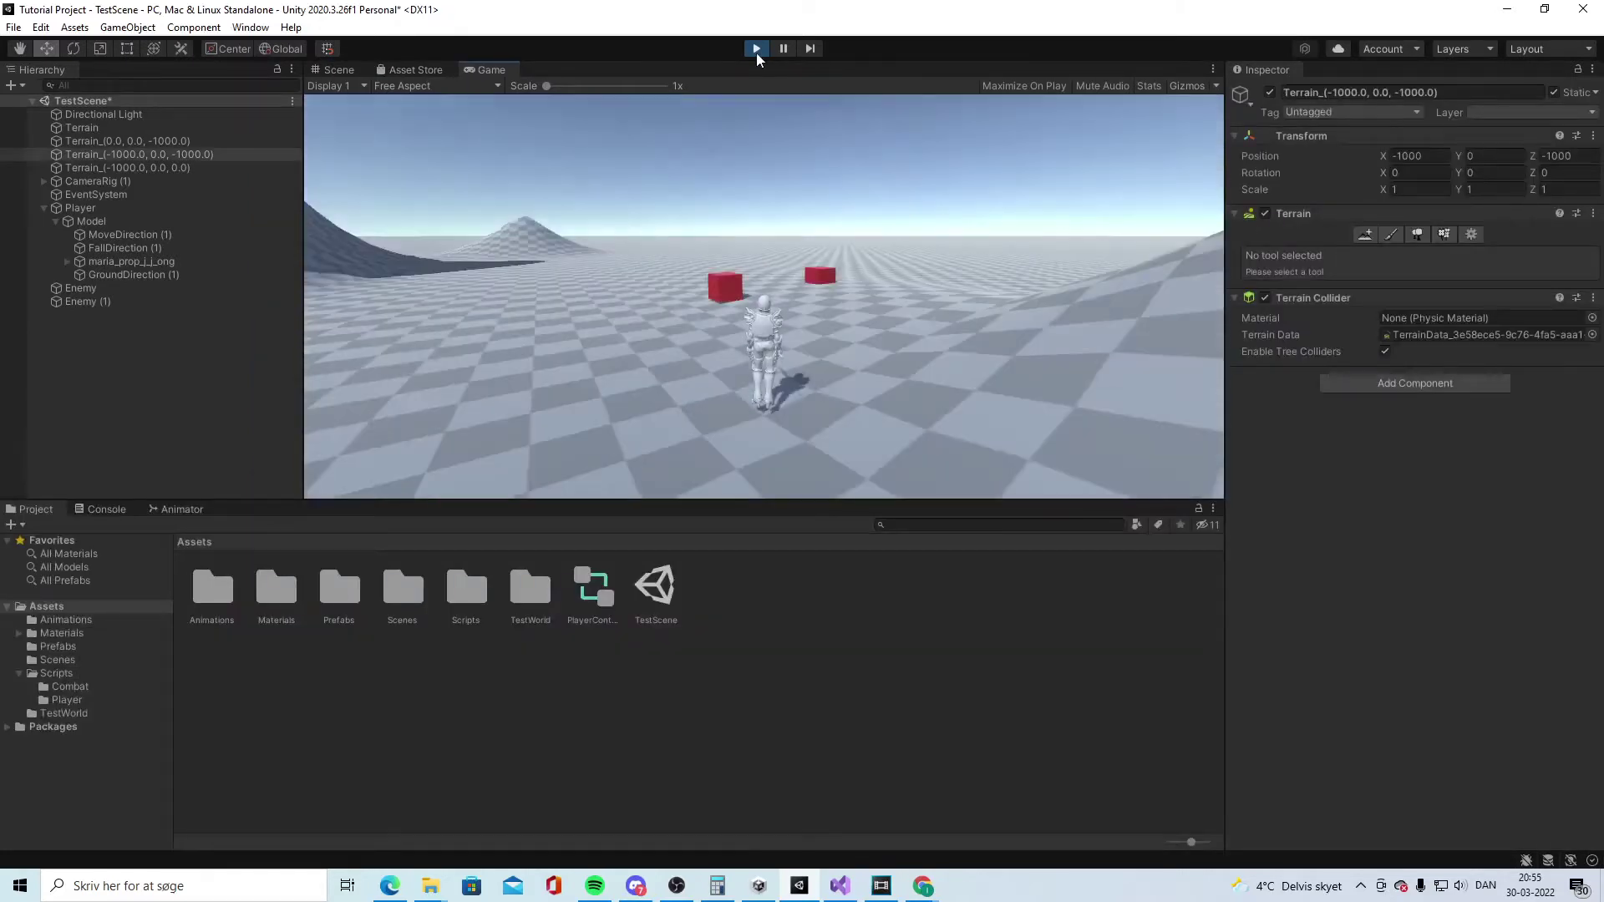
- Run the player forward with a jump, then drag the splitters to make the Game view taller and wider
{"action": "key", "text": "w"}
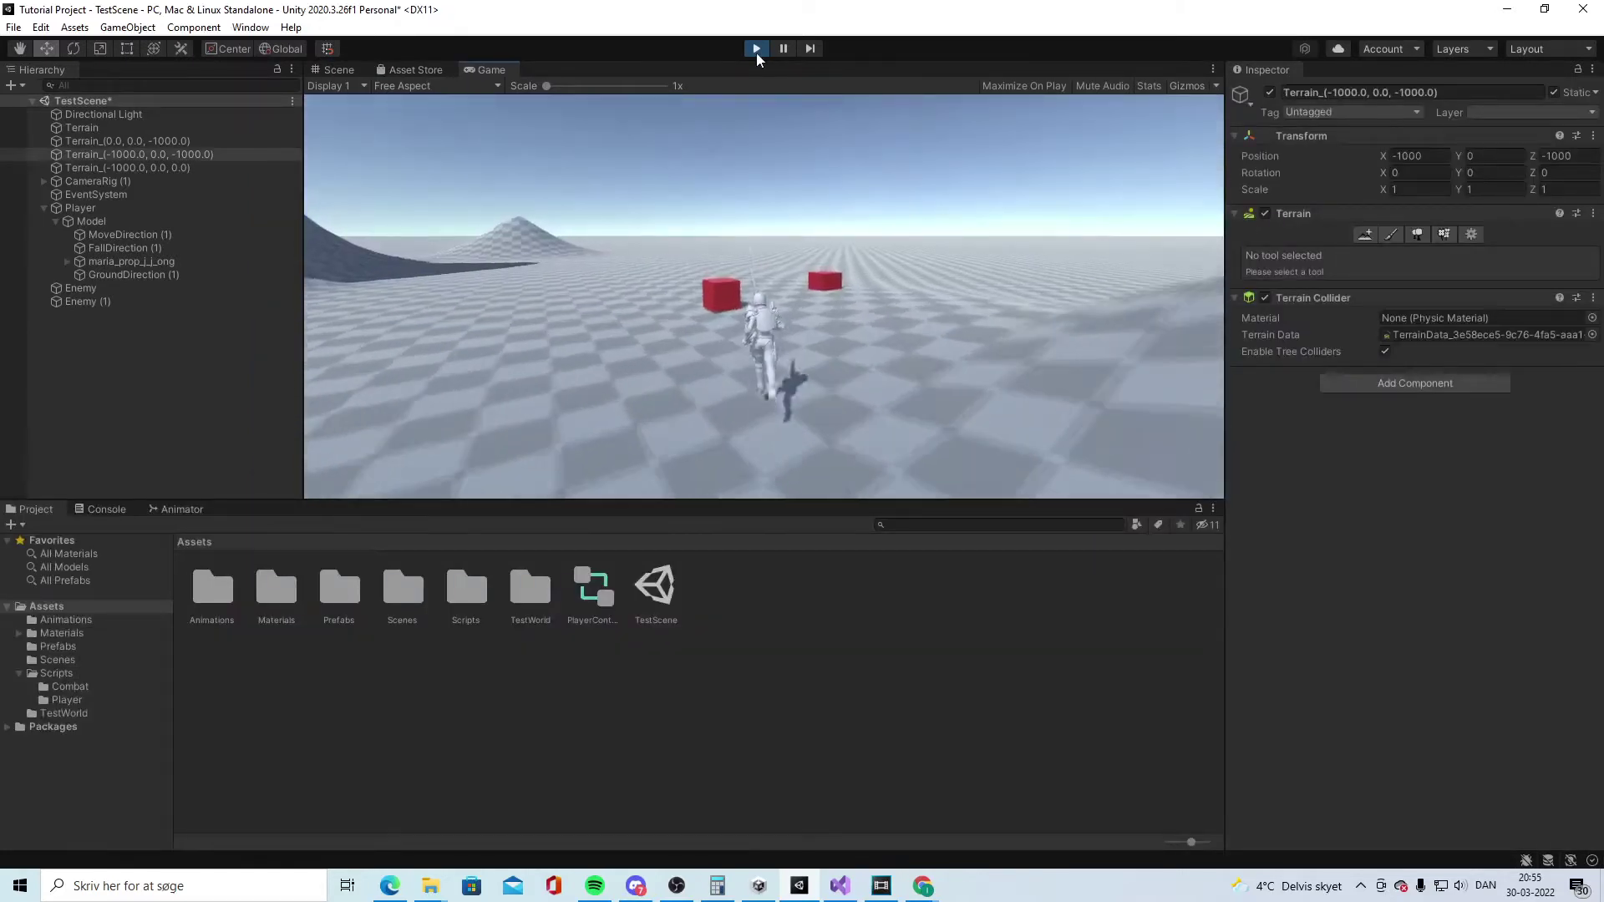
{"action": "key", "text": "space"}
{"action": "key", "text": "w"}
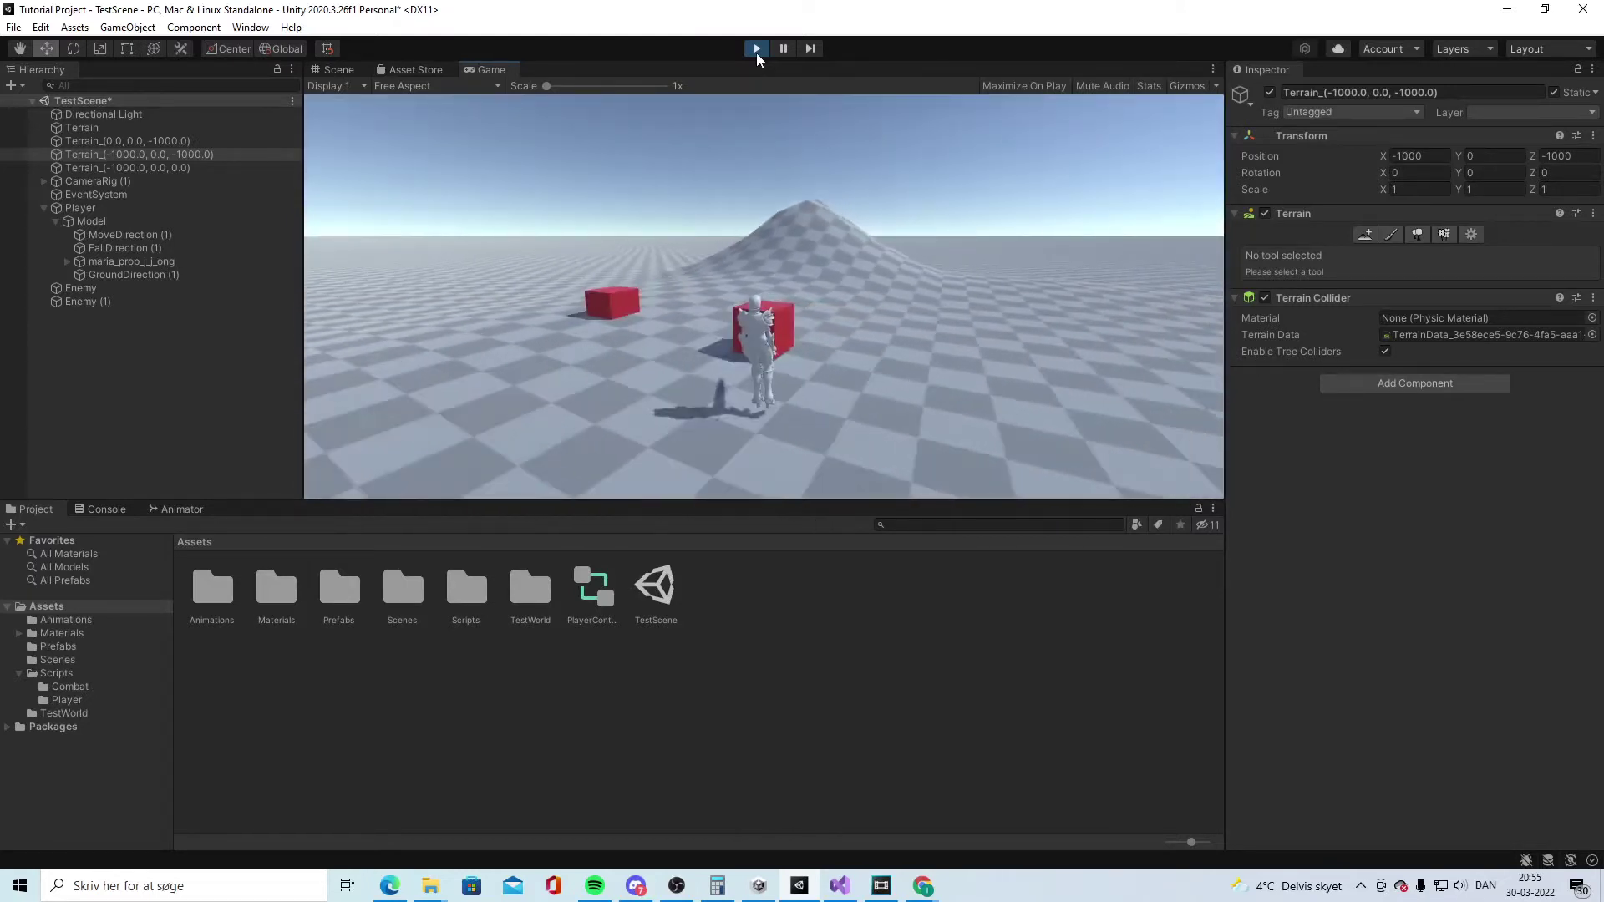
{"action": "left_click_drag", "start_coordinate": [474, 499], "coordinate": [493, 626]}
{"action": "left_click_drag", "start_coordinate": [310, 447], "coordinate": [256, 448]}
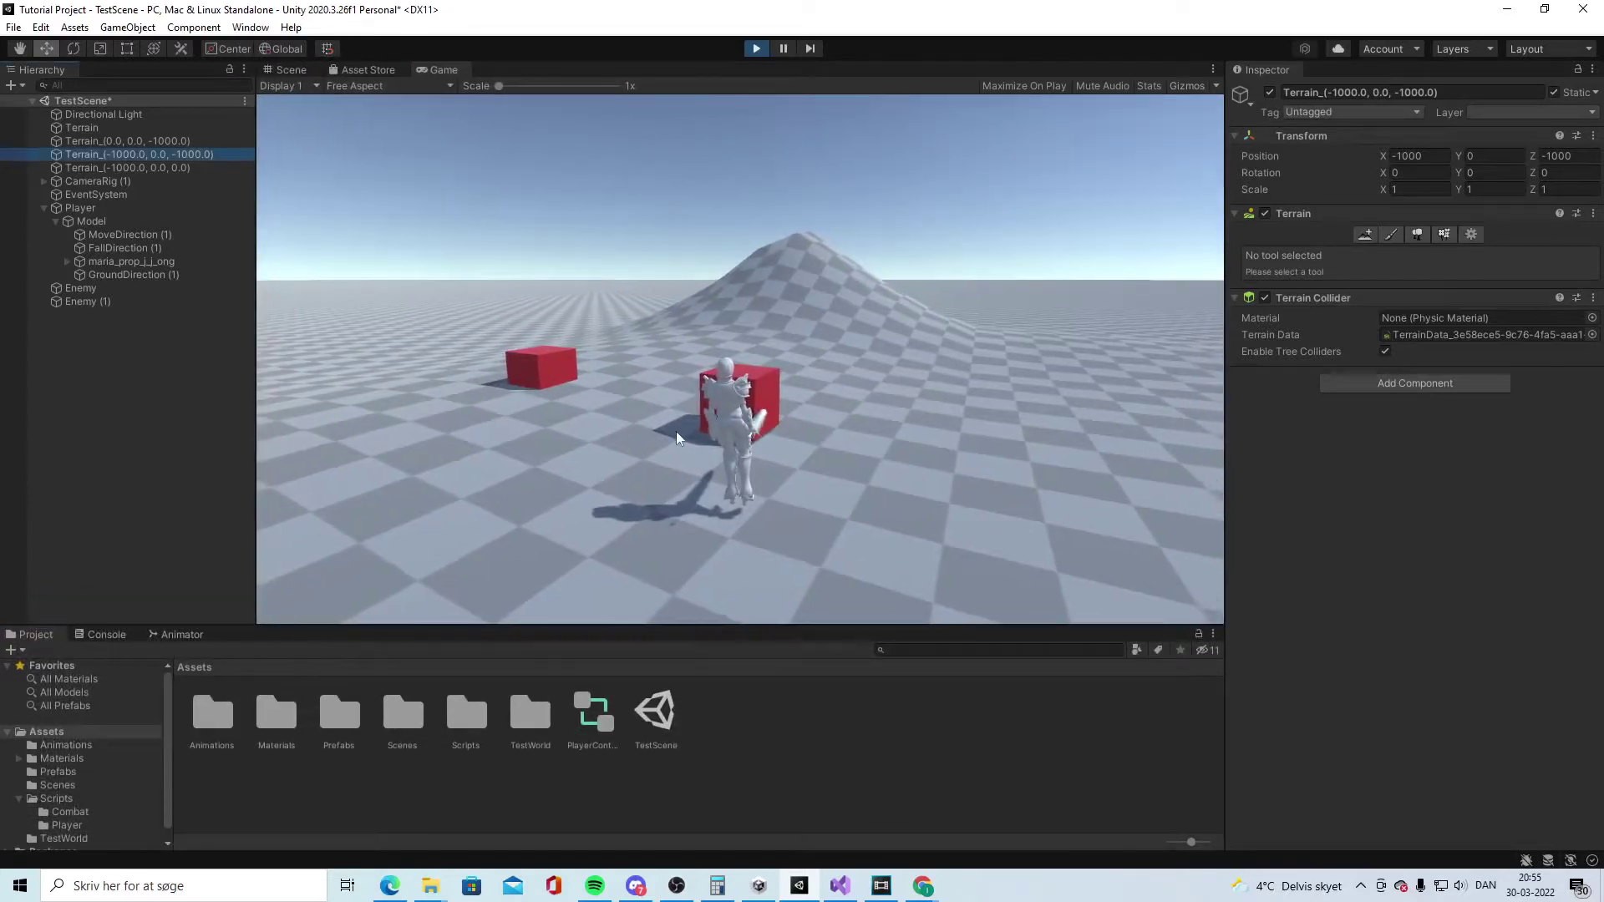
- Steer the player around the checkered hill with WASD, jumping once mid-run
{"action": "key", "text": "d"}
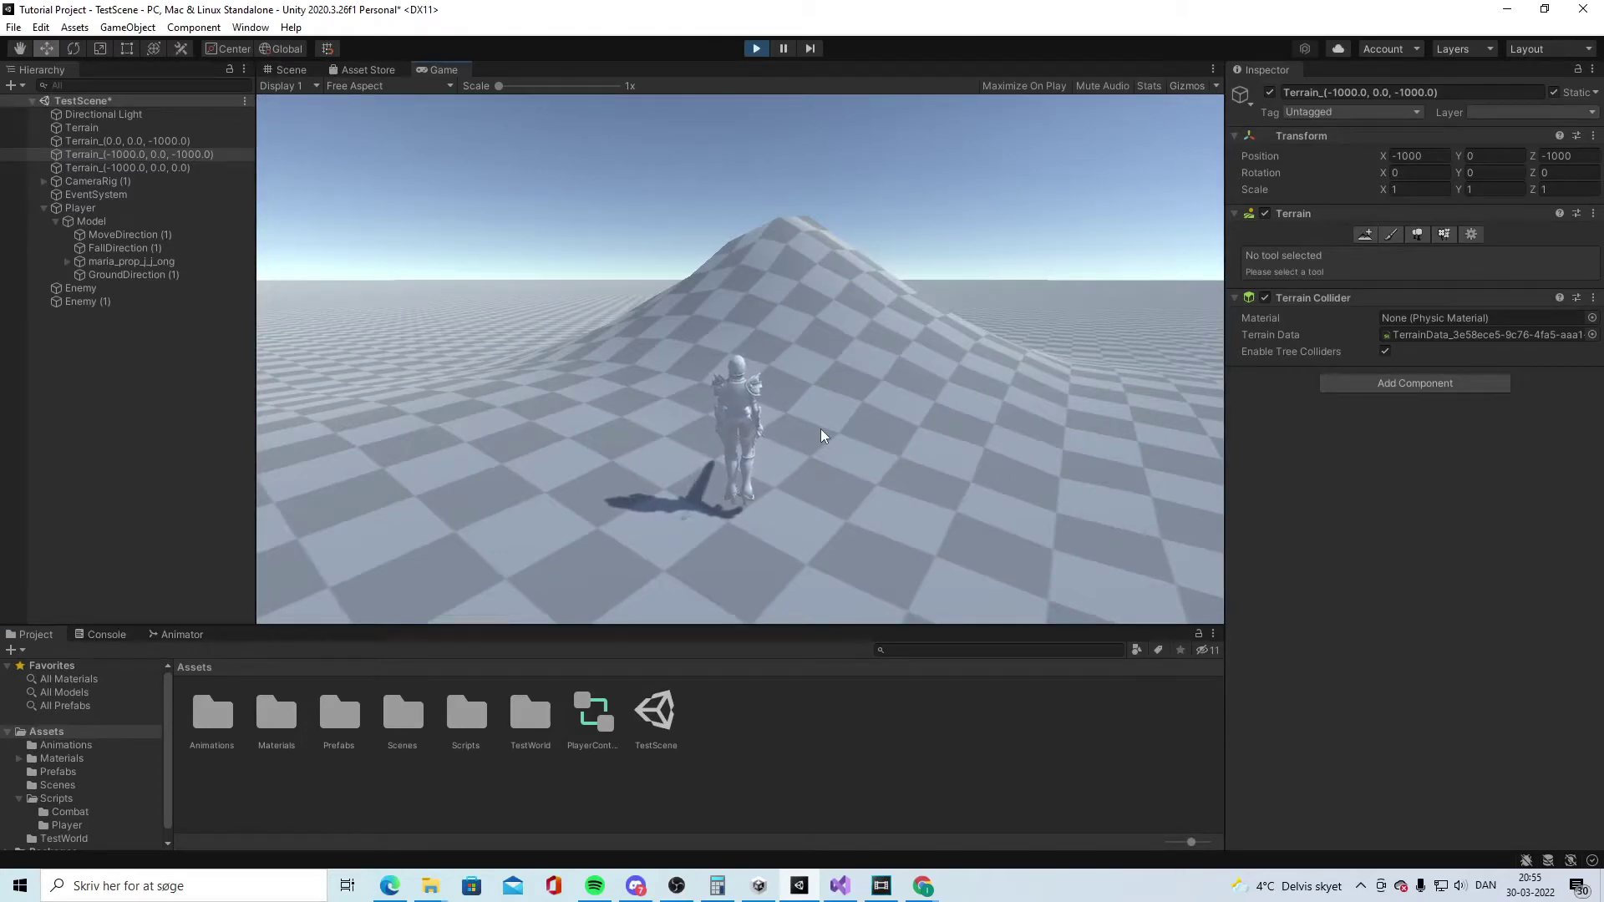
{"action": "key", "text": "s"}
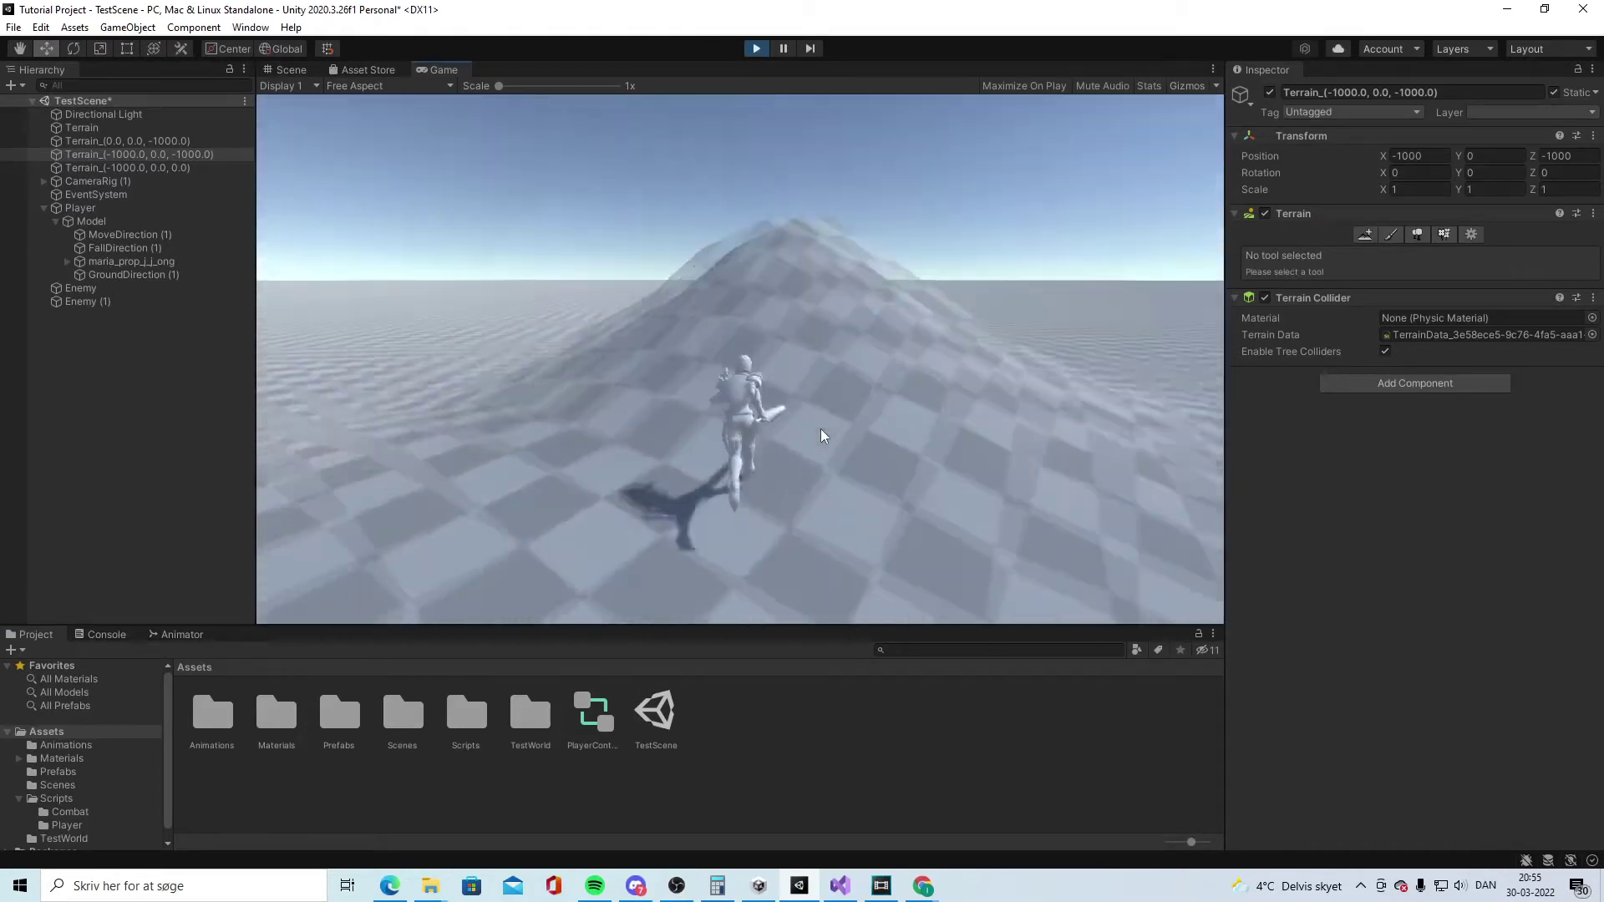
{"action": "key", "text": "s"}
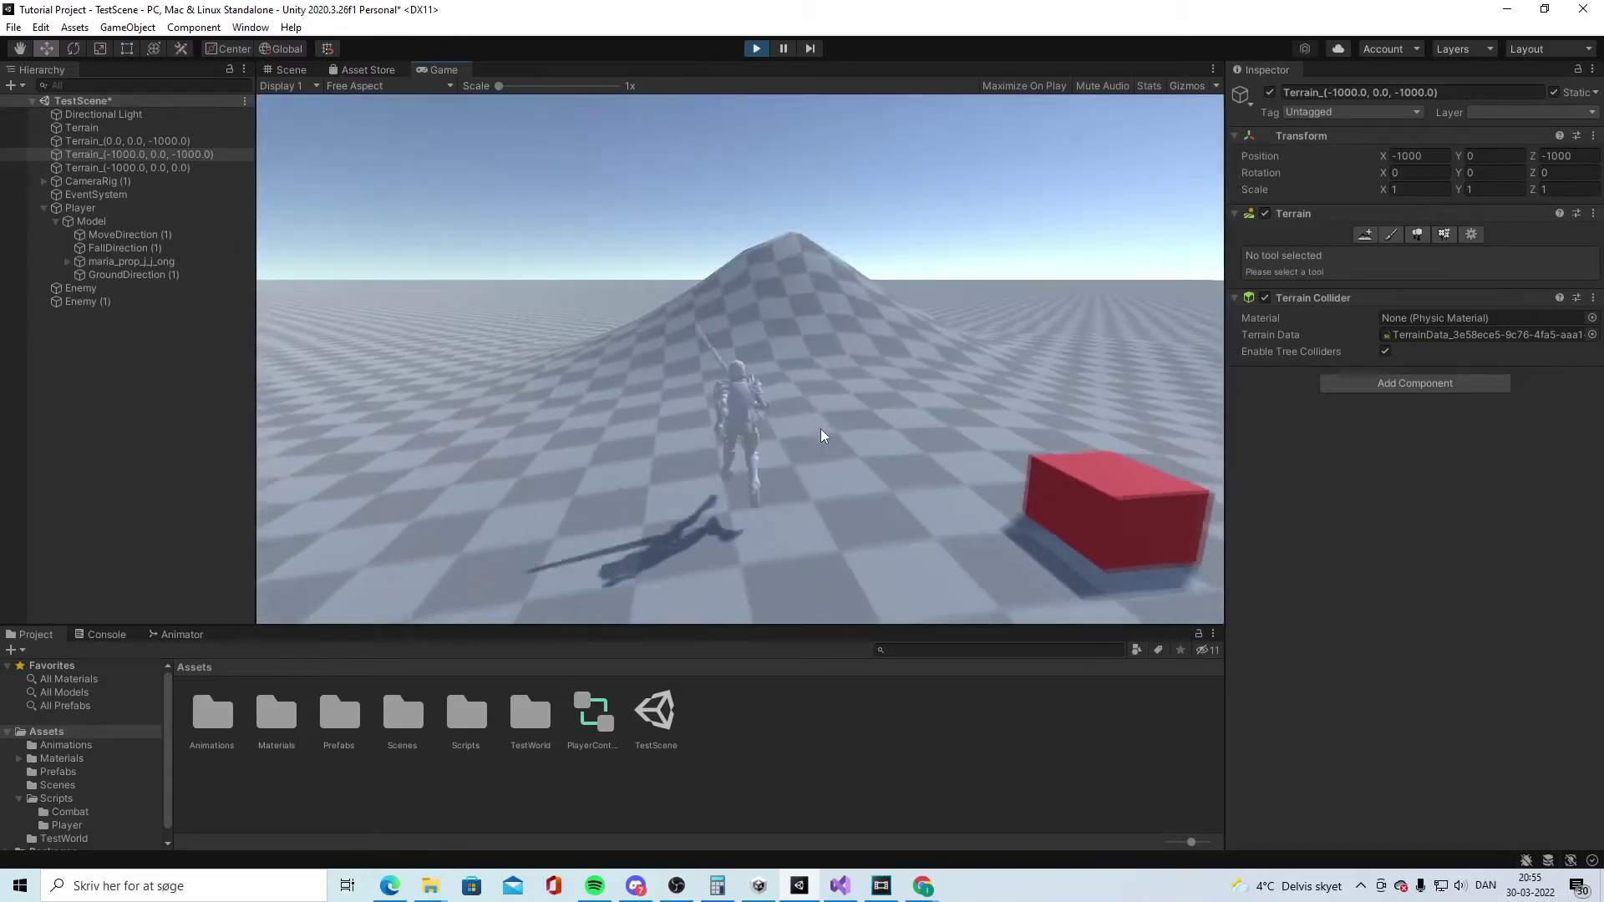
{"action": "key", "text": "w"}
{"action": "key", "text": "space"}
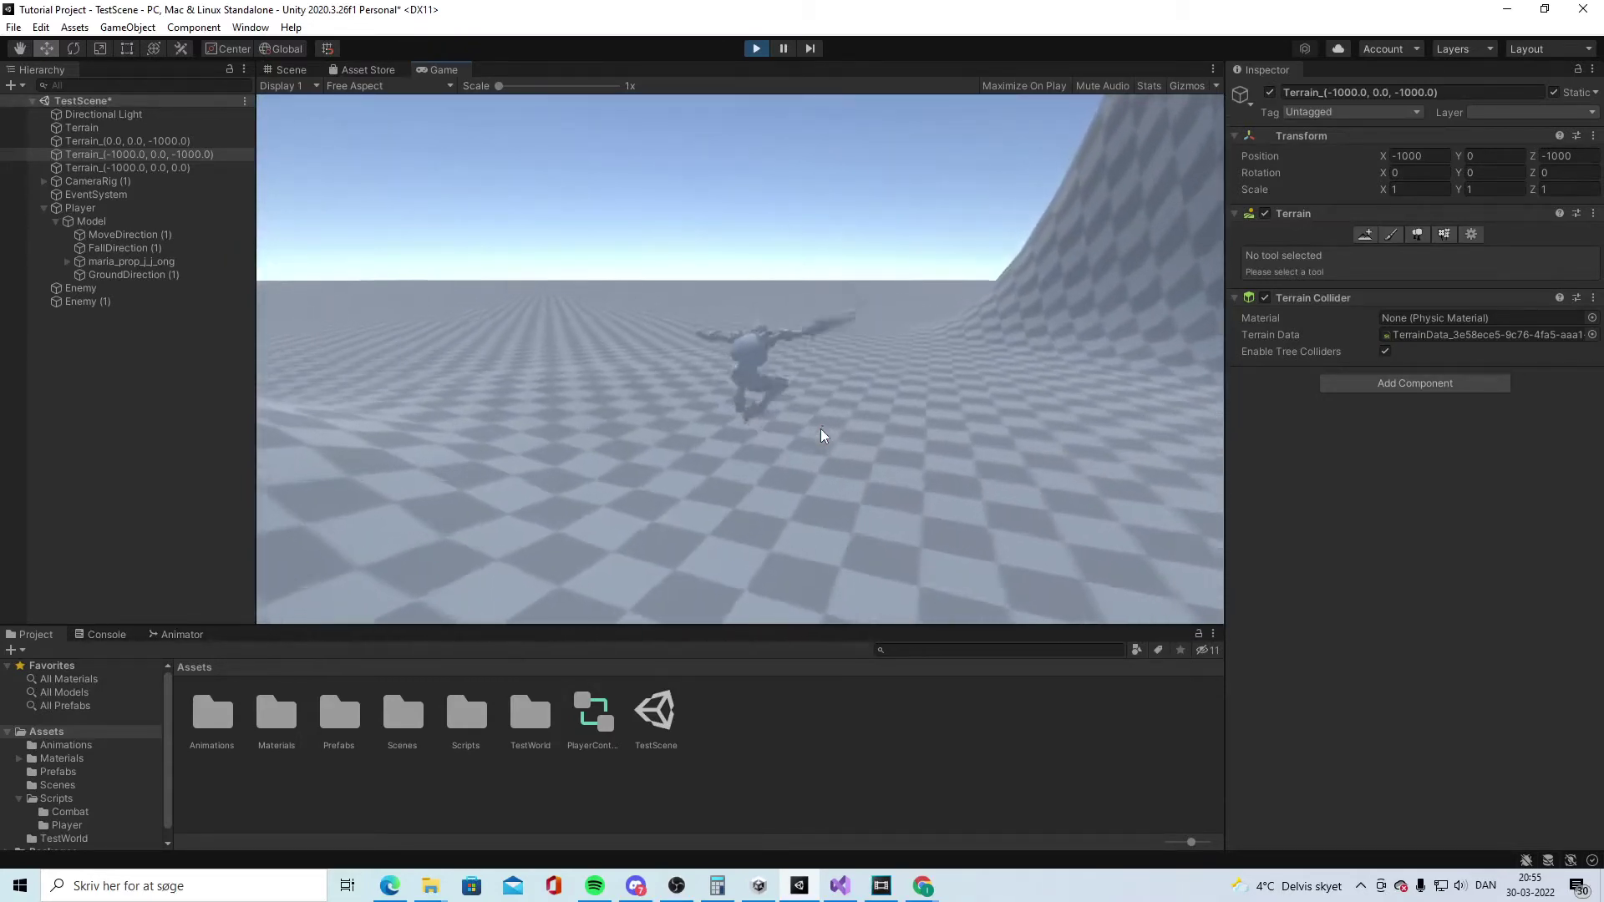
{"action": "key", "text": "d"}
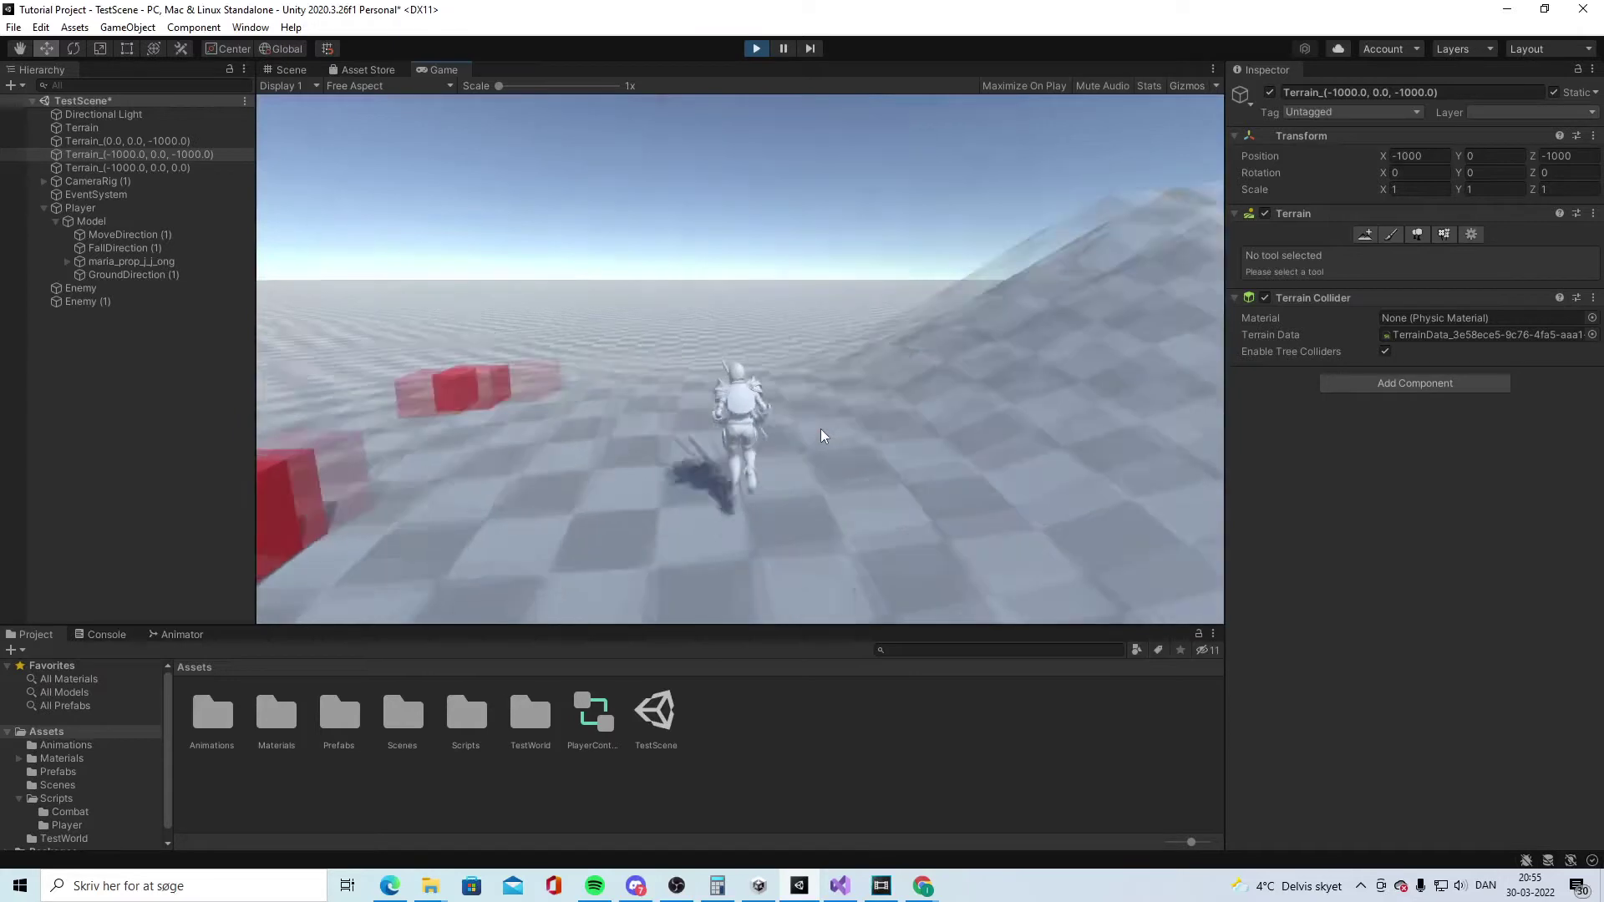
{"action": "key", "text": "a"}
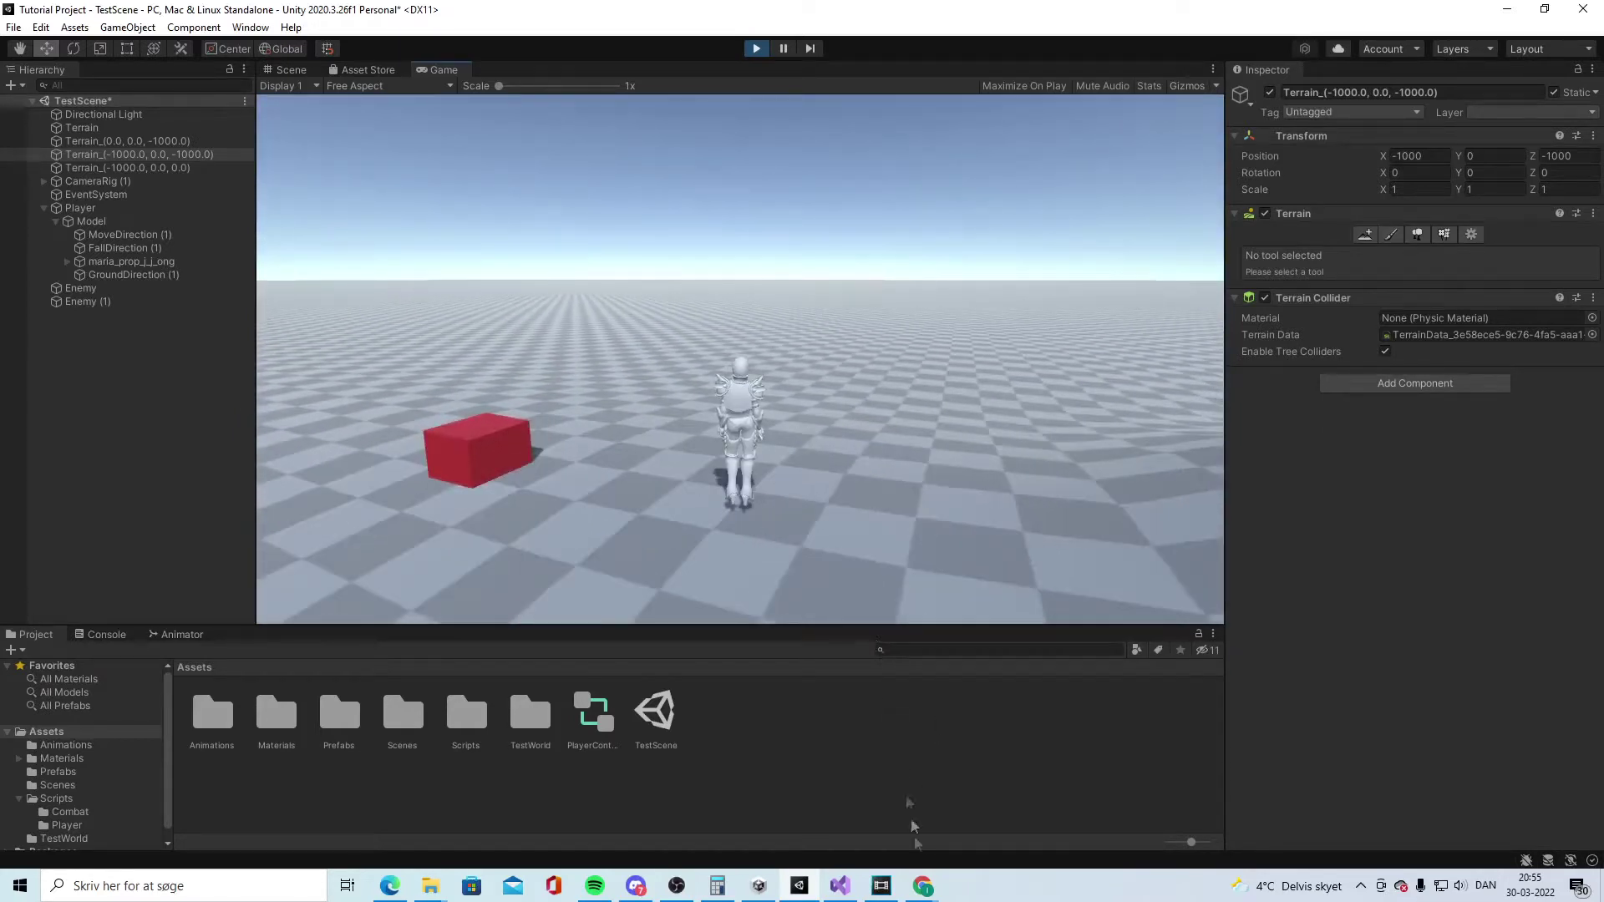
- In Chrome, search 'mixomo' and open the Mixamo site's Characters library
{"action": "mouse_move", "coordinate": [925, 889]}
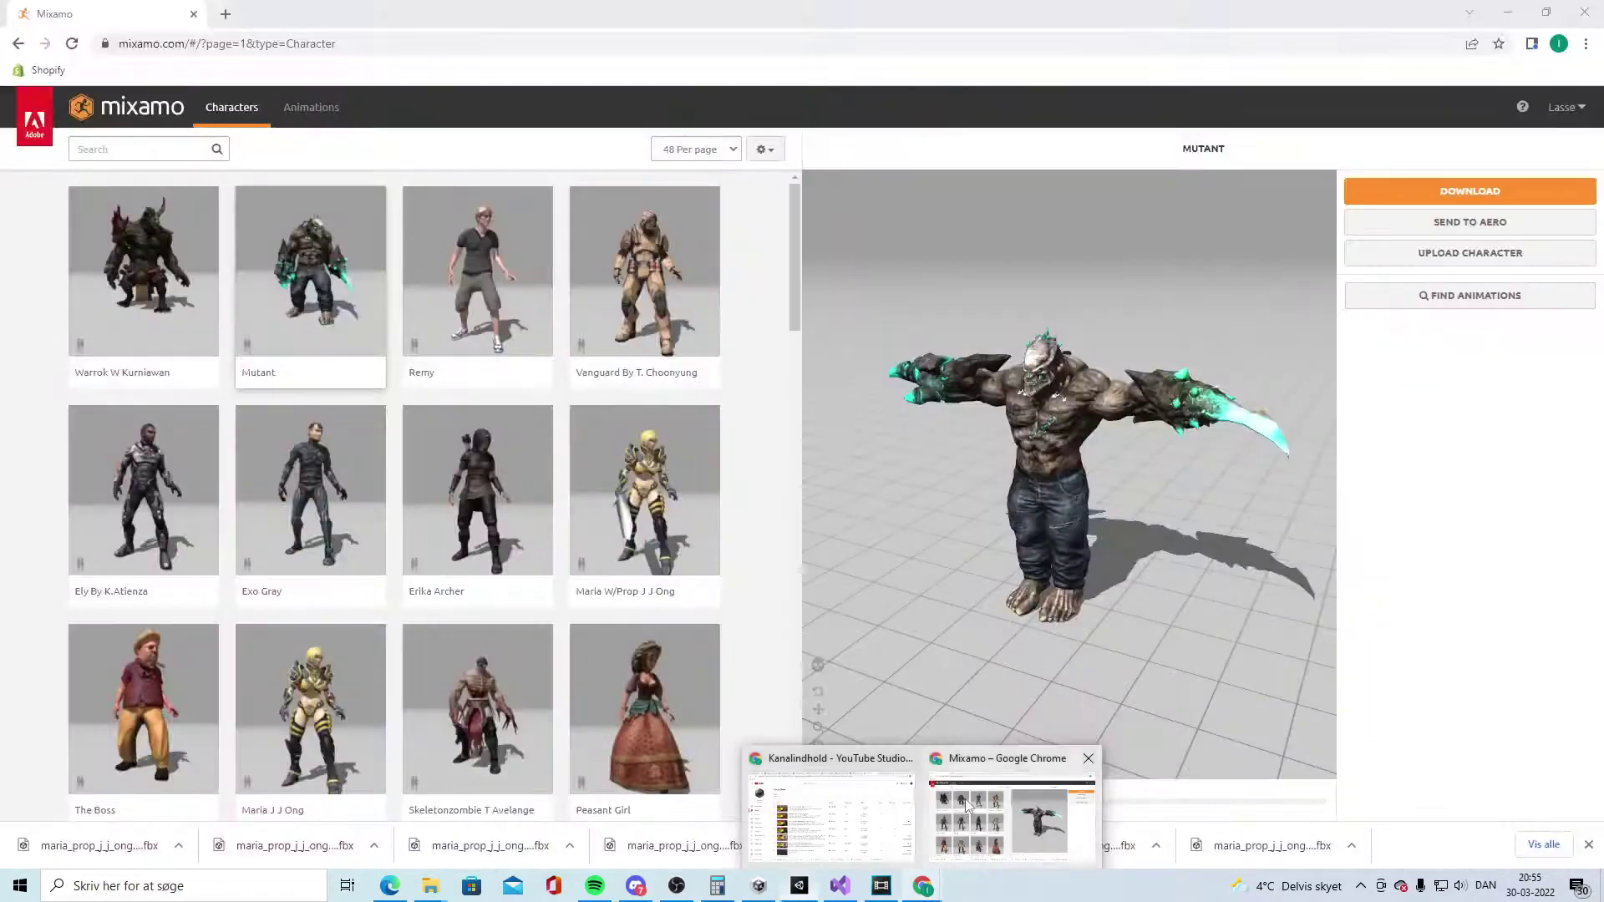
{"action": "left_click", "coordinate": [1008, 802]}
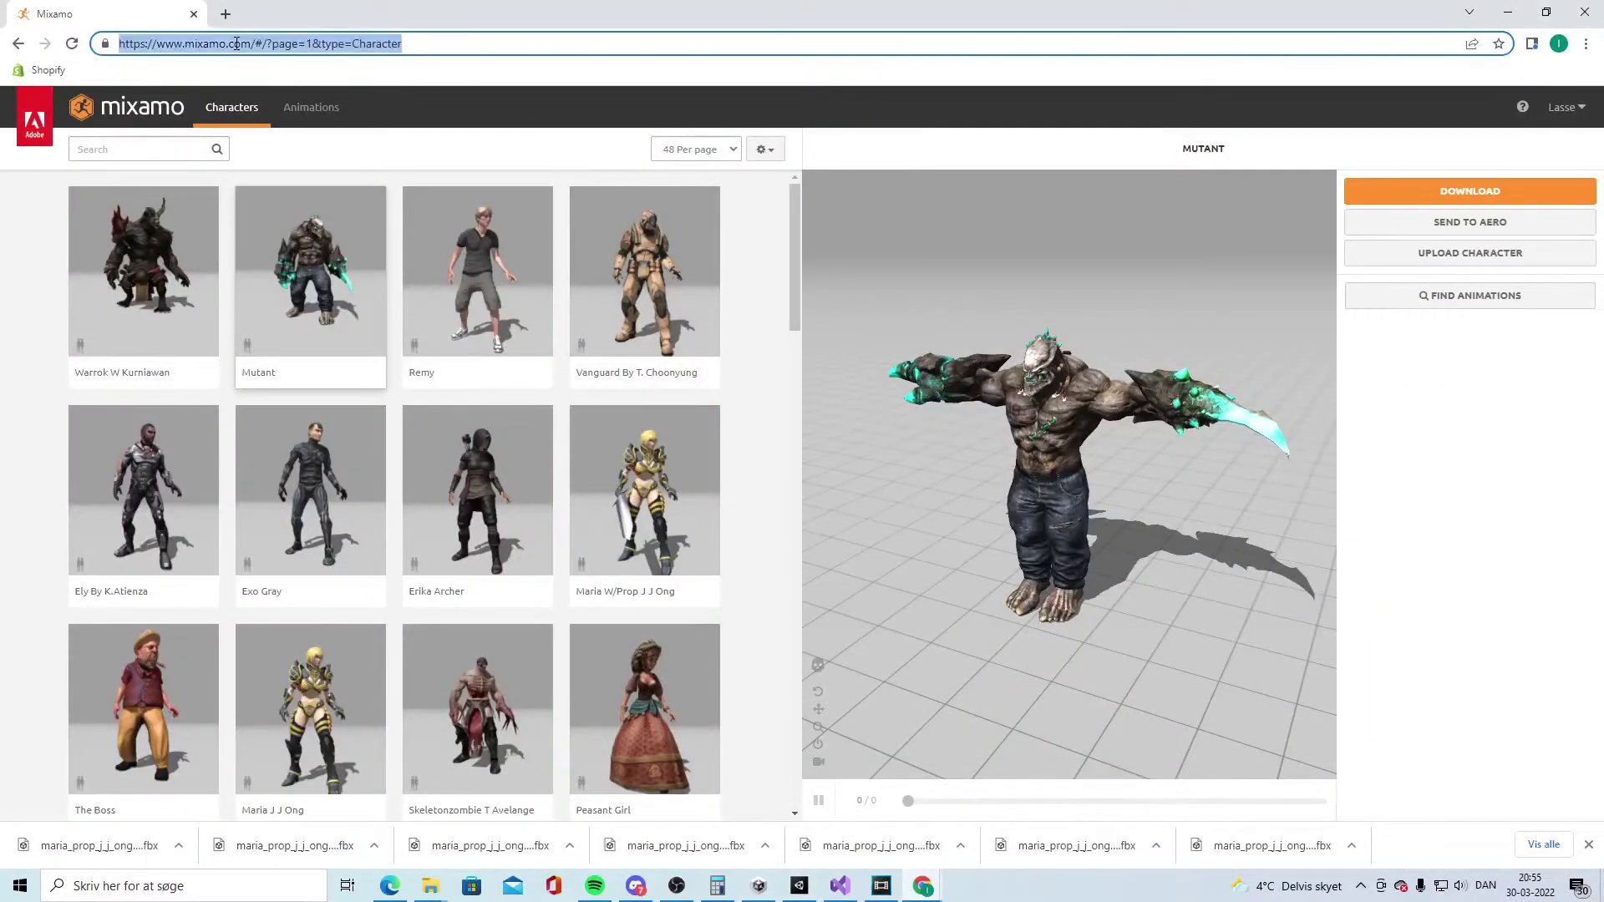
{"action": "type", "text": "mixo"}
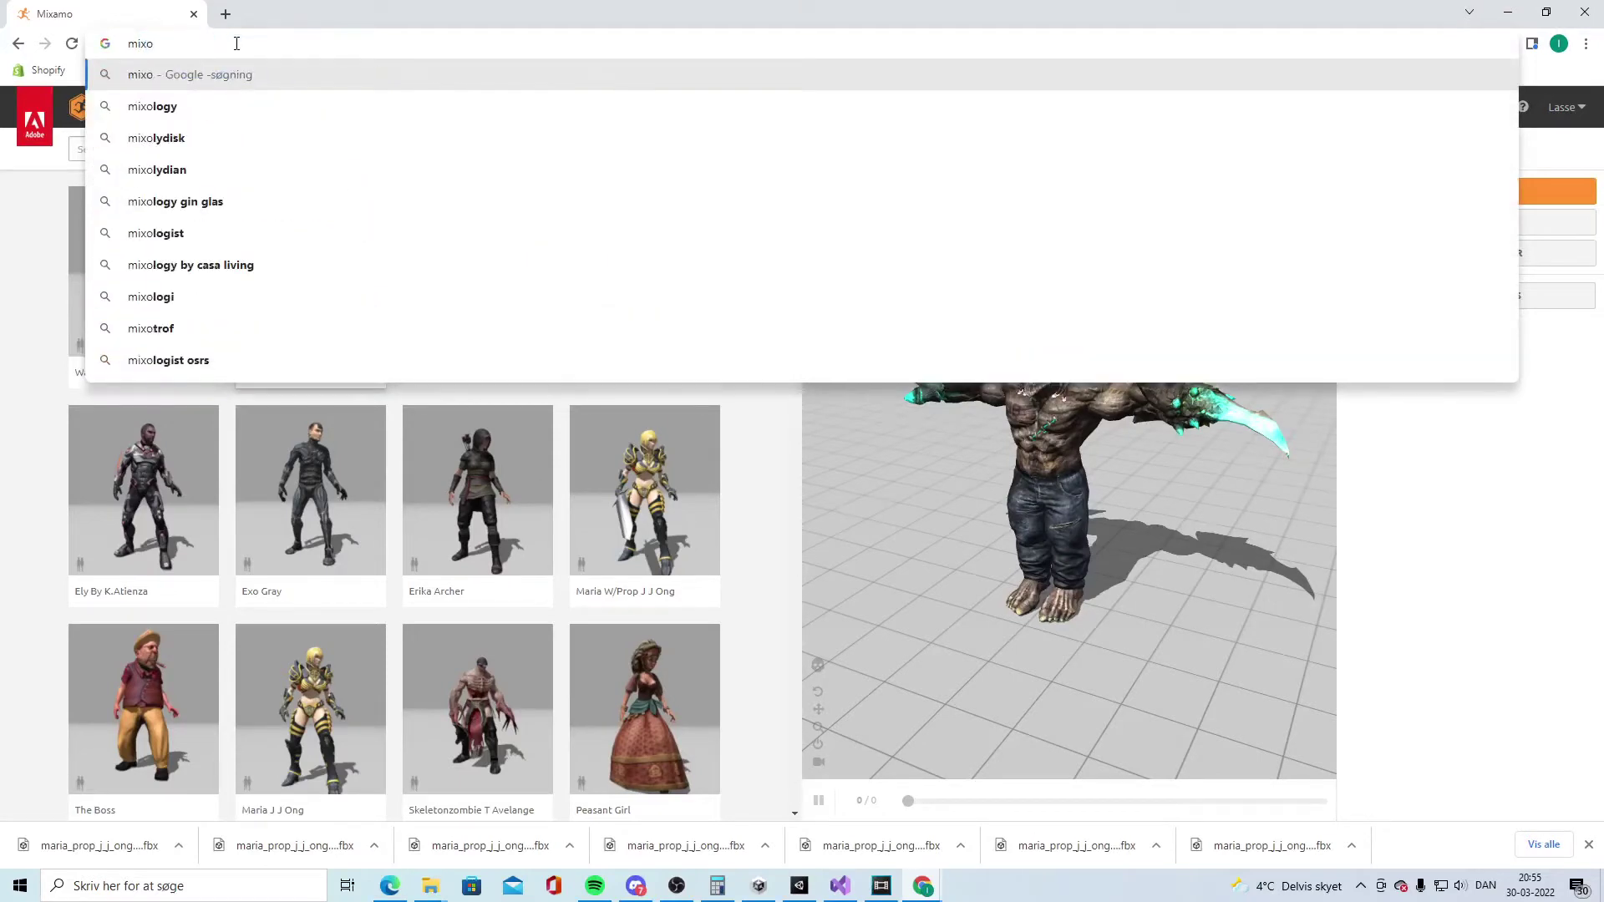
{"action": "type", "text": "mo"}
{"action": "key", "text": "Return"}
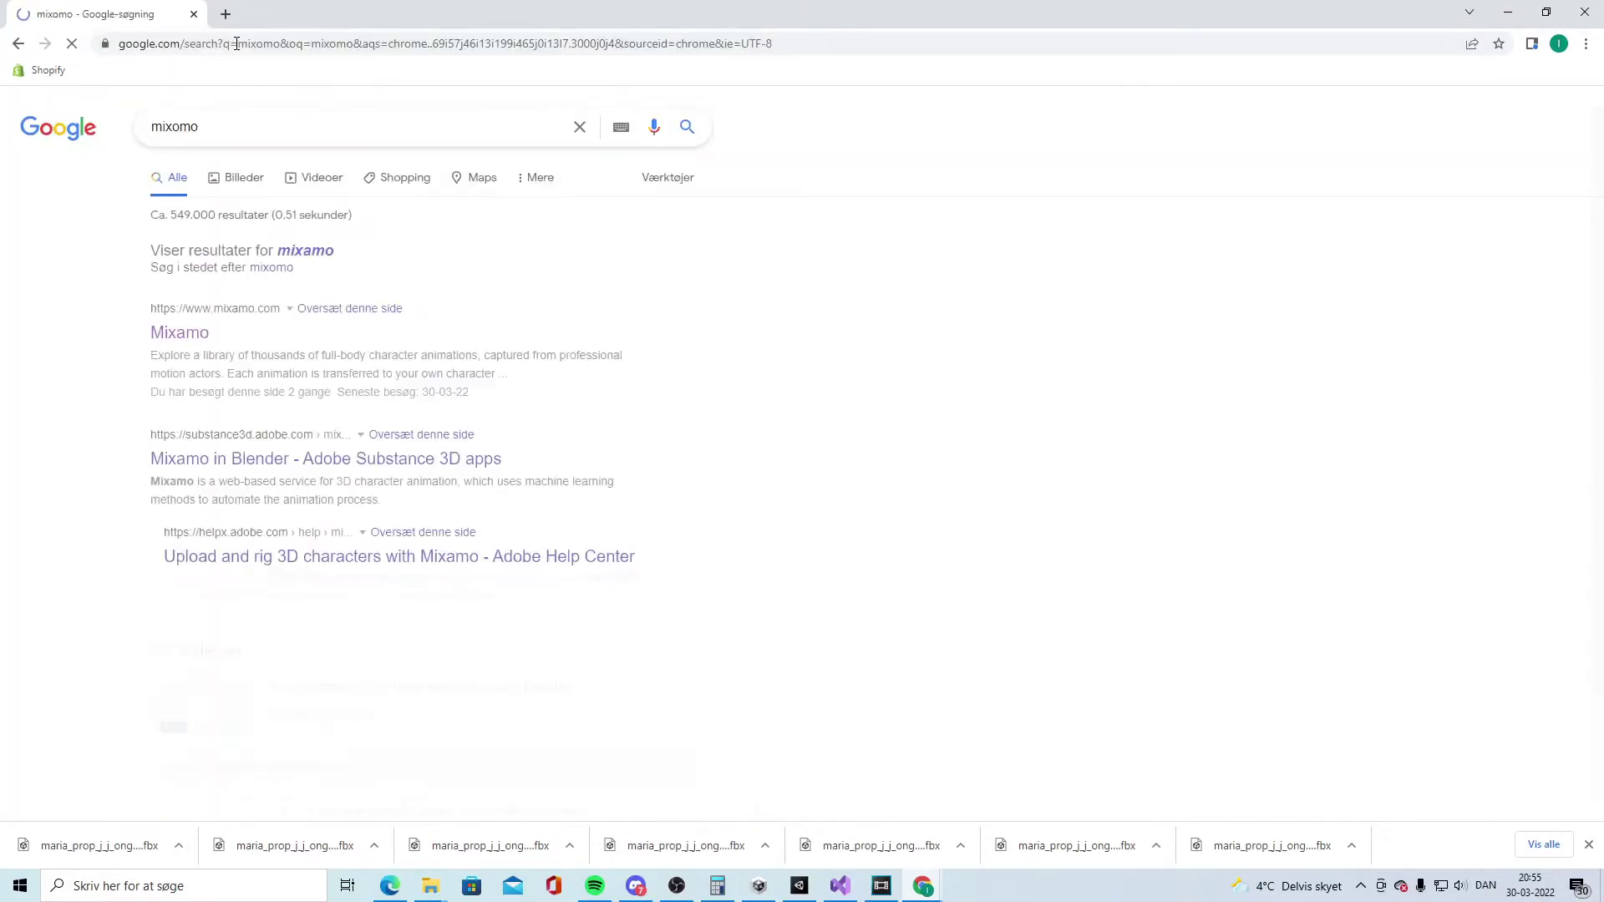
{"action": "left_click", "coordinate": [191, 334]}
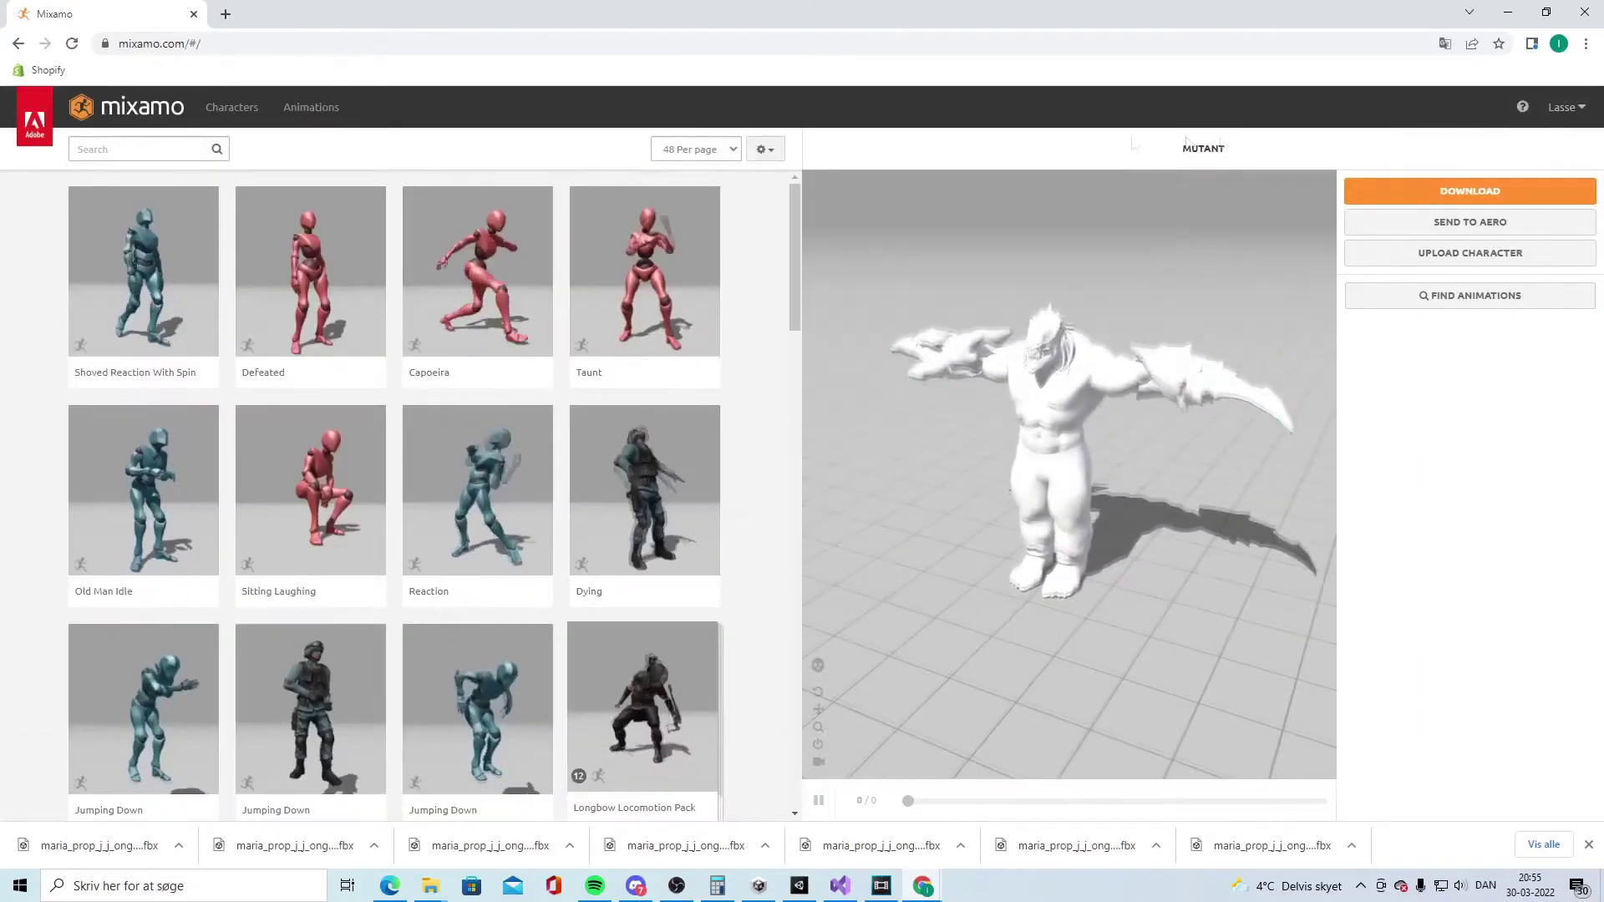
{"action": "left_click", "coordinate": [234, 108]}
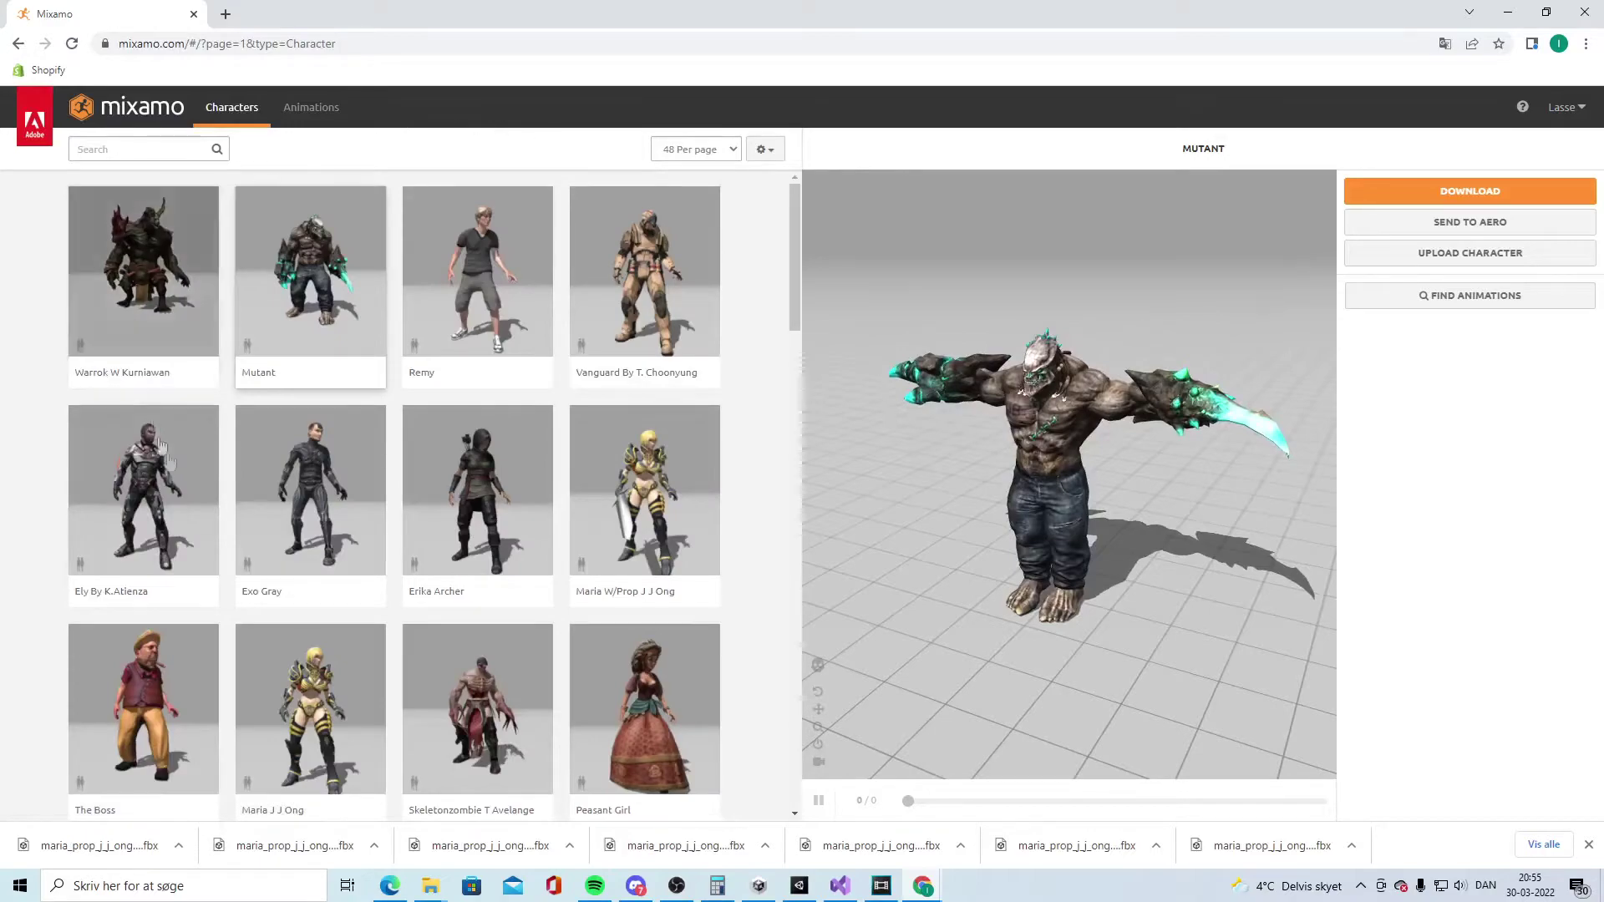
- Choose Maria W/Prop J J Ong as the working character
{"action": "scroll", "coordinate": [496, 512], "scroll_direction": "down", "scroll_amount": 10}
{"action": "scroll", "coordinate": [496, 511], "scroll_direction": "down", "scroll_amount": 5}
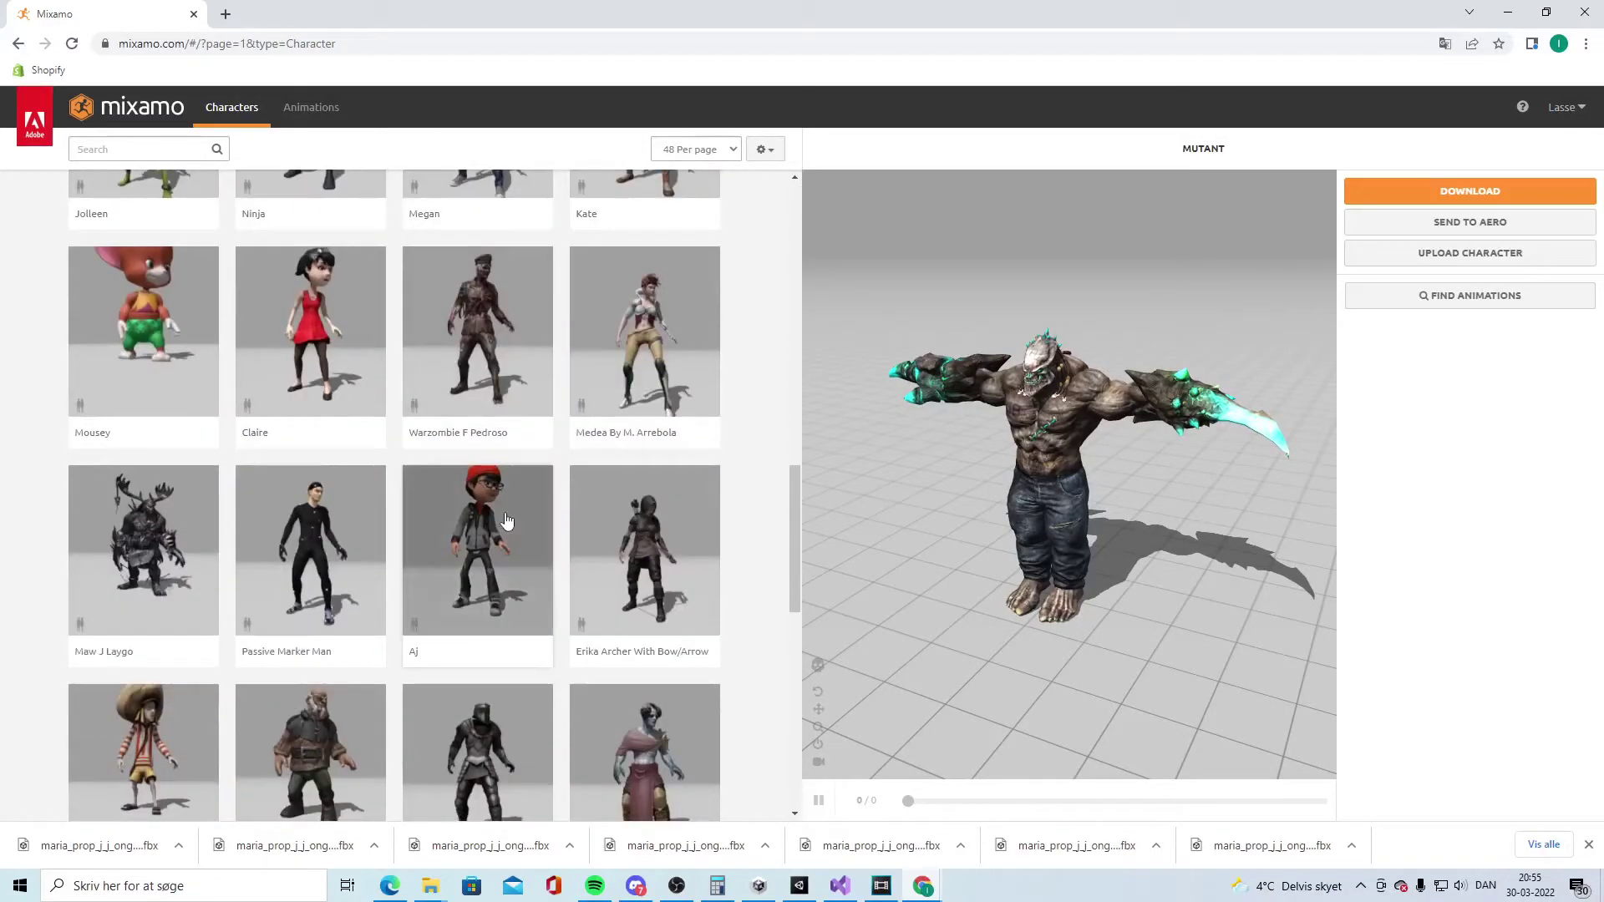
{"action": "scroll", "coordinate": [512, 487], "scroll_direction": "up", "scroll_amount": 10}
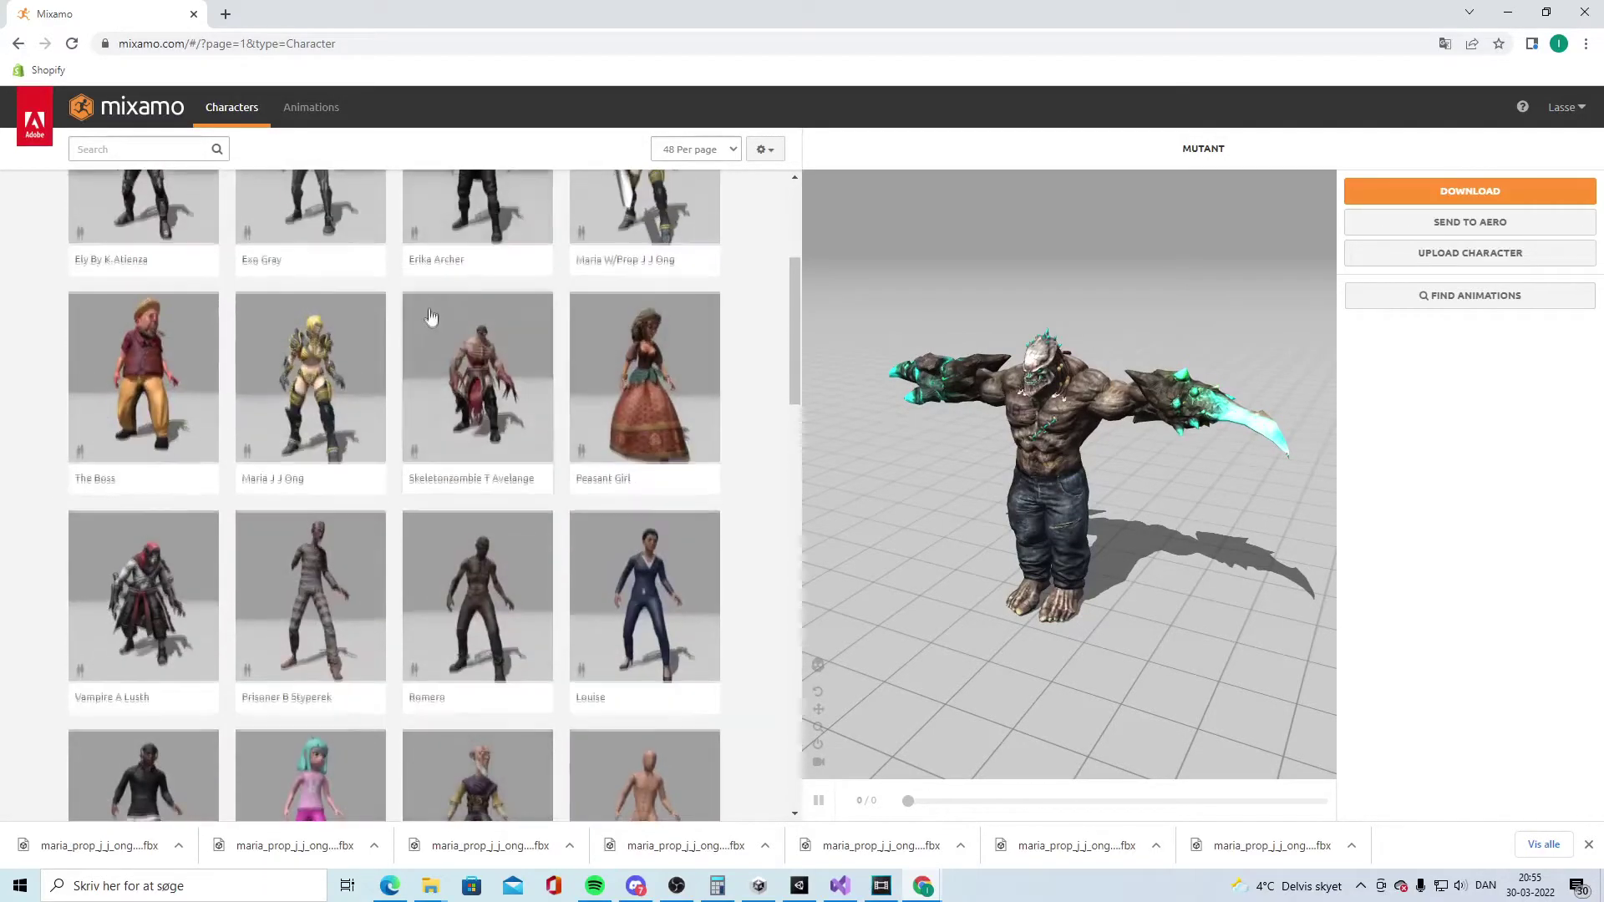
{"action": "scroll", "coordinate": [513, 487], "scroll_direction": "up", "scroll_amount": 4}
{"action": "left_click", "coordinate": [666, 502]}
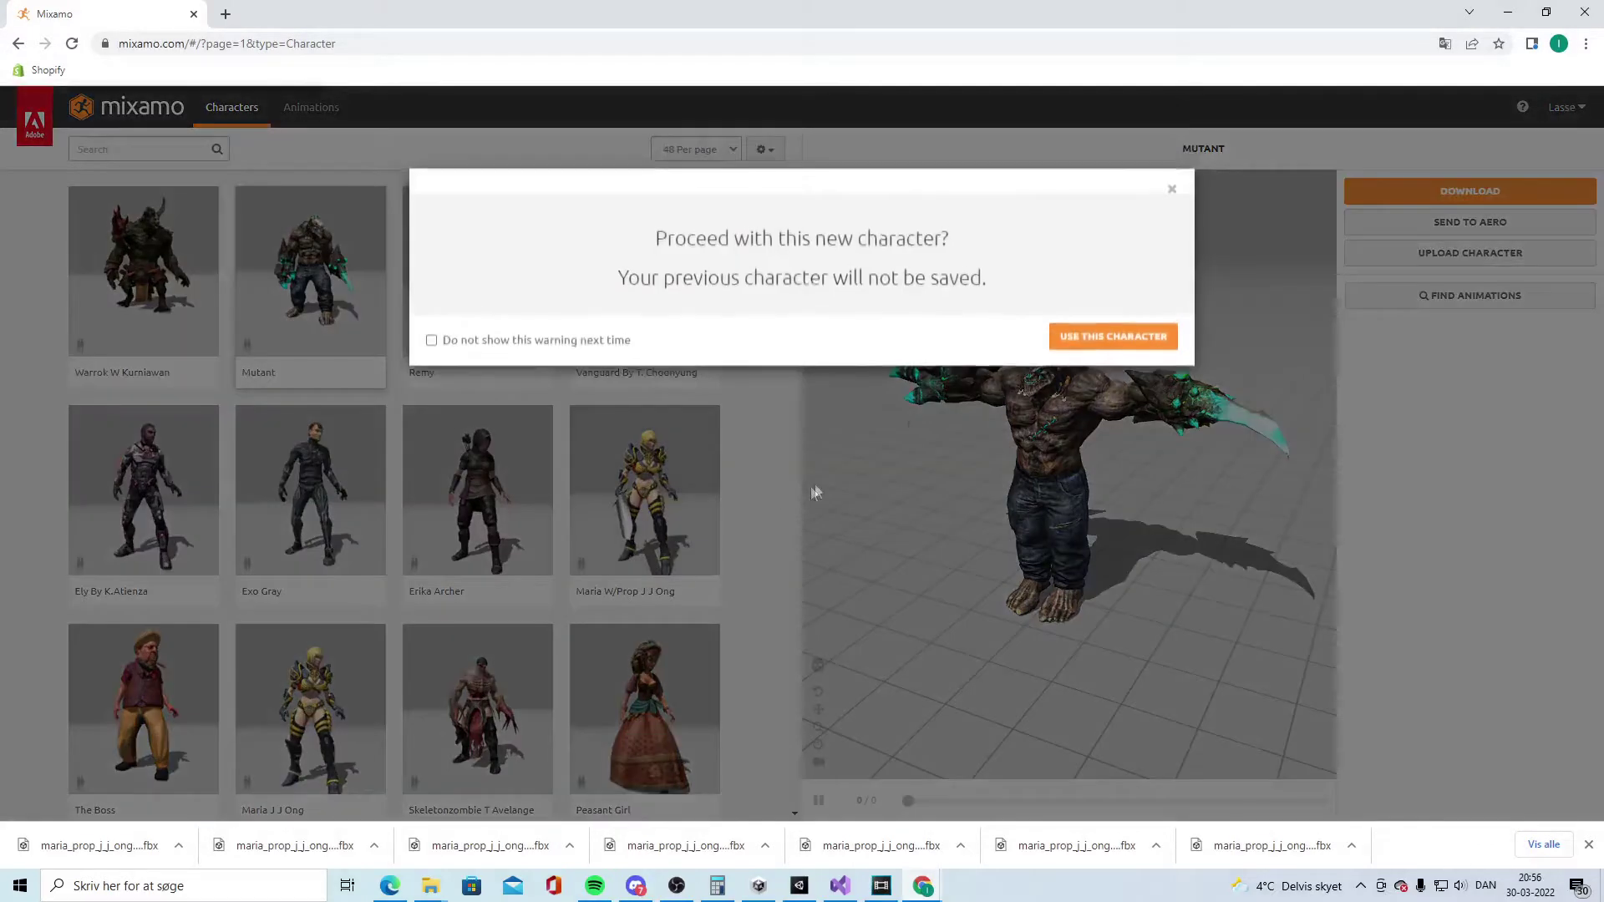
{"action": "left_click", "coordinate": [1073, 346]}
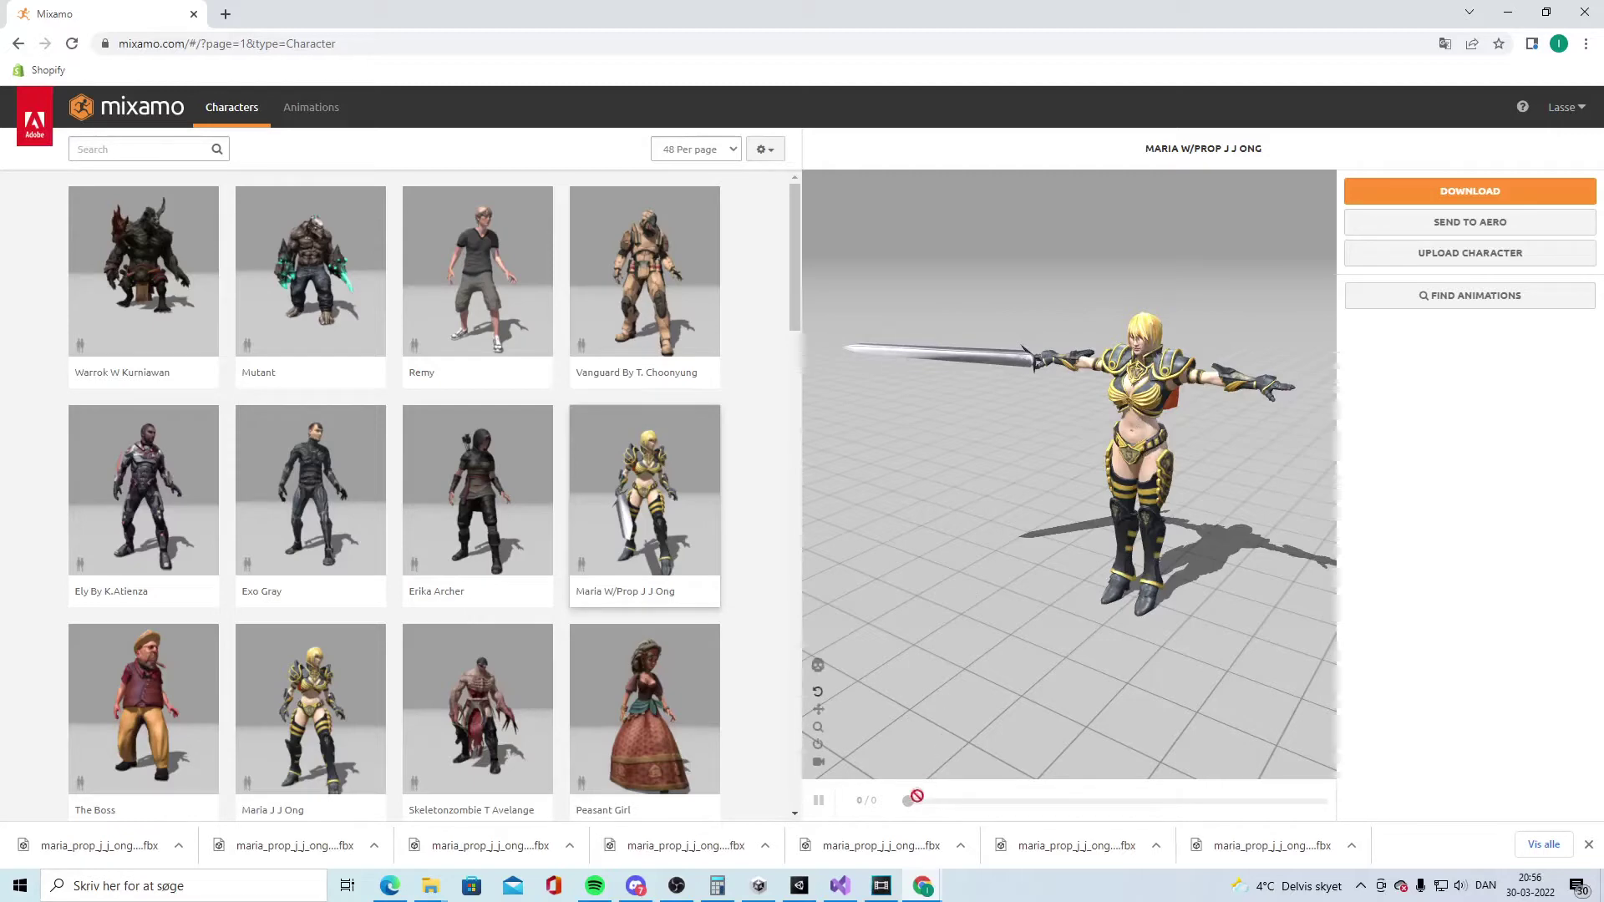
- Download Maria in FBX for Unity (.fbx) format
{"action": "left_click", "coordinate": [1483, 197]}
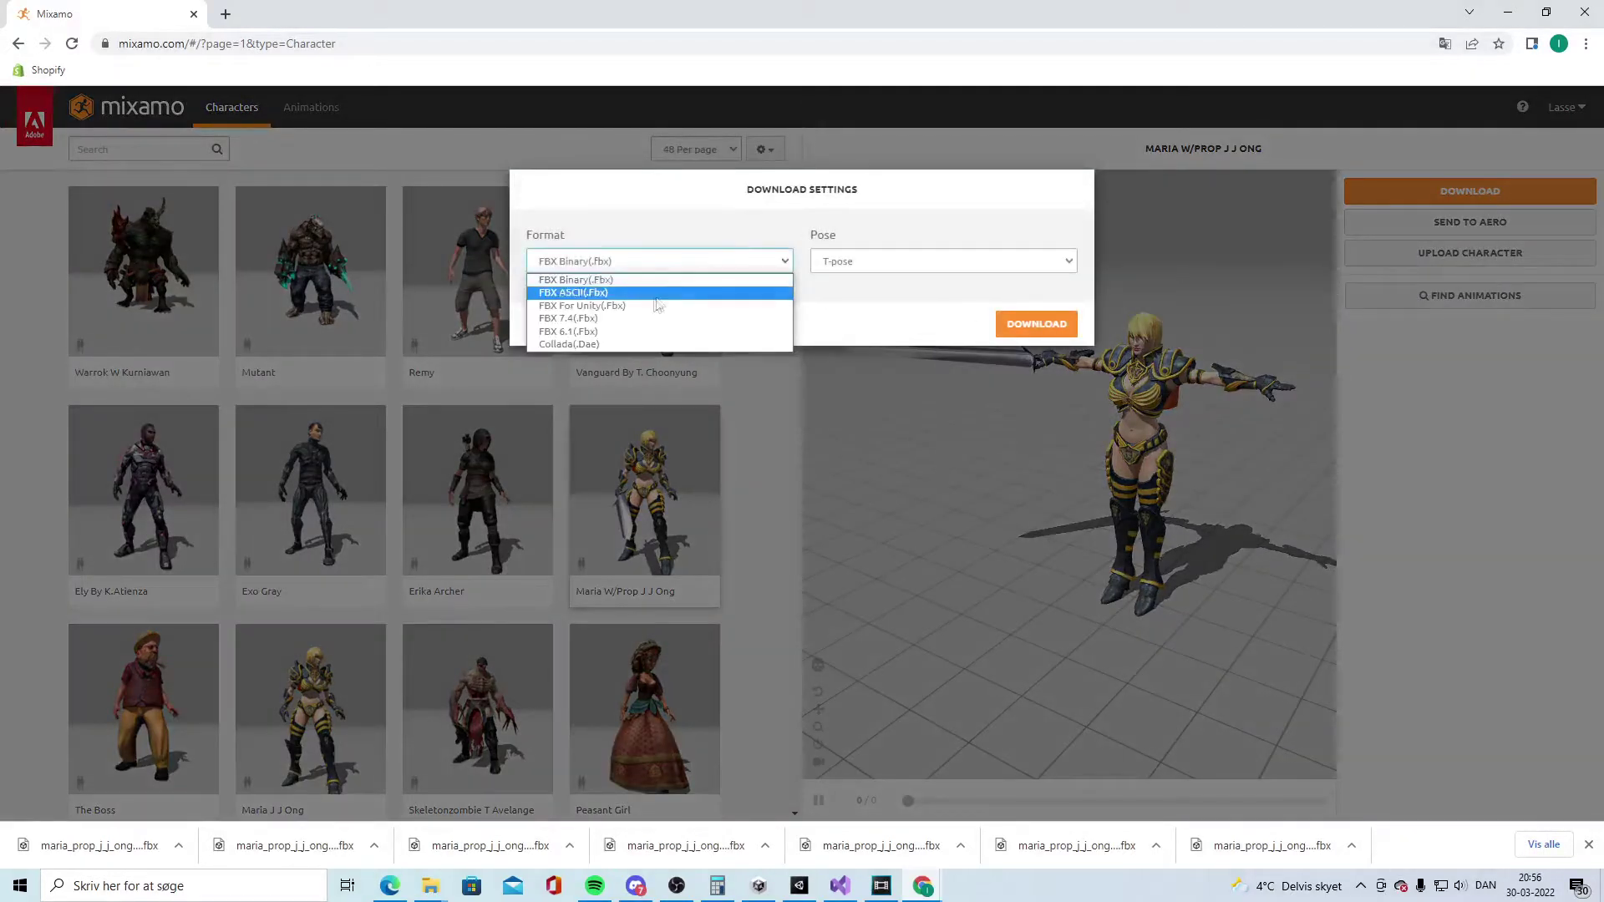
{"action": "left_click", "coordinate": [583, 307]}
{"action": "left_click", "coordinate": [1040, 326]}
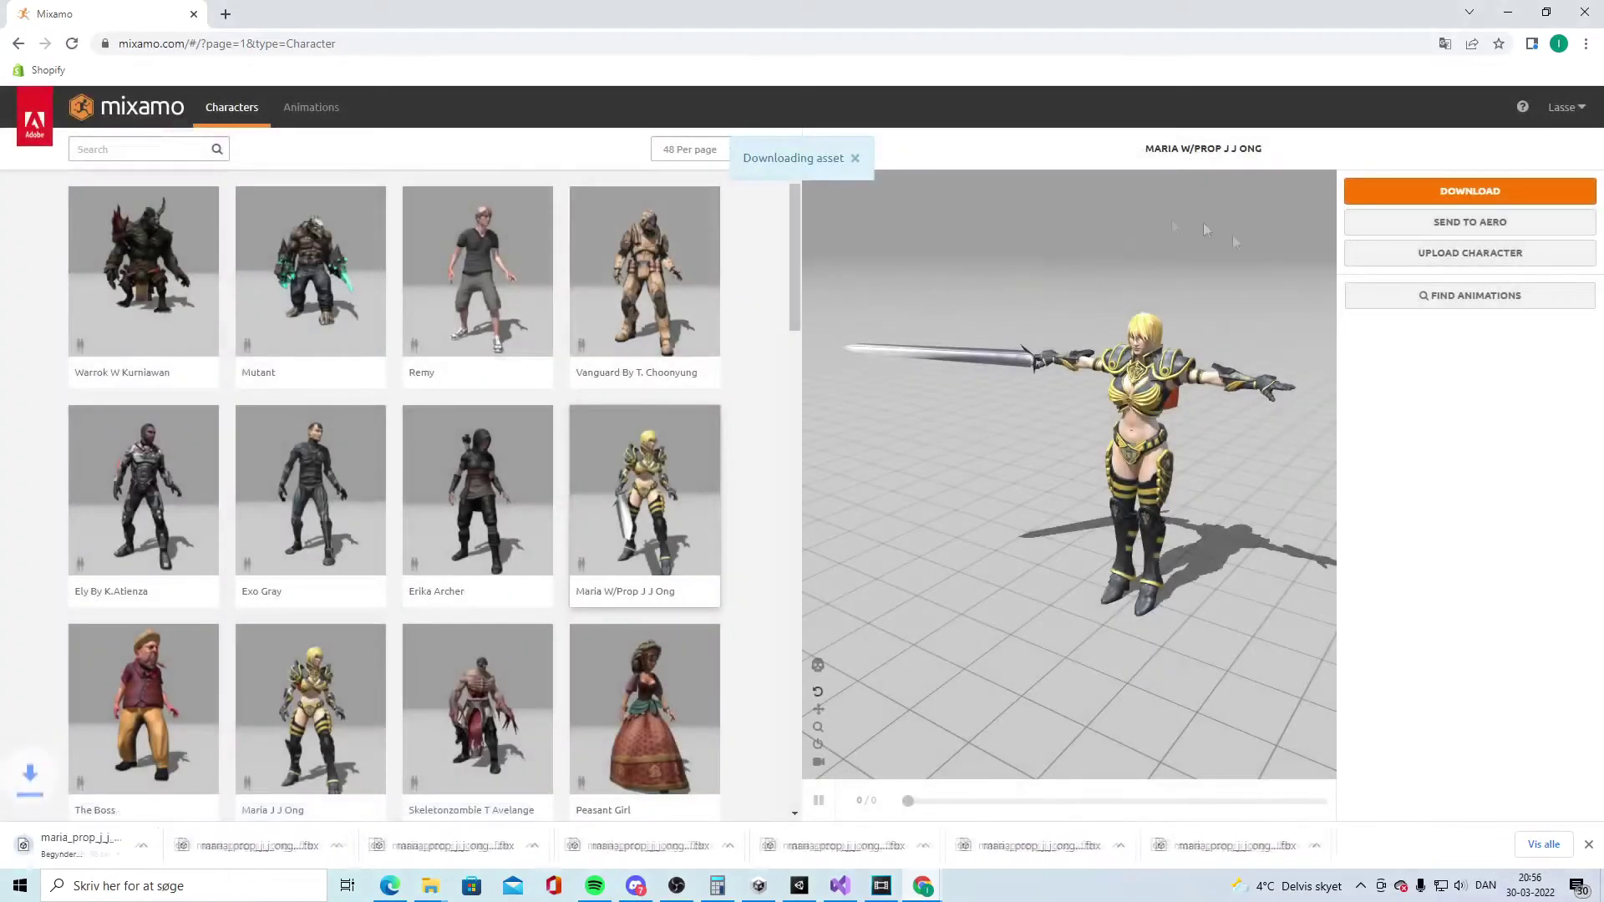
{"action": "left_click", "coordinate": [320, 114]}
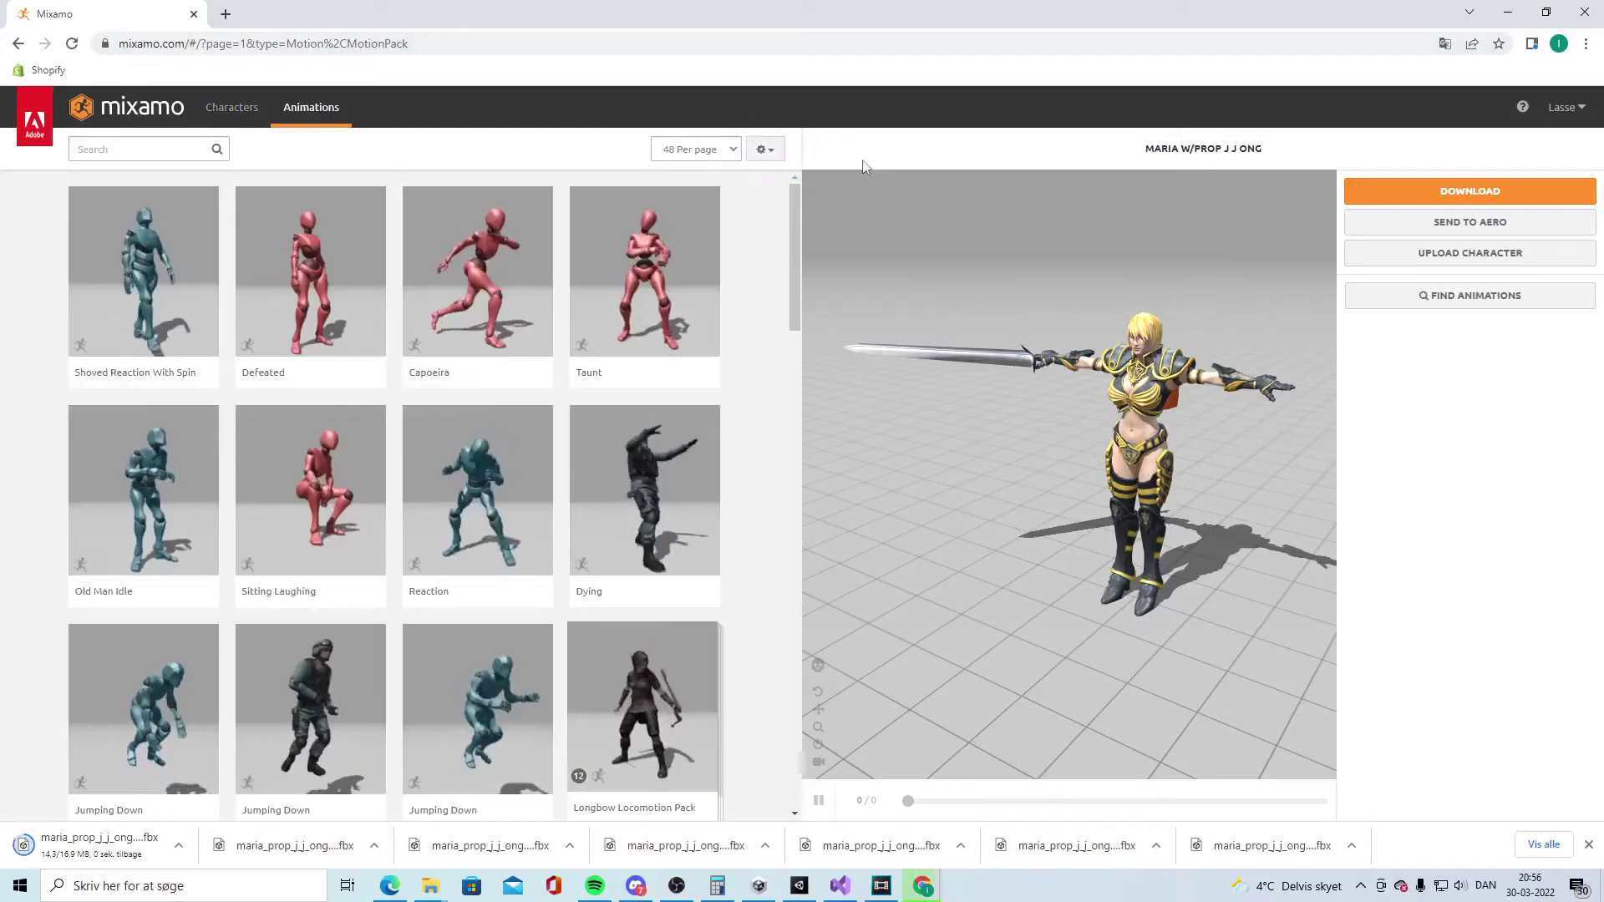
- Search 'running', apply Running in place at Overdrive 27, and download it as FBX for Unity with skin
{"action": "left_click", "coordinate": [179, 148]}
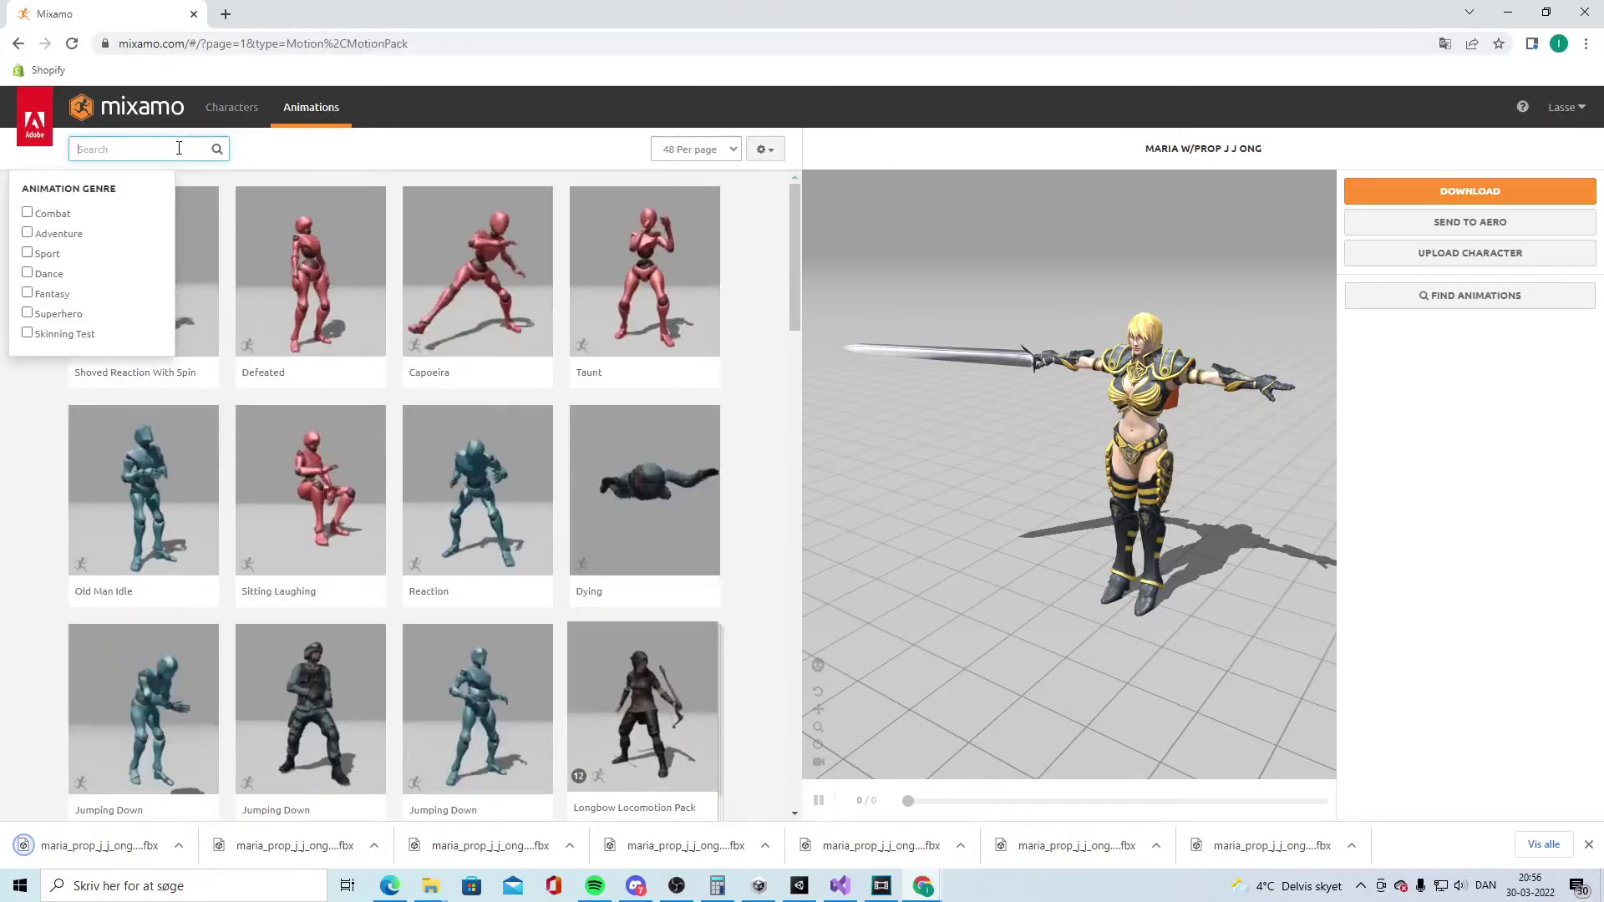
{"action": "type", "text": "running"}
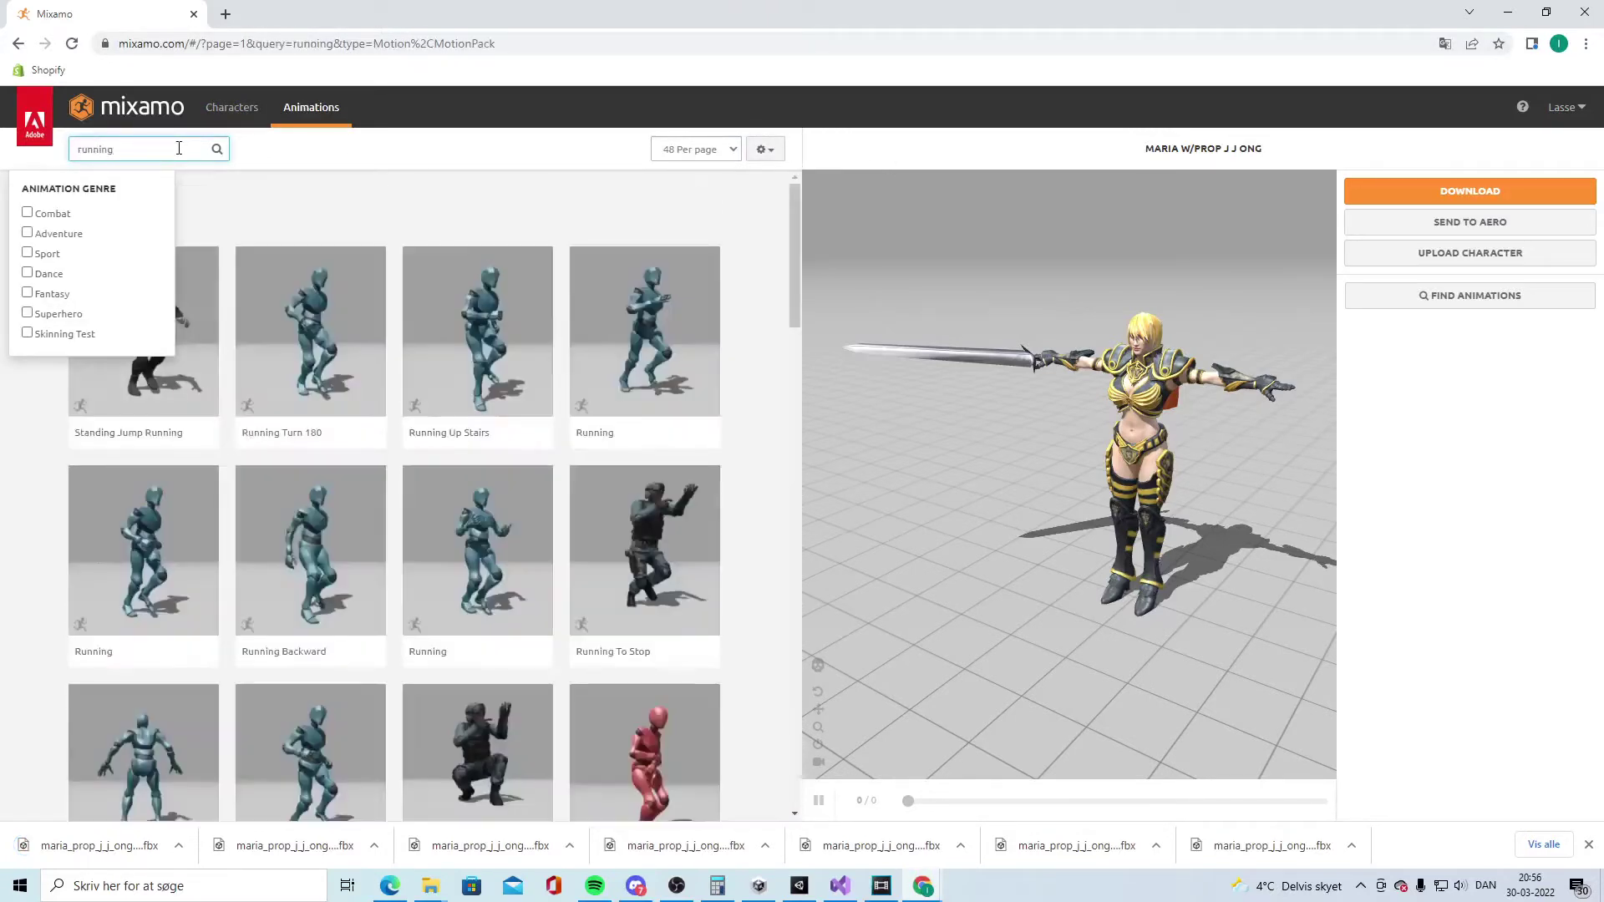
{"action": "left_click", "coordinate": [613, 336]}
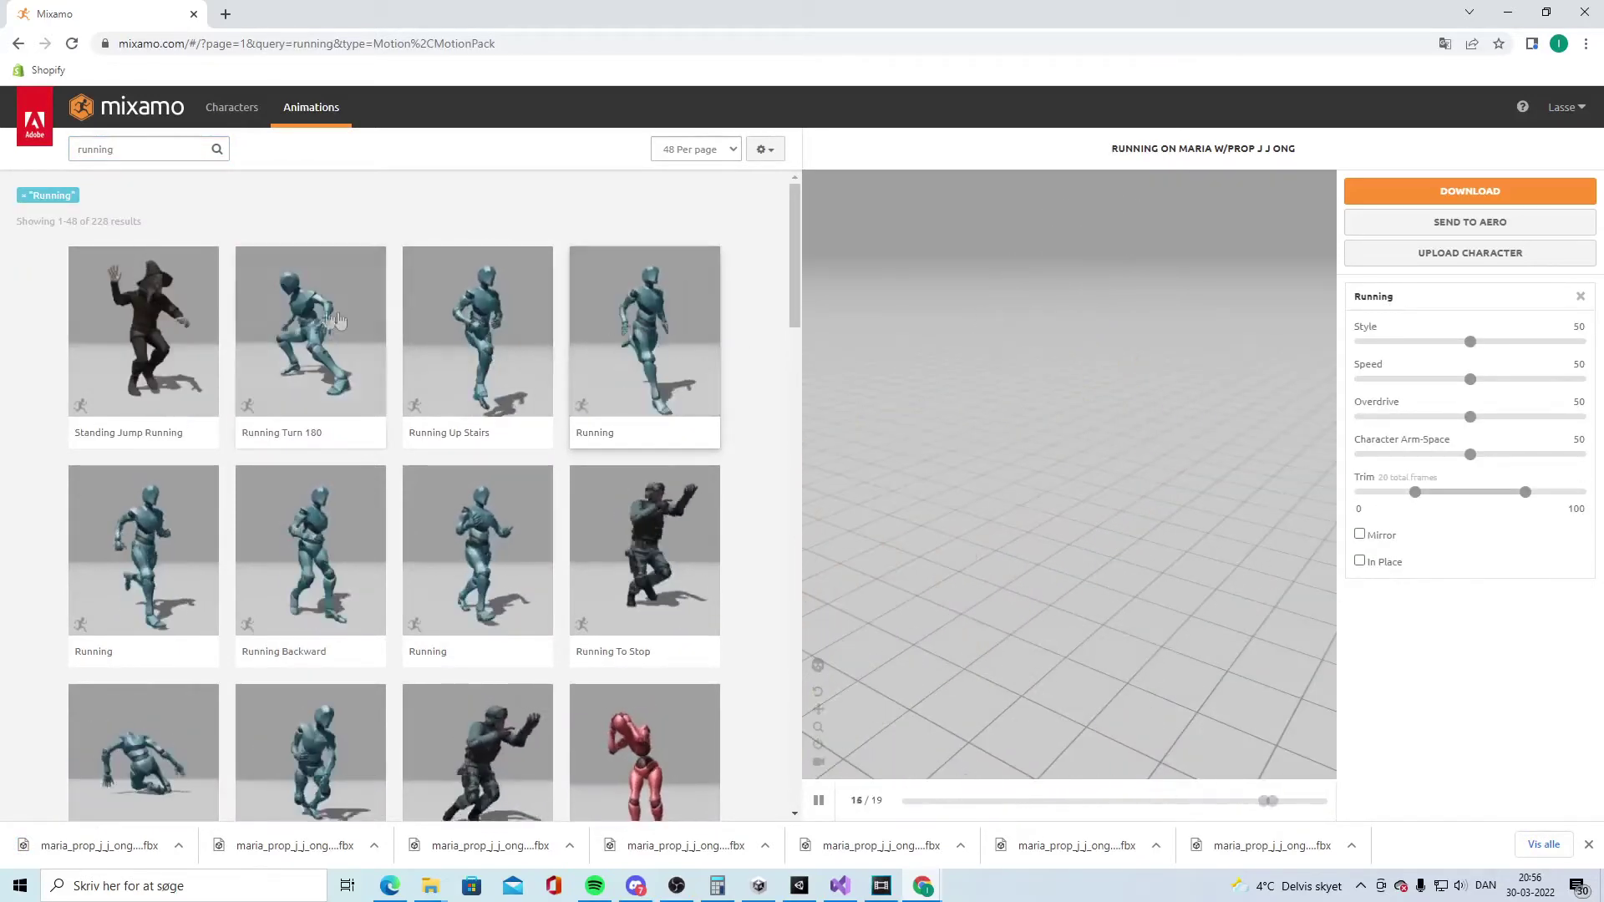
{"action": "left_click", "coordinate": [1361, 563]}
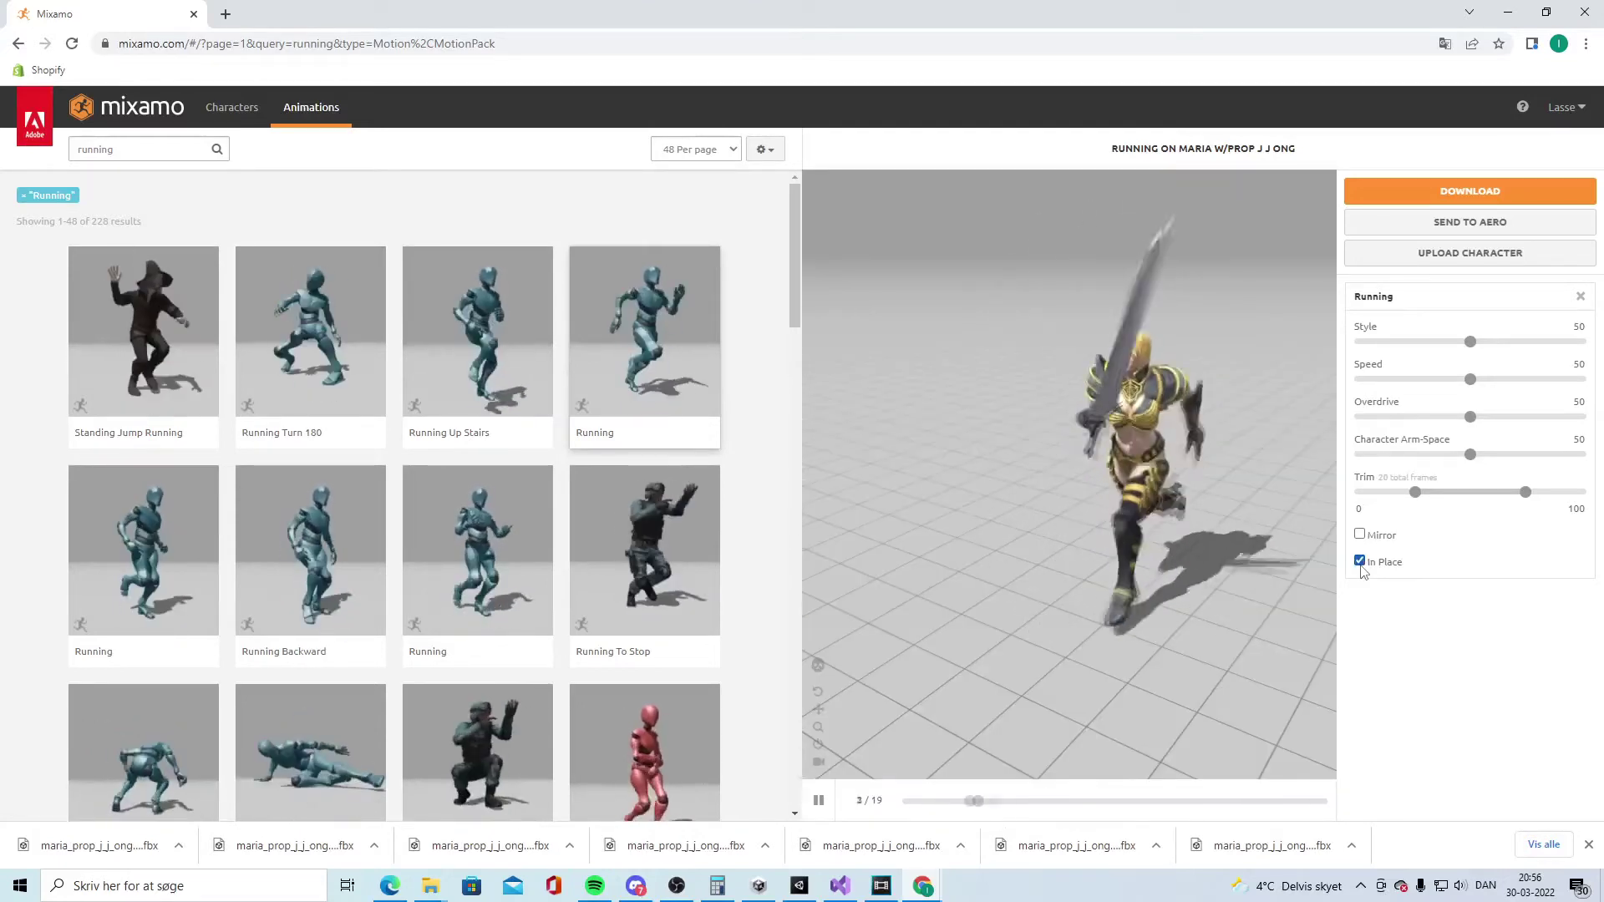
{"action": "left_click", "coordinate": [172, 529]}
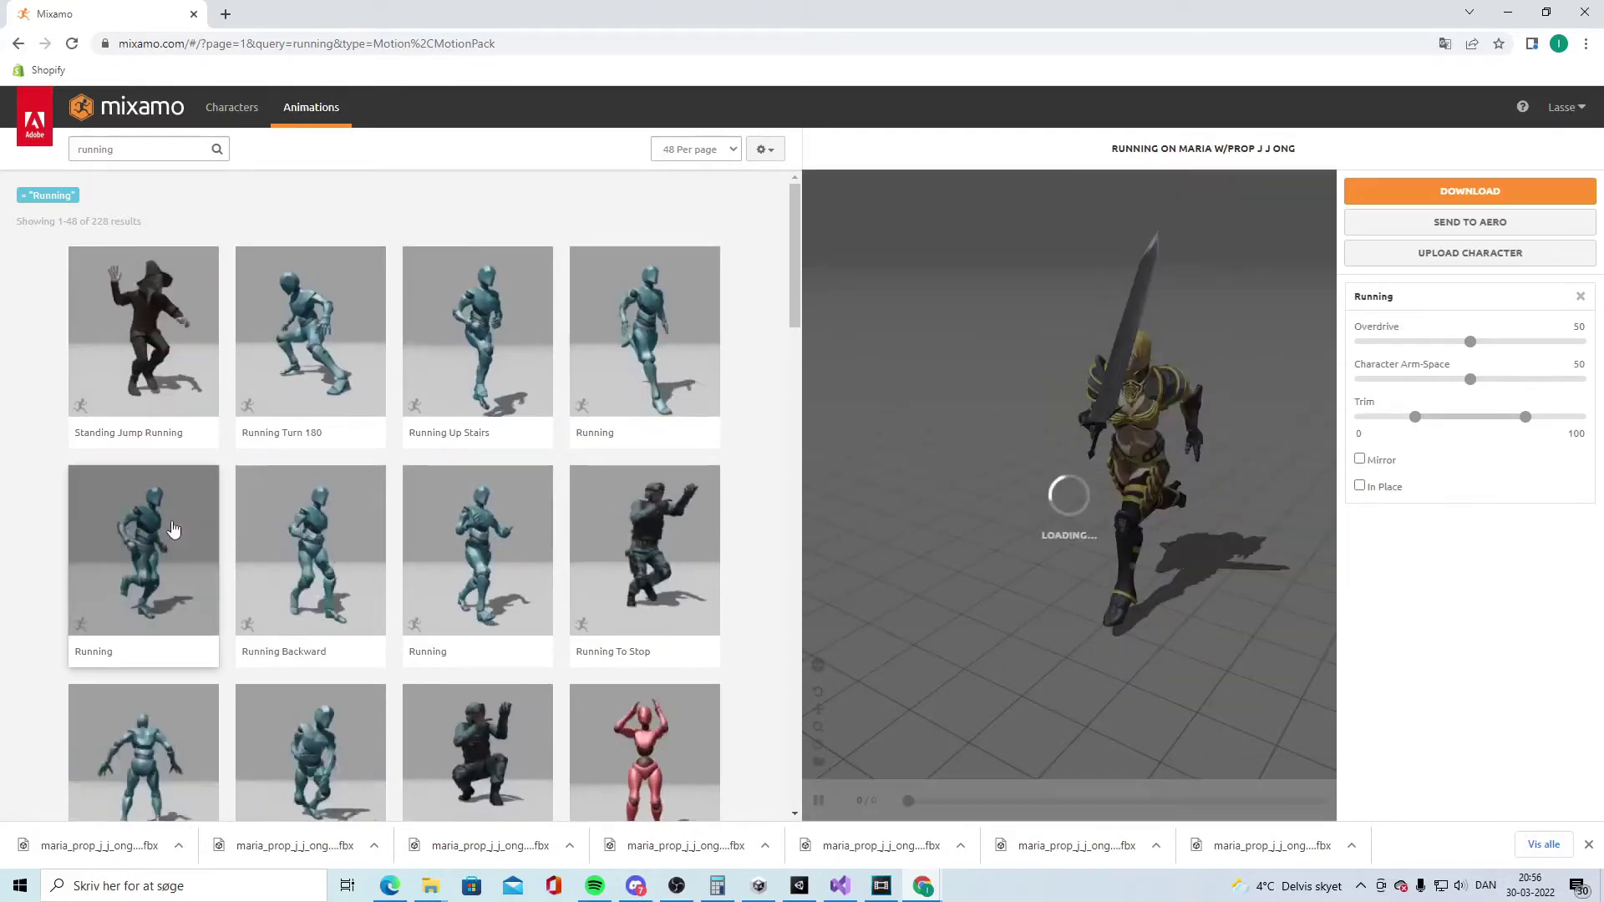
{"action": "left_click", "coordinate": [1360, 486]}
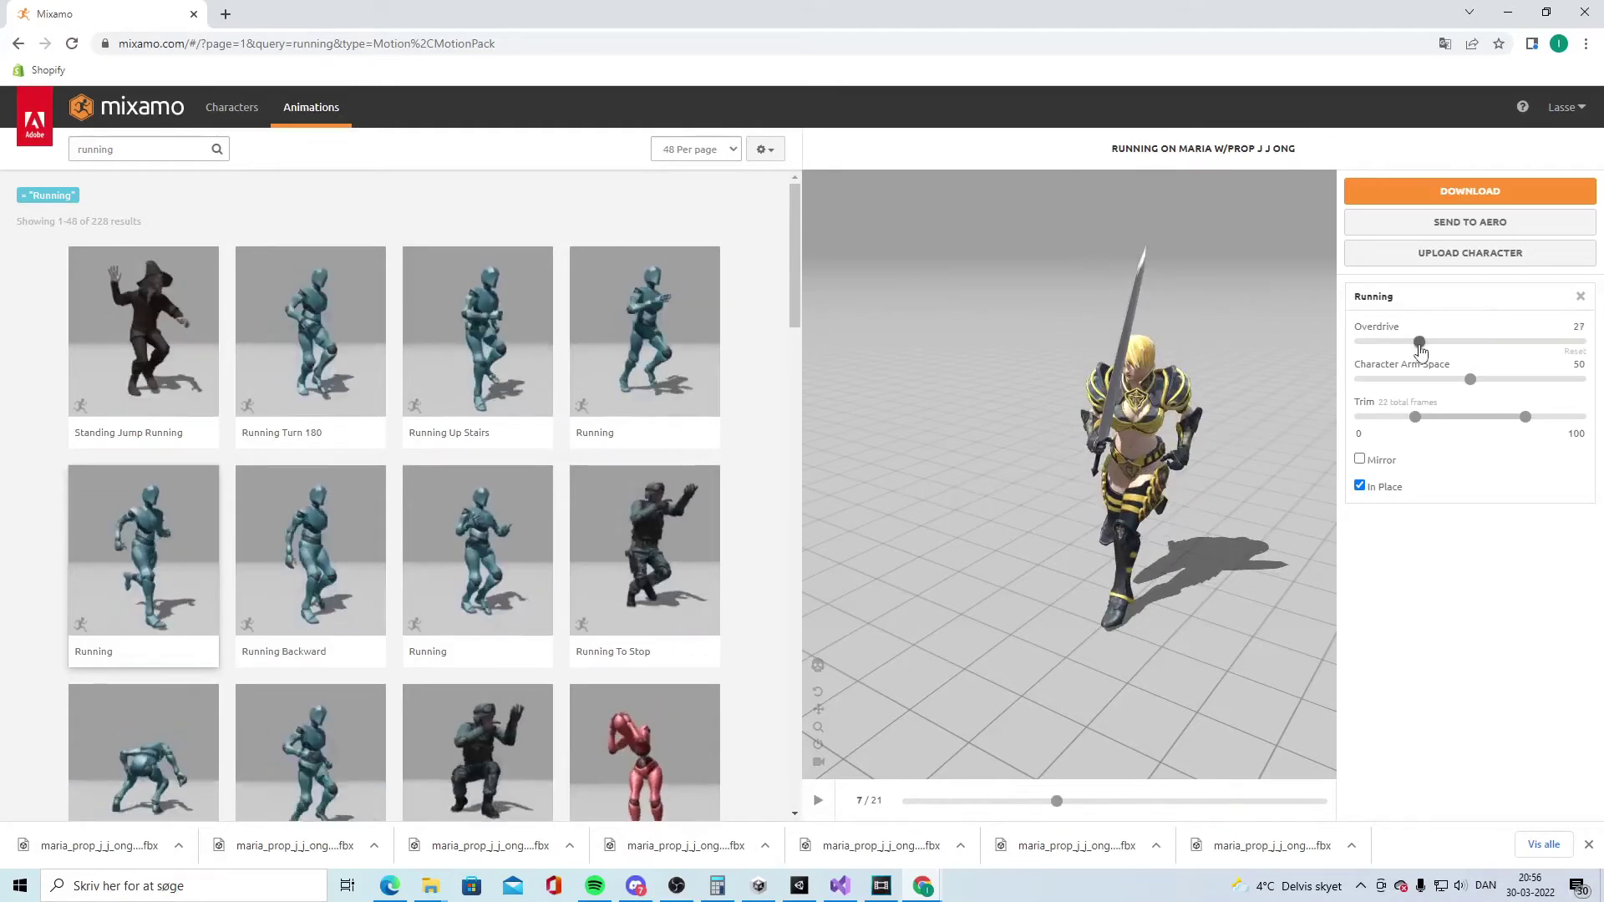
{"action": "left_click_drag", "start_coordinate": [1420, 351], "coordinate": [1421, 348]}
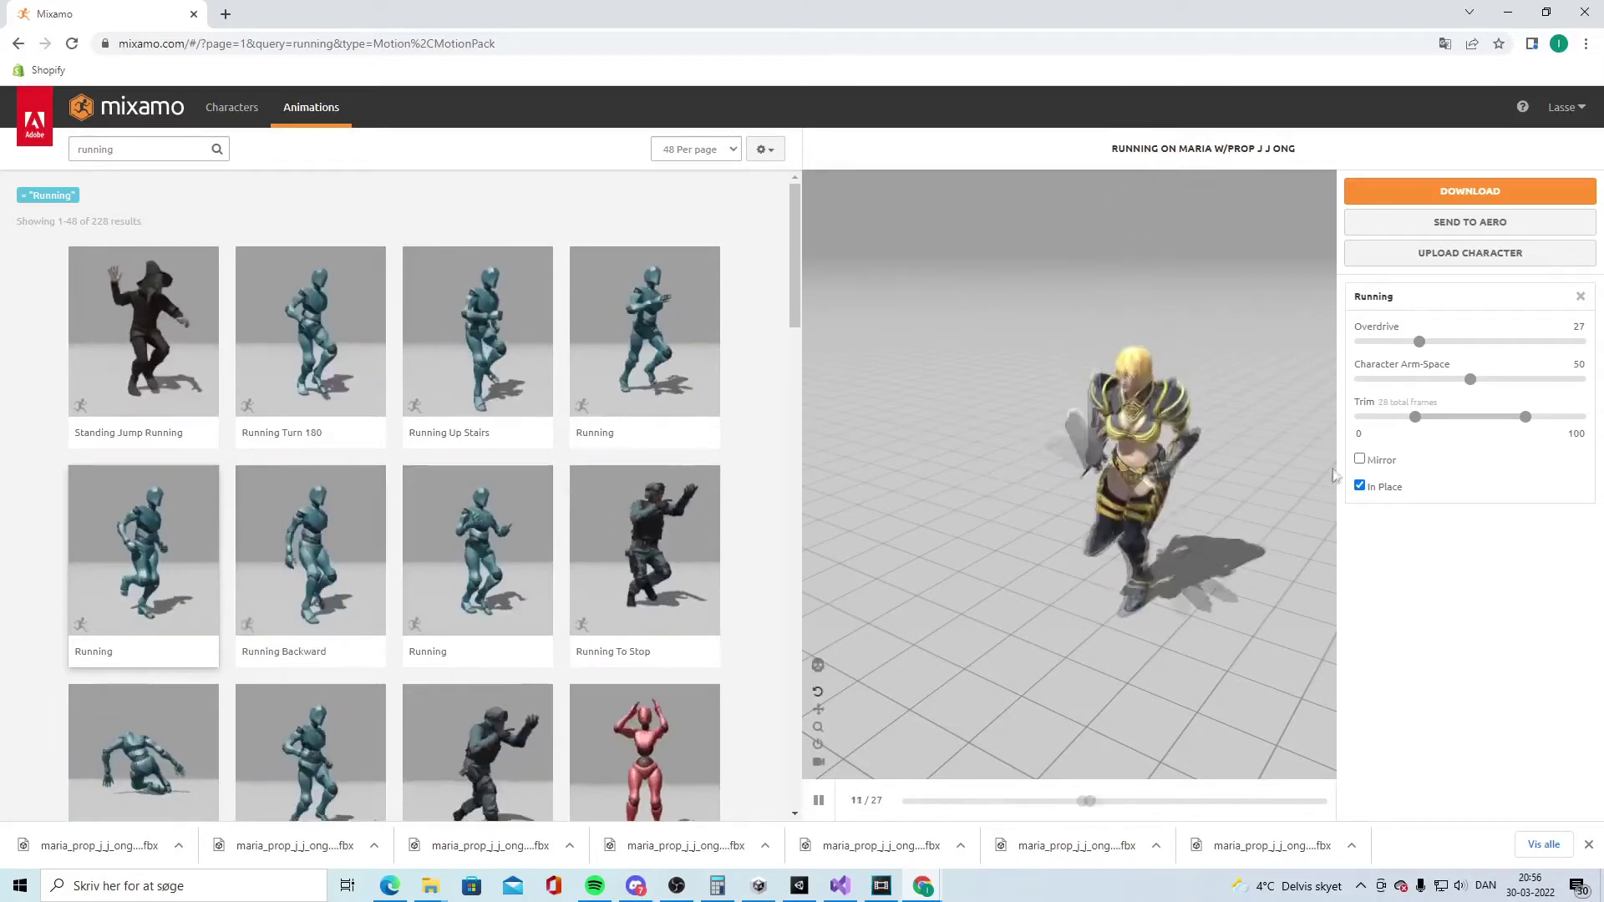
{"action": "left_click", "coordinate": [1468, 193]}
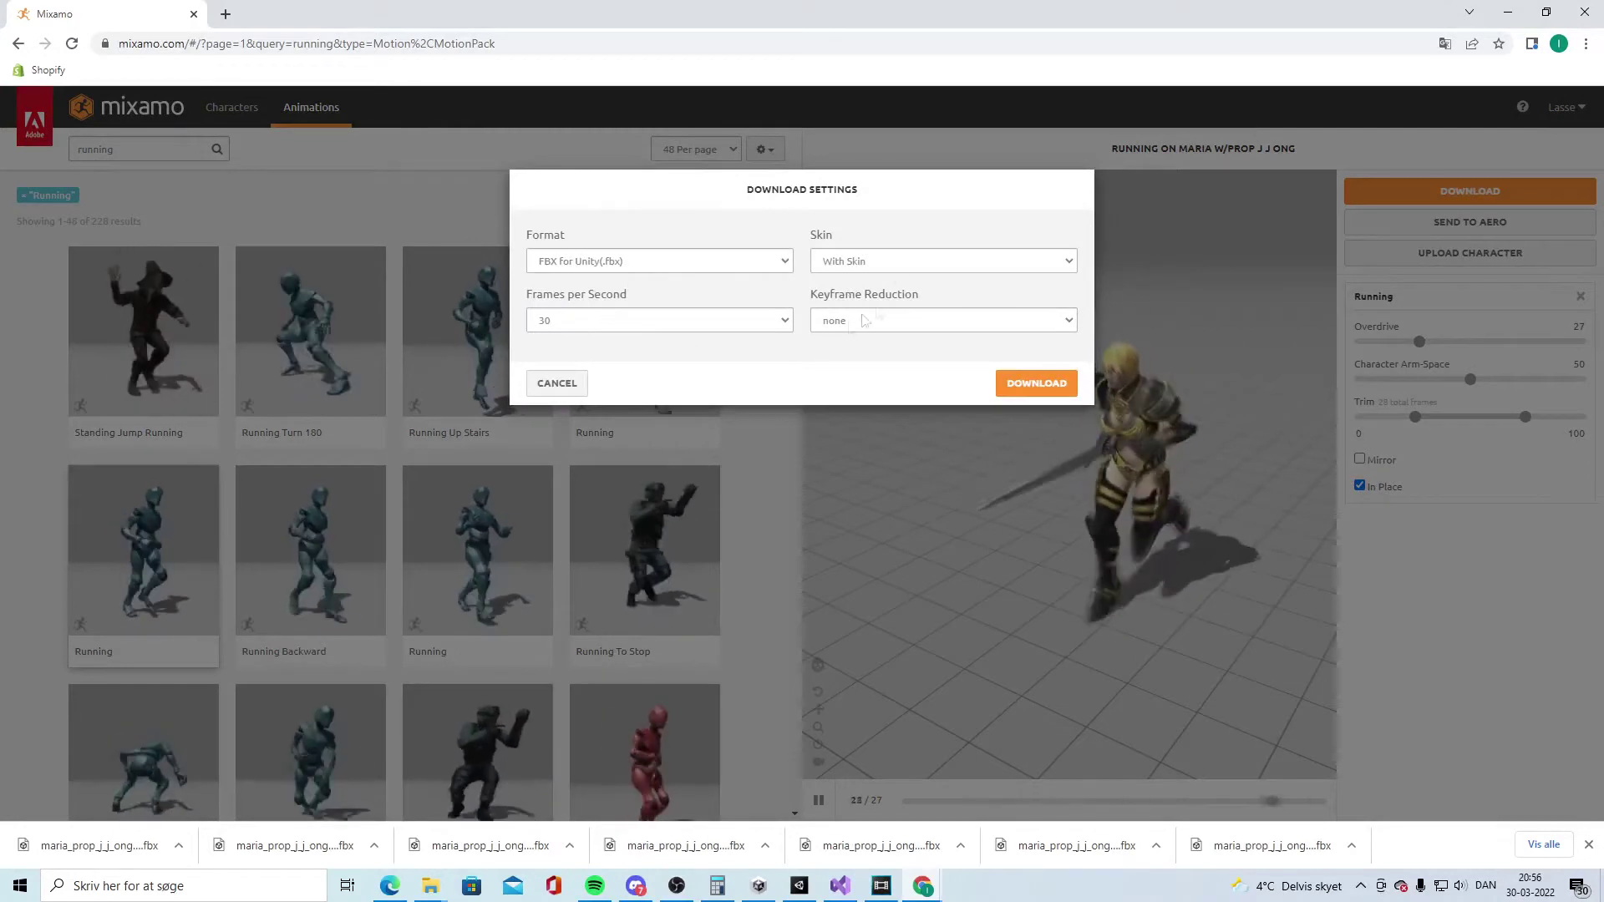
{"action": "left_click", "coordinate": [1036, 386]}
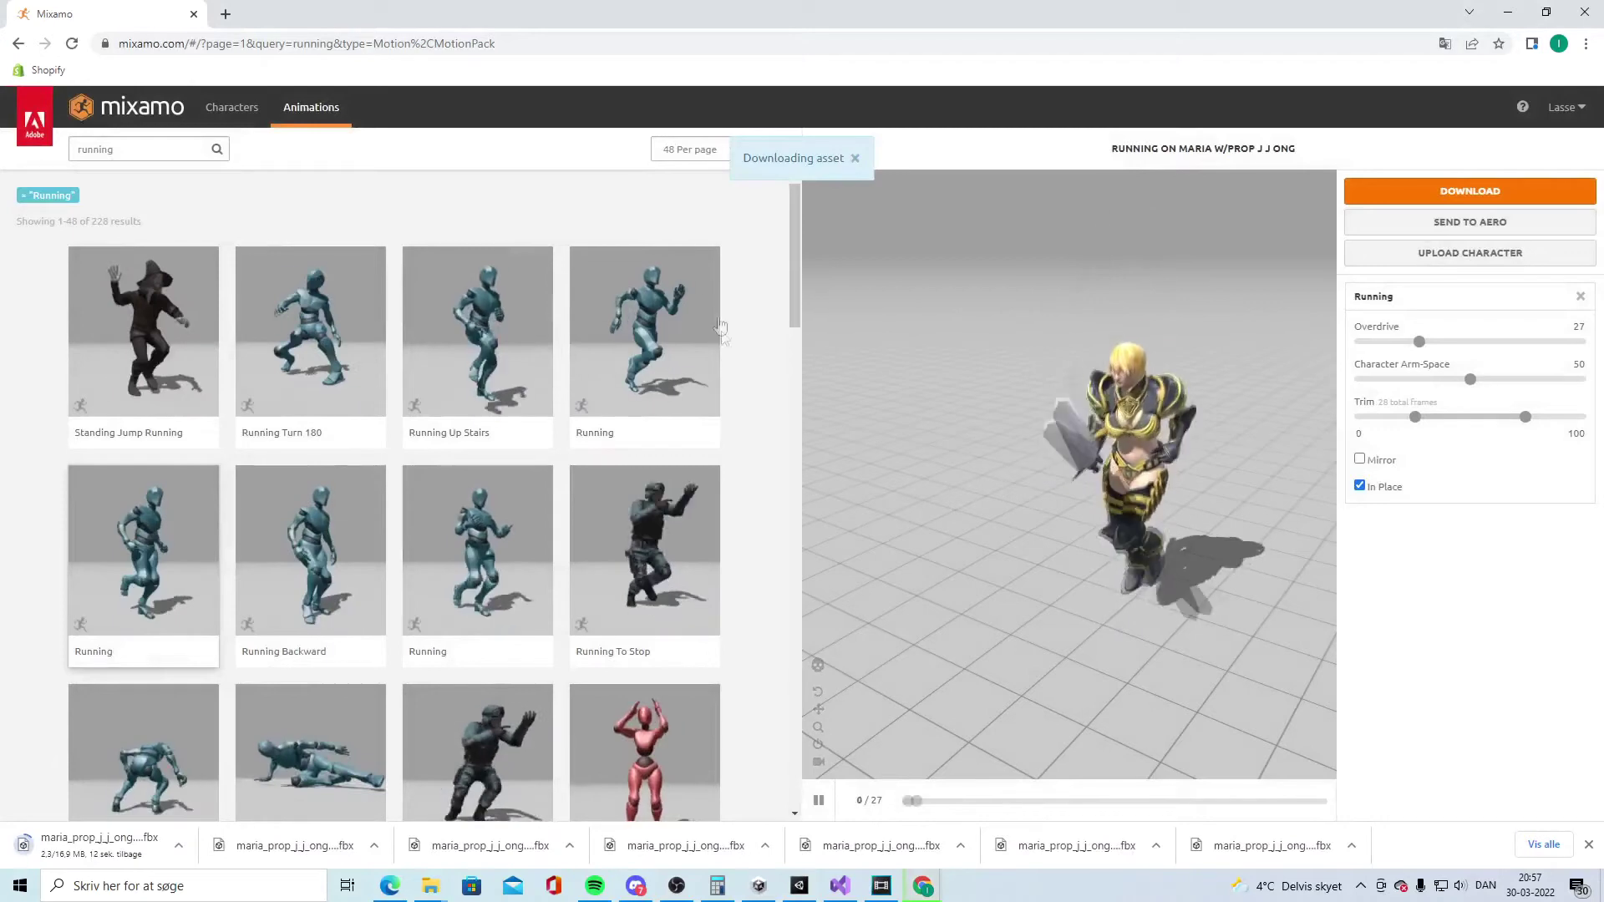
- Search 'strafe right' and set Right Strafe to Overdrive 26, In Place, with Arm-Space back at 50
{"action": "left_click_drag", "start_coordinate": [178, 157], "coordinate": [89, 156]}
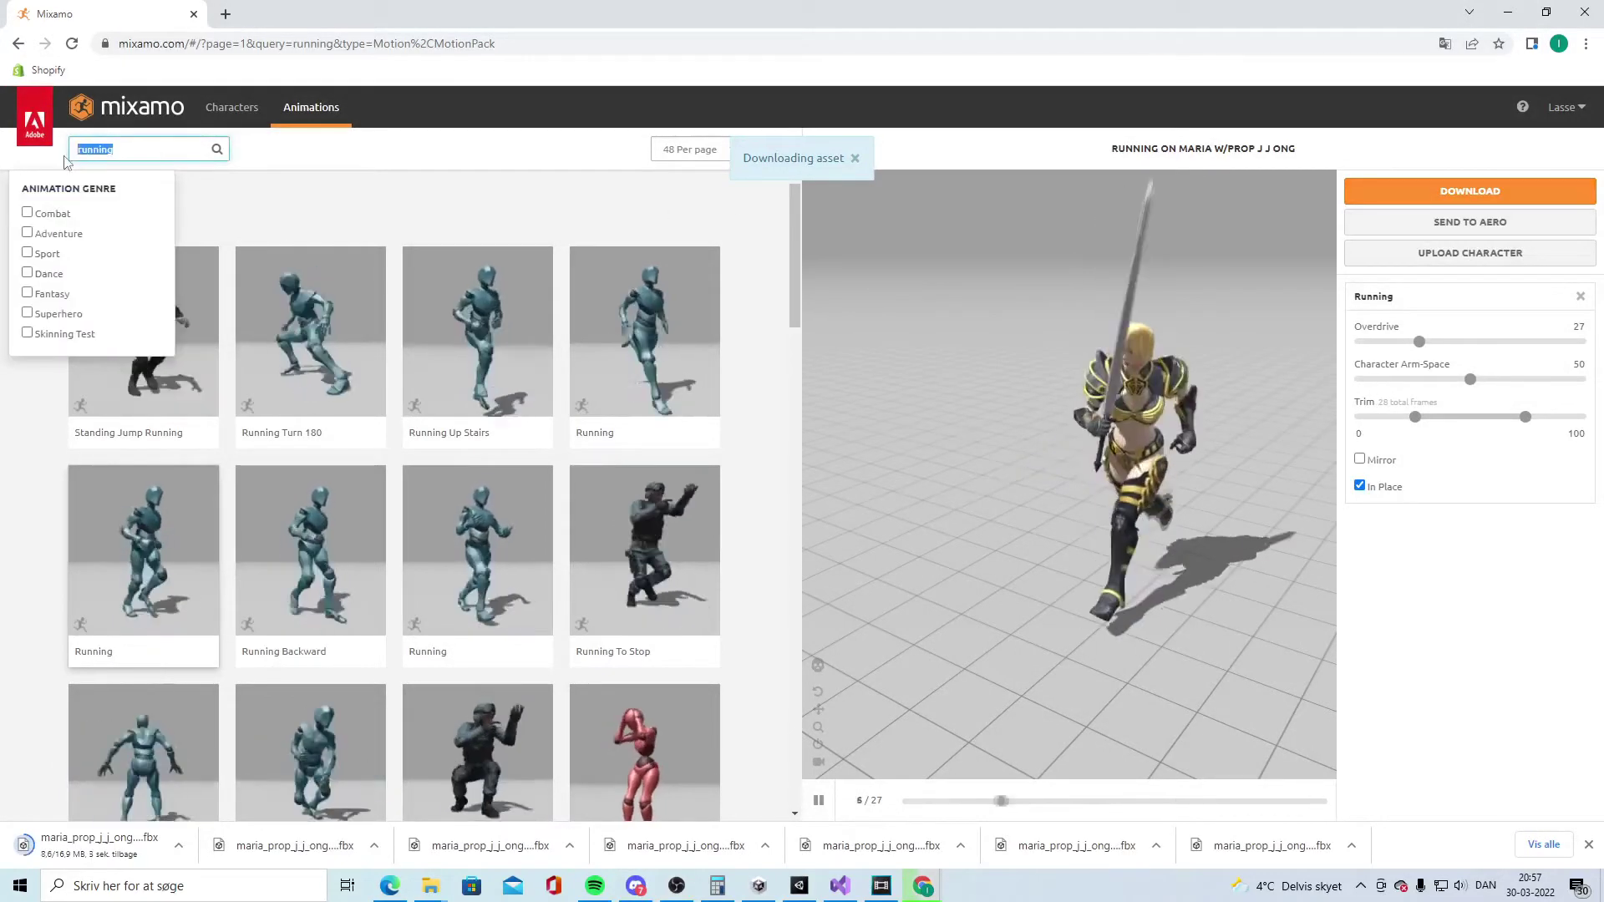
{"action": "type", "text": "sst"}
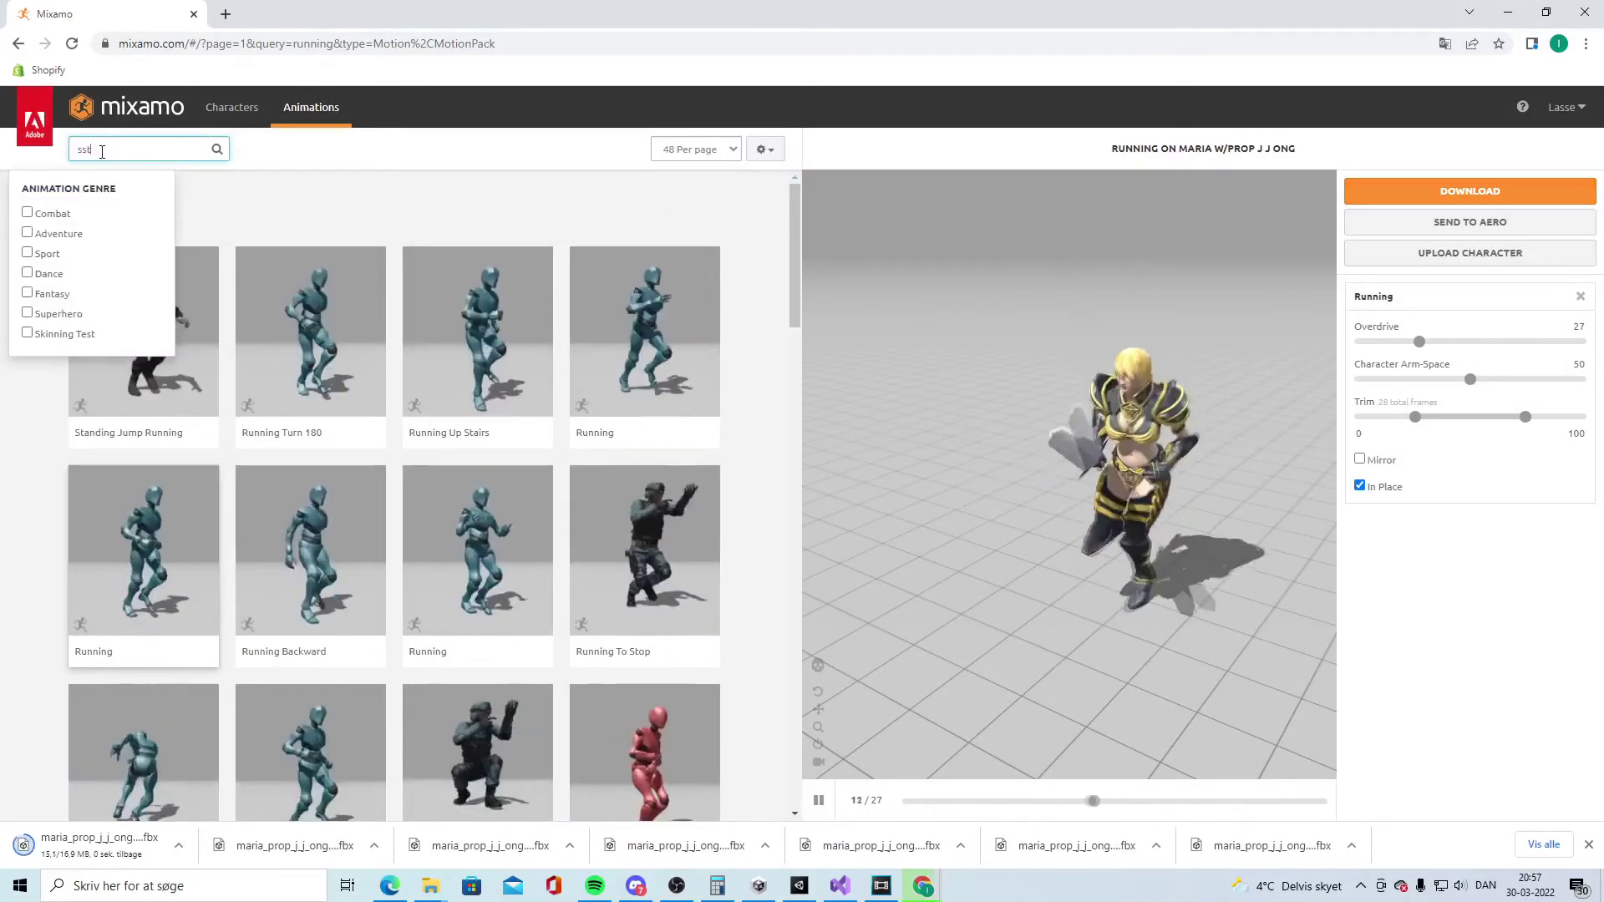
{"action": "type", "text": "rafe right"}
{"action": "key", "text": "Return"}
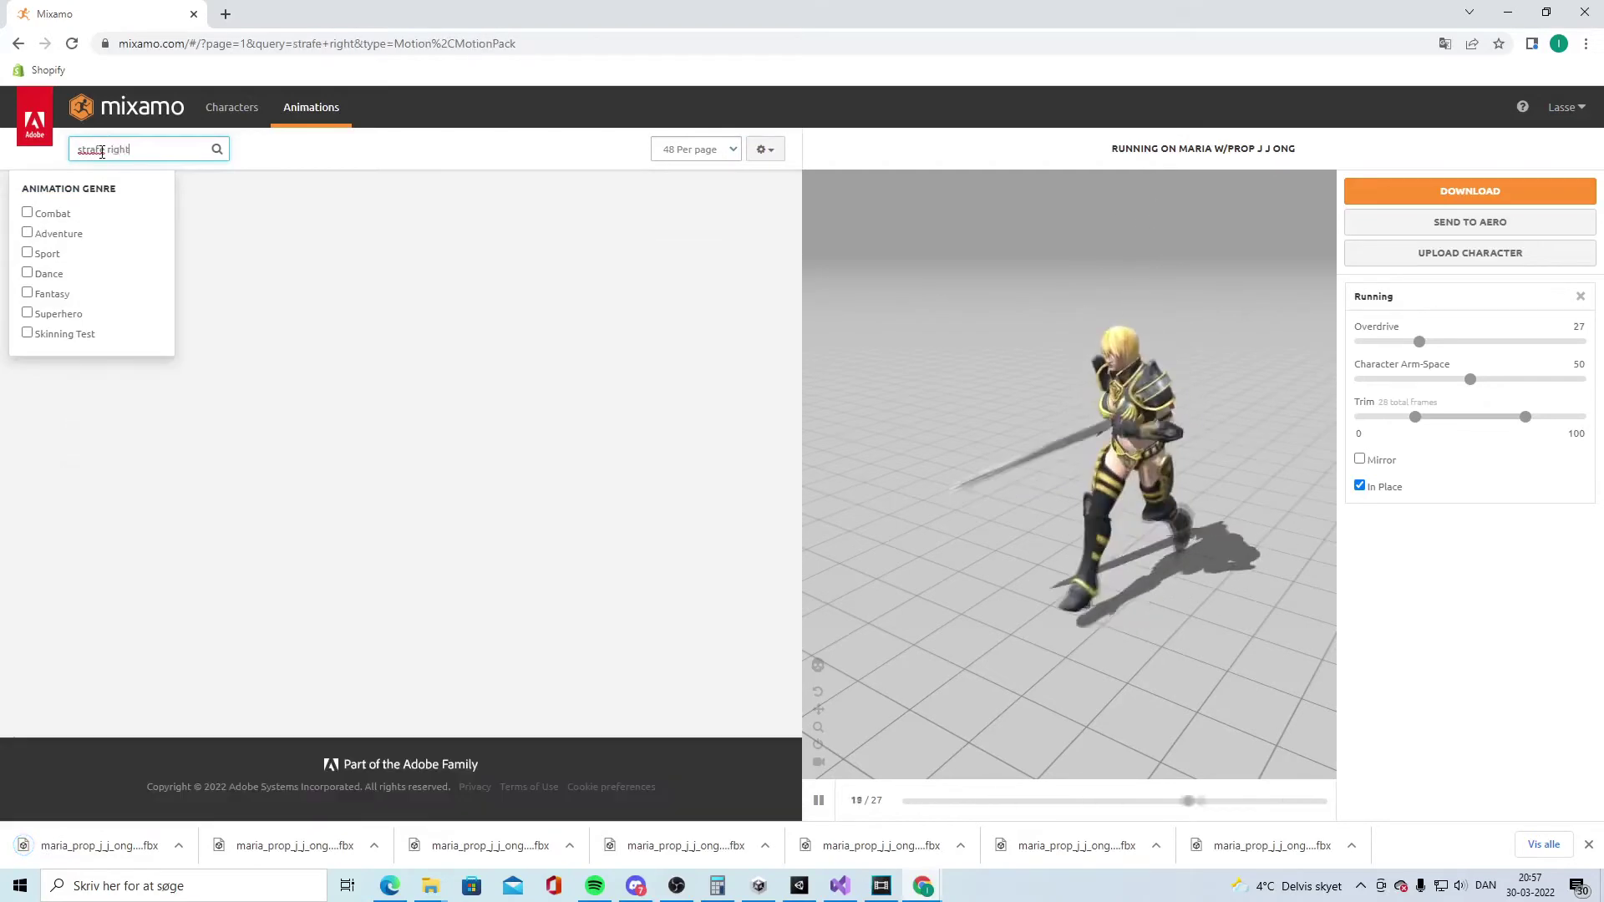
{"action": "left_click", "coordinate": [527, 276]}
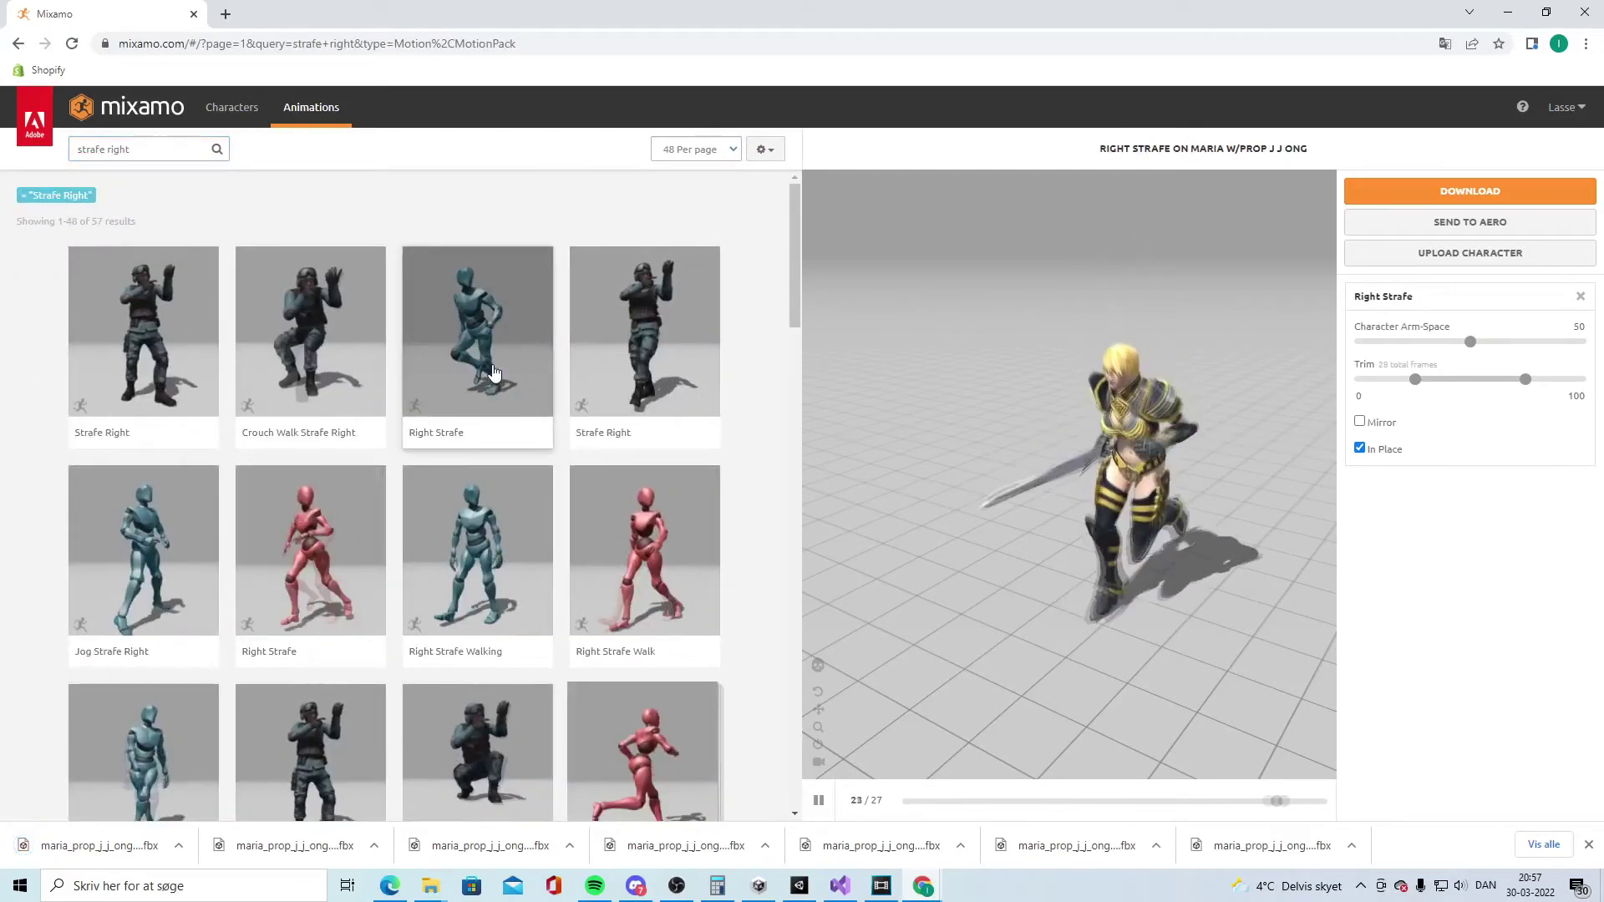
{"action": "left_click", "coordinate": [1416, 342]}
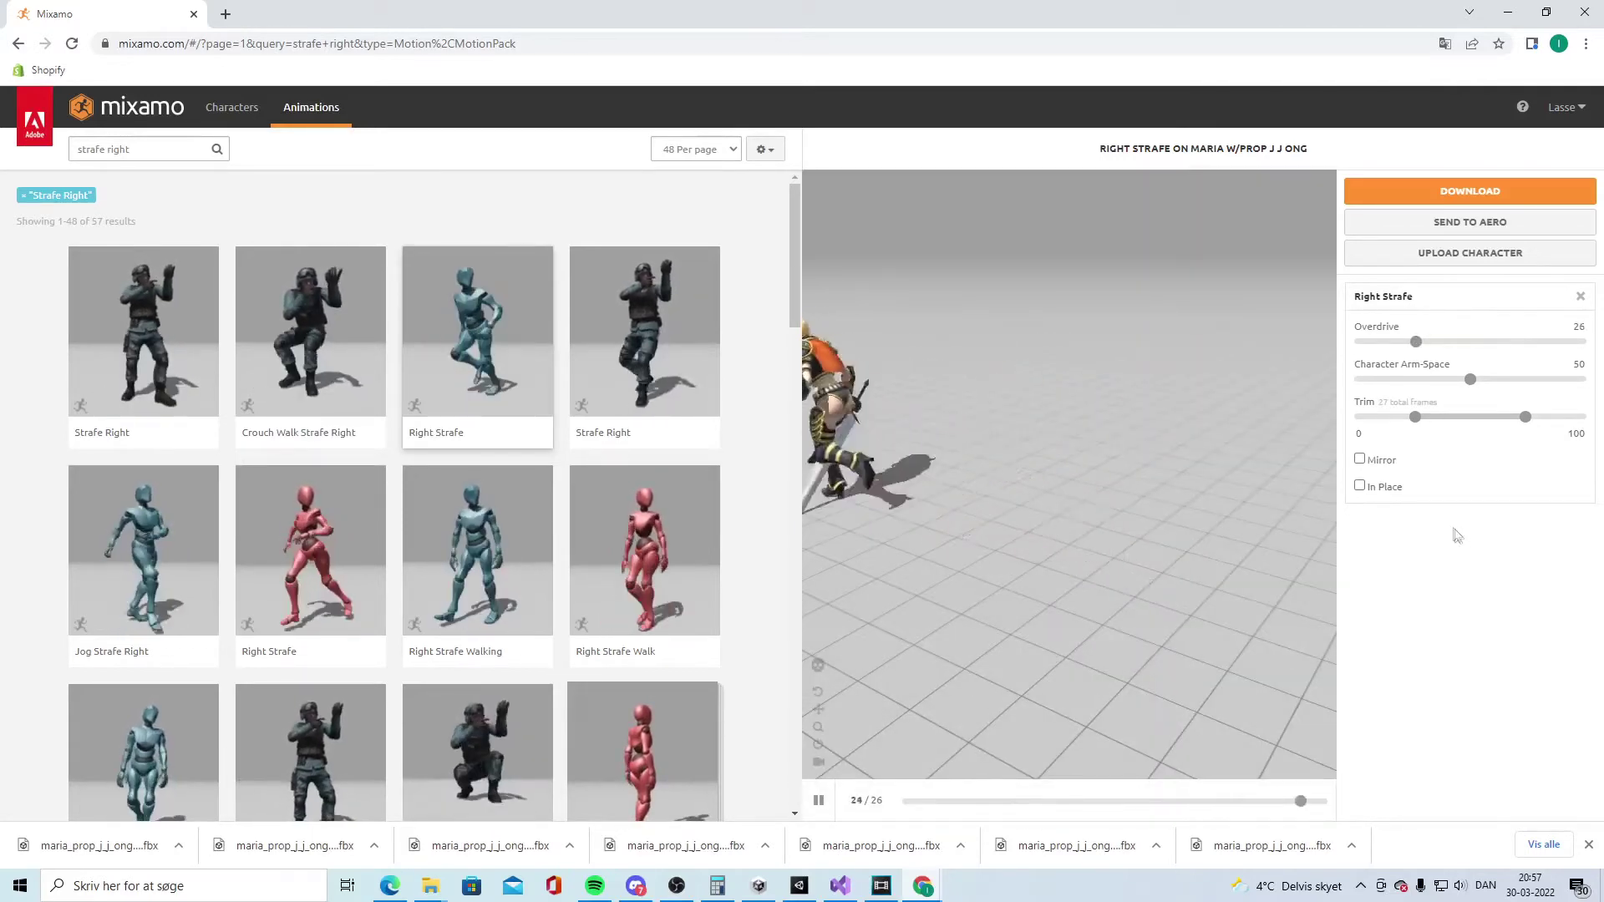
{"action": "left_click", "coordinate": [1359, 485]}
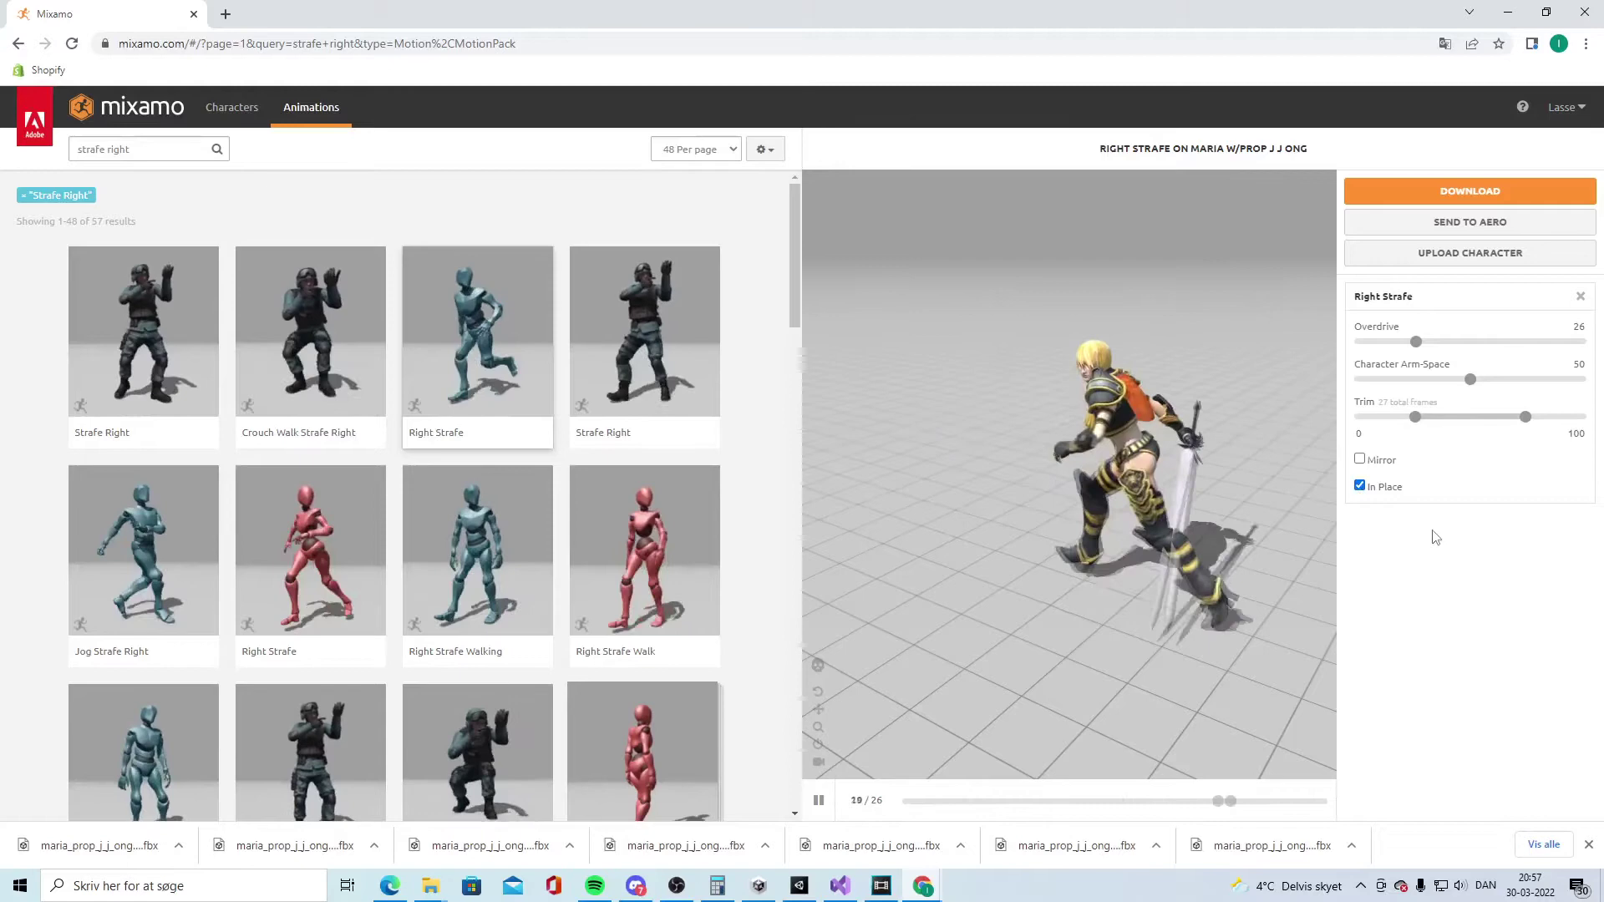
{"action": "left_click_drag", "start_coordinate": [1469, 388], "coordinate": [1475, 383]}
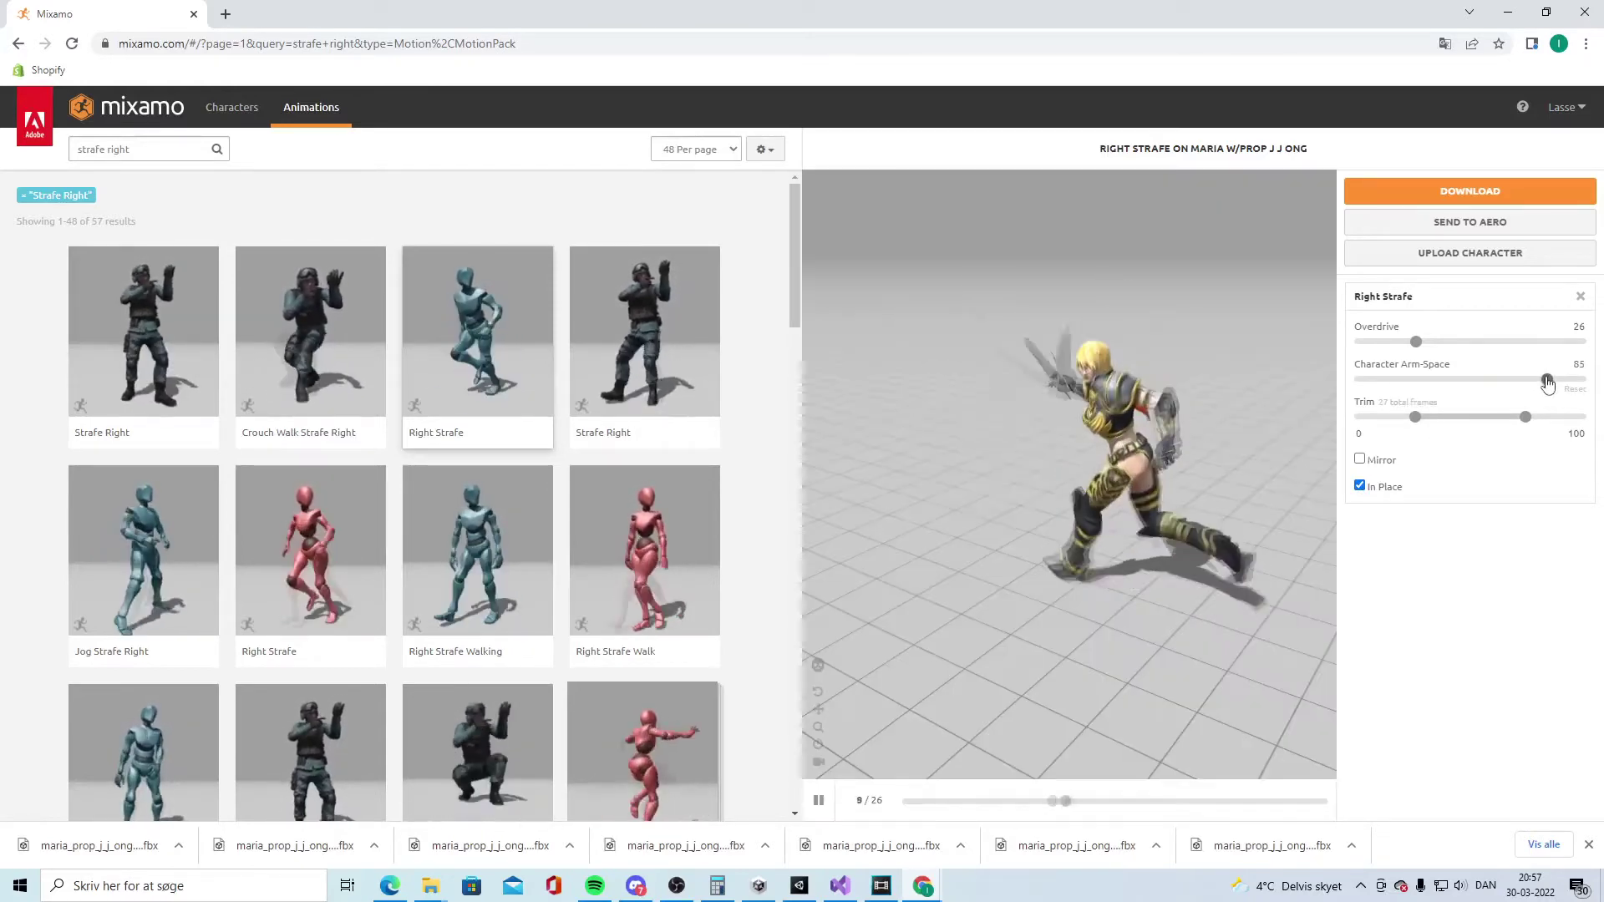
{"action": "left_click_drag", "start_coordinate": [1548, 382], "coordinate": [1534, 383]}
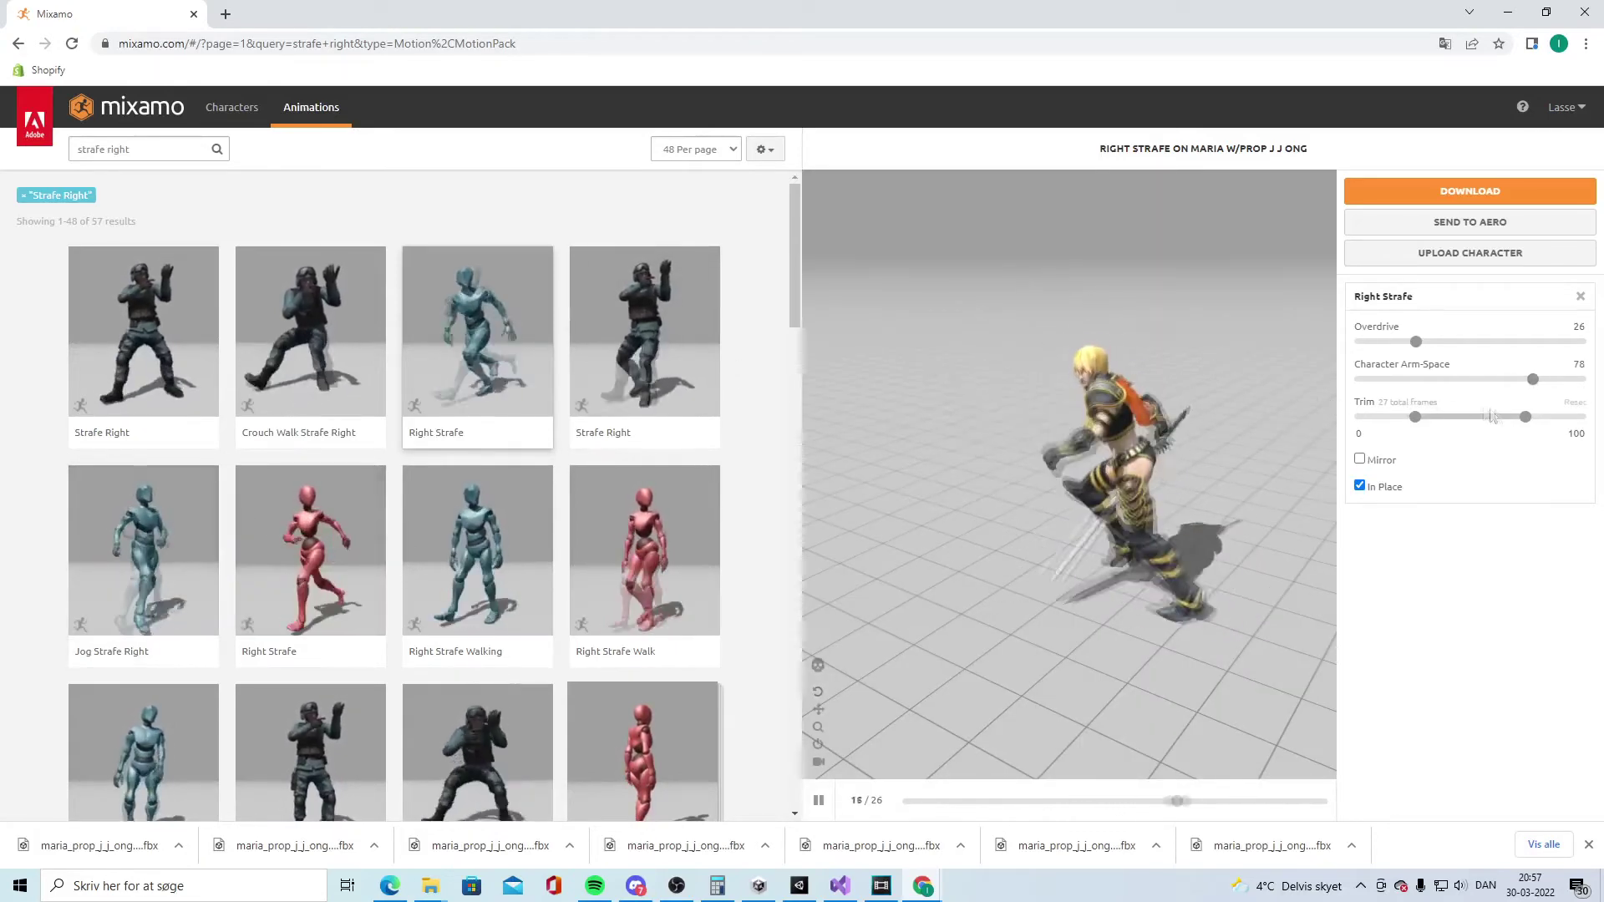
{"action": "left_click_drag", "start_coordinate": [1533, 379], "coordinate": [1473, 383]}
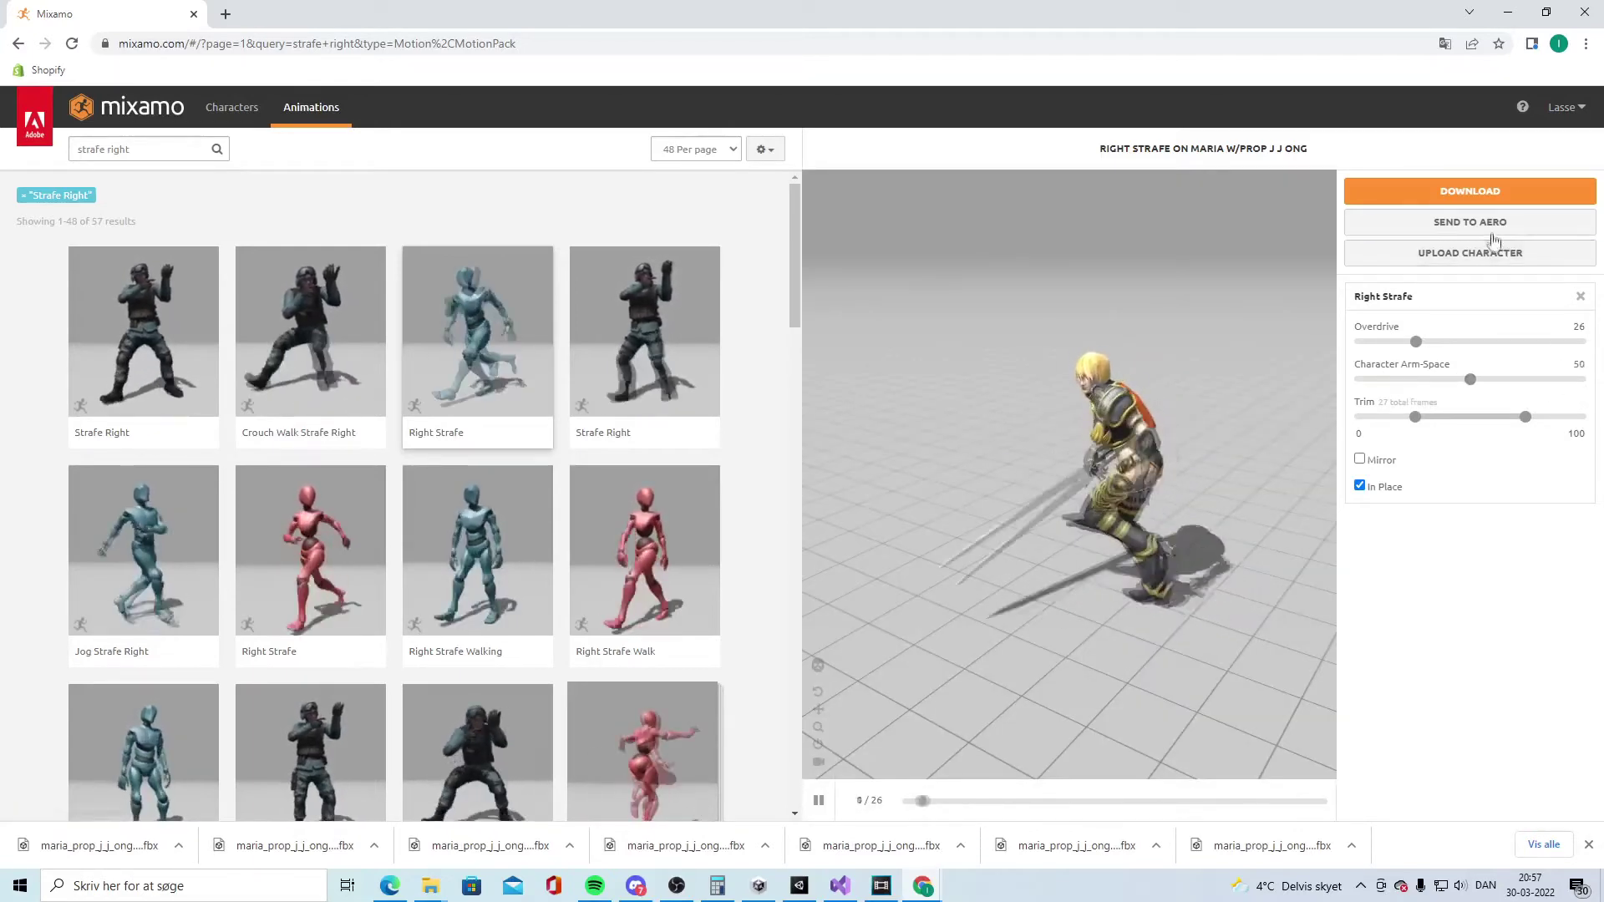
- Download the Right Strafe animation as FBX for Unity
{"action": "left_click", "coordinate": [1485, 201]}
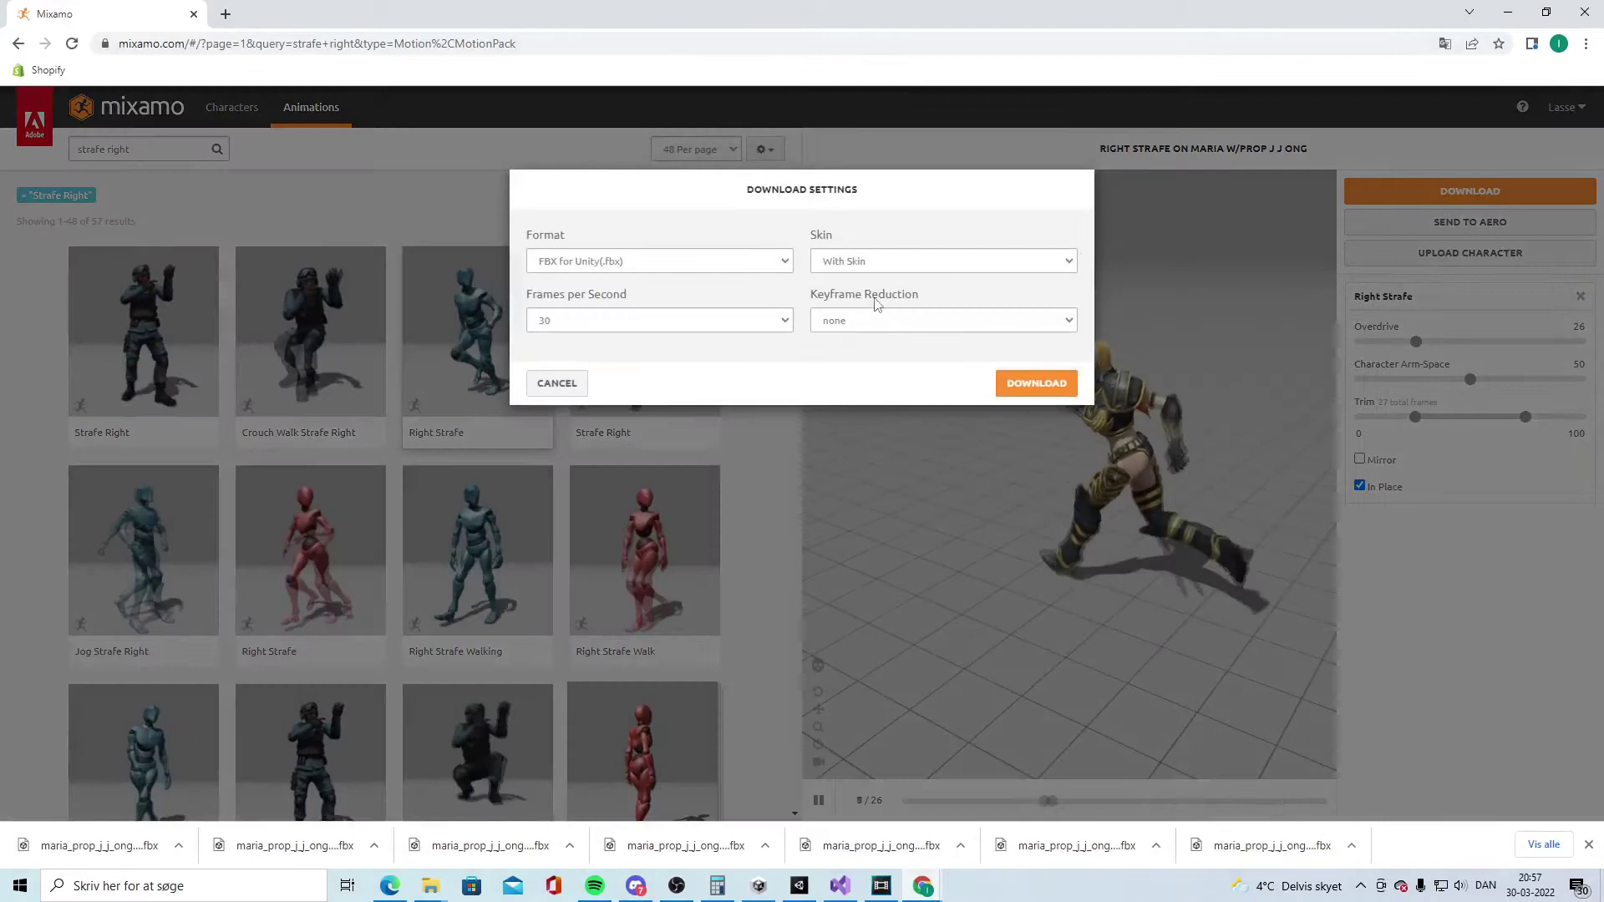
{"action": "left_click", "coordinate": [1036, 384]}
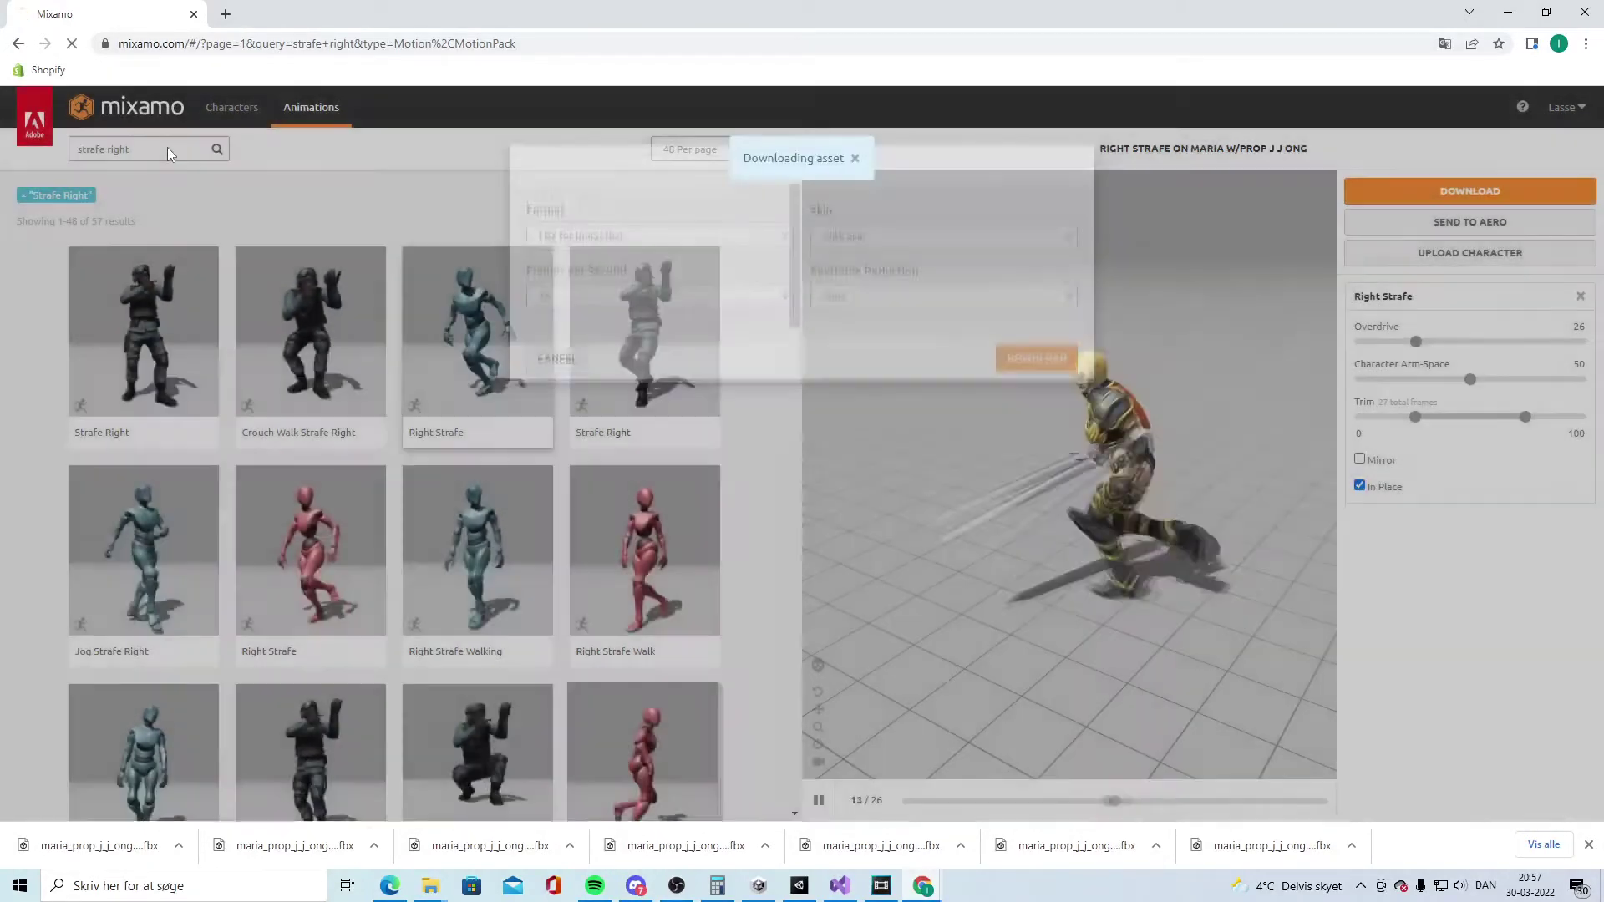
{"action": "left_click", "coordinate": [168, 148]}
- Search 'strafe left' and apply Left Strafe in place with Overdrive lowered to 26
{"action": "key", "text": "BackSpace"}
{"action": "key", "text": "BackSpace"}
{"action": "key", "text": "BackSpace"}
{"action": "key", "text": "BackSpace"}
{"action": "key", "text": "BackSpace"}
{"action": "type", "text": "left"}
{"action": "key", "text": "Return"}
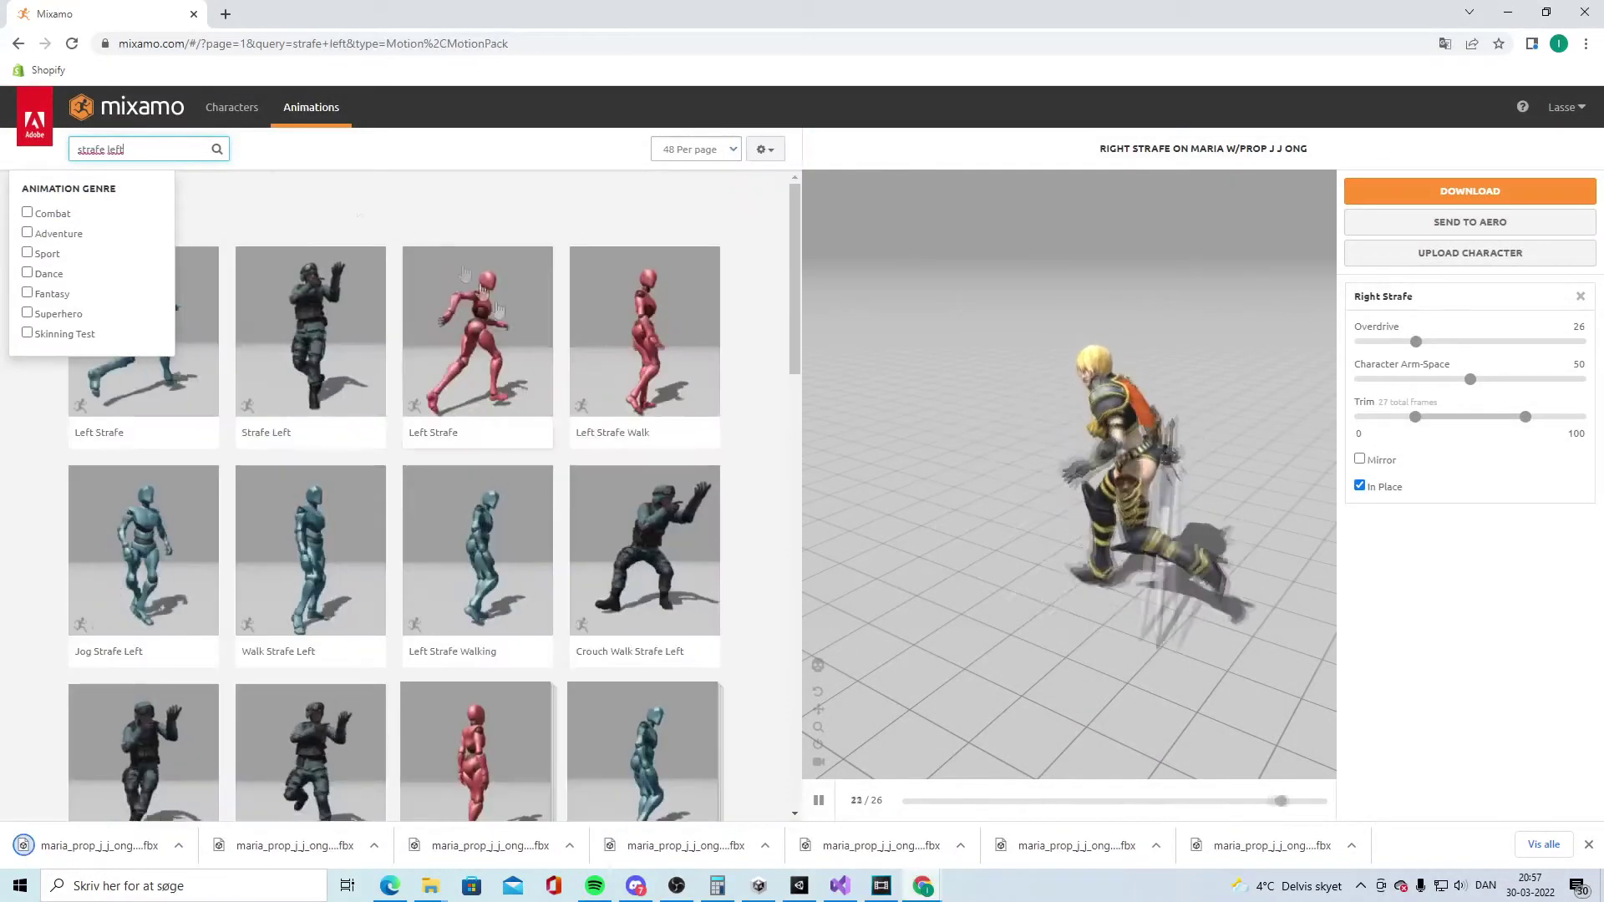
{"action": "left_click", "coordinate": [407, 408]}
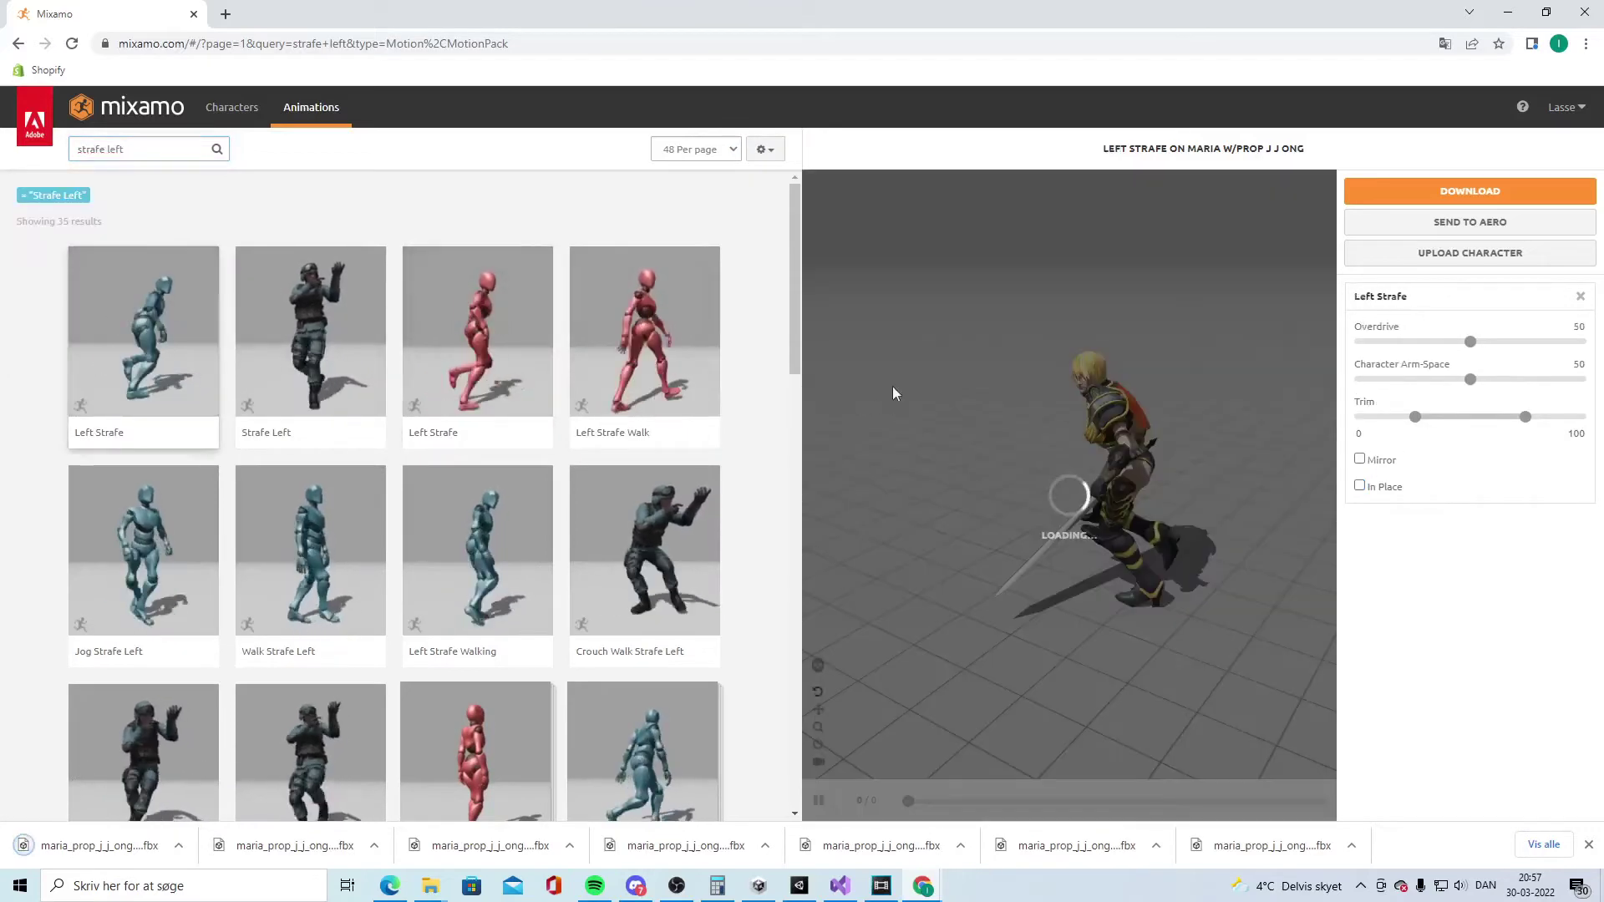
{"action": "left_click", "coordinate": [1359, 485]}
{"action": "left_click_drag", "start_coordinate": [1468, 351], "coordinate": [1413, 351]}
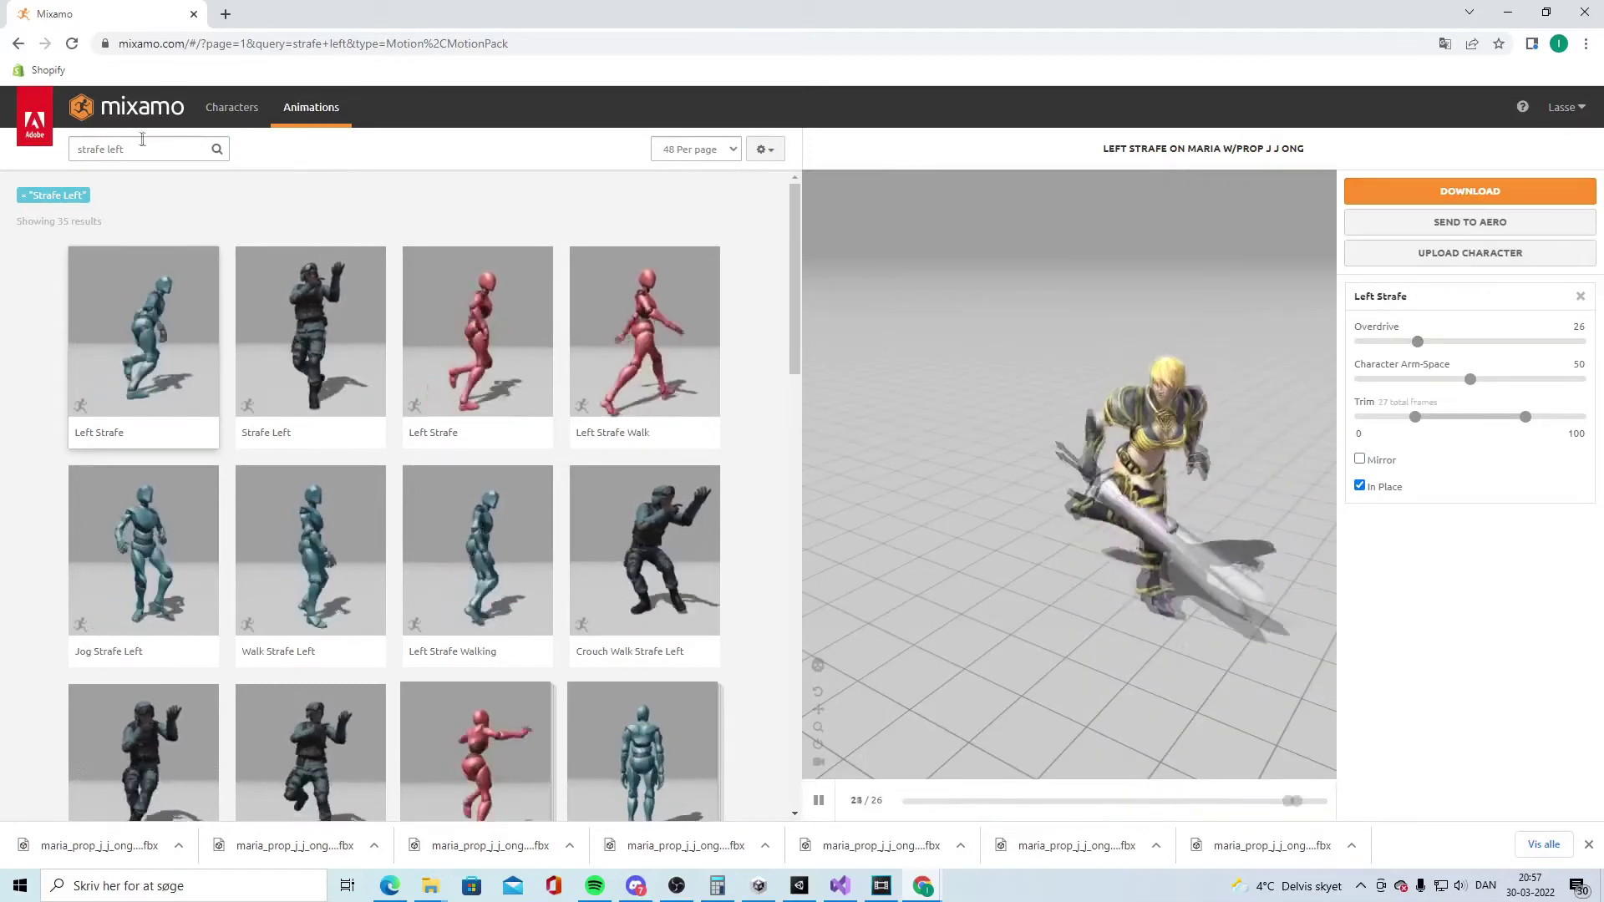
- Search 'running back' and apply the first Running Backward animation in place
{"action": "left_click_drag", "start_coordinate": [134, 148], "coordinate": [80, 148]}
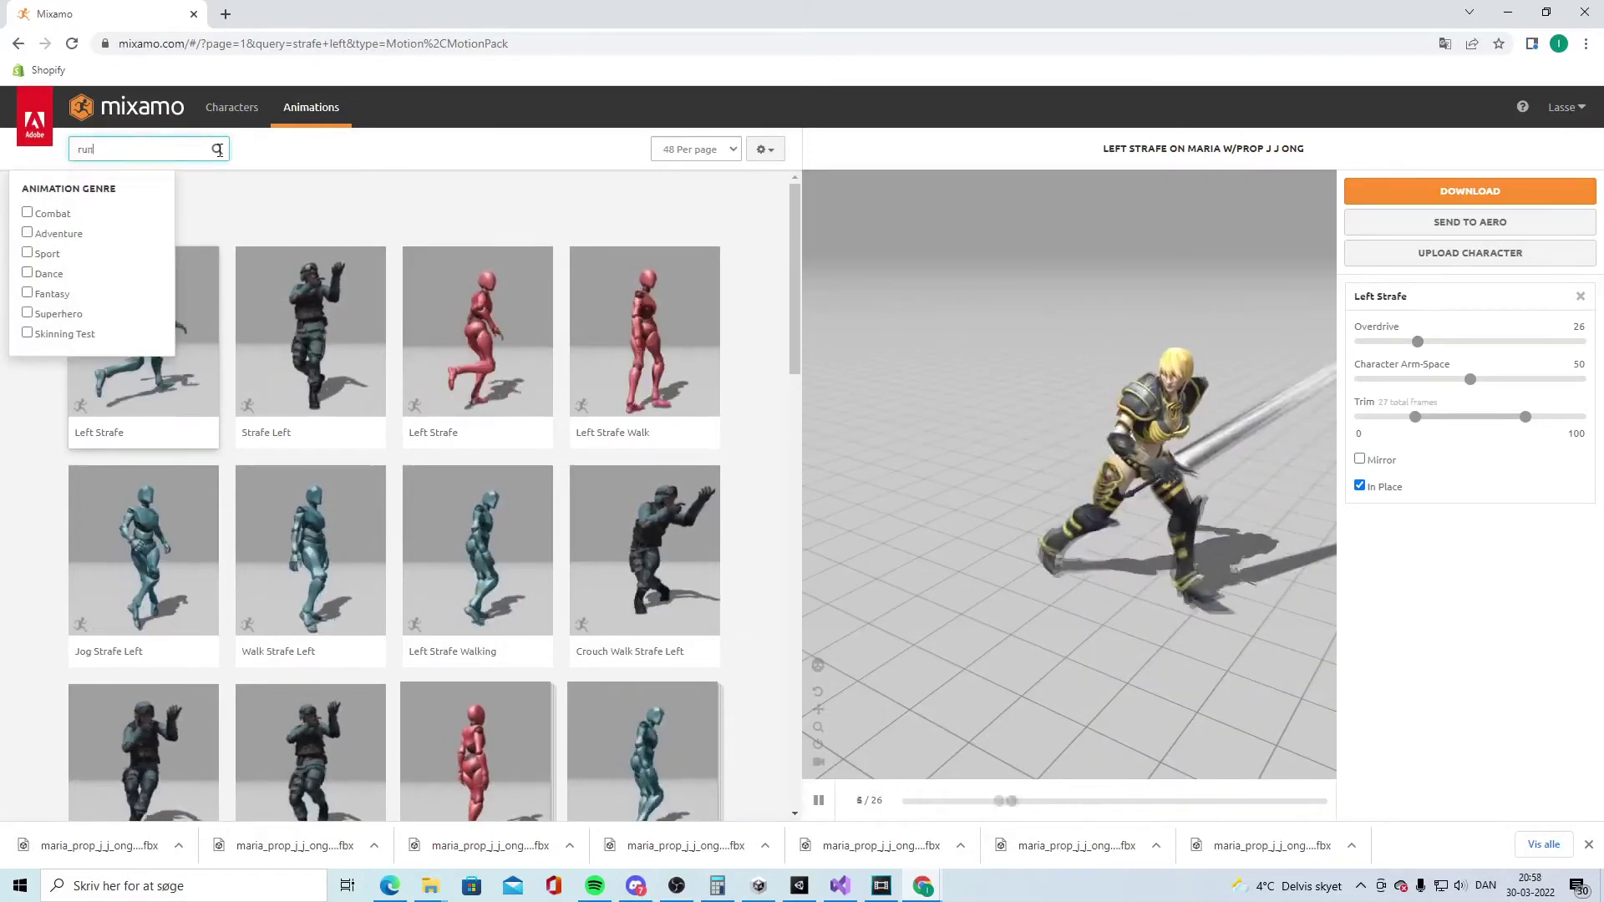
{"action": "type", "text": "running back"}
{"action": "key", "text": "Return"}
{"action": "left_click", "coordinate": [493, 312]}
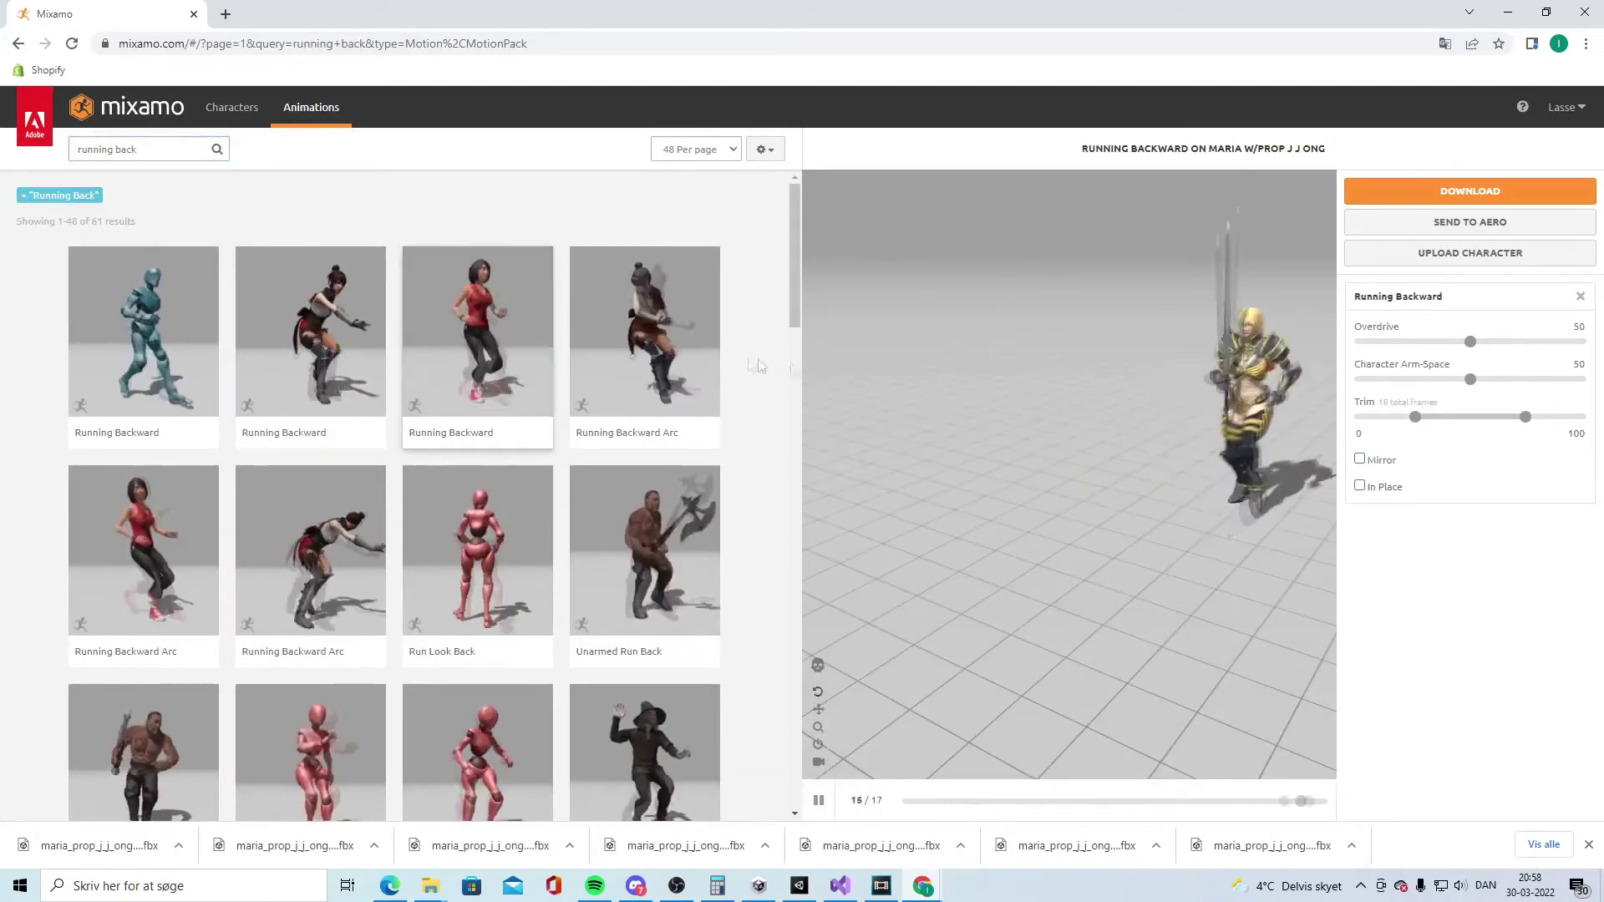
{"action": "left_click", "coordinate": [143, 334]}
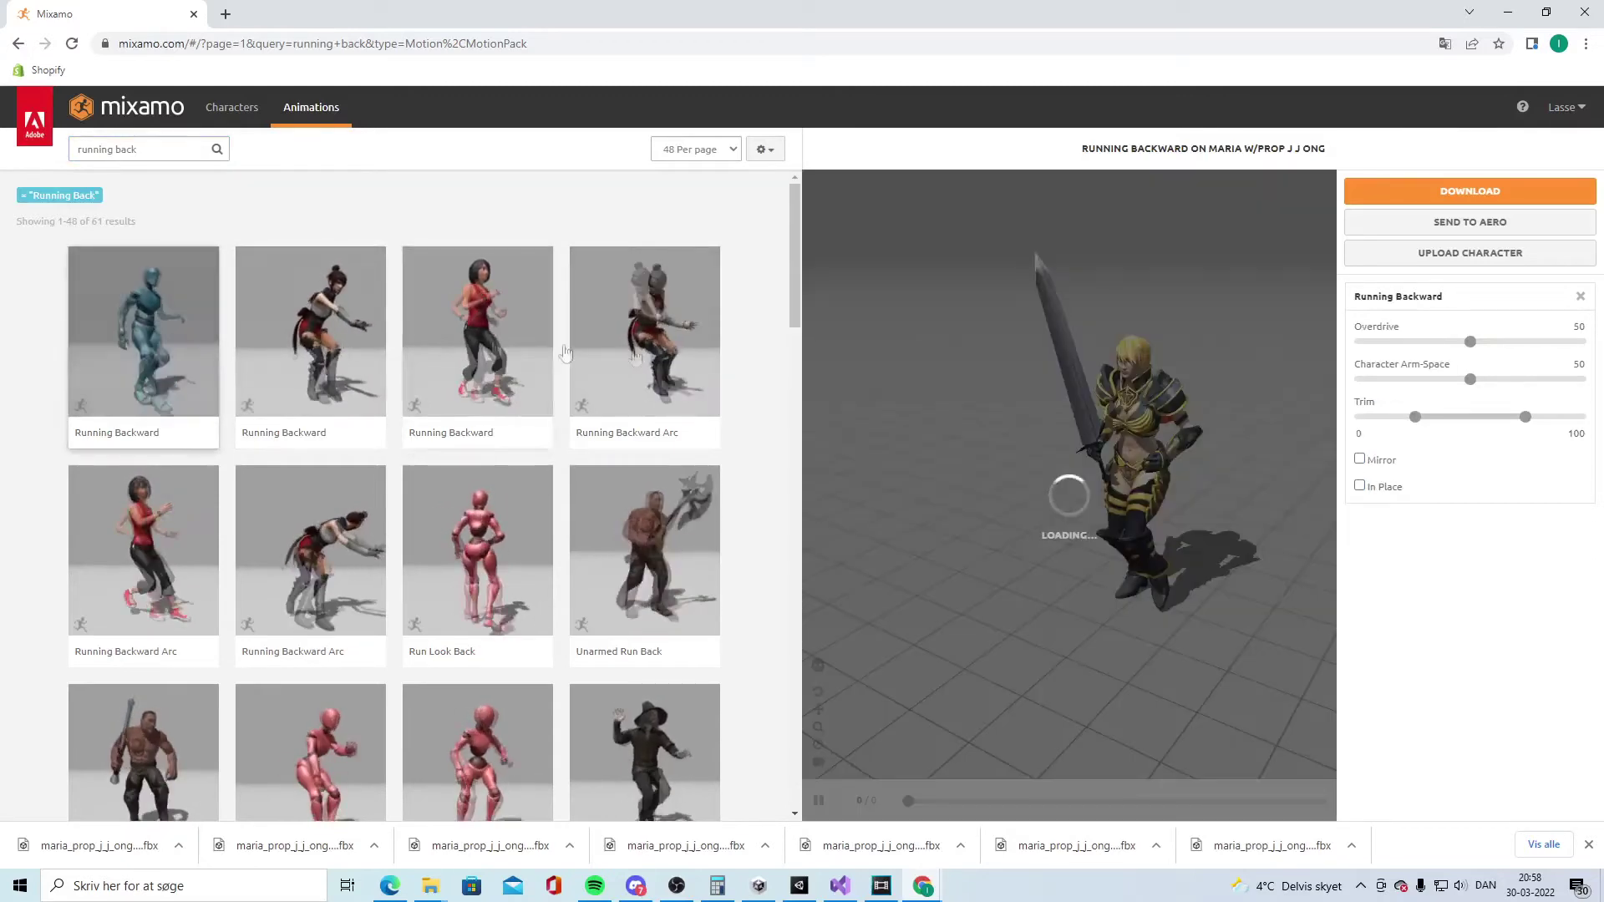
{"action": "left_click", "coordinate": [1359, 486]}
{"action": "left_click", "coordinate": [148, 151]}
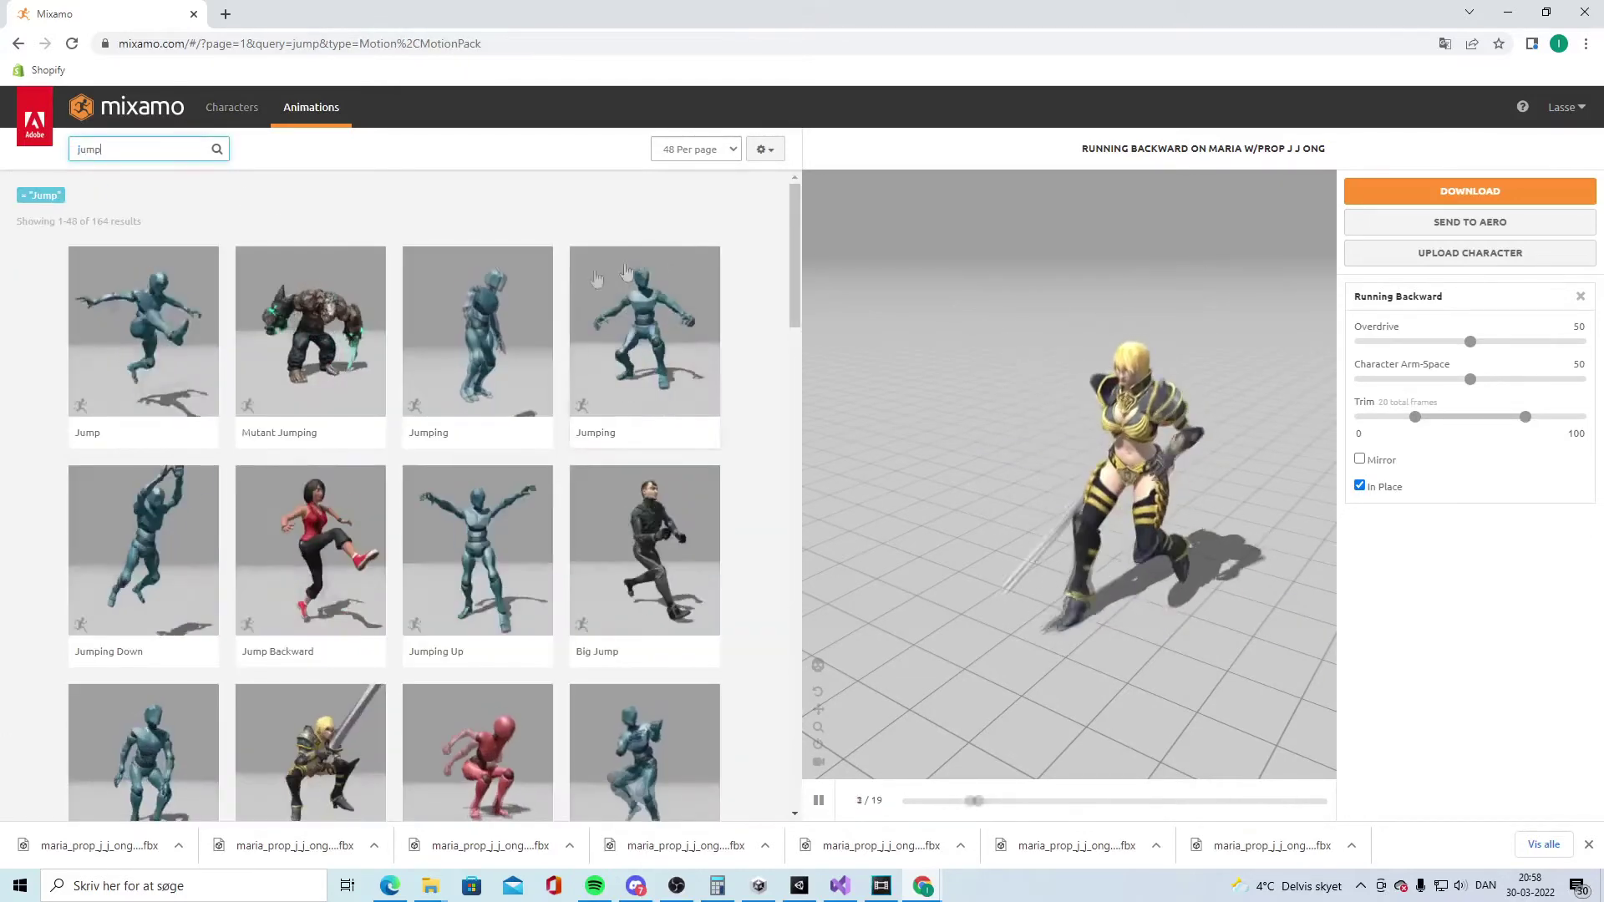
- Preview the Jumping animations on Maria and settle on Jumping Up
{"action": "left_click", "coordinate": [519, 313]}
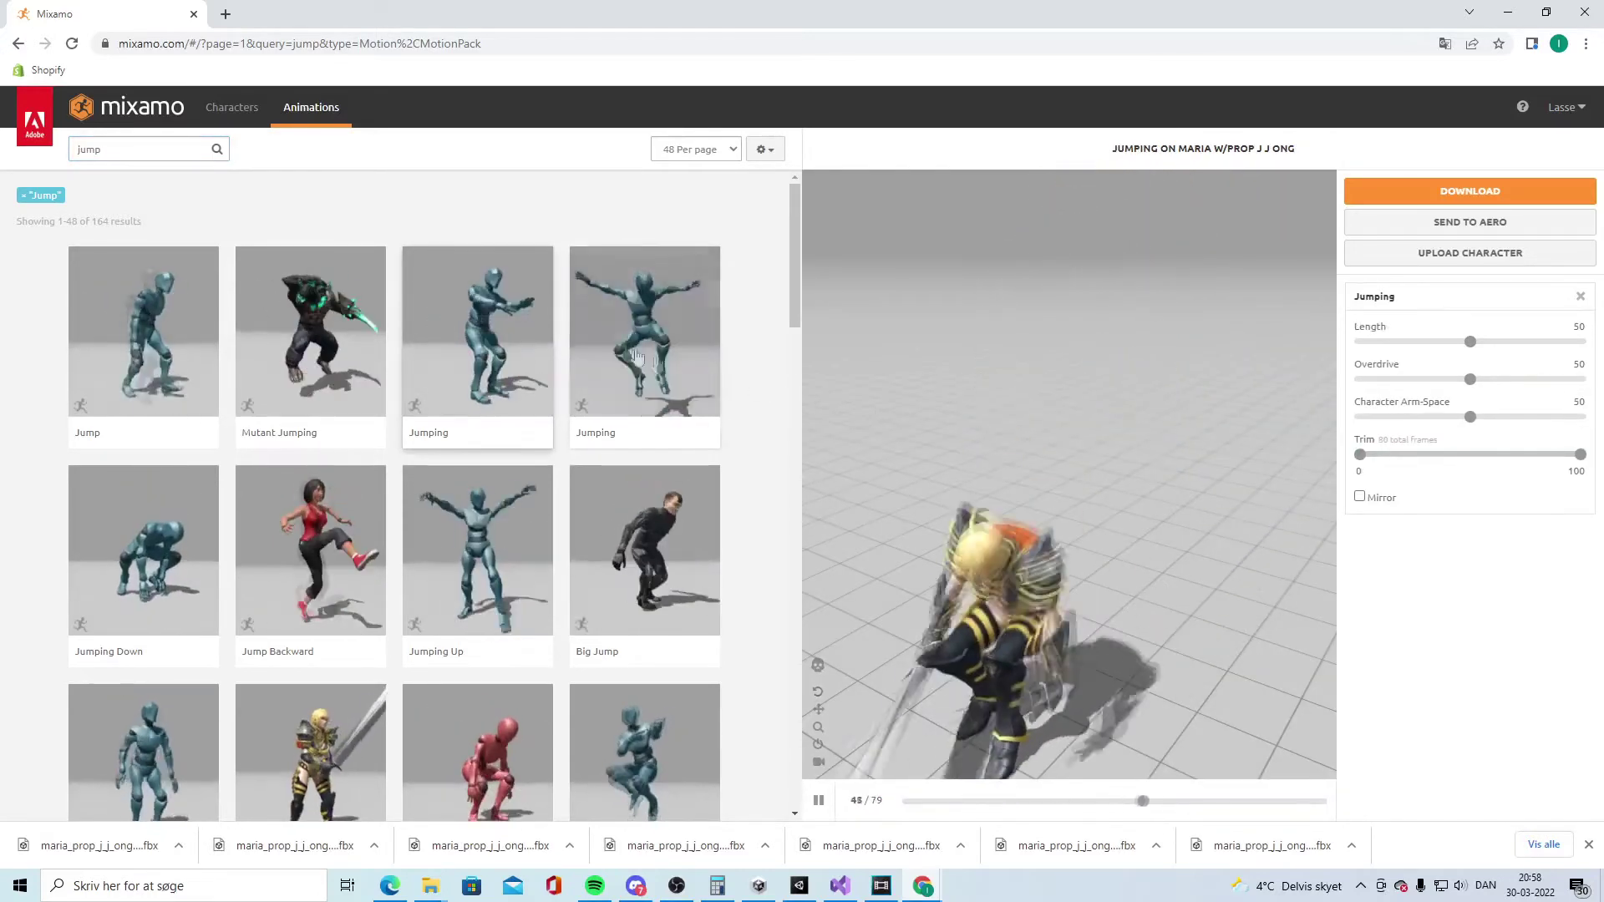
{"action": "left_click", "coordinate": [701, 393]}
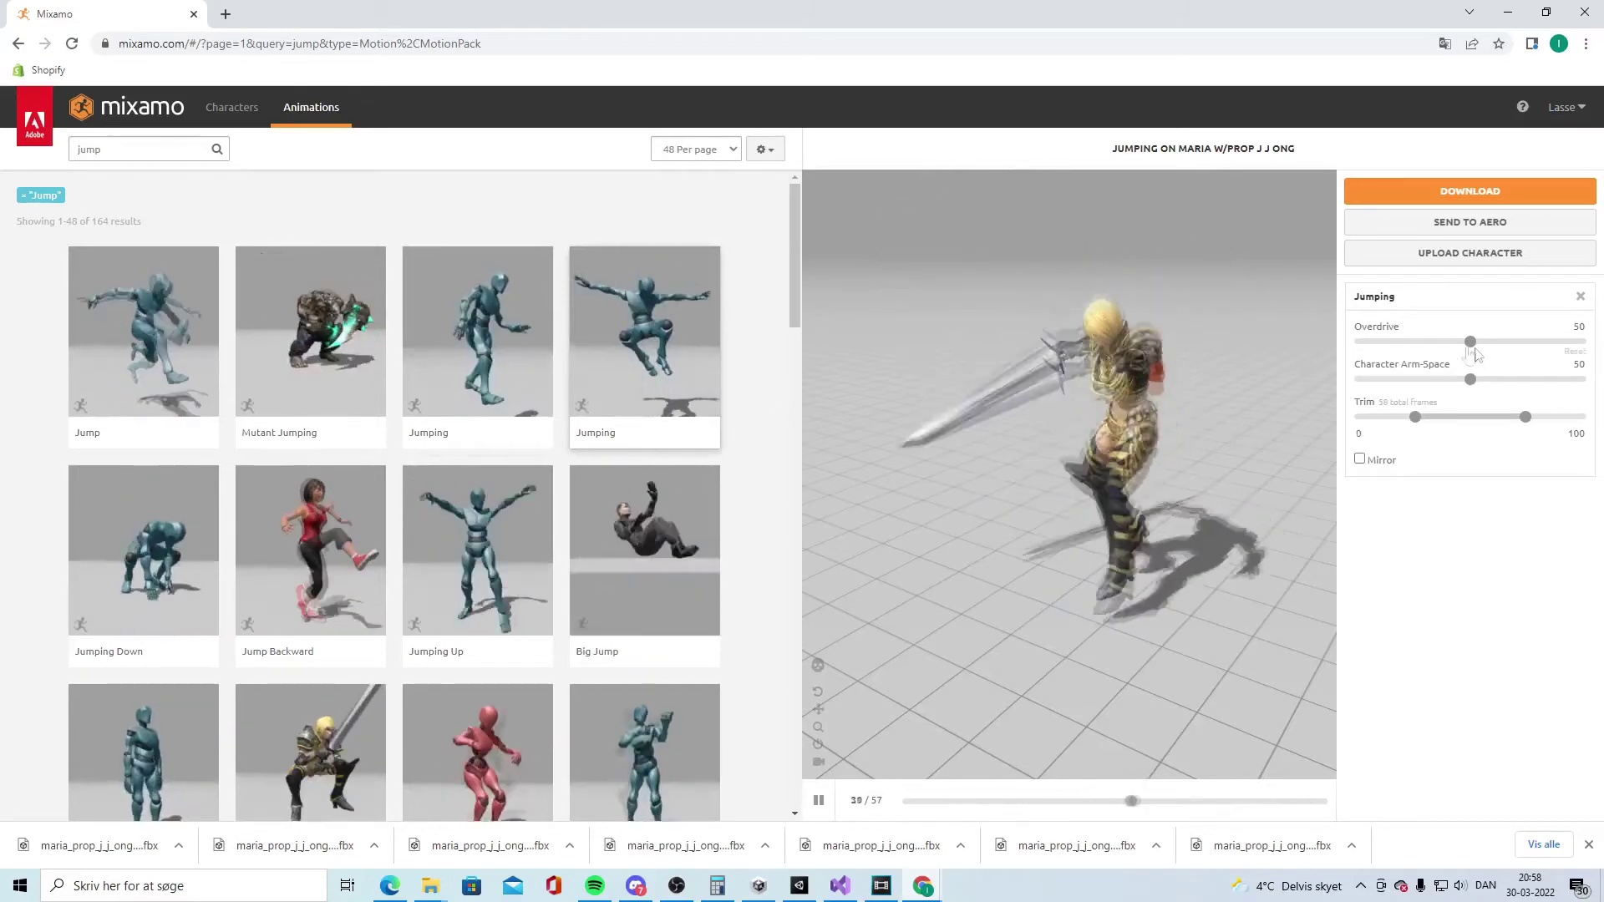
{"action": "scroll", "coordinate": [530, 418], "scroll_direction": "down", "scroll_amount": 1}
{"action": "left_click", "coordinate": [530, 427]}
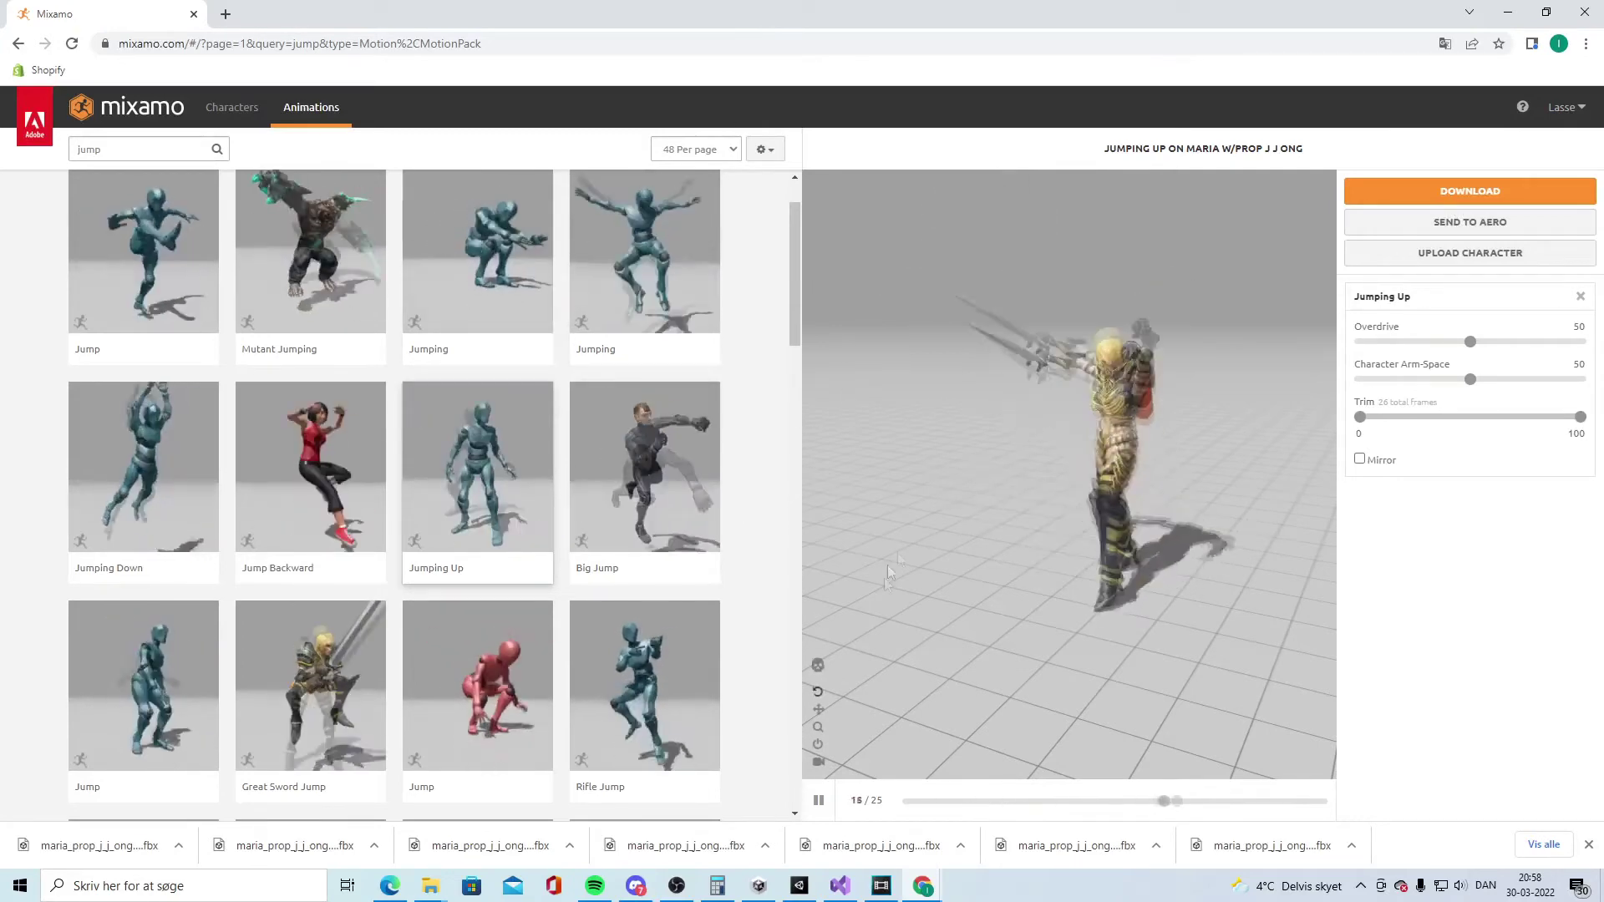
- Return to the Unity editor and clear the terrain selection
{"action": "mouse_move", "coordinate": [790, 892]}
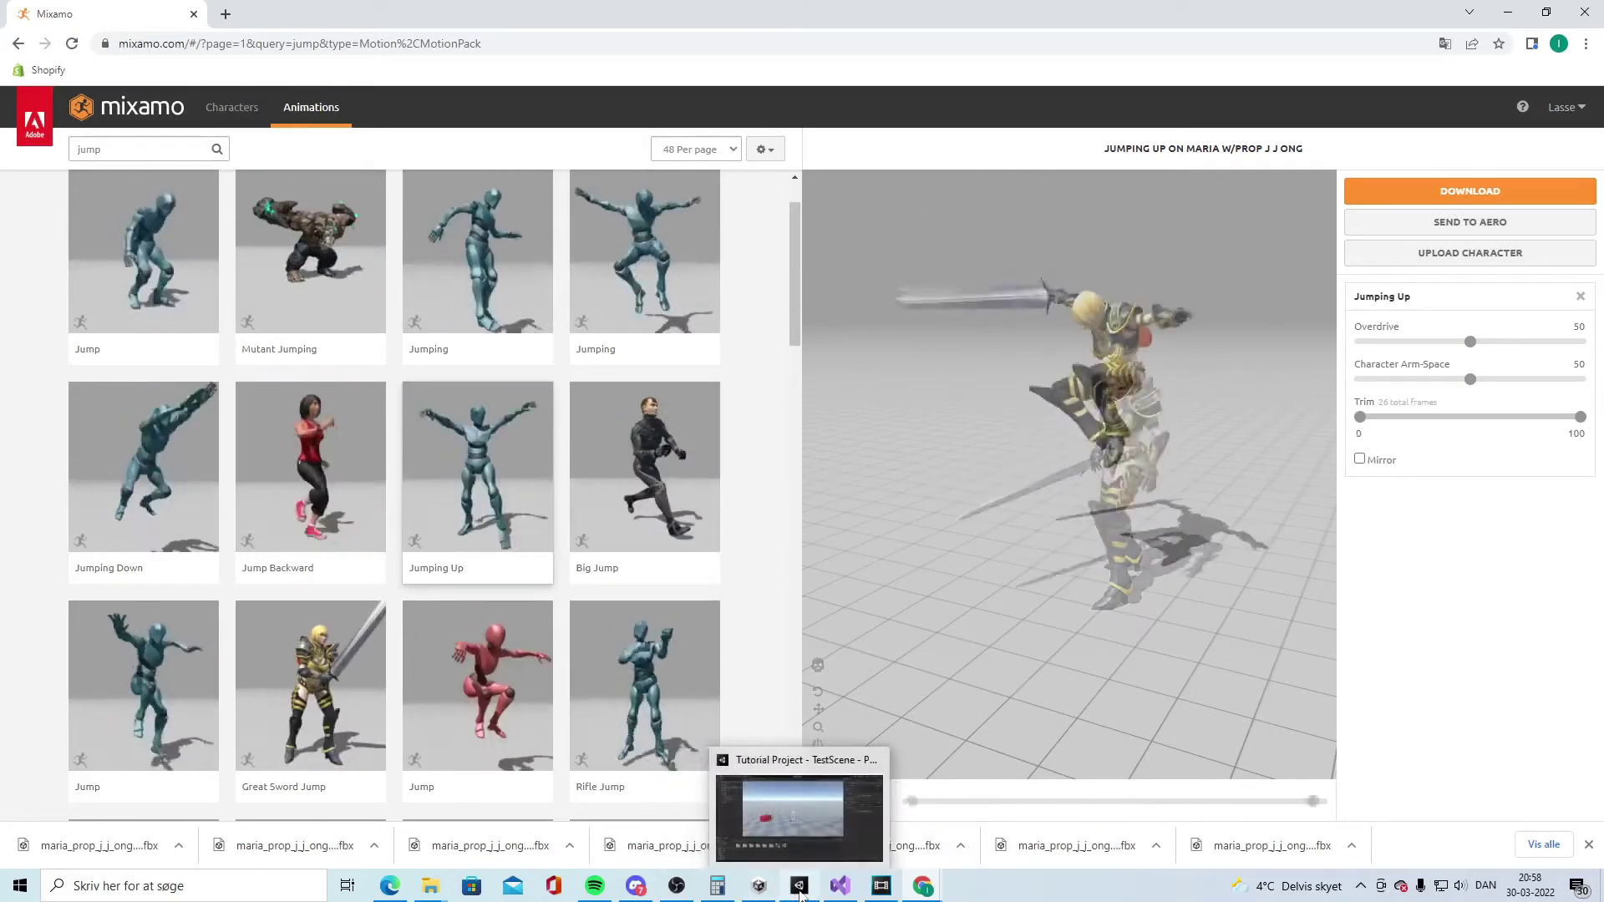
{"action": "left_click", "coordinate": [762, 764]}
{"action": "left_click", "coordinate": [761, 764]}
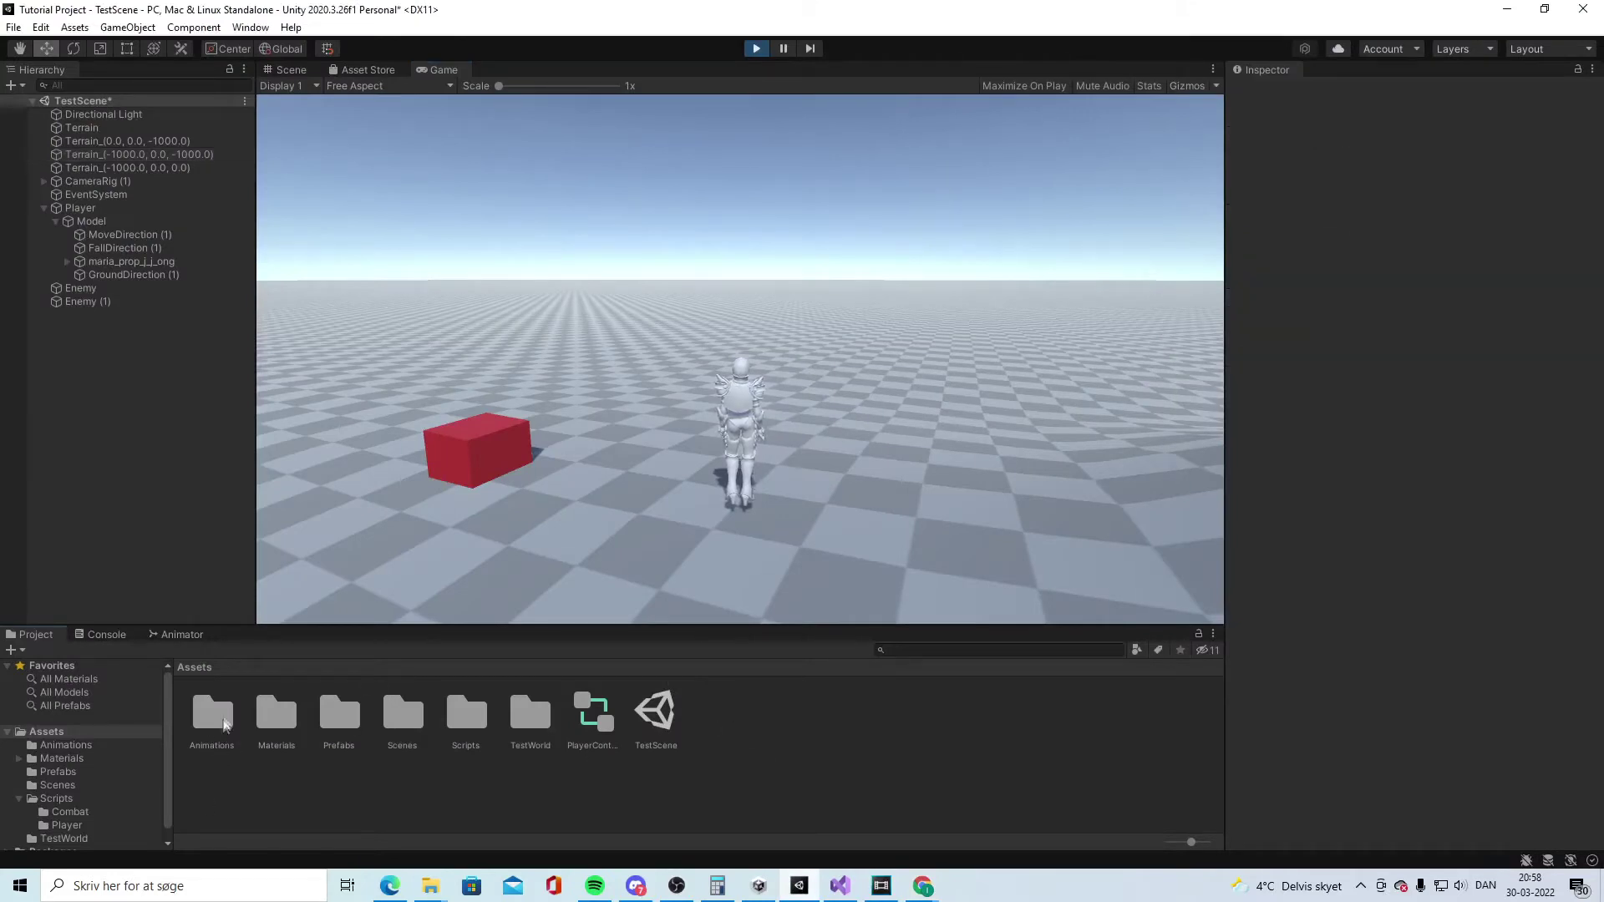
- Open Assets > Animations and select maria_prop_j_j_ong.fbx to view its animation import settings
{"action": "left_click", "coordinate": [225, 717]}
{"action": "double_click", "coordinate": [225, 717]}
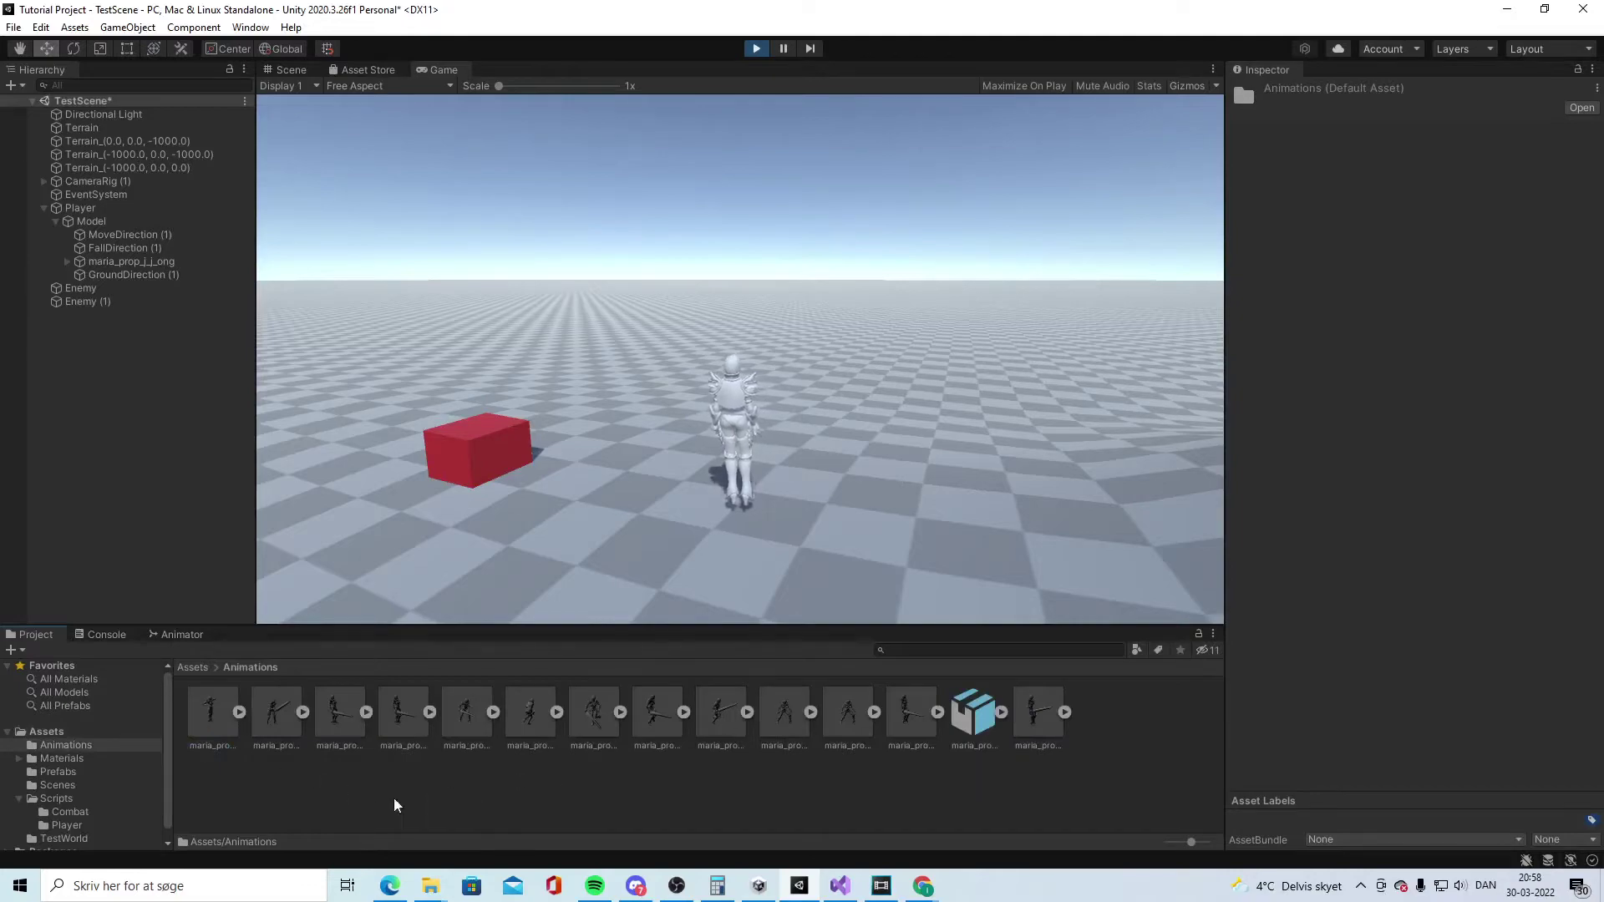
{"action": "mouse_move", "coordinate": [430, 886]}
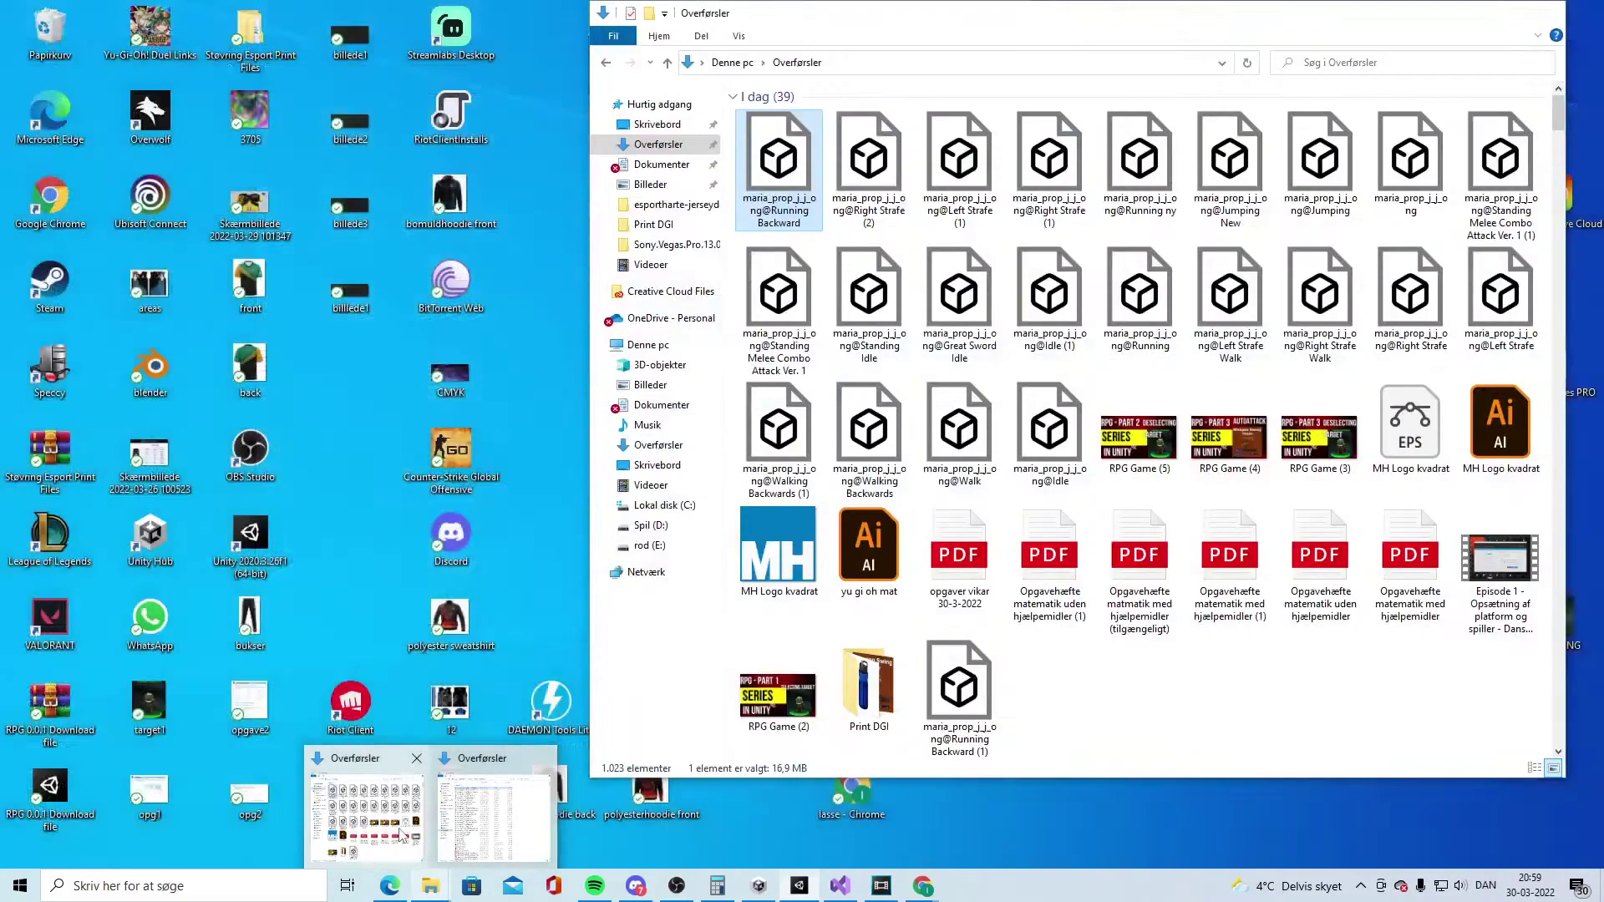
{"action": "left_click", "coordinate": [402, 834]}
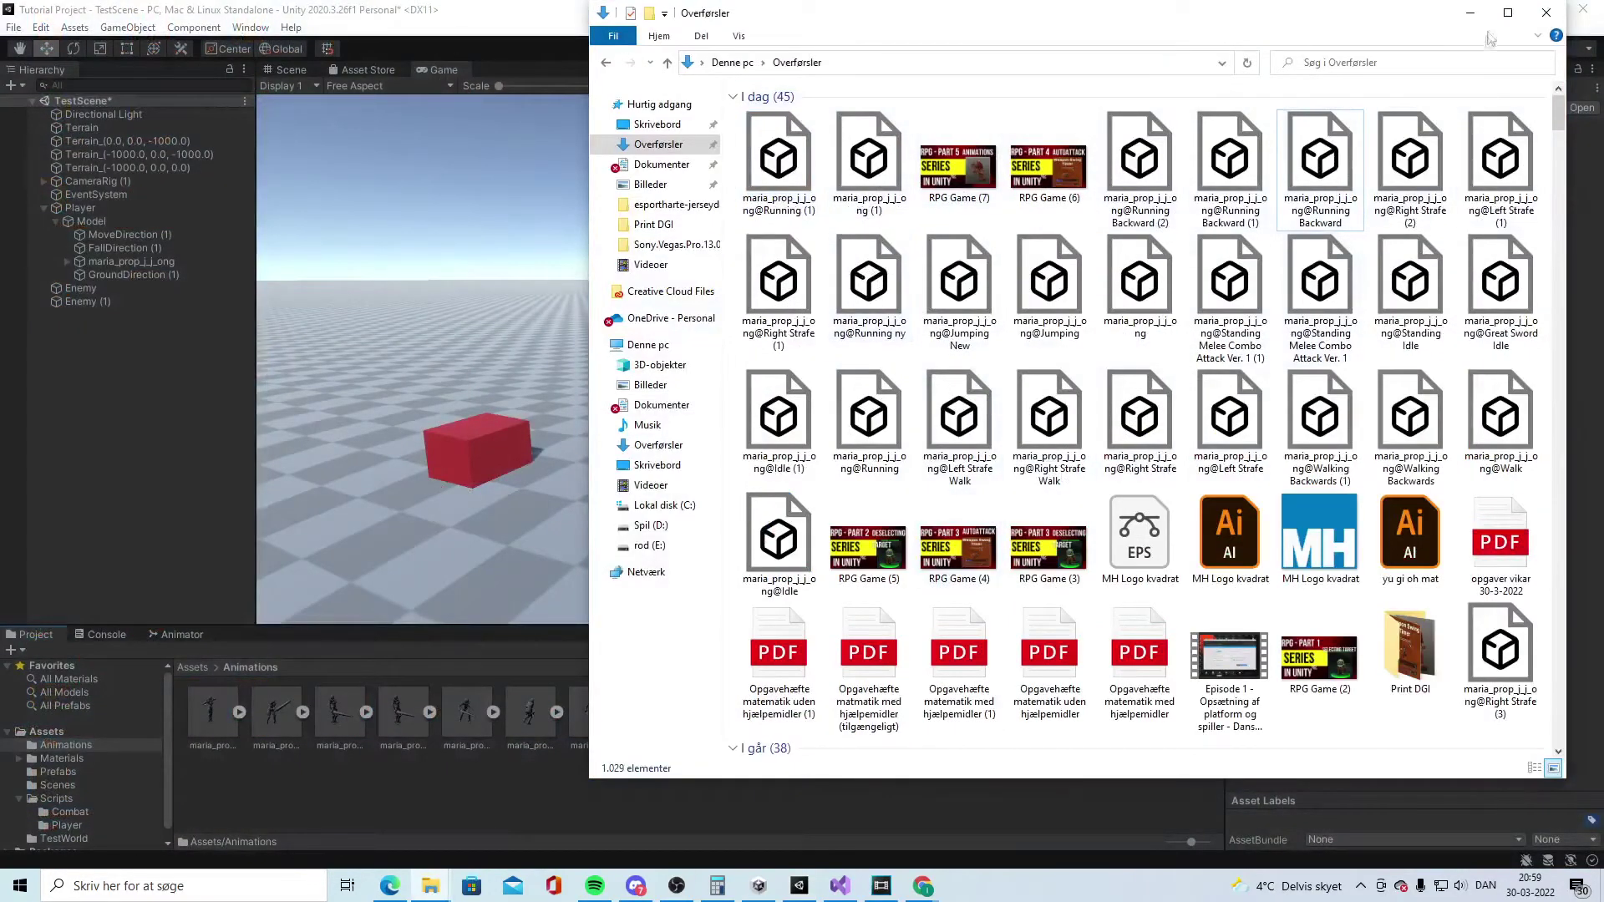
{"action": "left_click", "coordinate": [1471, 13]}
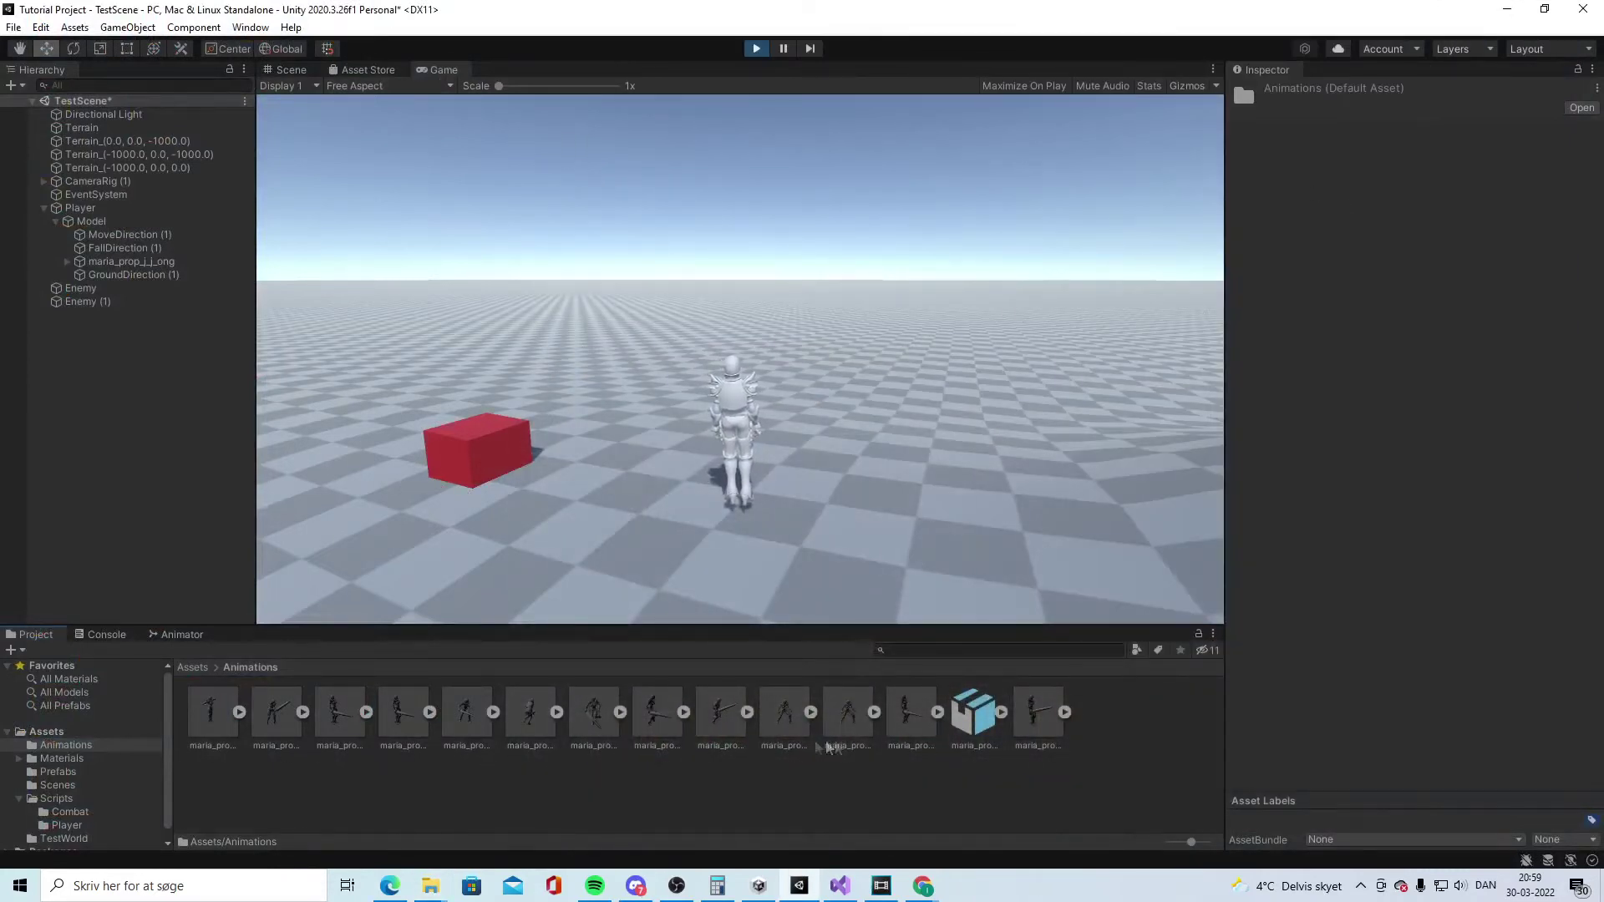
{"action": "left_click", "coordinate": [221, 723]}
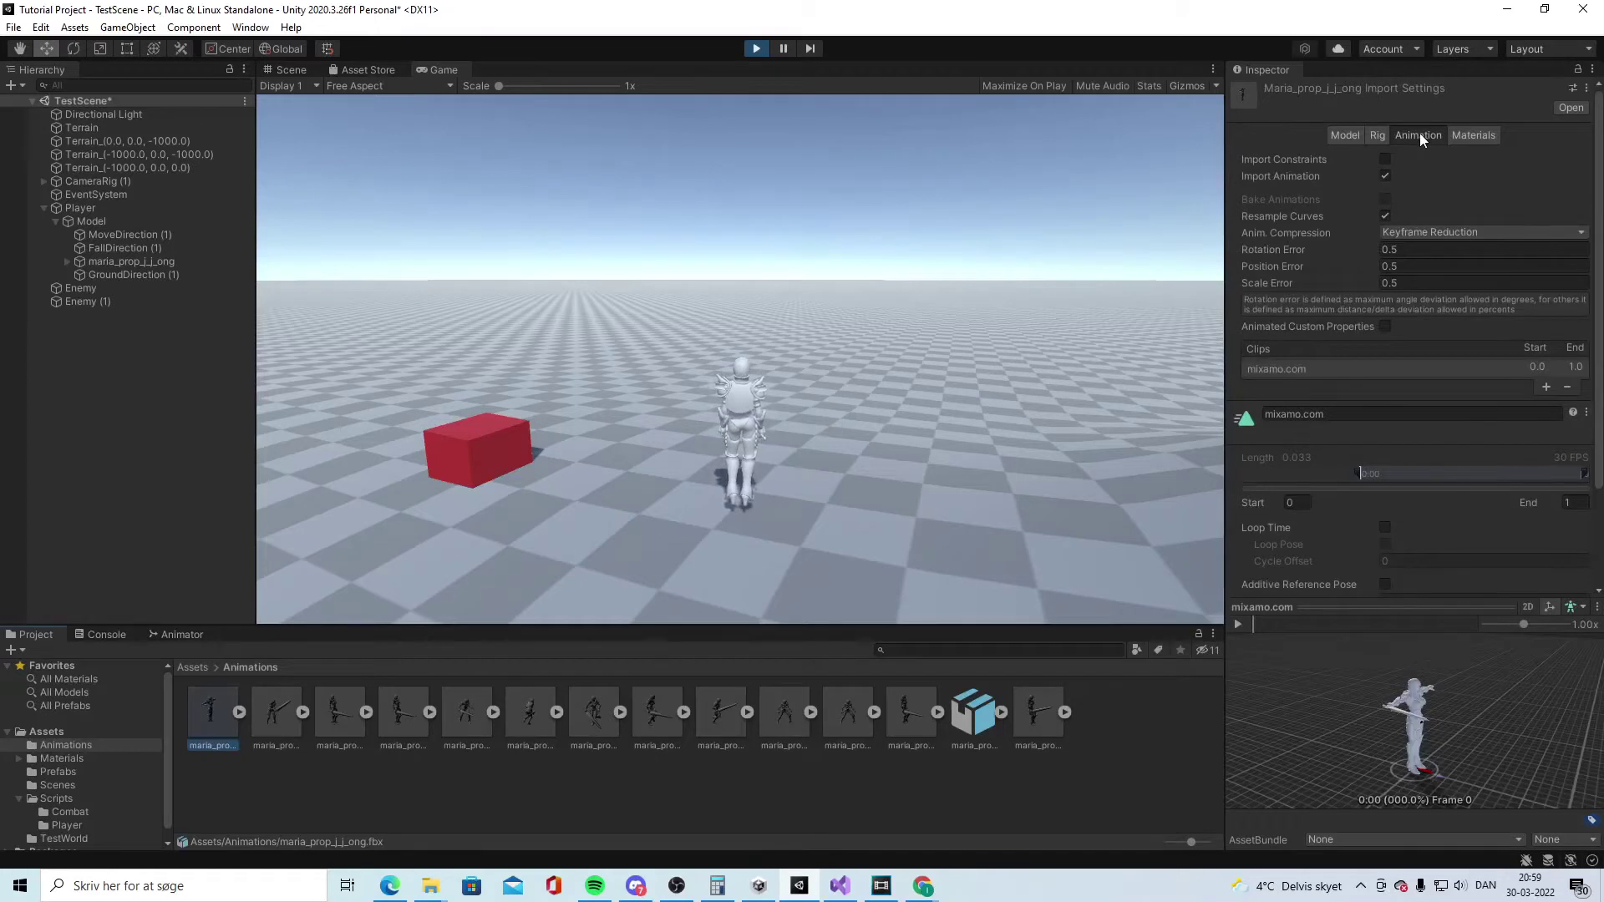
- Enable Loop Time on the first clip, then inspect the Great Sword Idle, Idle and Right Strafe clips
{"action": "left_click", "coordinate": [1384, 529]}
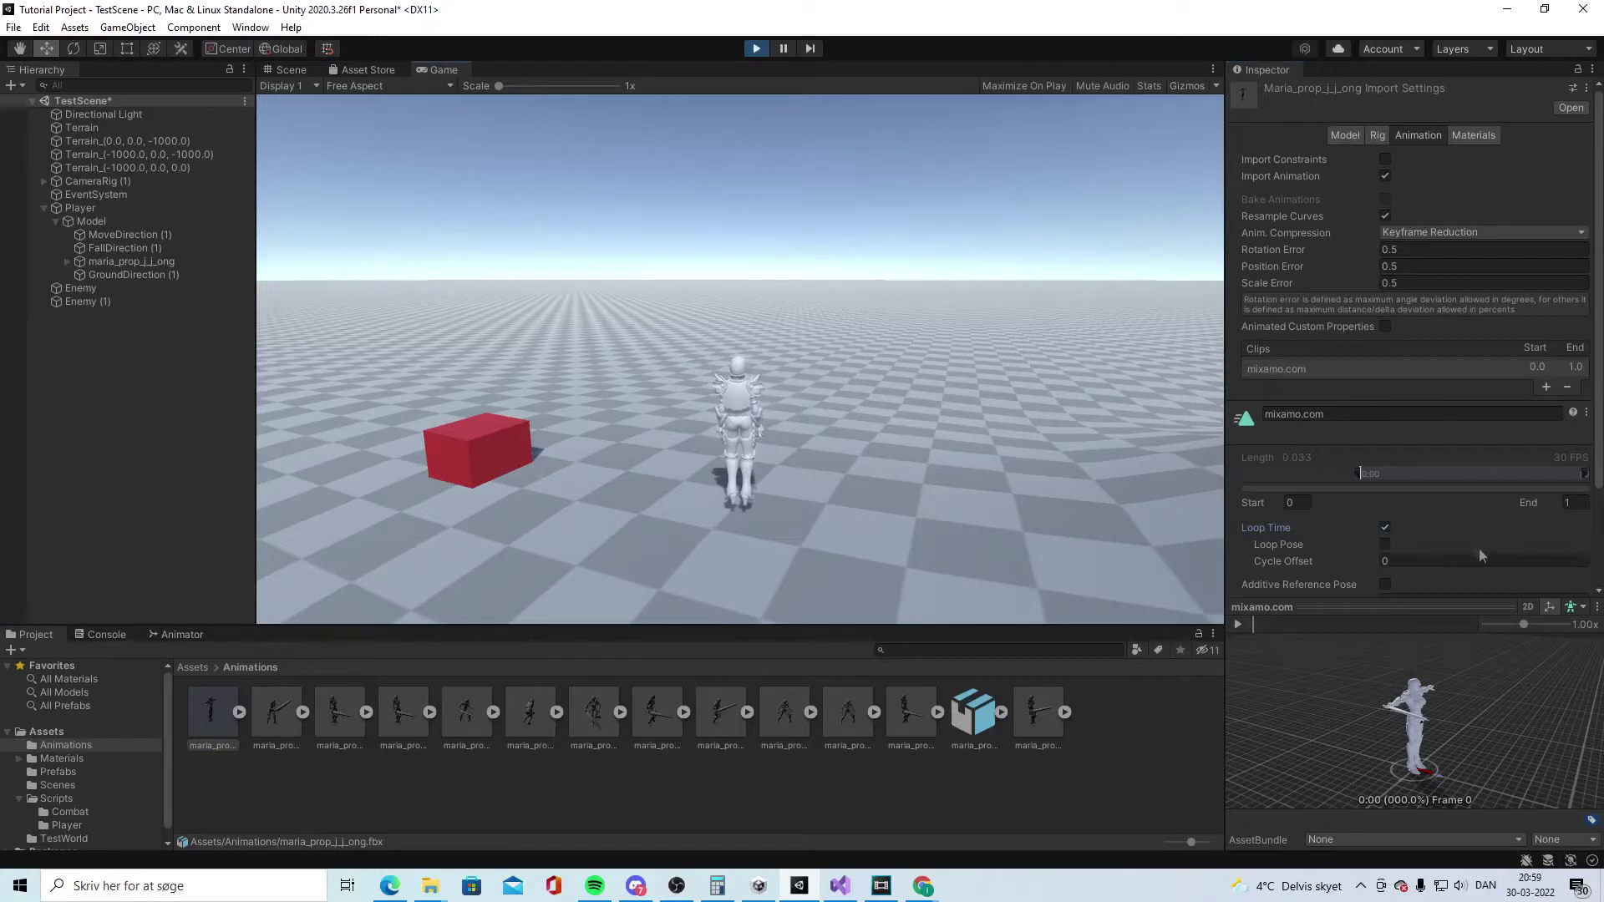
{"action": "scroll", "coordinate": [1516, 571], "scroll_direction": "down", "scroll_amount": 3}
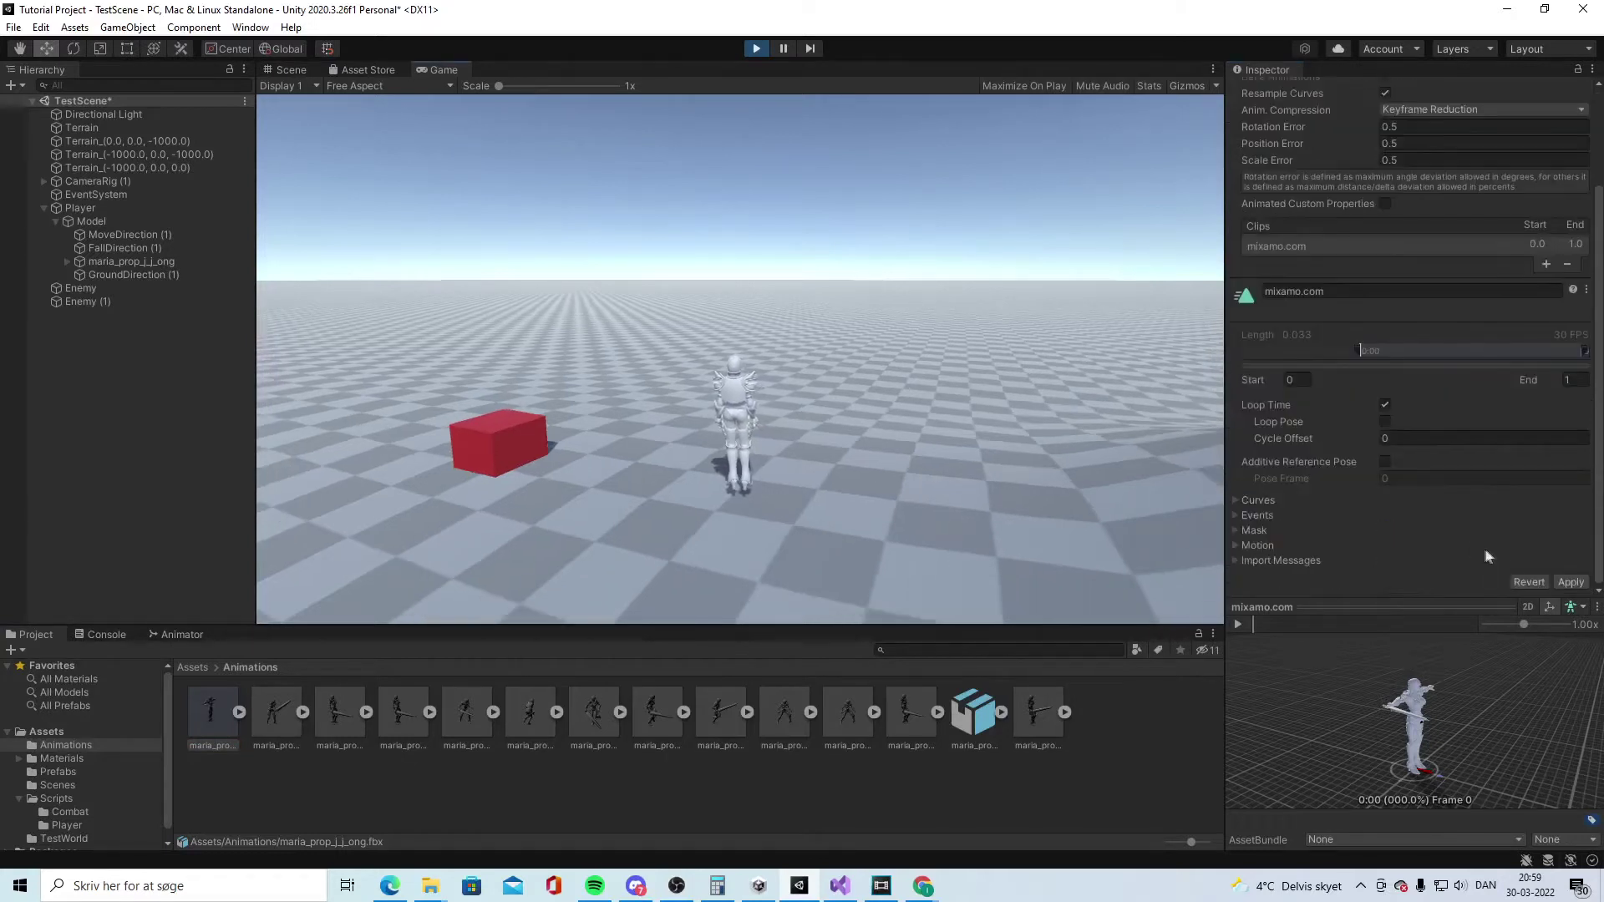
{"action": "left_click", "coordinate": [273, 723]}
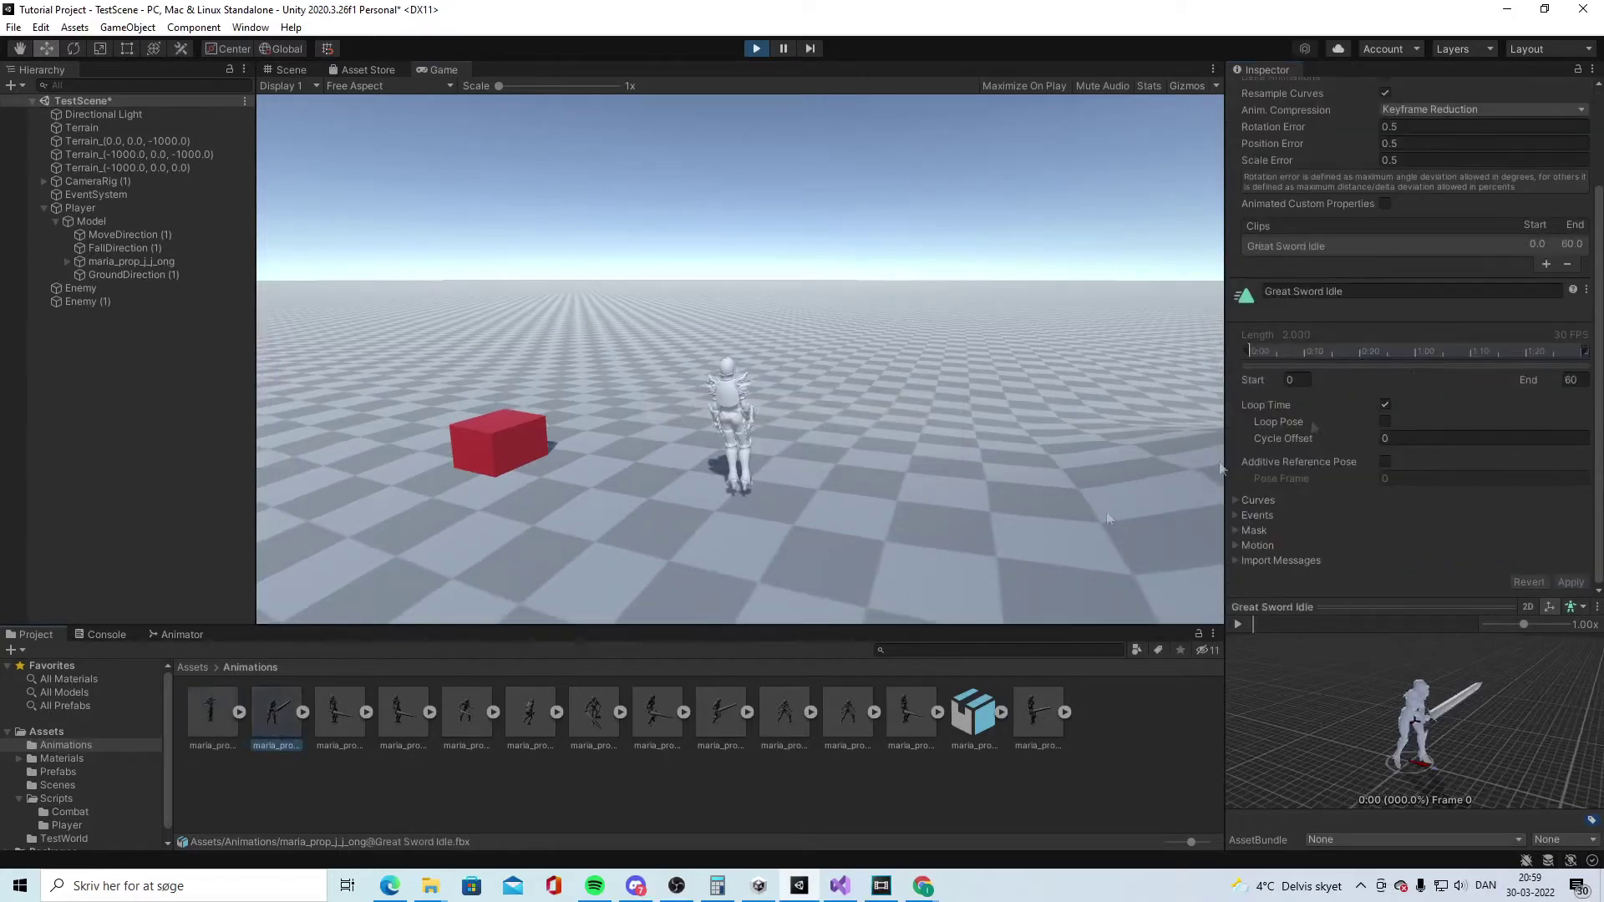
{"action": "left_click", "coordinate": [340, 714]}
{"action": "left_click", "coordinate": [404, 714]}
{"action": "left_click", "coordinate": [471, 715]}
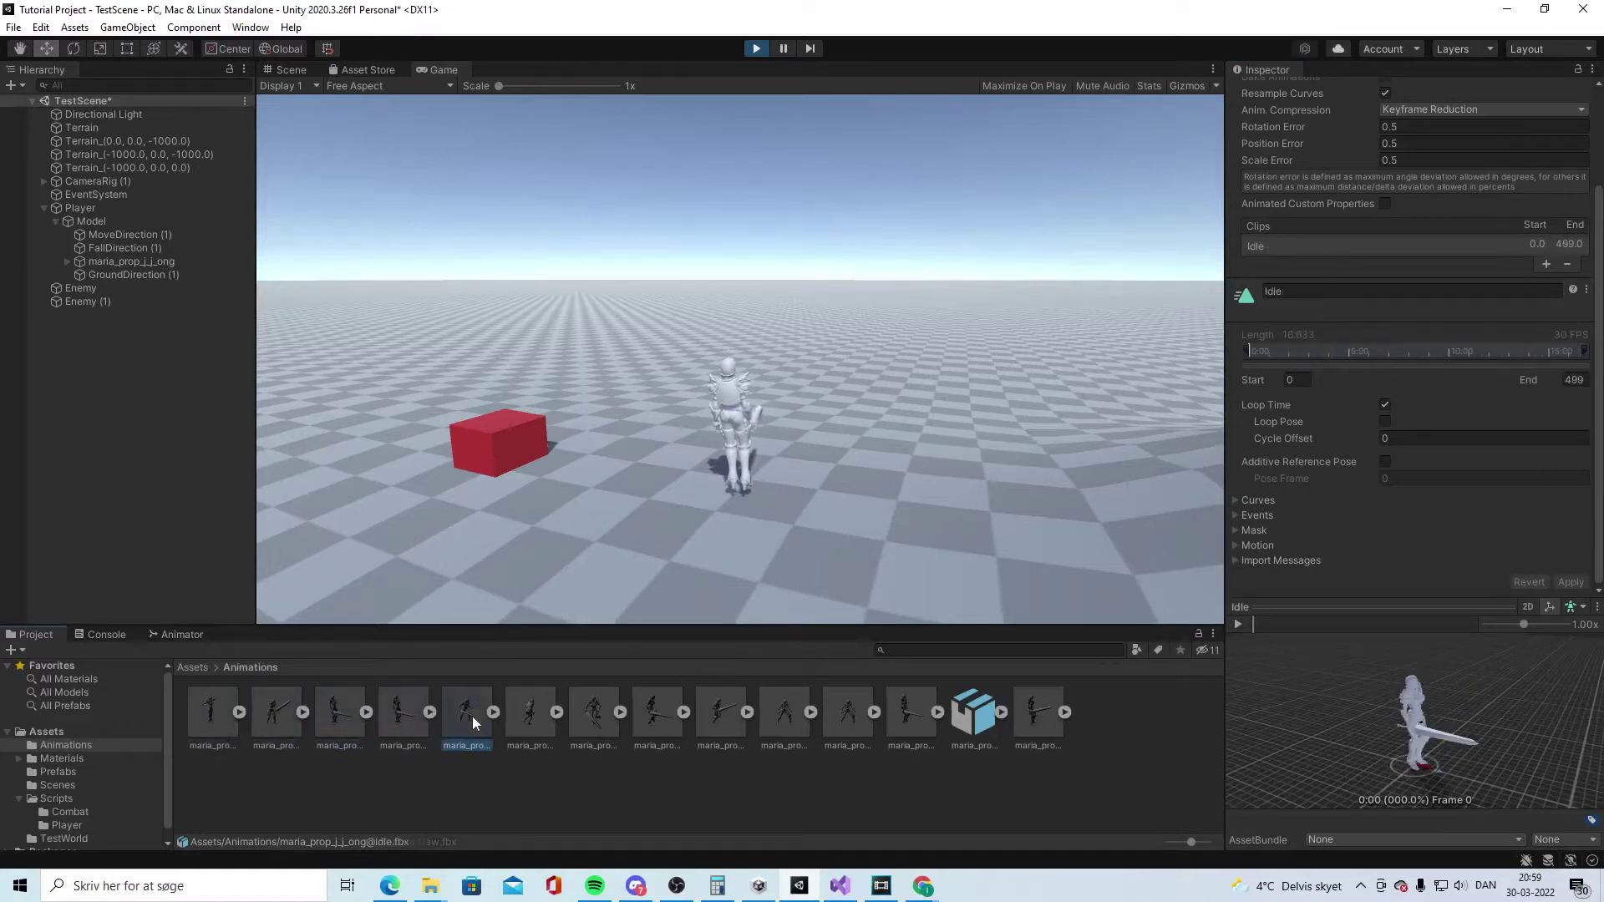
{"action": "left_click", "coordinate": [532, 715]}
{"action": "left_click", "coordinate": [599, 717]}
{"action": "left_click", "coordinate": [683, 712]}
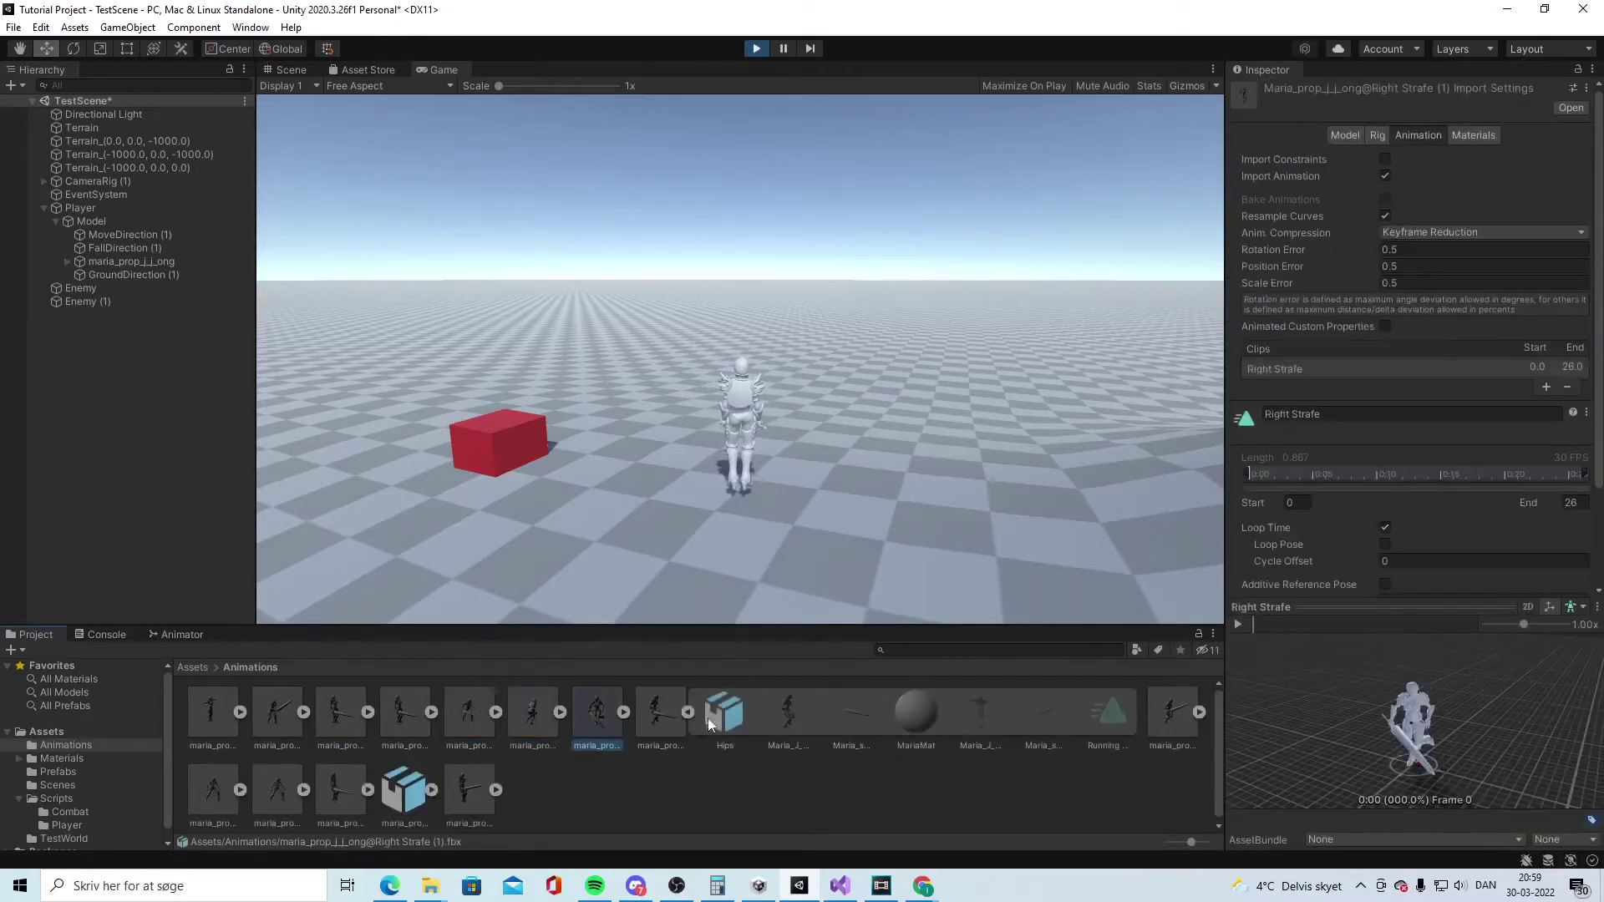
{"action": "left_click", "coordinate": [623, 712]}
- Exit Play mode and return the Project browser to the Assets root folder
{"action": "left_click", "coordinate": [756, 49]}
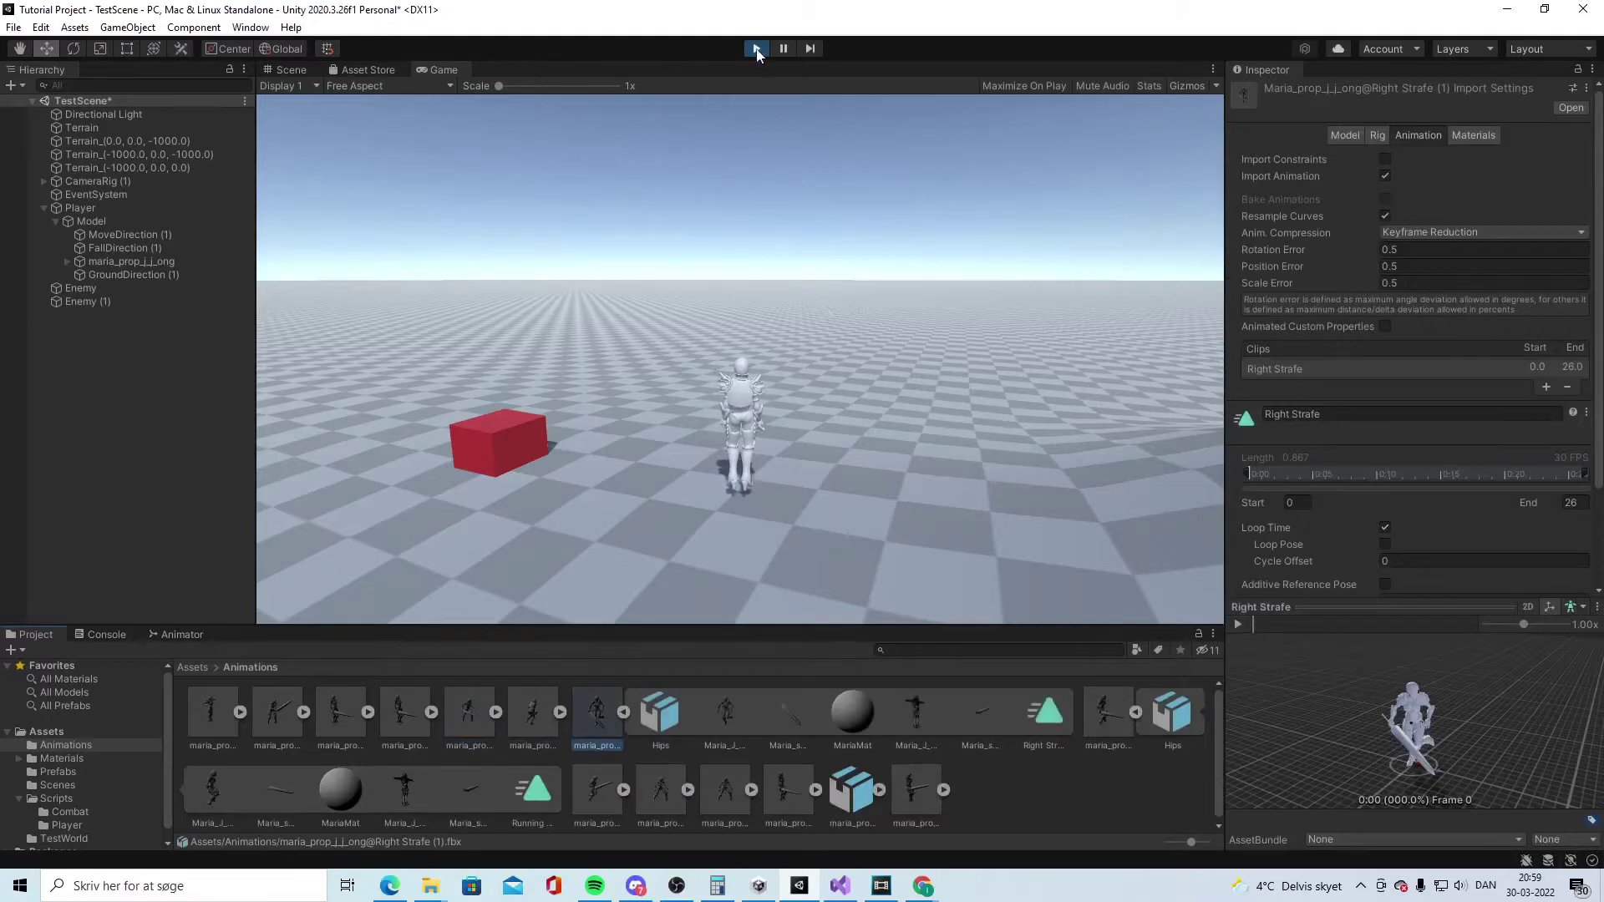
{"action": "left_click", "coordinate": [624, 712]}
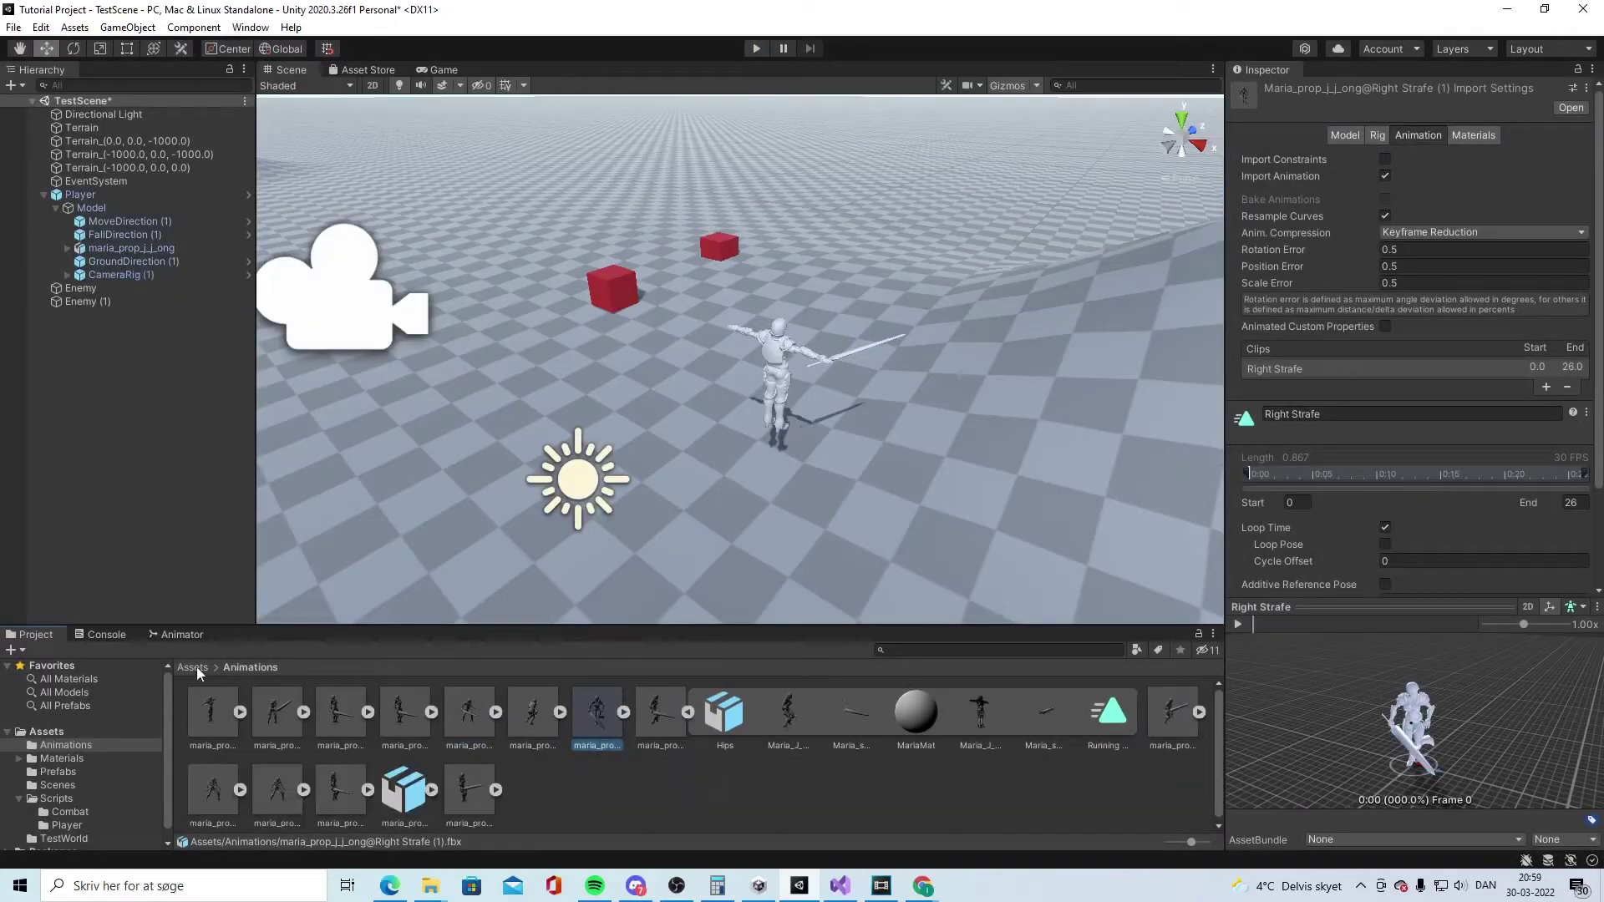
{"action": "left_click", "coordinate": [193, 667]}
{"action": "left_click", "coordinate": [501, 810]}
{"action": "right_click", "coordinate": [594, 788]}
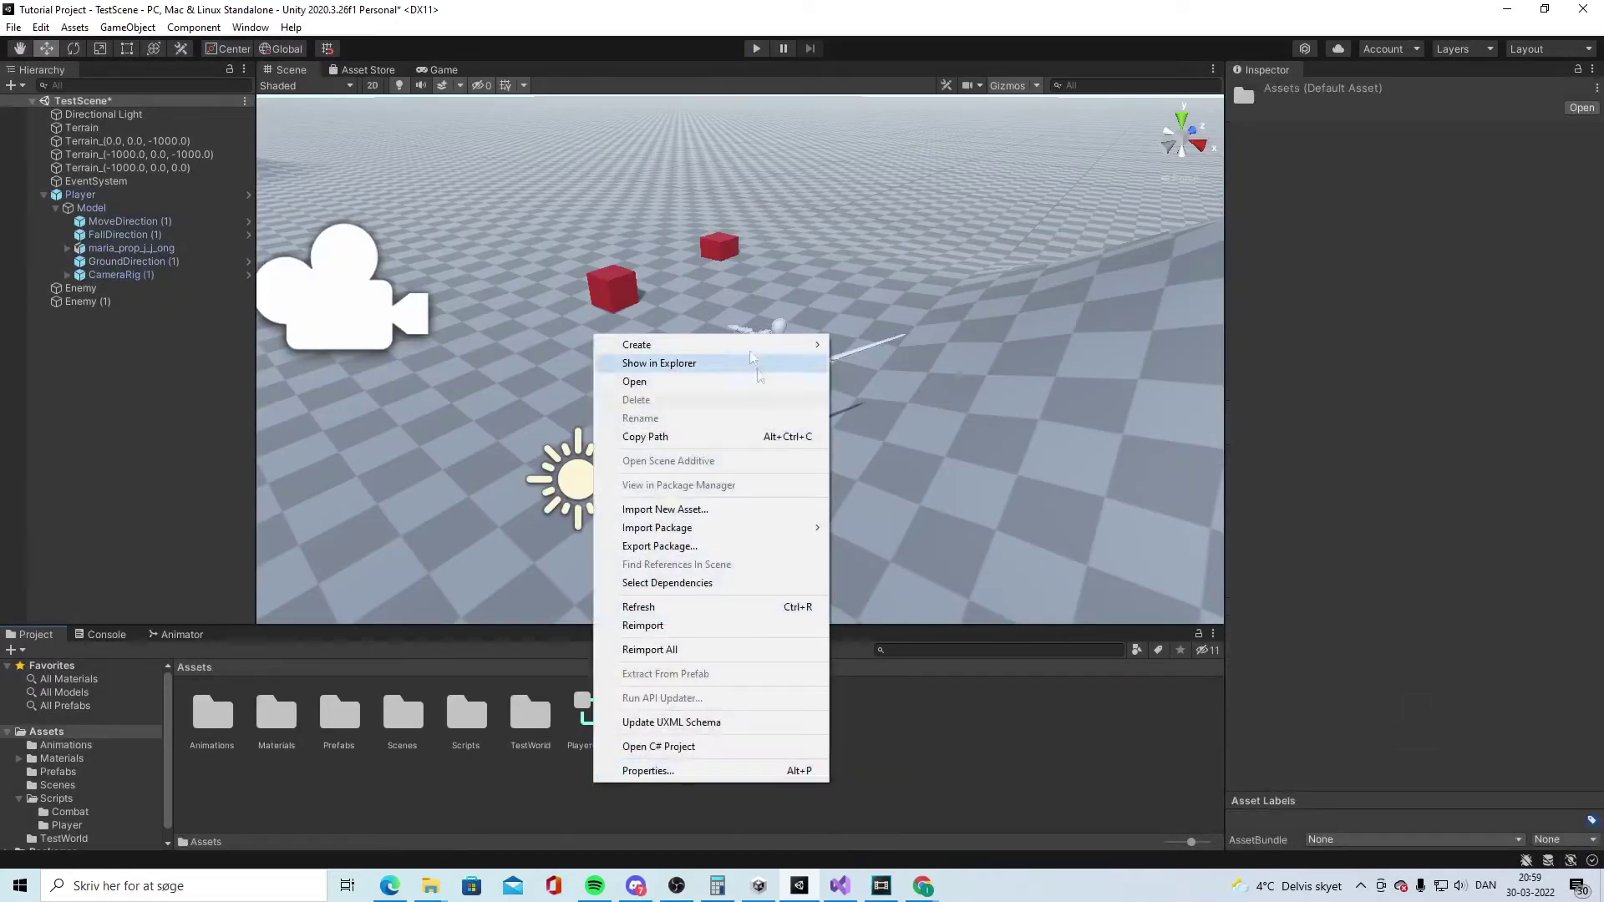
{"action": "mouse_move", "coordinate": [745, 345]}
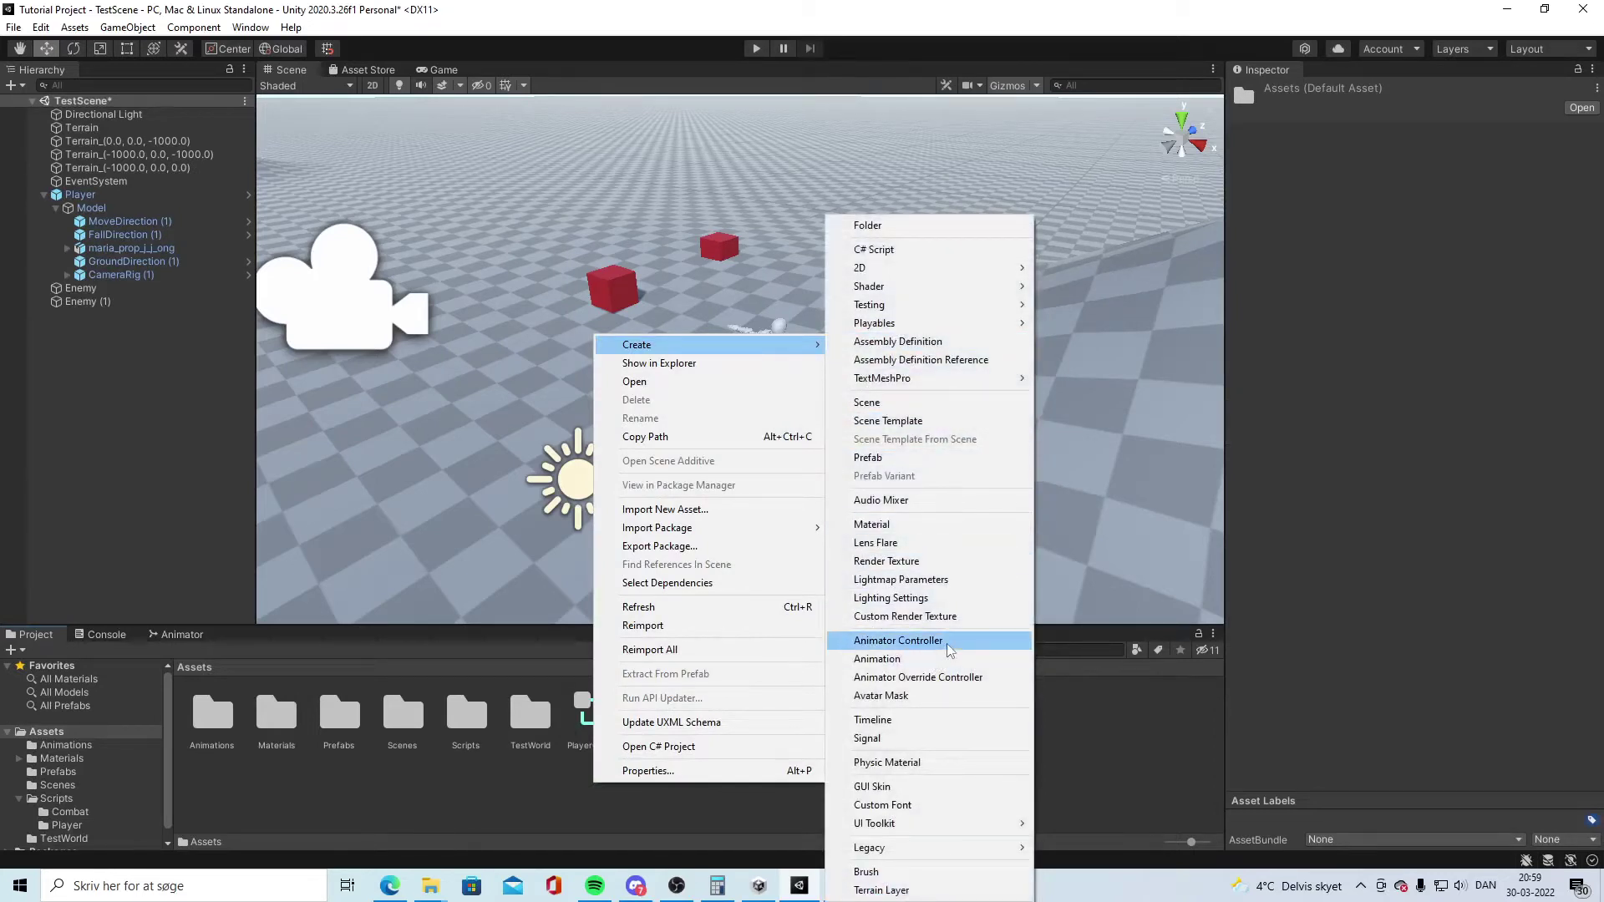
{"action": "left_click", "coordinate": [898, 641]}
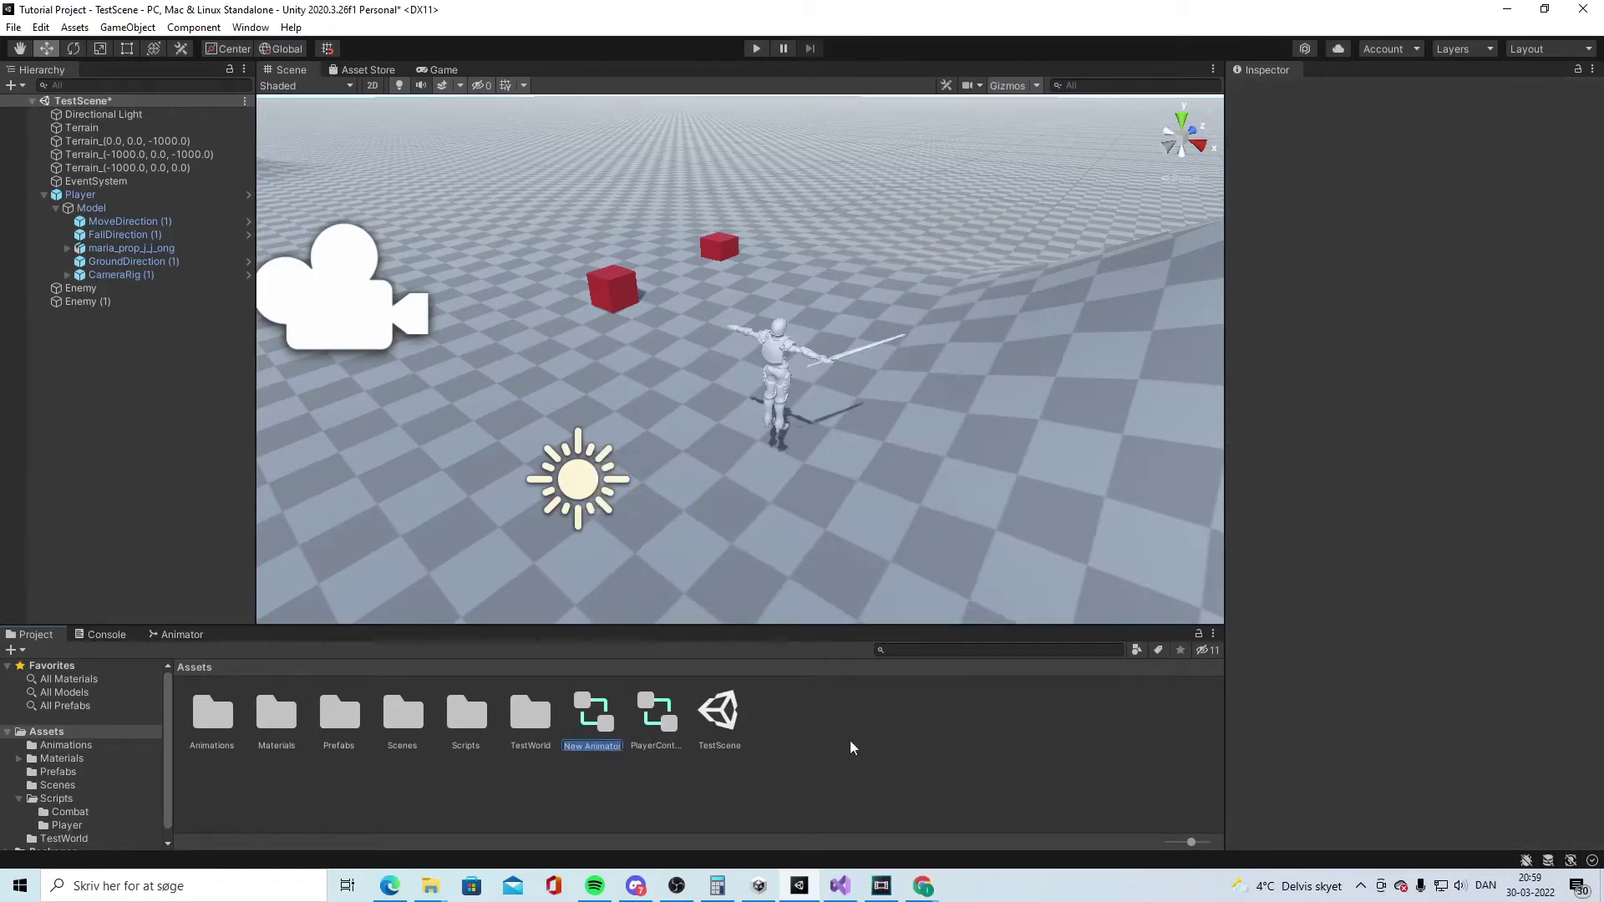
{"action": "type", "text": "Animator"}
{"action": "key", "text": "BackSpace"}
{"action": "key", "text": "BackSpace"}
{"action": "key", "text": "BackSpace"}
{"action": "key", "text": "BackSpace"}
{"action": "key", "text": "BackSpace"}
{"action": "key", "text": "BackSpace"}
{"action": "key", "text": "BackSpace"}
{"action": "key", "text": "Return"}
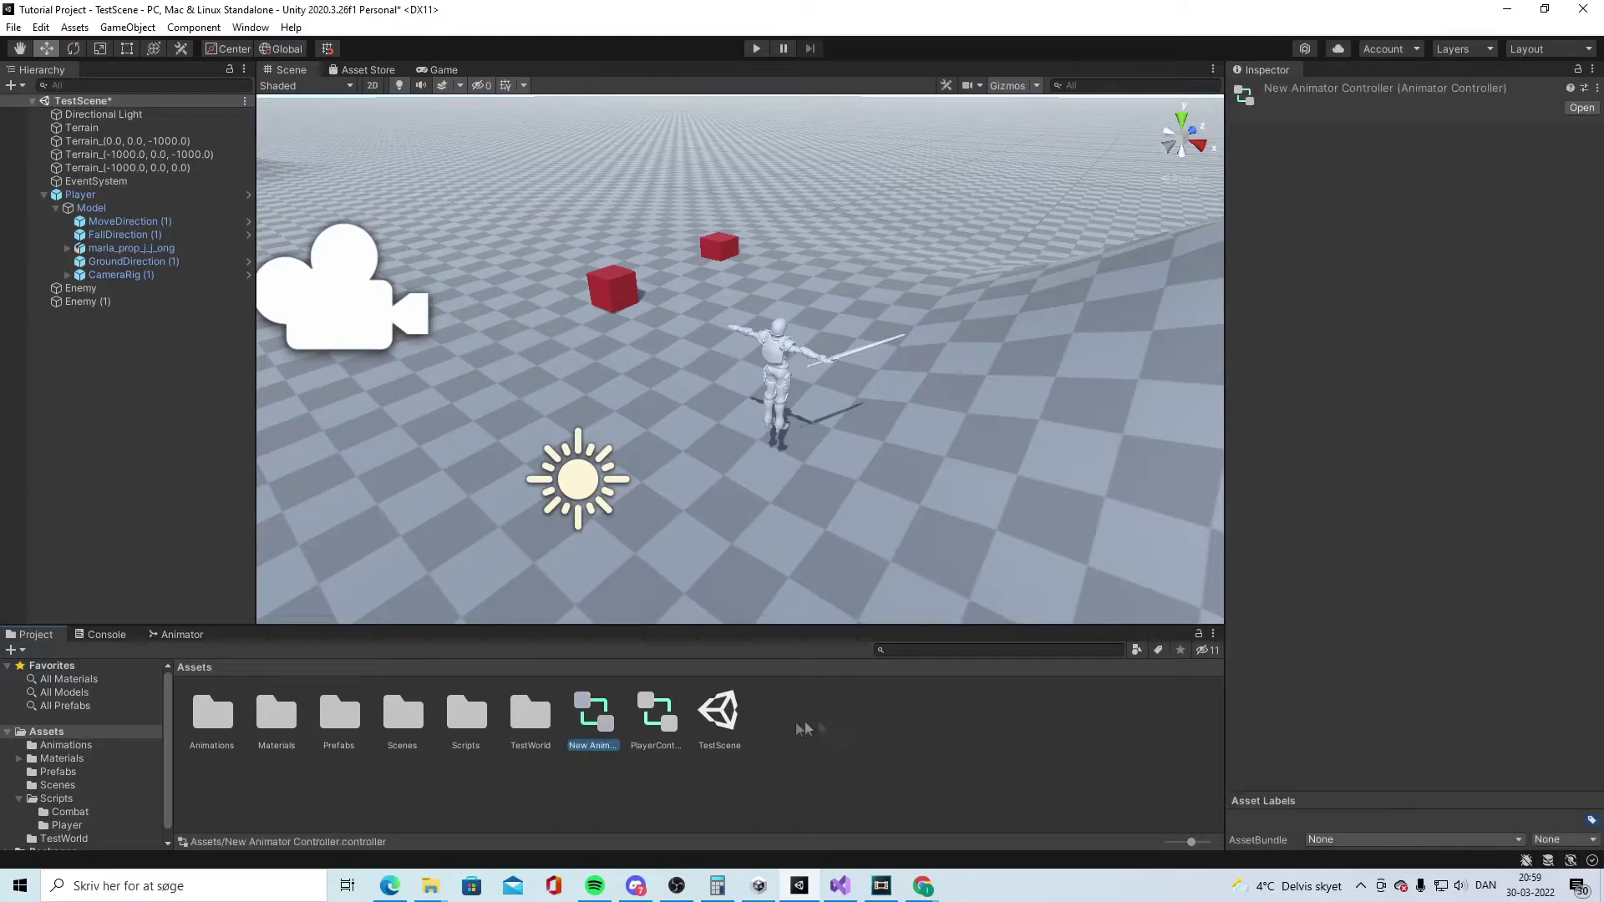
{"action": "key", "text": "Delete"}
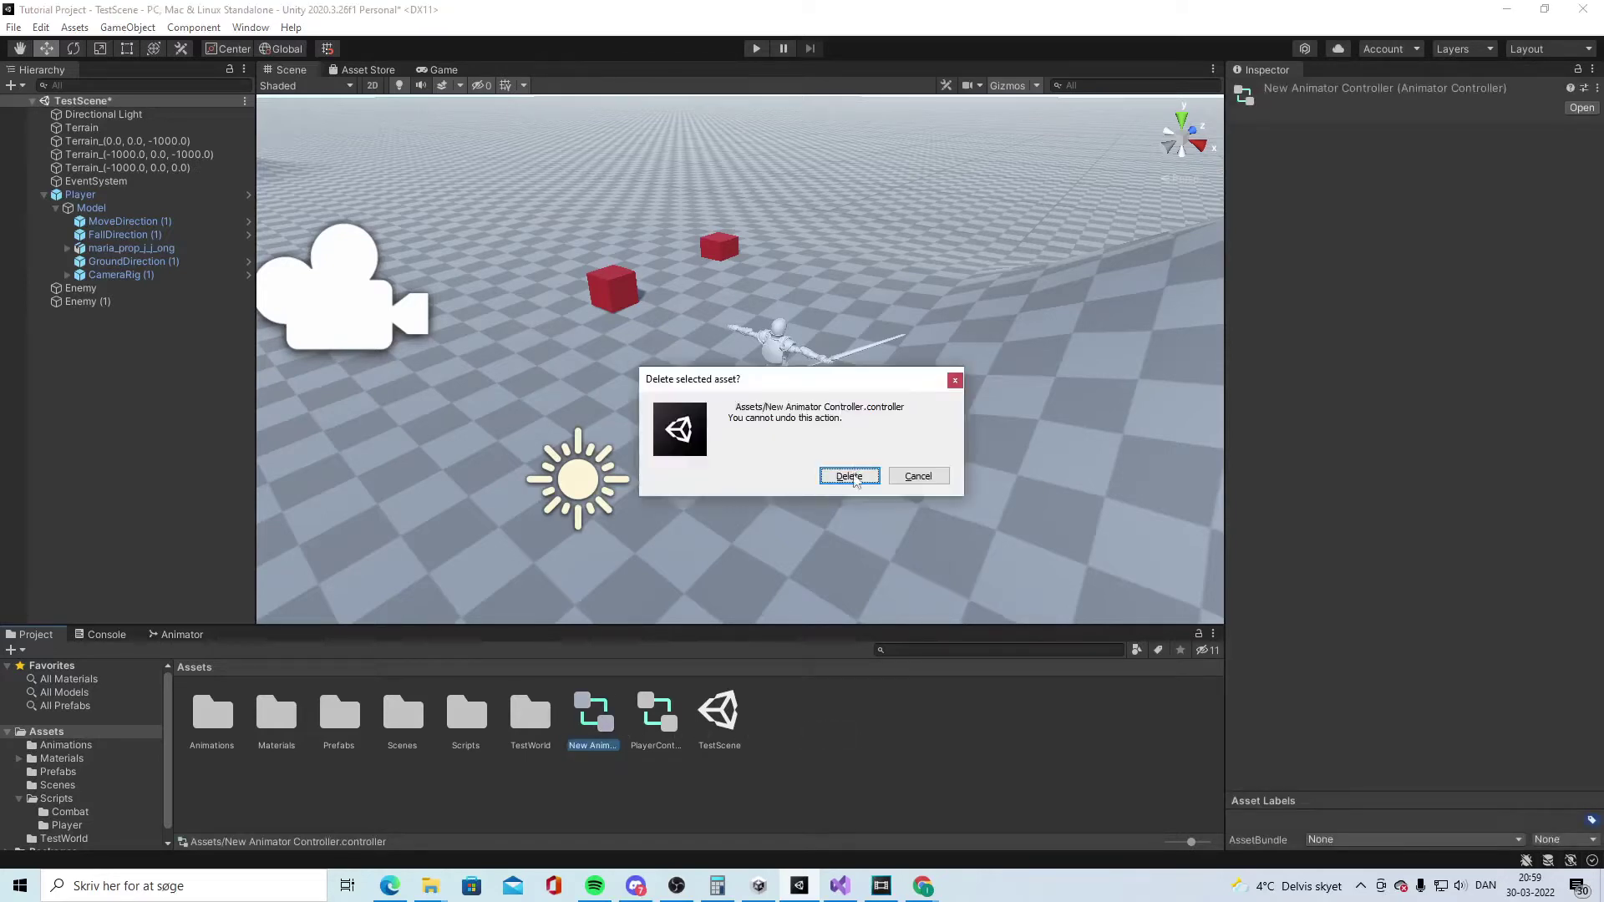
{"action": "key", "text": "Return"}
{"action": "left_click", "coordinate": [592, 719]}
{"action": "left_click", "coordinate": [975, 727]}
{"action": "double_click", "coordinate": [212, 715]}
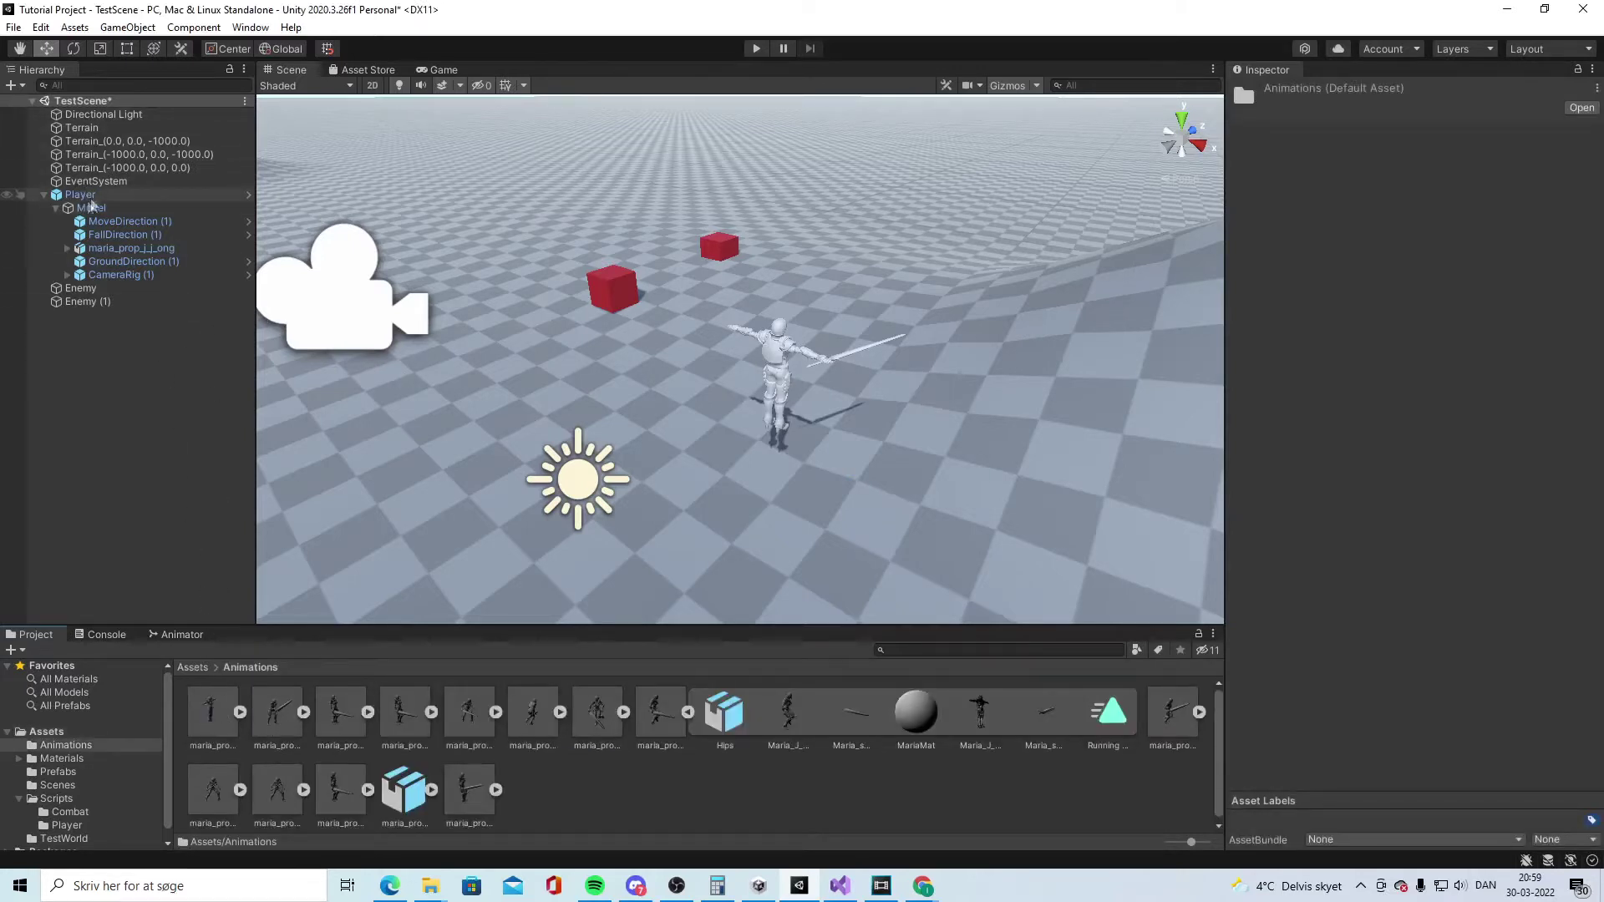
- Open the Player prefab in Prefab Mode from the Hierarchy
{"action": "left_click", "coordinate": [84, 196]}
{"action": "left_click", "coordinate": [46, 196]}
{"action": "left_click", "coordinate": [45, 196]}
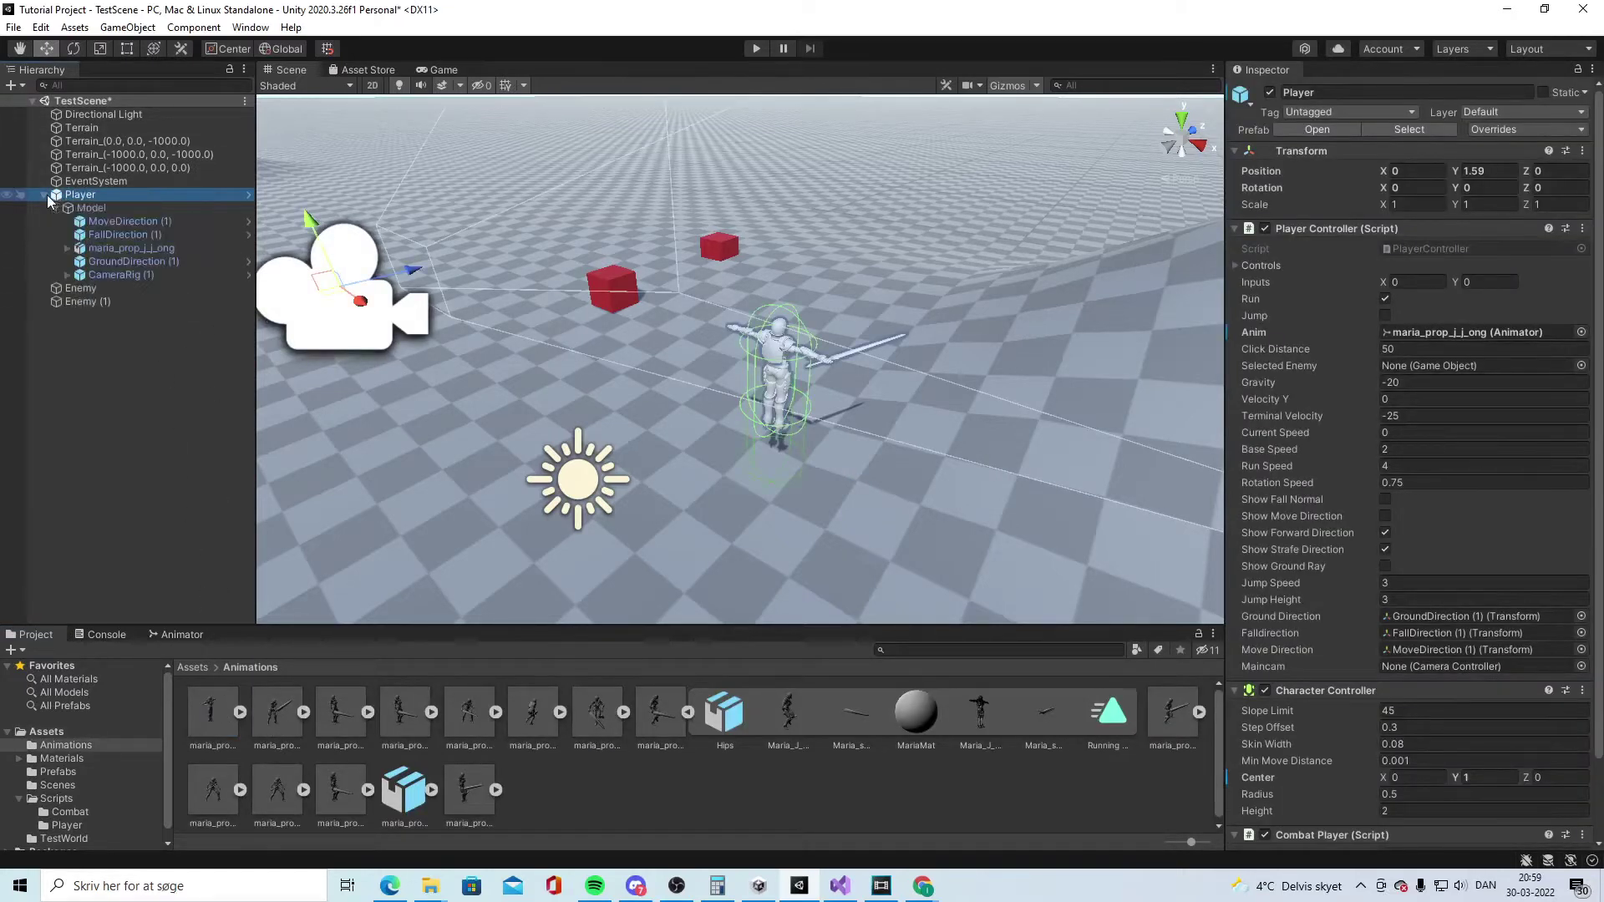
{"action": "left_click", "coordinate": [249, 196]}
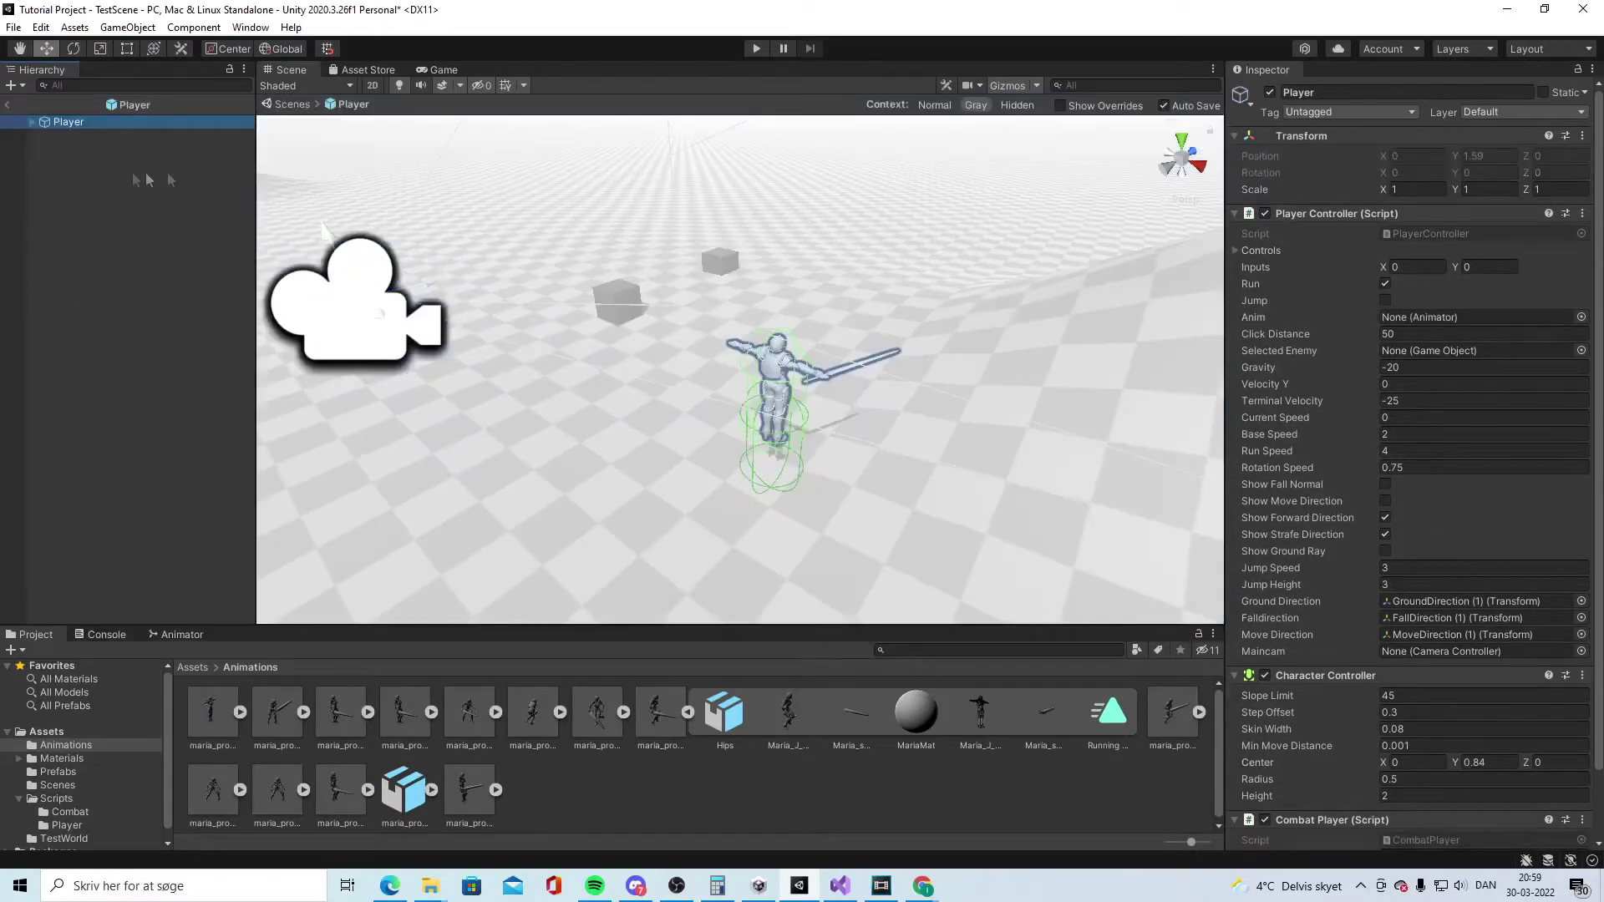
- Turn on Model's capsule renderer and collider, and deactivate the old maria_prop_j_j_ong
{"action": "left_click", "coordinate": [44, 136]}
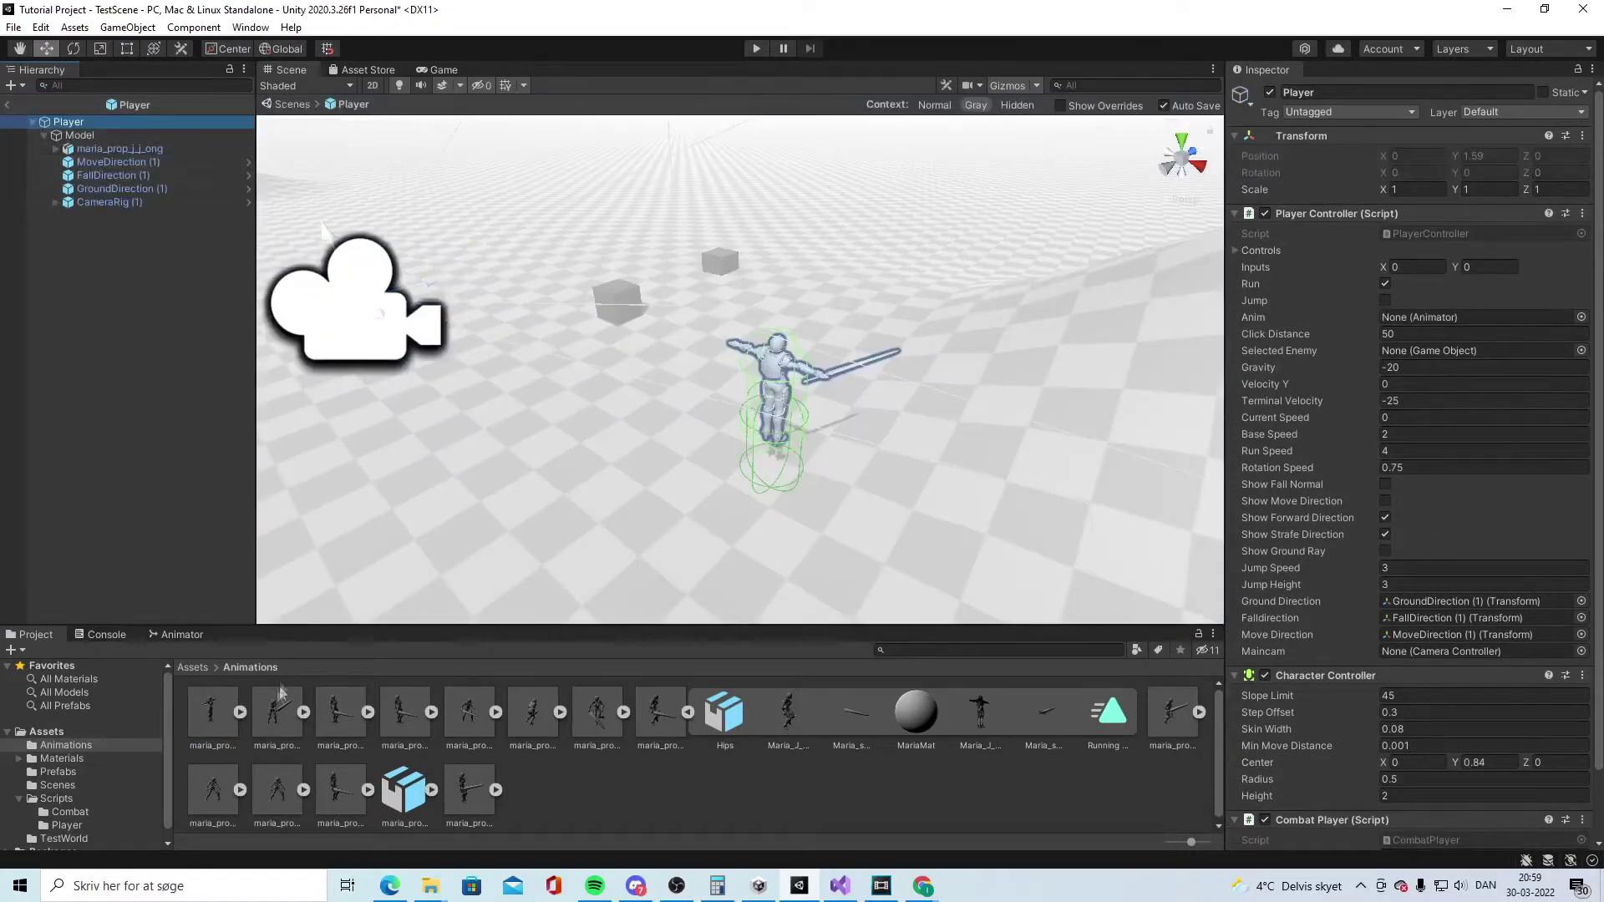
{"action": "left_click", "coordinate": [125, 135]}
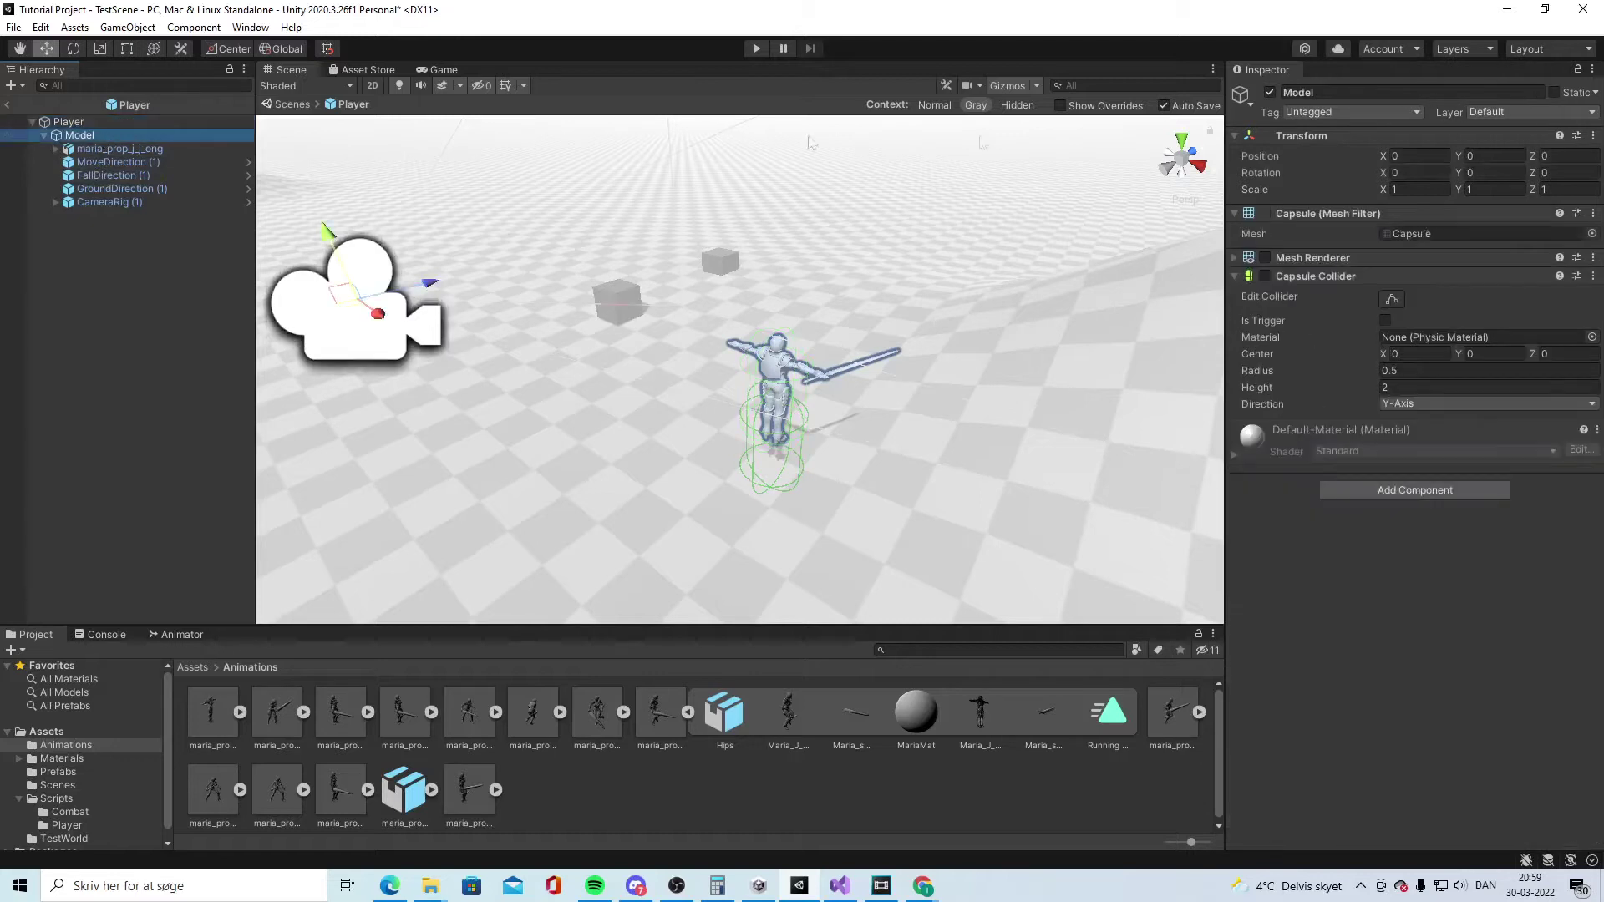
{"action": "left_click", "coordinate": [1265, 257]}
{"action": "left_click", "coordinate": [1266, 276]}
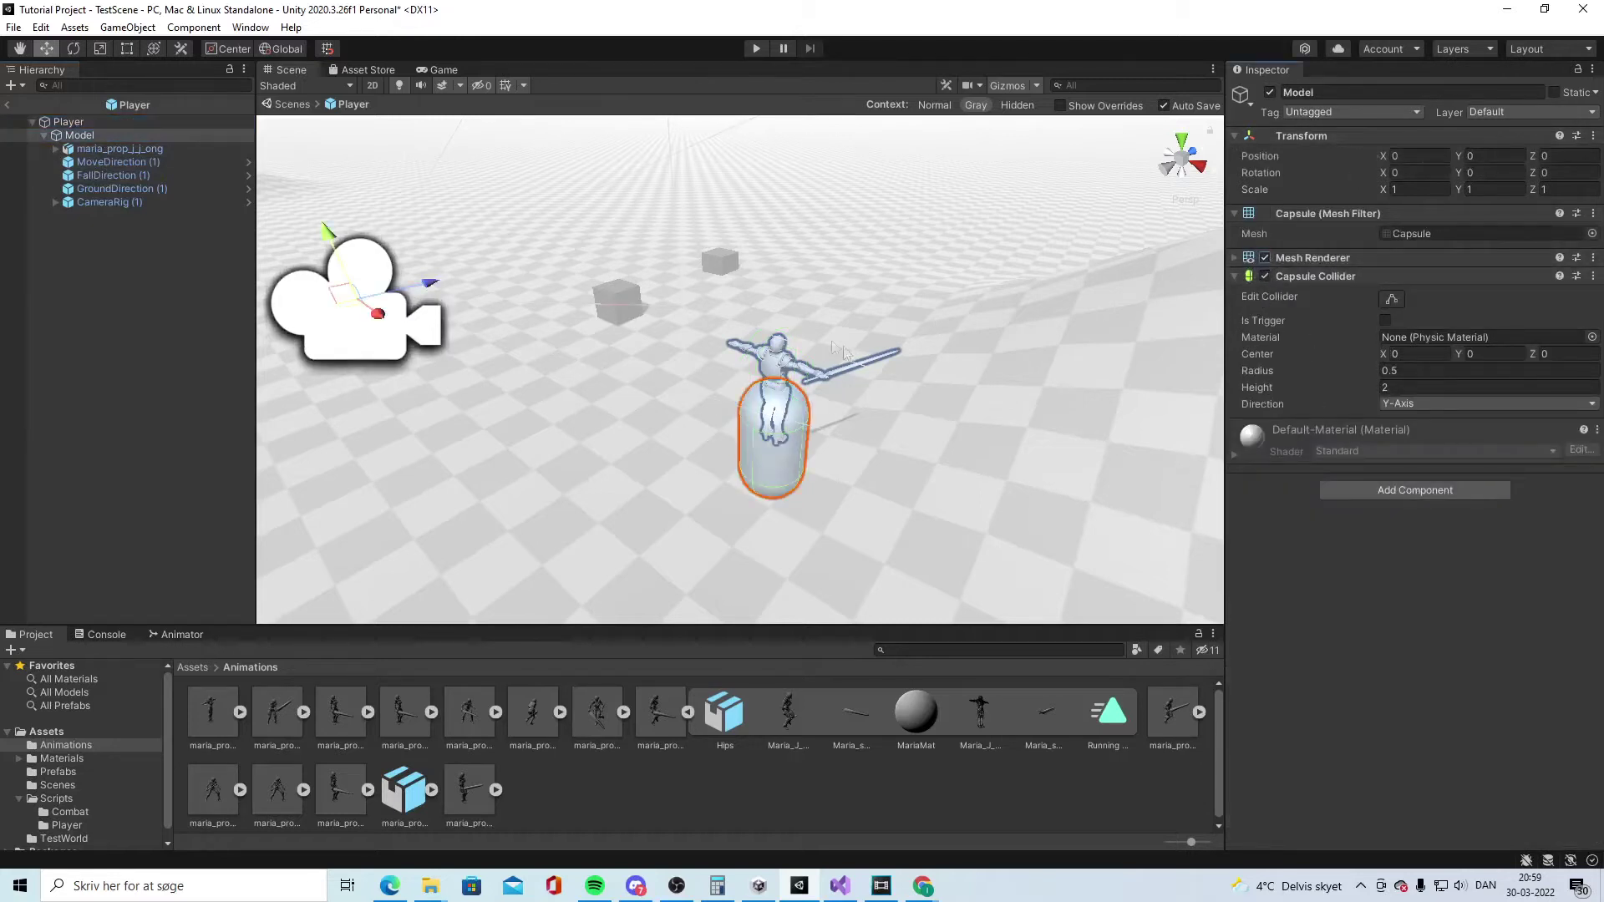
{"action": "left_click", "coordinate": [117, 148]}
{"action": "left_click", "coordinate": [1269, 92]}
- Drag the maria_prop_j_j_ong FBX into the prefab and parent it under Model
{"action": "left_click_drag", "start_coordinate": [635, 301], "coordinate": [684, 260], "text": "alt"}
{"action": "left_click_drag", "start_coordinate": [214, 723], "coordinate": [121, 360]}
{"action": "left_click_drag", "start_coordinate": [90, 220], "coordinate": [132, 143]}
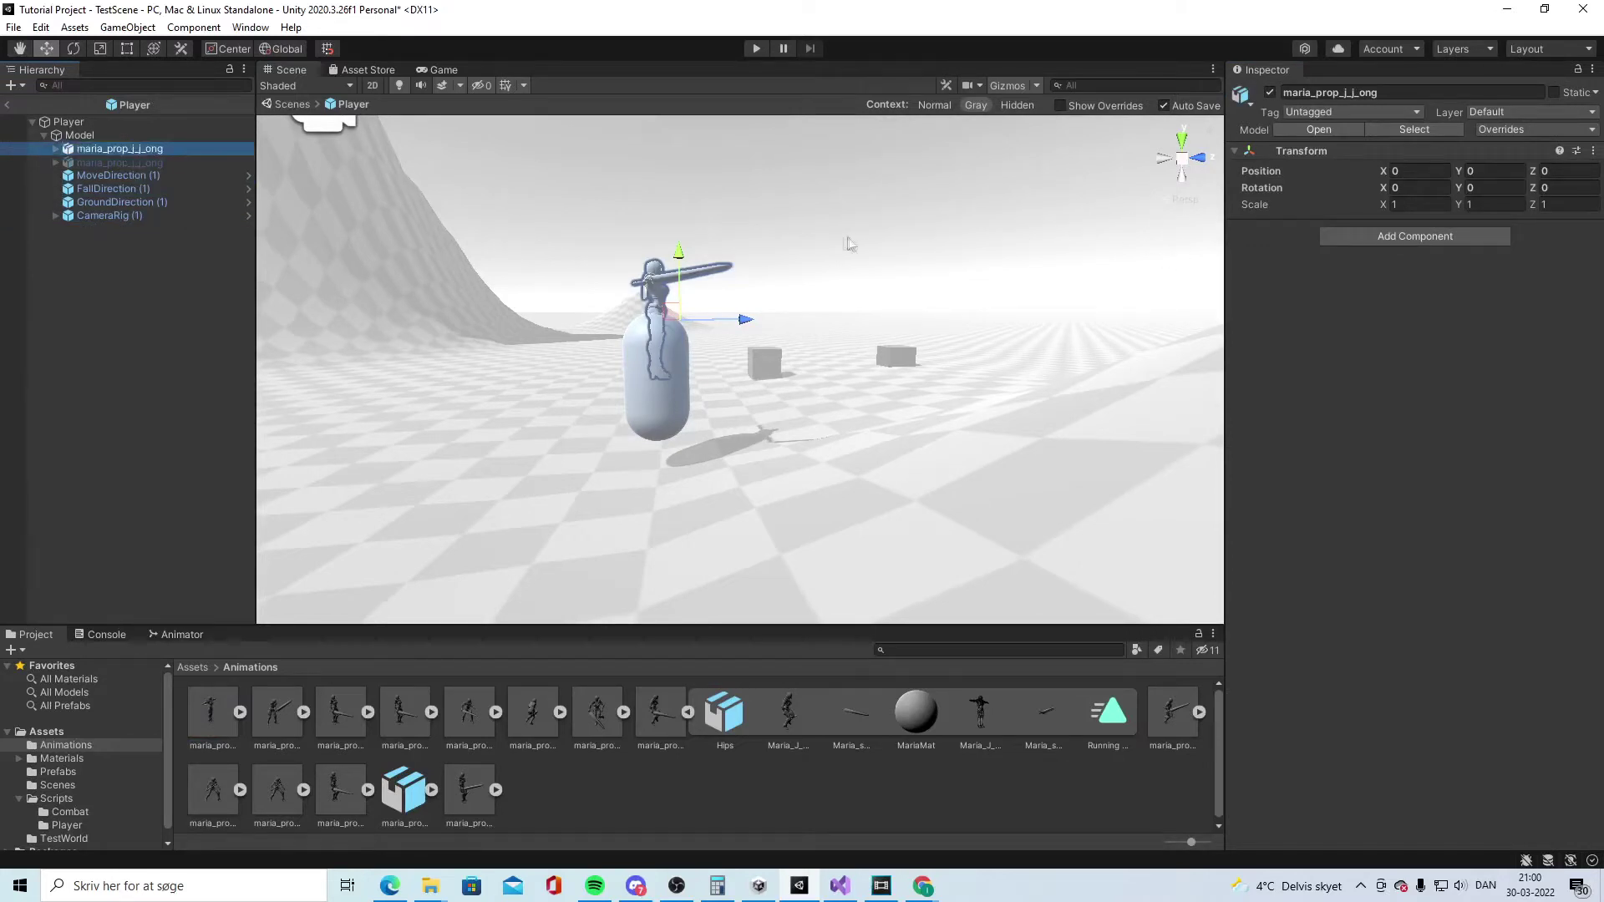
{"action": "mouse_move", "coordinate": [739, 224]}
{"action": "left_mouse_down", "text": "alt"}
{"action": "mouse_move", "coordinate": [835, 234]}
{"action": "mouse_move", "coordinate": [752, 250]}
{"action": "left_mouse_up", "text": "alt"}
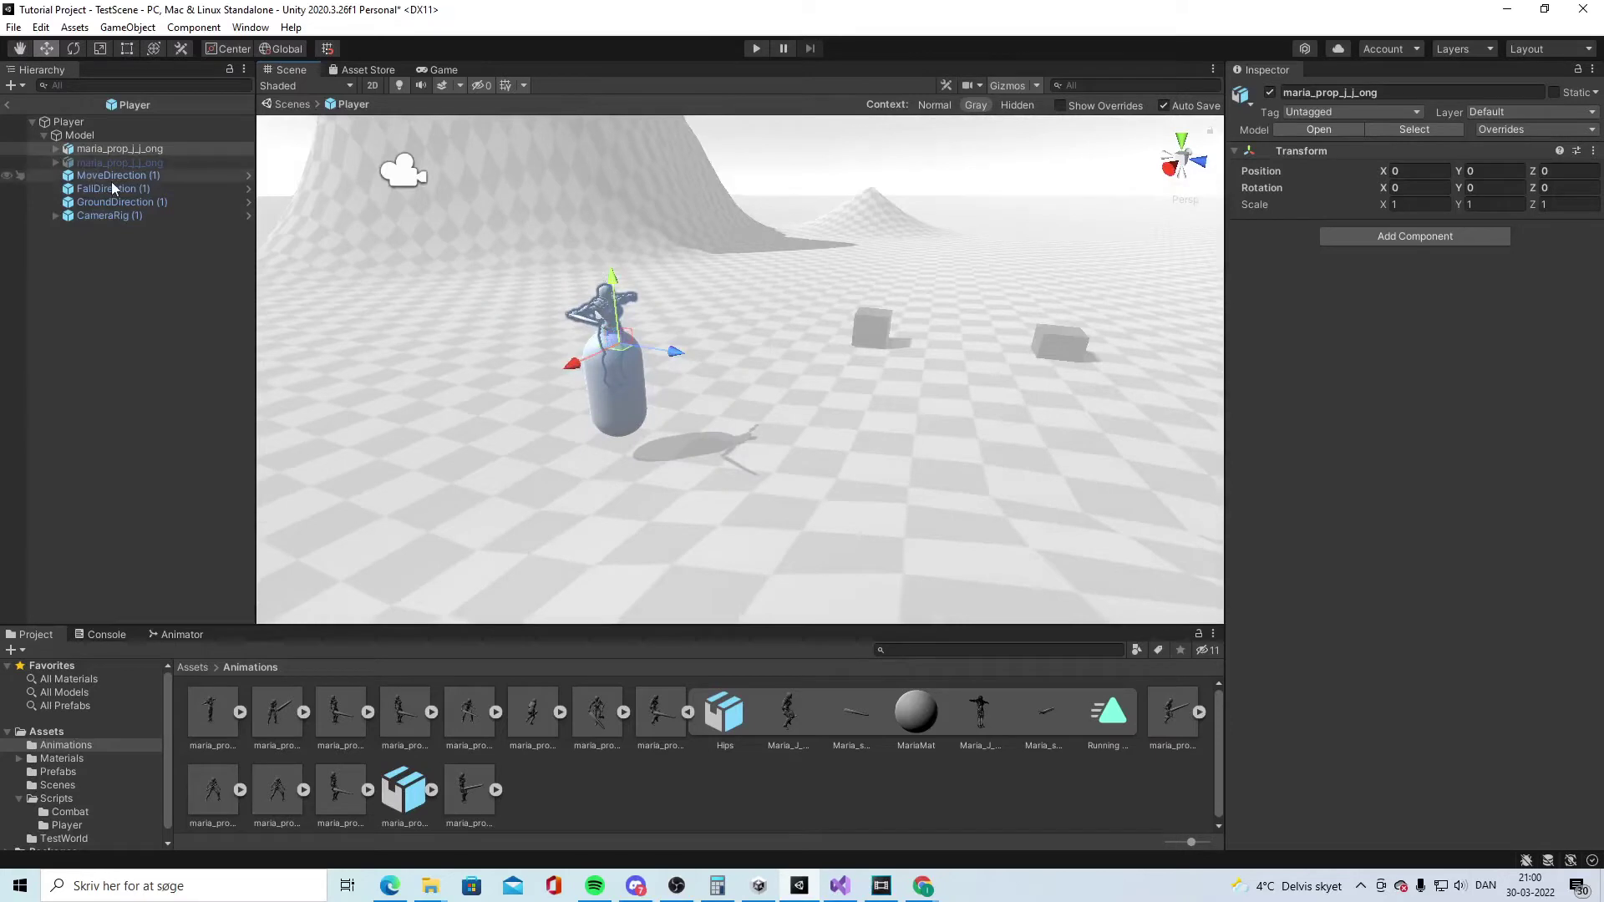
- Switch off Model's Capsule Collider and Mesh Renderer again
{"action": "left_click", "coordinate": [80, 134]}
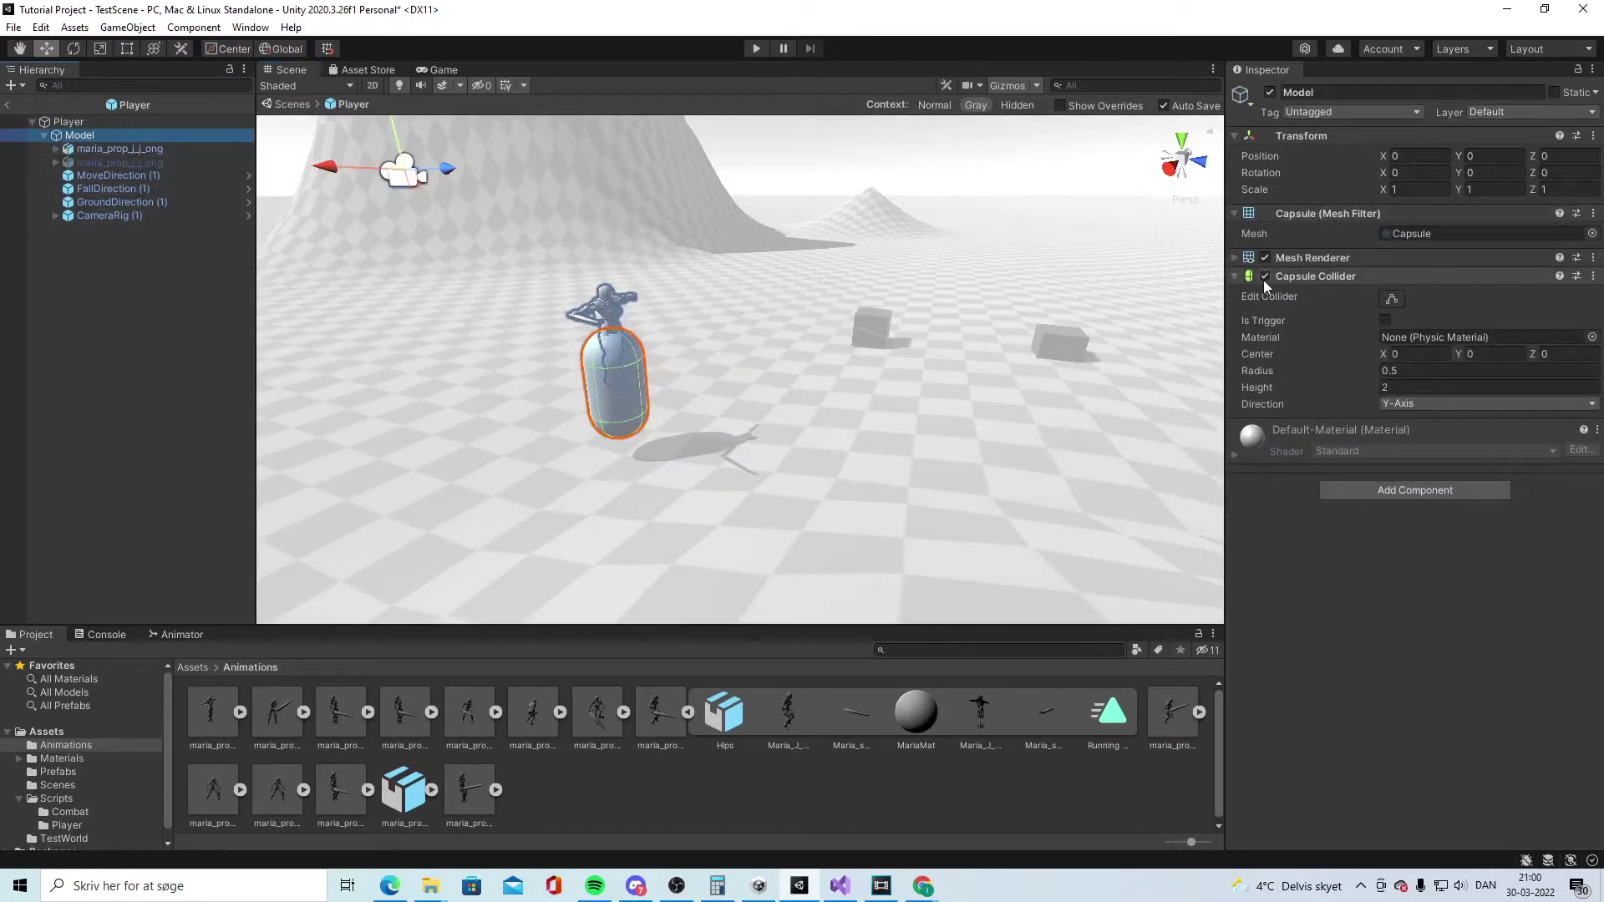
{"action": "left_click", "coordinate": [1264, 276]}
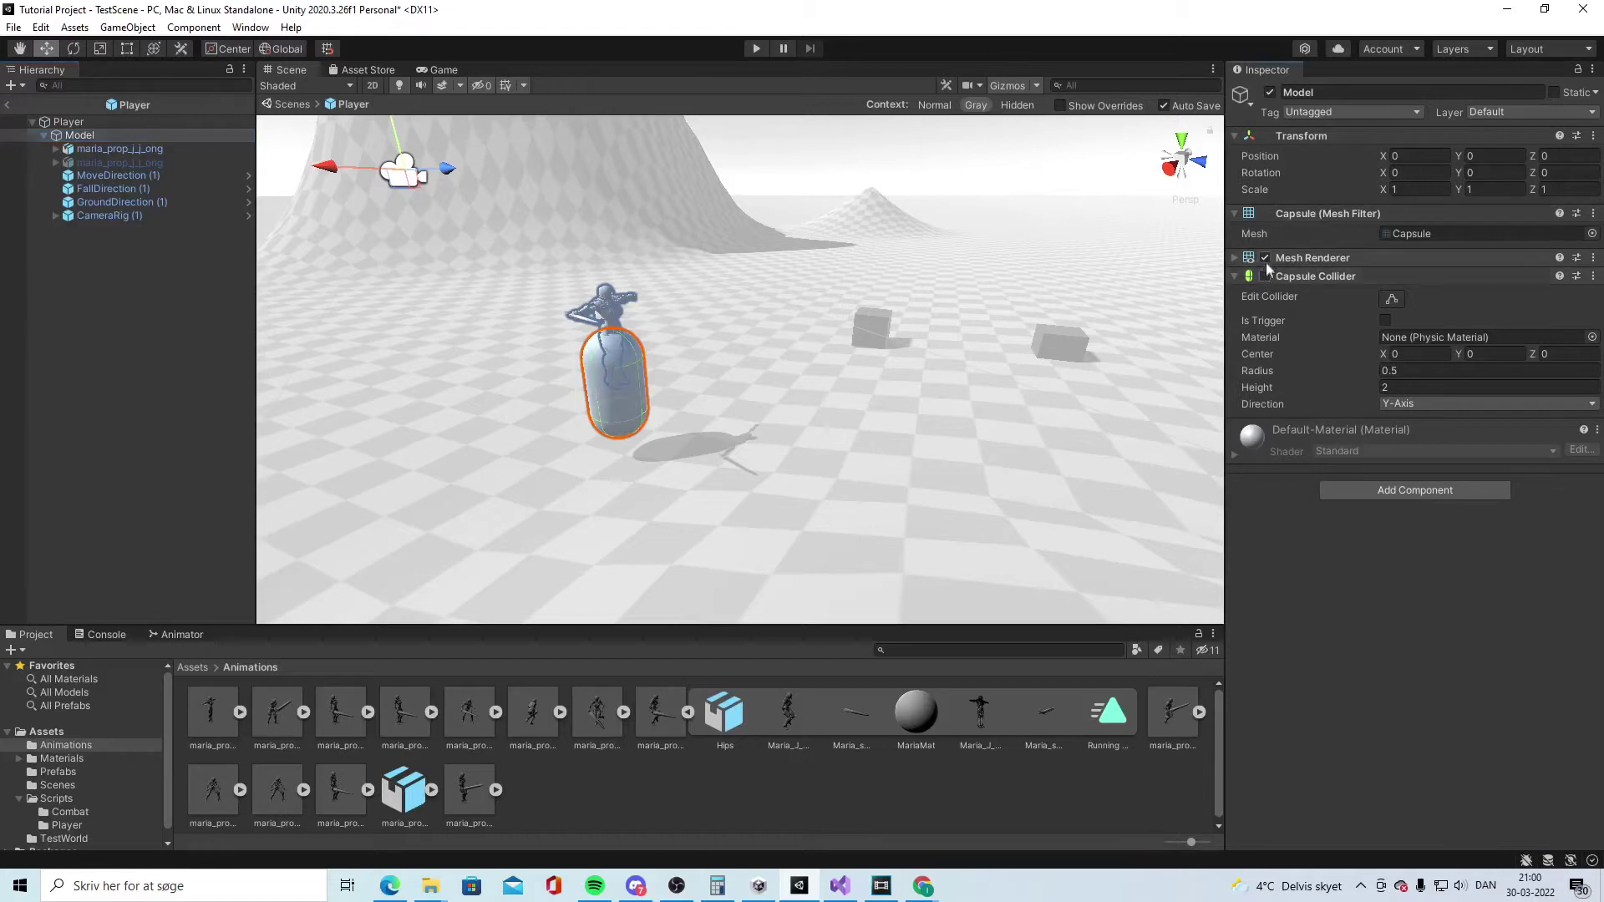
{"action": "left_click", "coordinate": [1265, 258]}
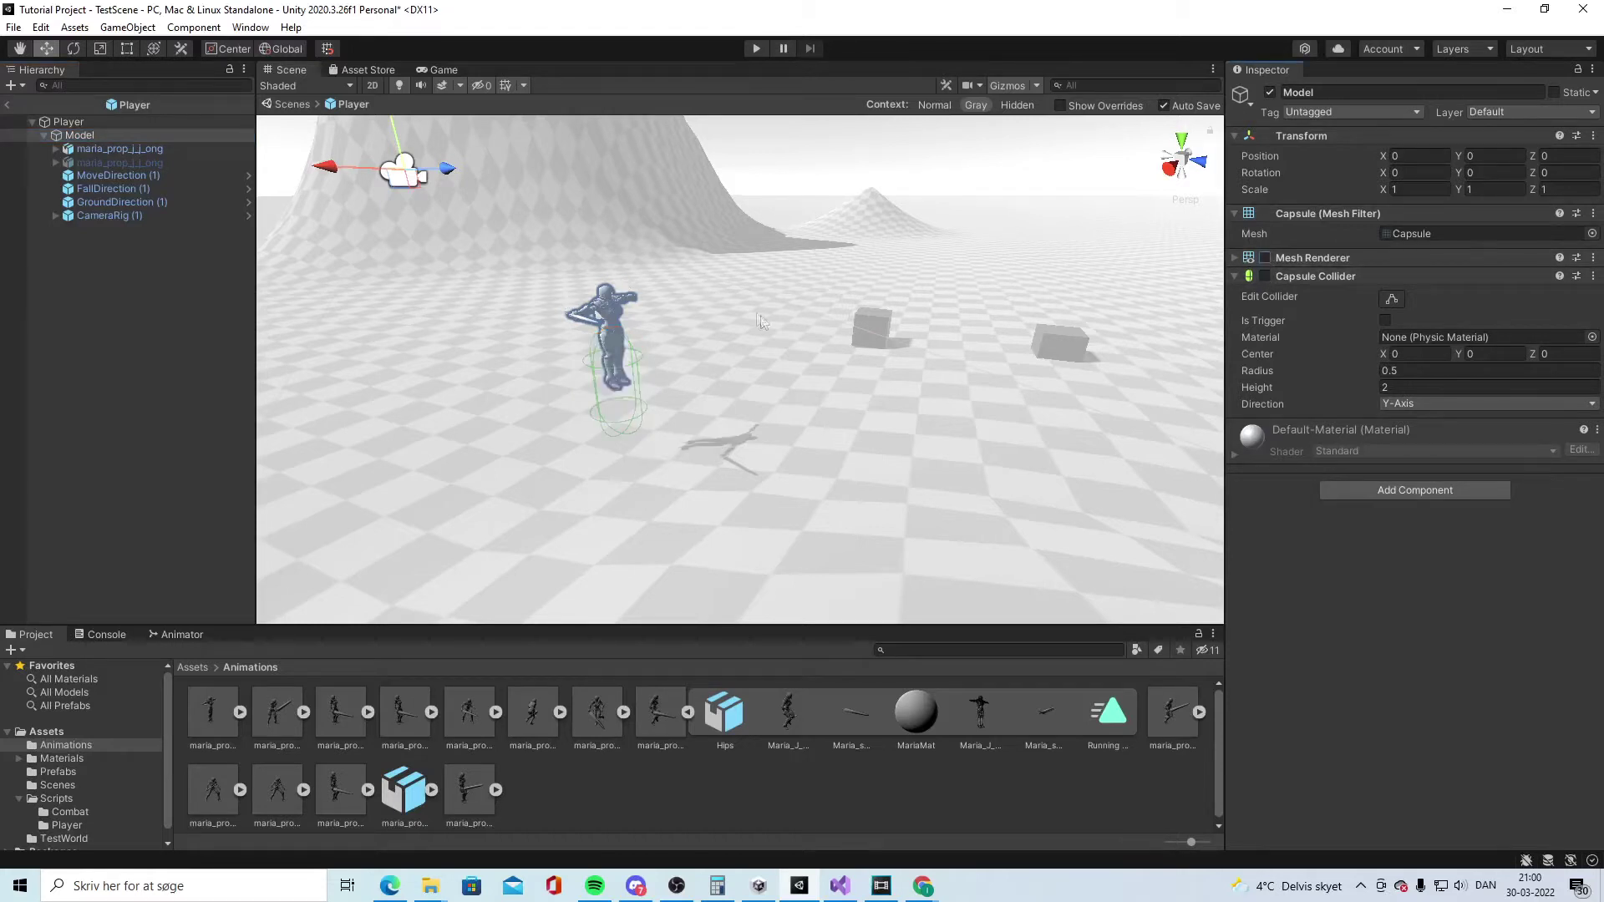
- Compare the Animator components of the new and old maria_prop_j_j_ong characters
{"action": "left_click", "coordinate": [141, 151]}
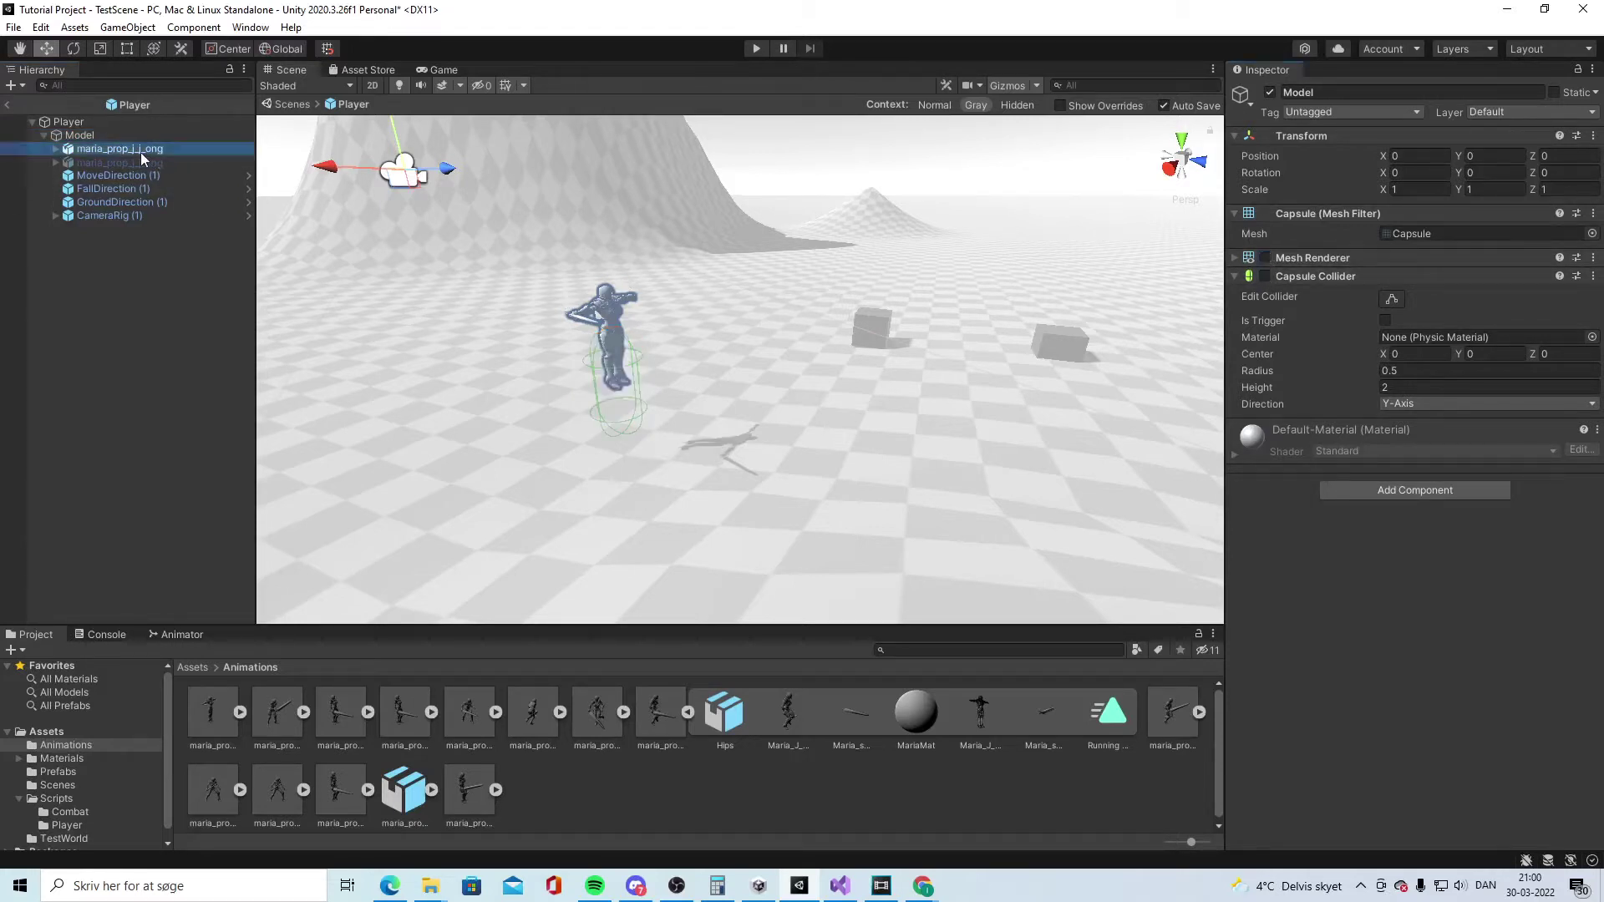
{"action": "left_click", "coordinate": [140, 163]}
{"action": "left_click", "coordinate": [142, 150]}
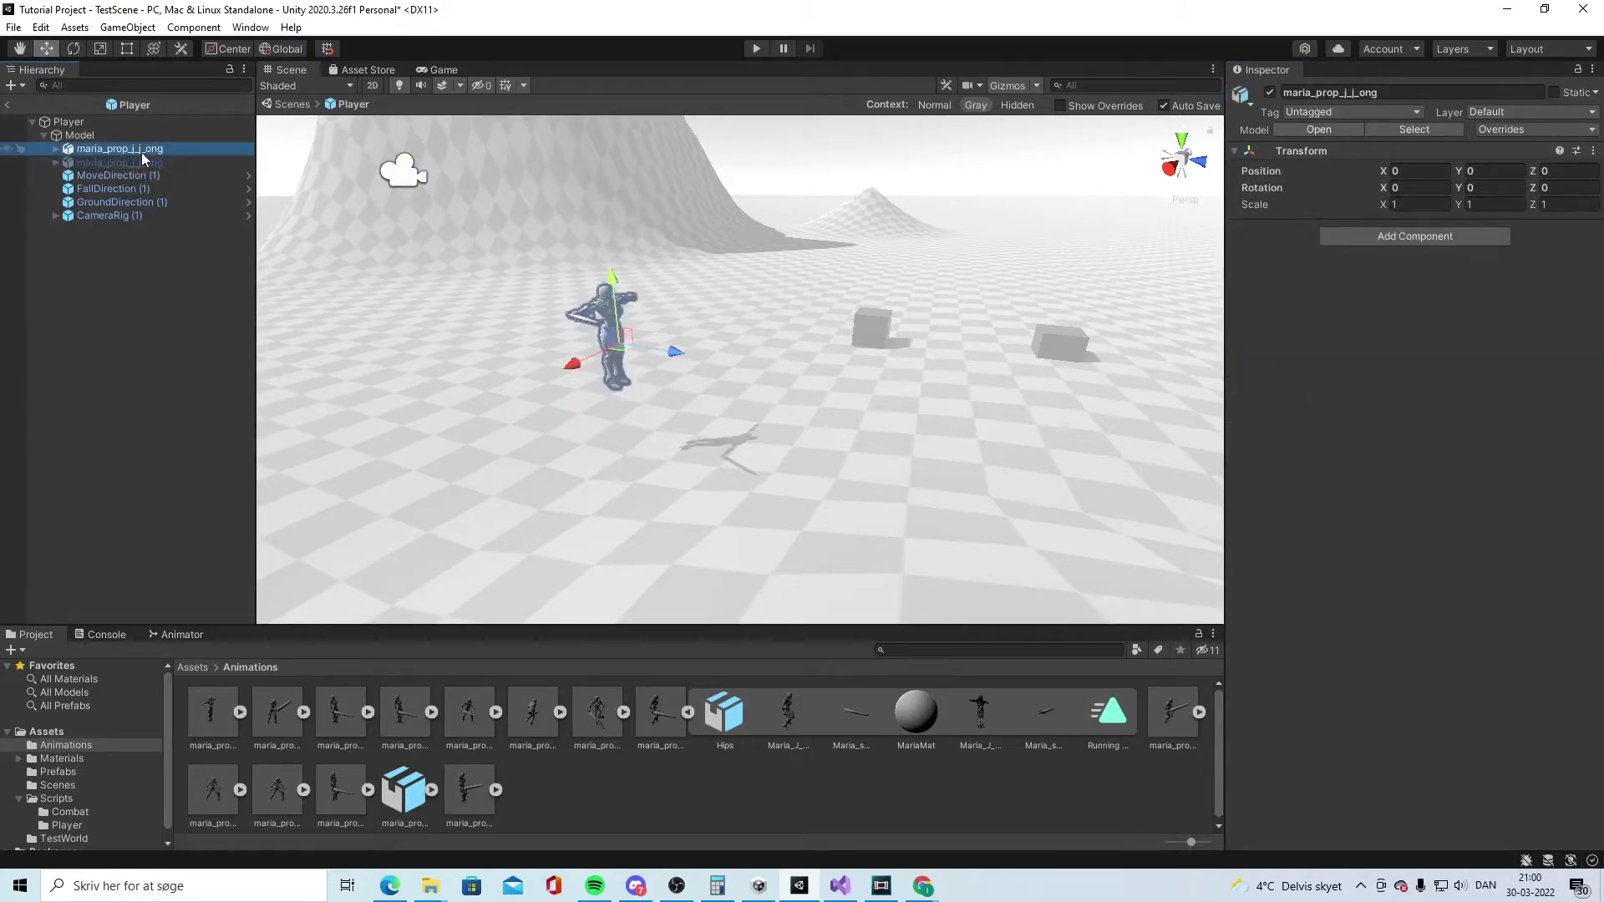
{"action": "left_click", "coordinate": [87, 138]}
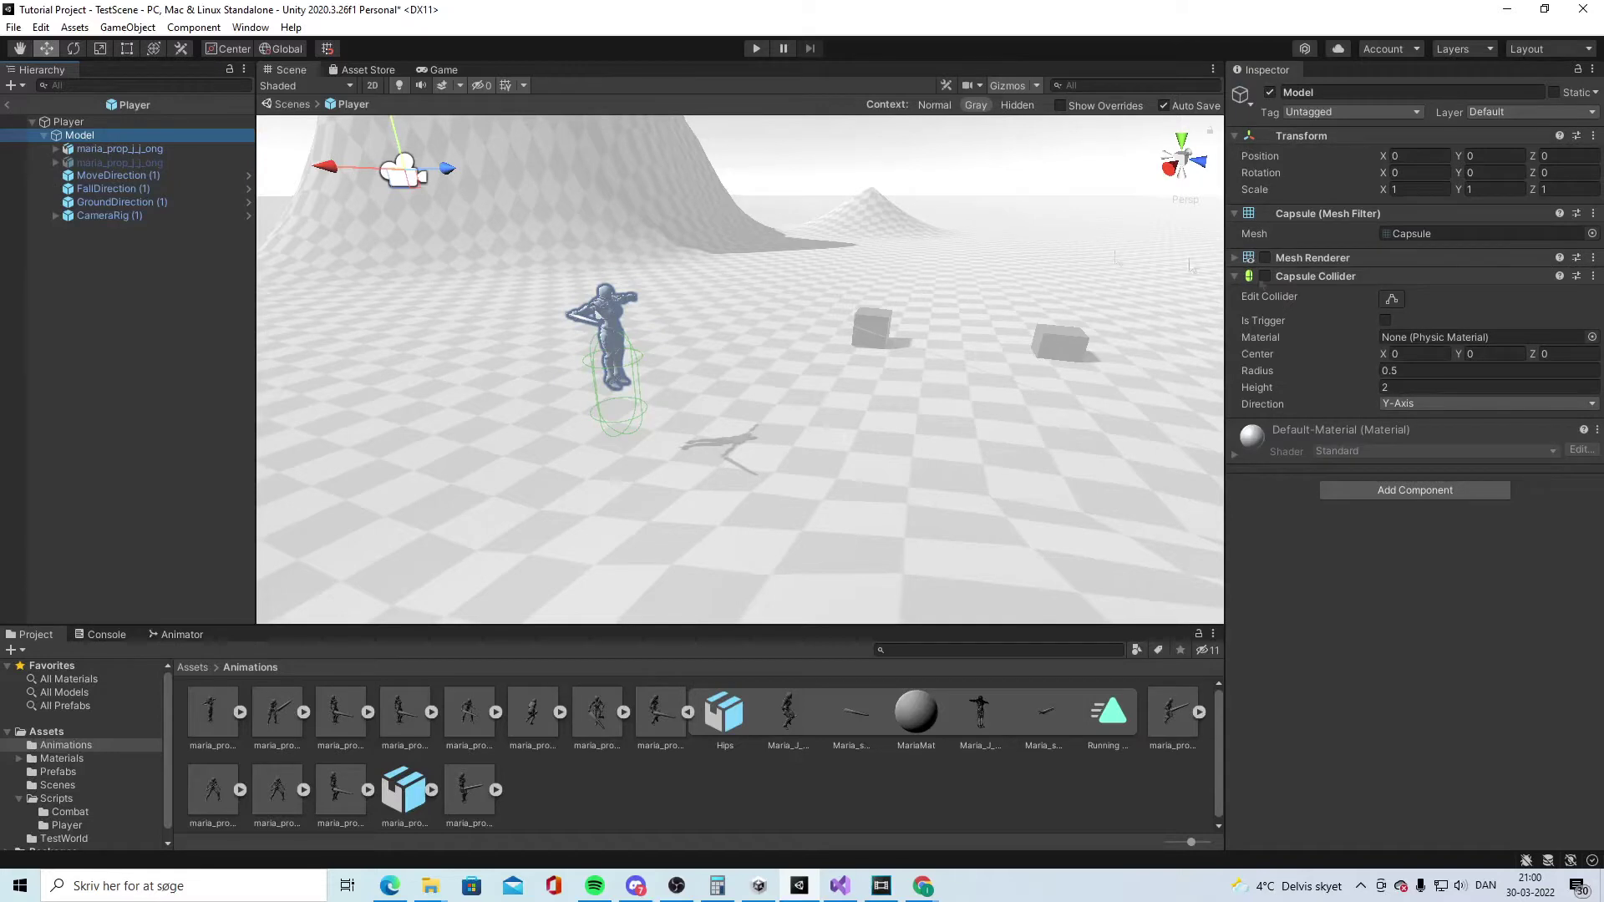
{"action": "left_click", "coordinate": [147, 163]}
{"action": "left_click", "coordinate": [151, 148]}
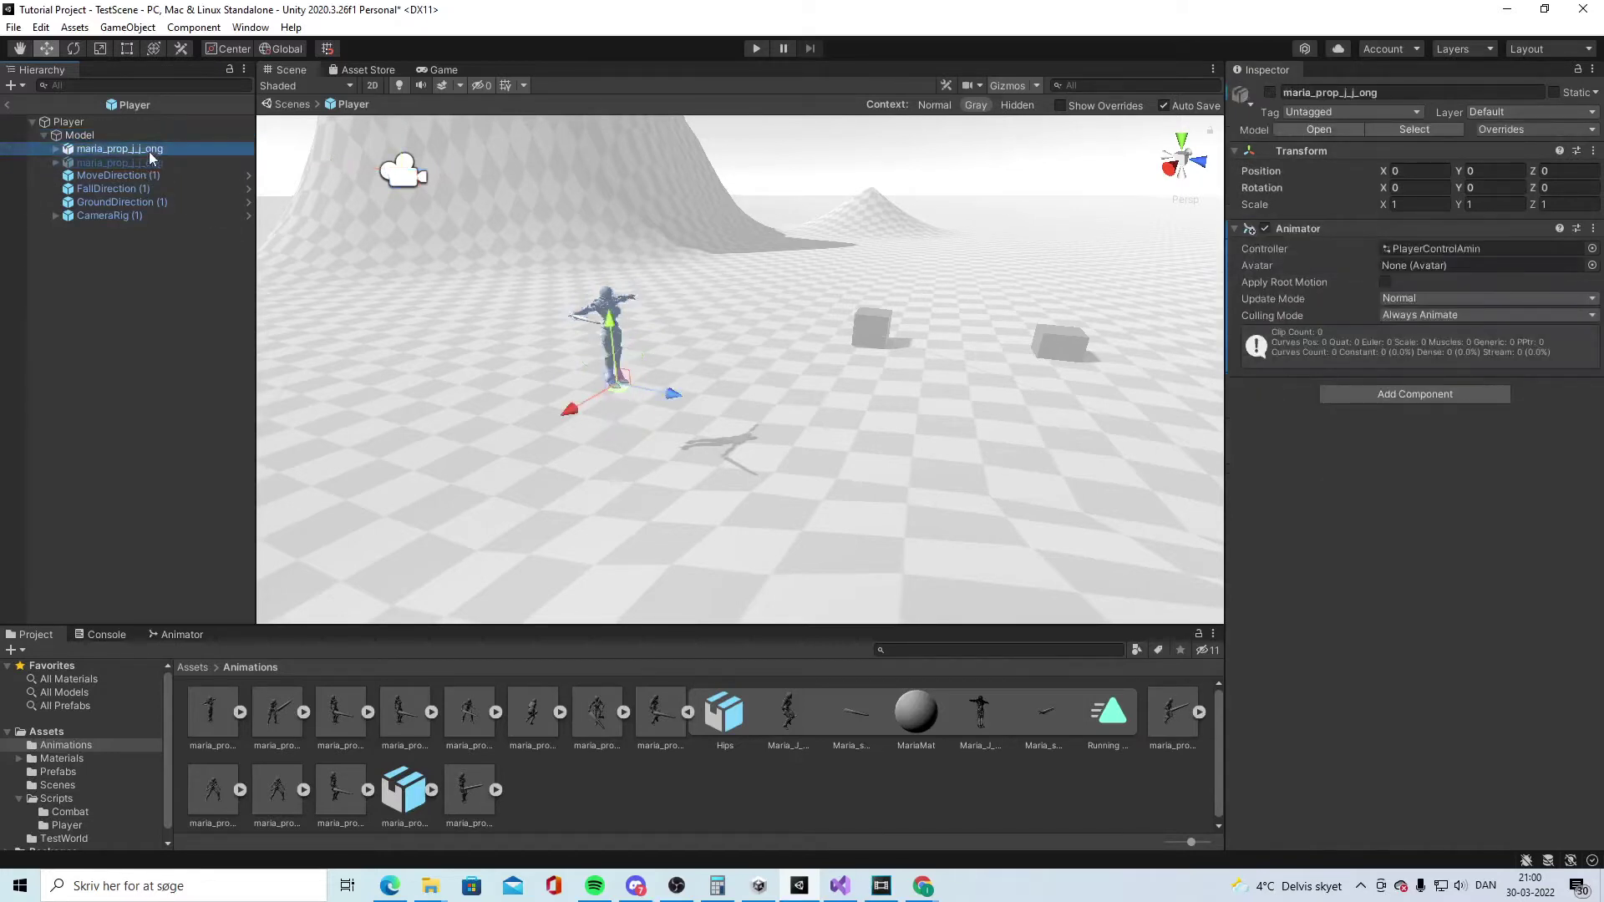
{"action": "left_click", "coordinate": [158, 122]}
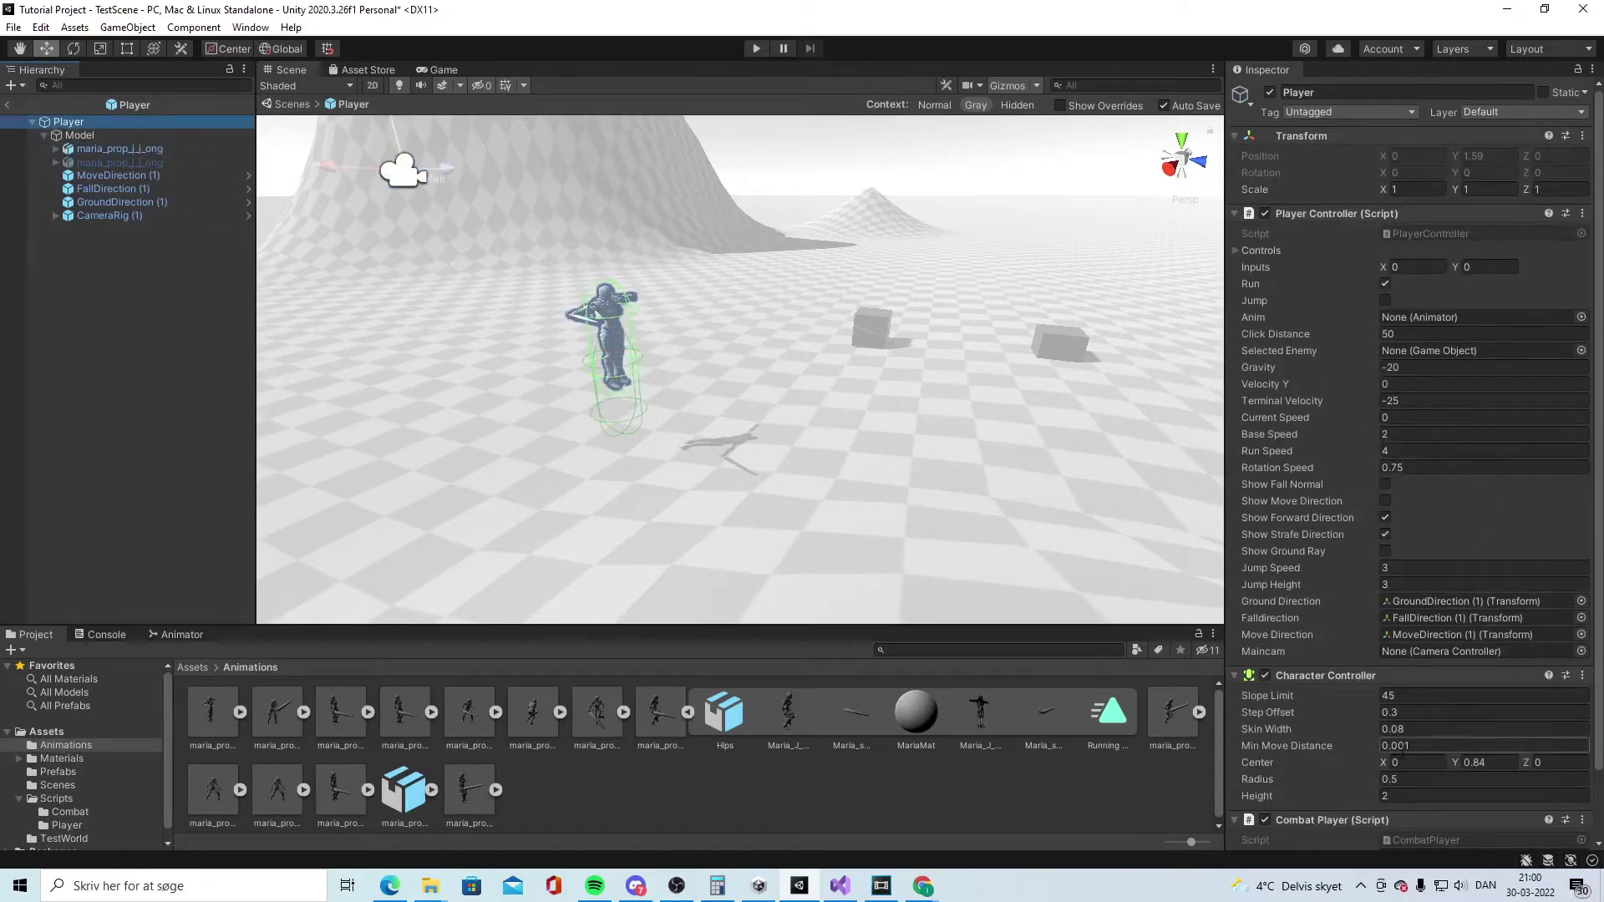
- Set the Player Character Controller's Center Y to 0.82
{"action": "scroll", "coordinate": [1324, 690], "scroll_direction": "down", "scroll_amount": 3}
{"action": "left_click", "coordinate": [1463, 688]}
{"action": "left_click_drag", "start_coordinate": [1456, 687], "coordinate": [1432, 687]}
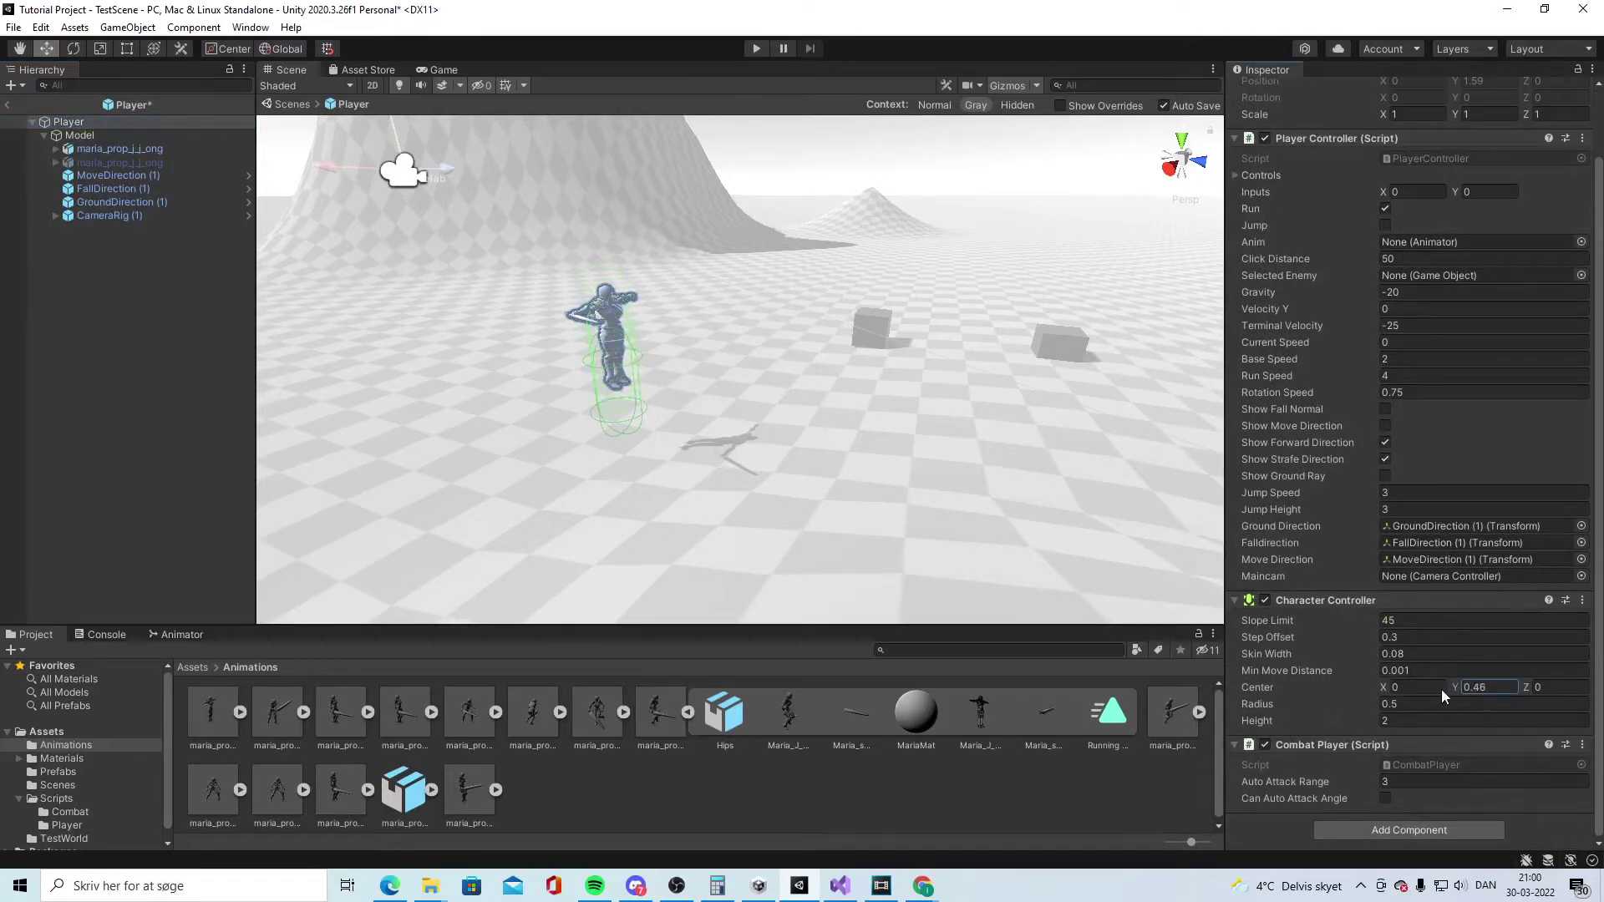
{"action": "key", "text": "ctrl+z"}
- Delete the duplicate maria_prop_j_j_ong from Model and exit Prefab Mode to TestScene
{"action": "scroll", "coordinate": [601, 365], "scroll_direction": "up", "scroll_amount": 5}
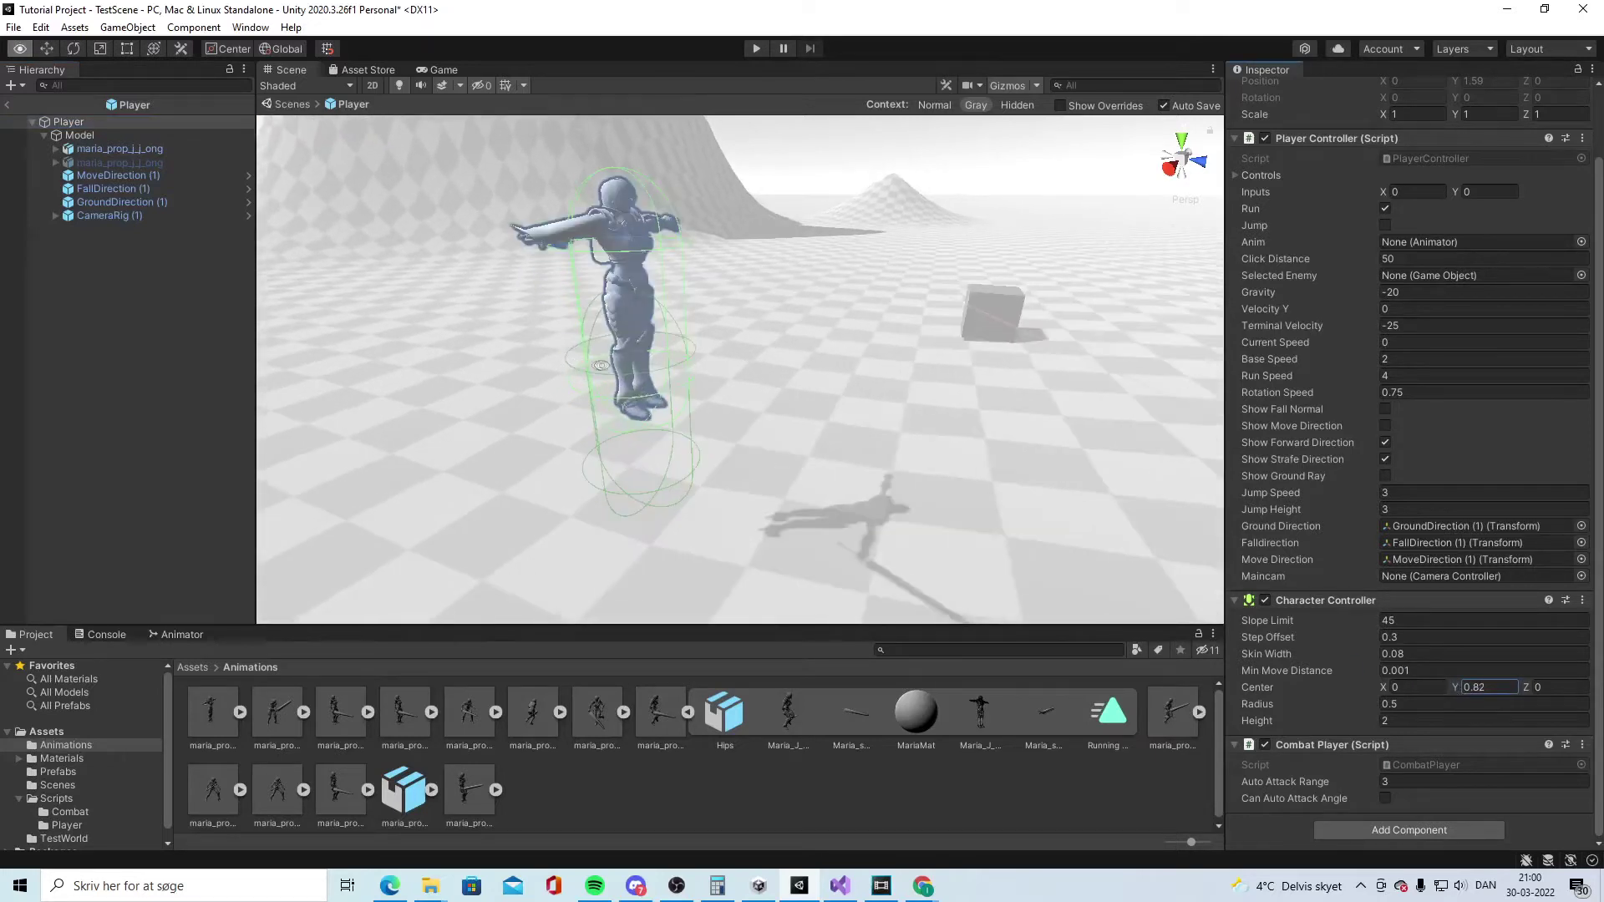
{"action": "scroll", "coordinate": [601, 365], "scroll_direction": "up", "scroll_amount": 2}
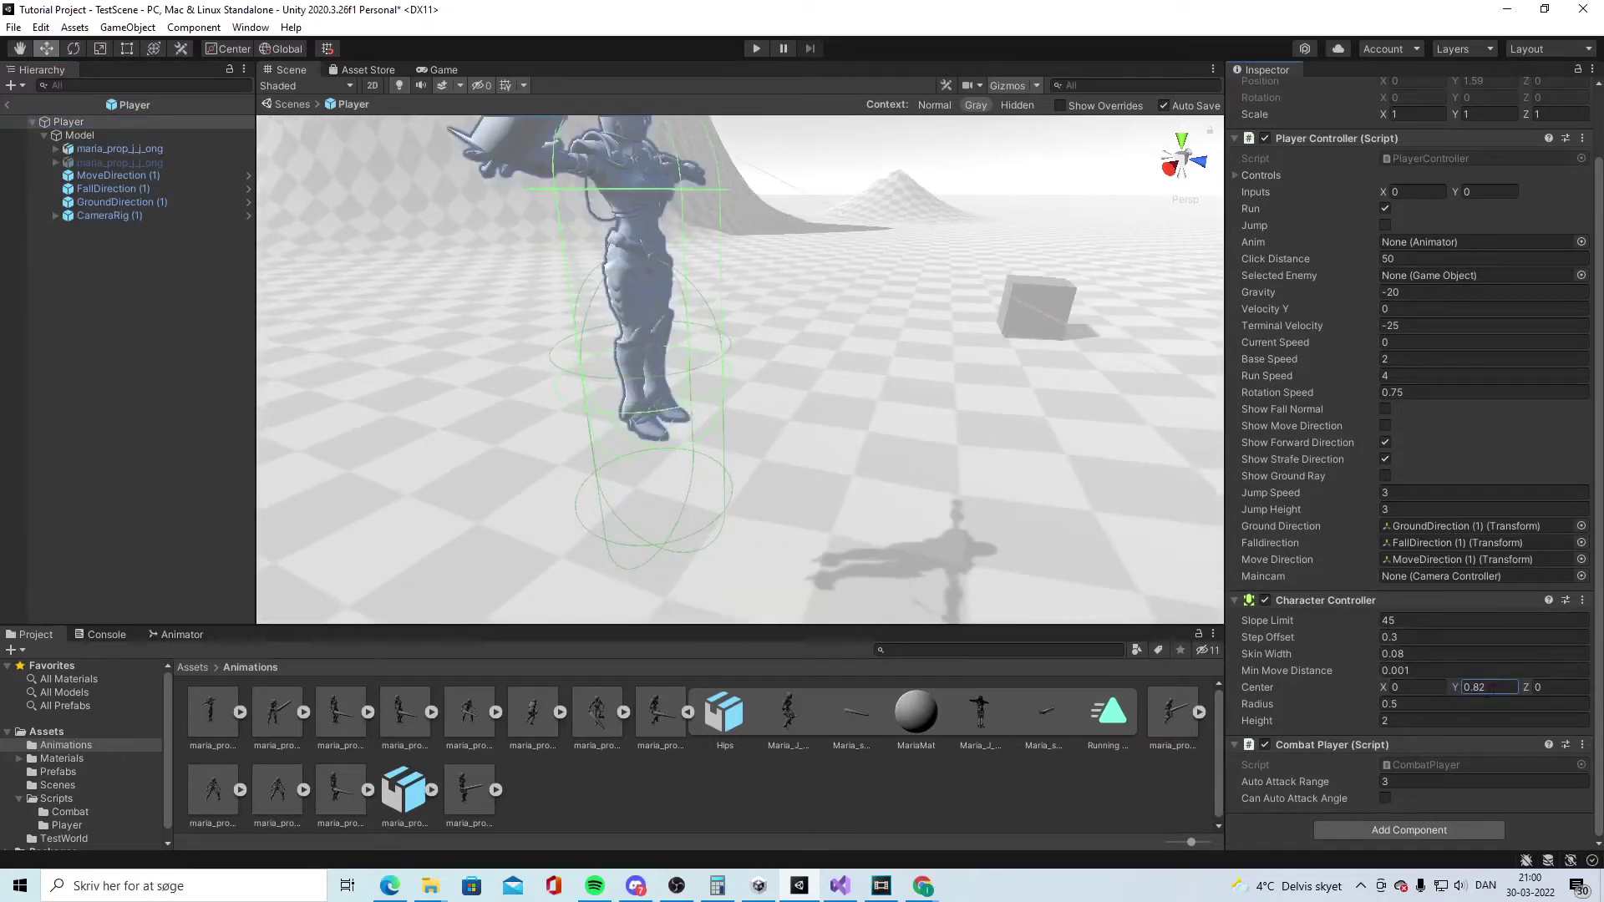
{"action": "left_click", "coordinate": [159, 164]}
{"action": "key", "text": "Delete"}
{"action": "left_click", "coordinate": [1397, 393]}
{"action": "left_click", "coordinate": [1315, 413]}
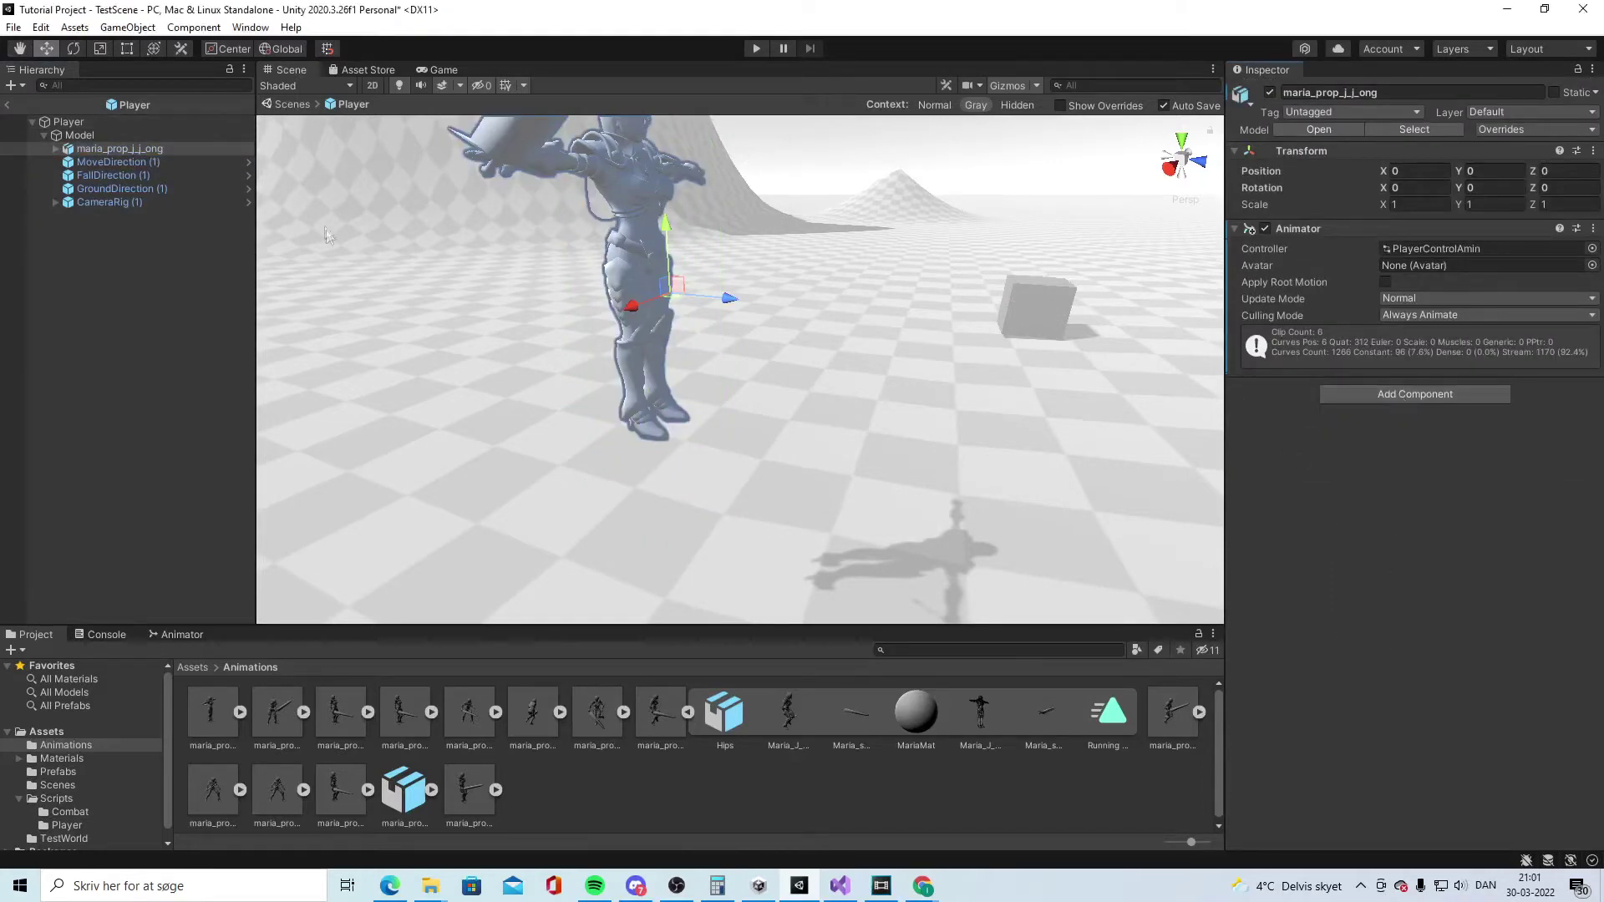
{"action": "left_click", "coordinate": [8, 104]}
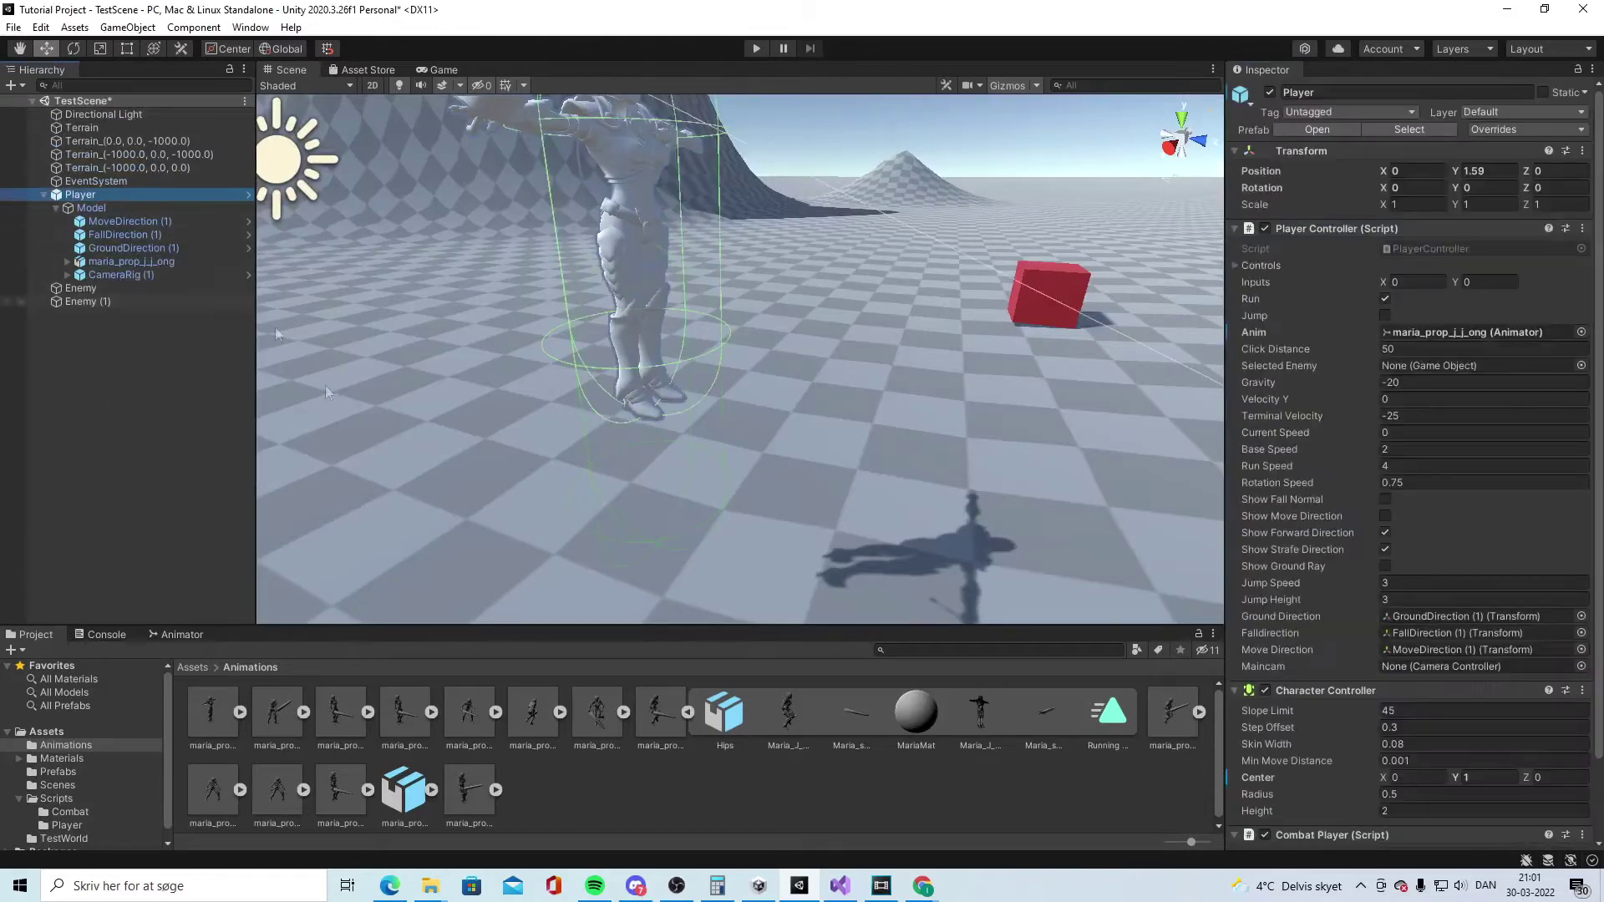
- Show the Assets root, cancel the failed CameraRig reparenting, and open PlayerControlAmin
{"action": "left_click", "coordinate": [197, 669]}
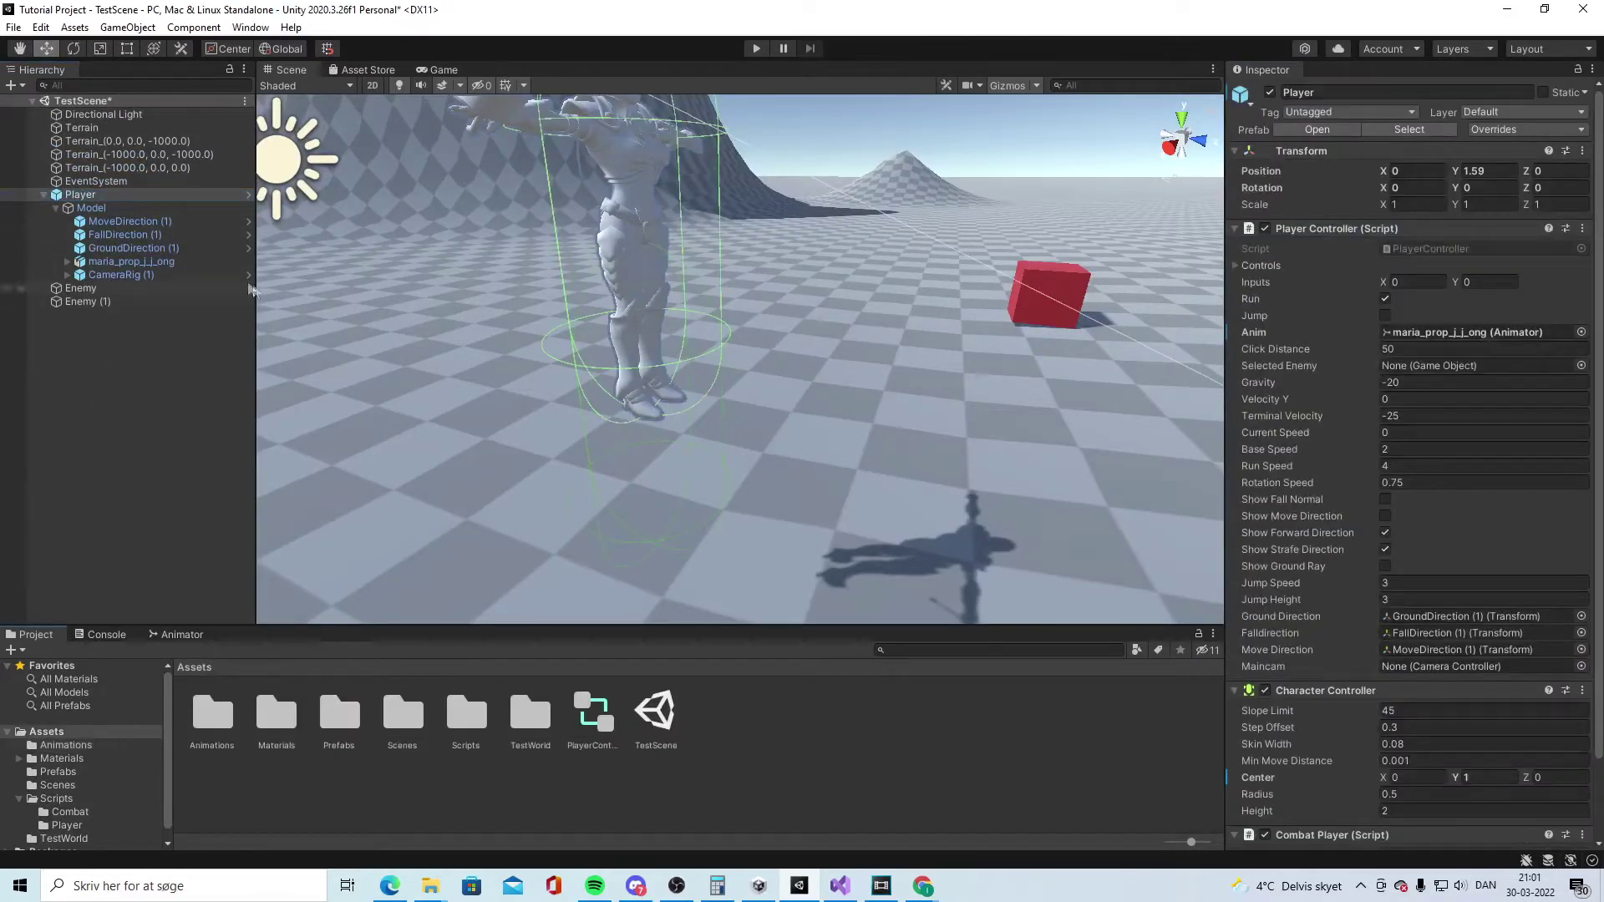
{"action": "left_click", "coordinate": [148, 264]}
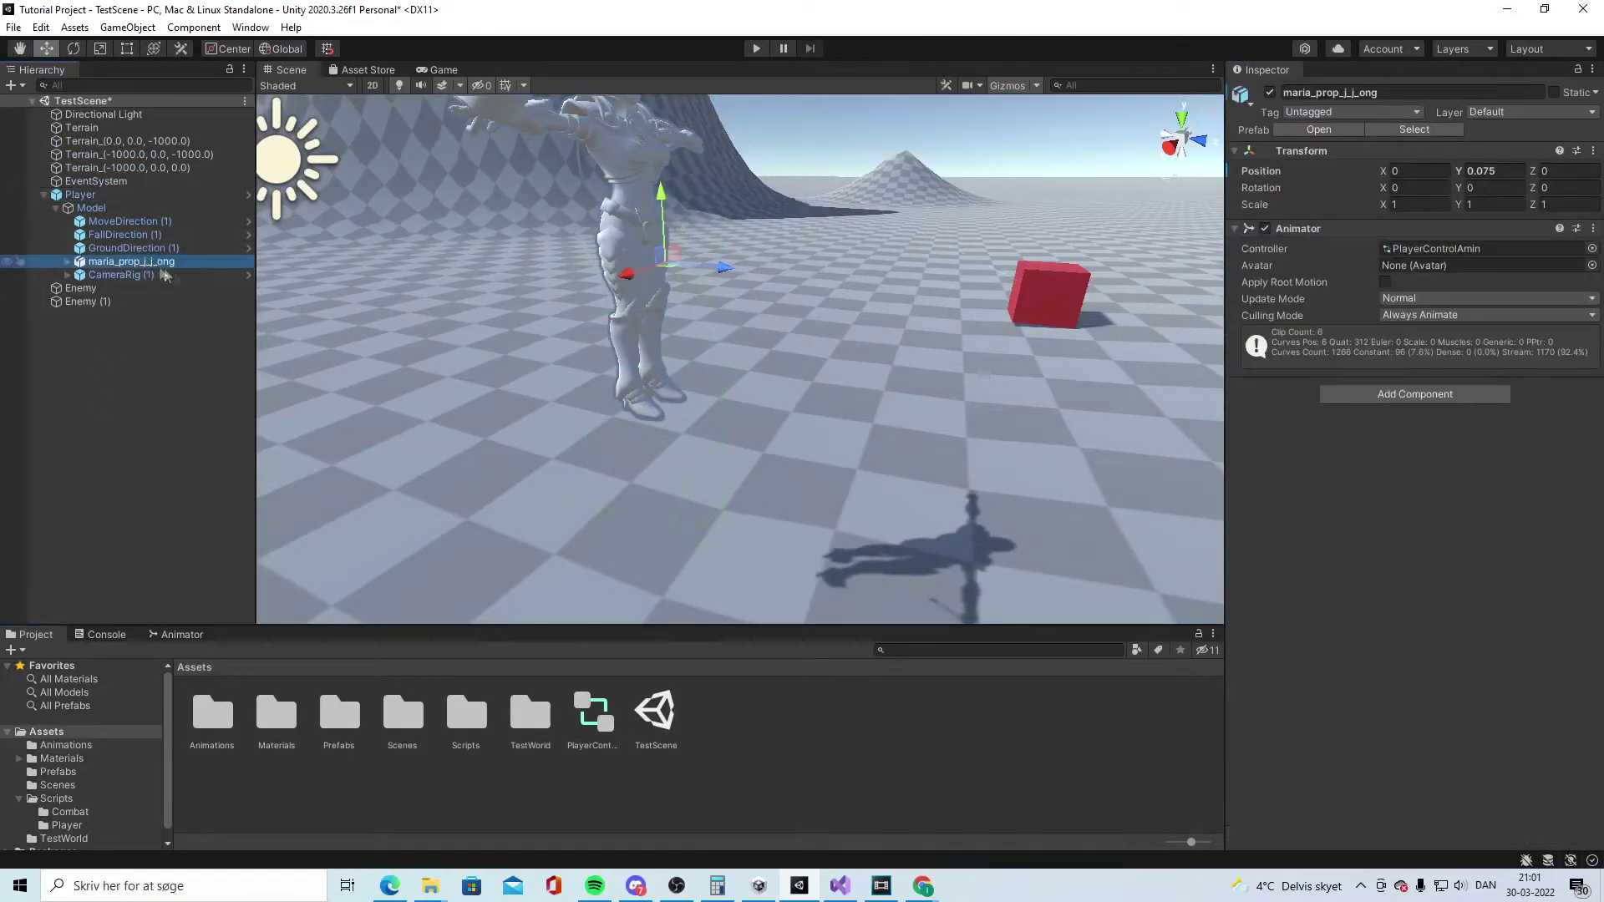
{"action": "left_click_drag", "start_coordinate": [594, 714], "coordinate": [142, 267]}
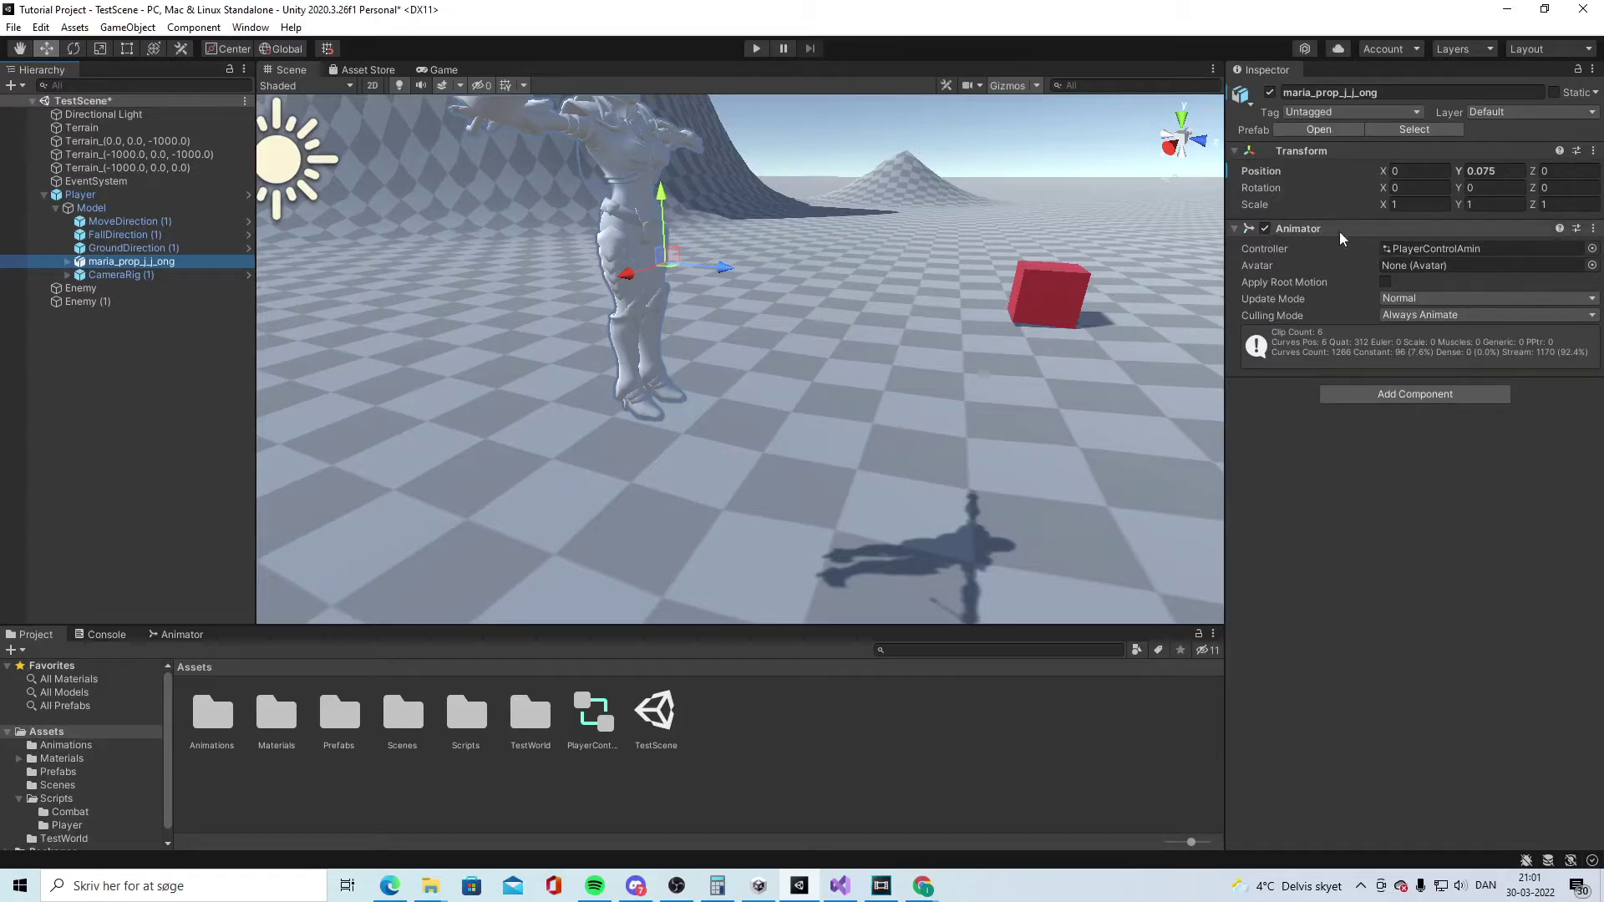
{"action": "left_click_drag", "start_coordinate": [109, 269], "coordinate": [127, 272]}
{"action": "left_click", "coordinate": [911, 483]}
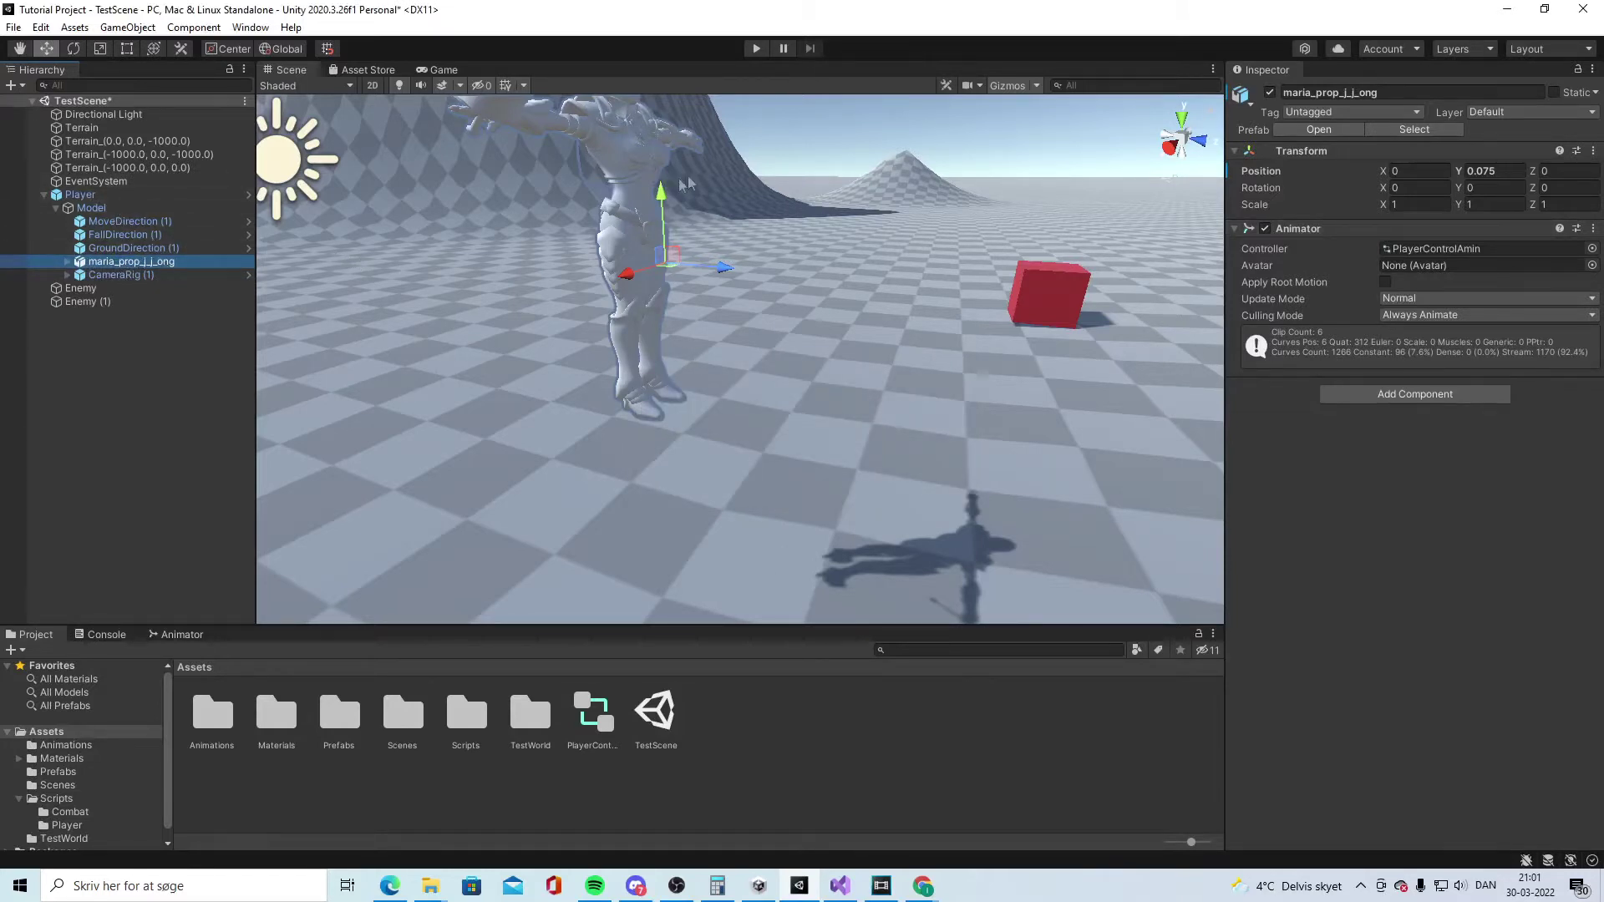
{"action": "double_click", "coordinate": [604, 723]}
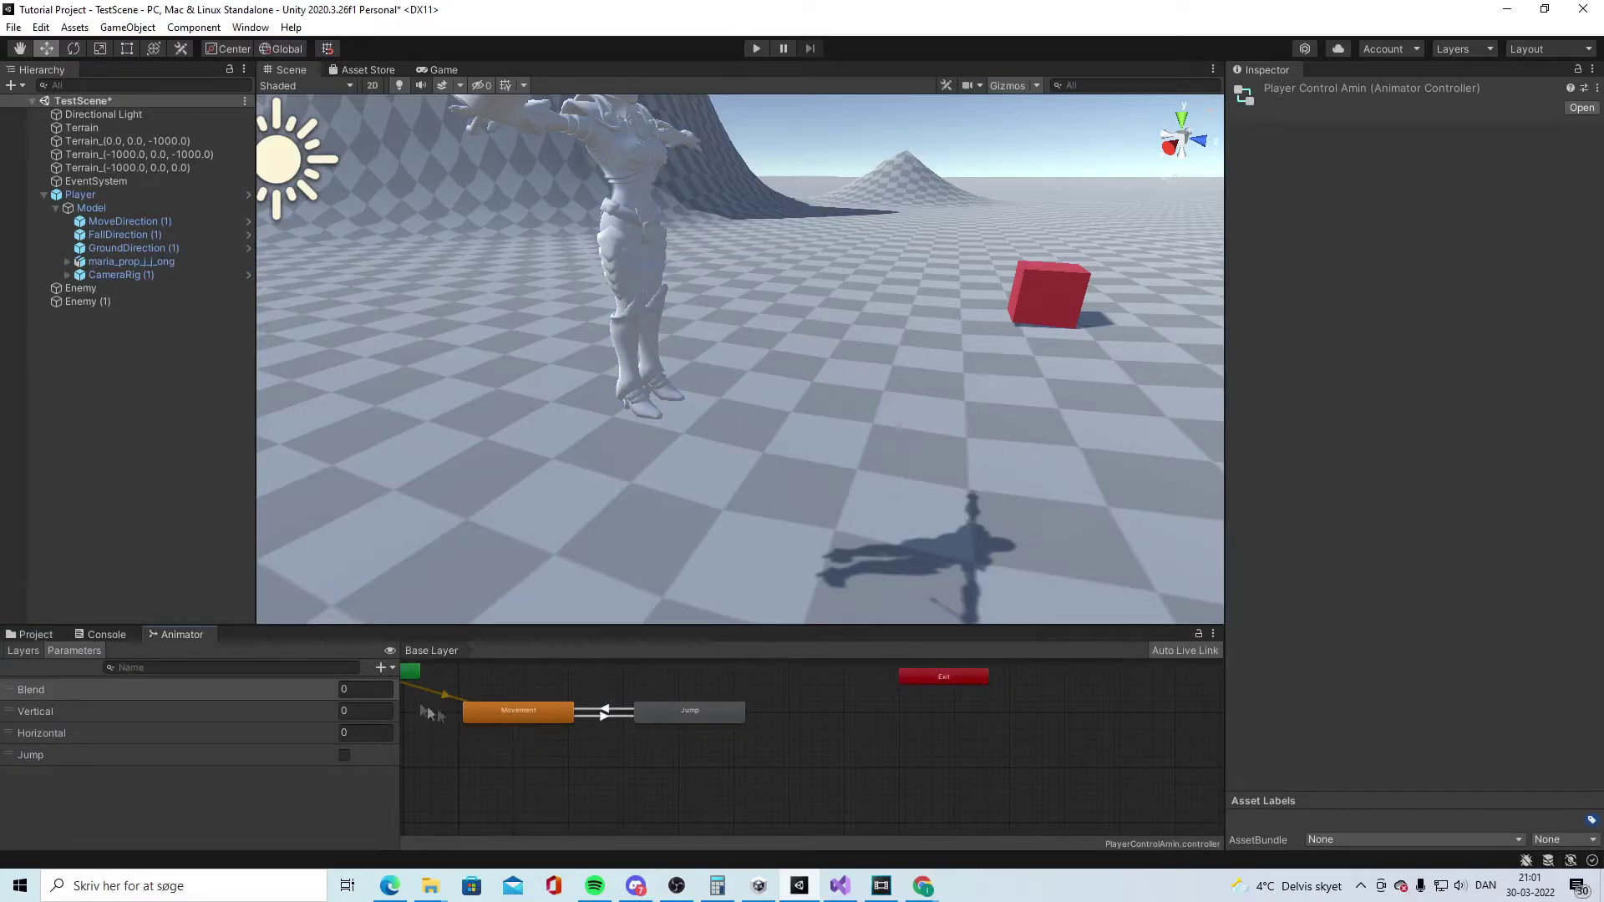
- Widen and pan the Animator graph to bring Entry, Movement and Jump into view
{"action": "left_click_drag", "start_coordinate": [402, 707], "coordinate": [427, 747]}
{"action": "right_click", "coordinate": [535, 763]}
{"action": "left_click", "coordinate": [470, 777]}
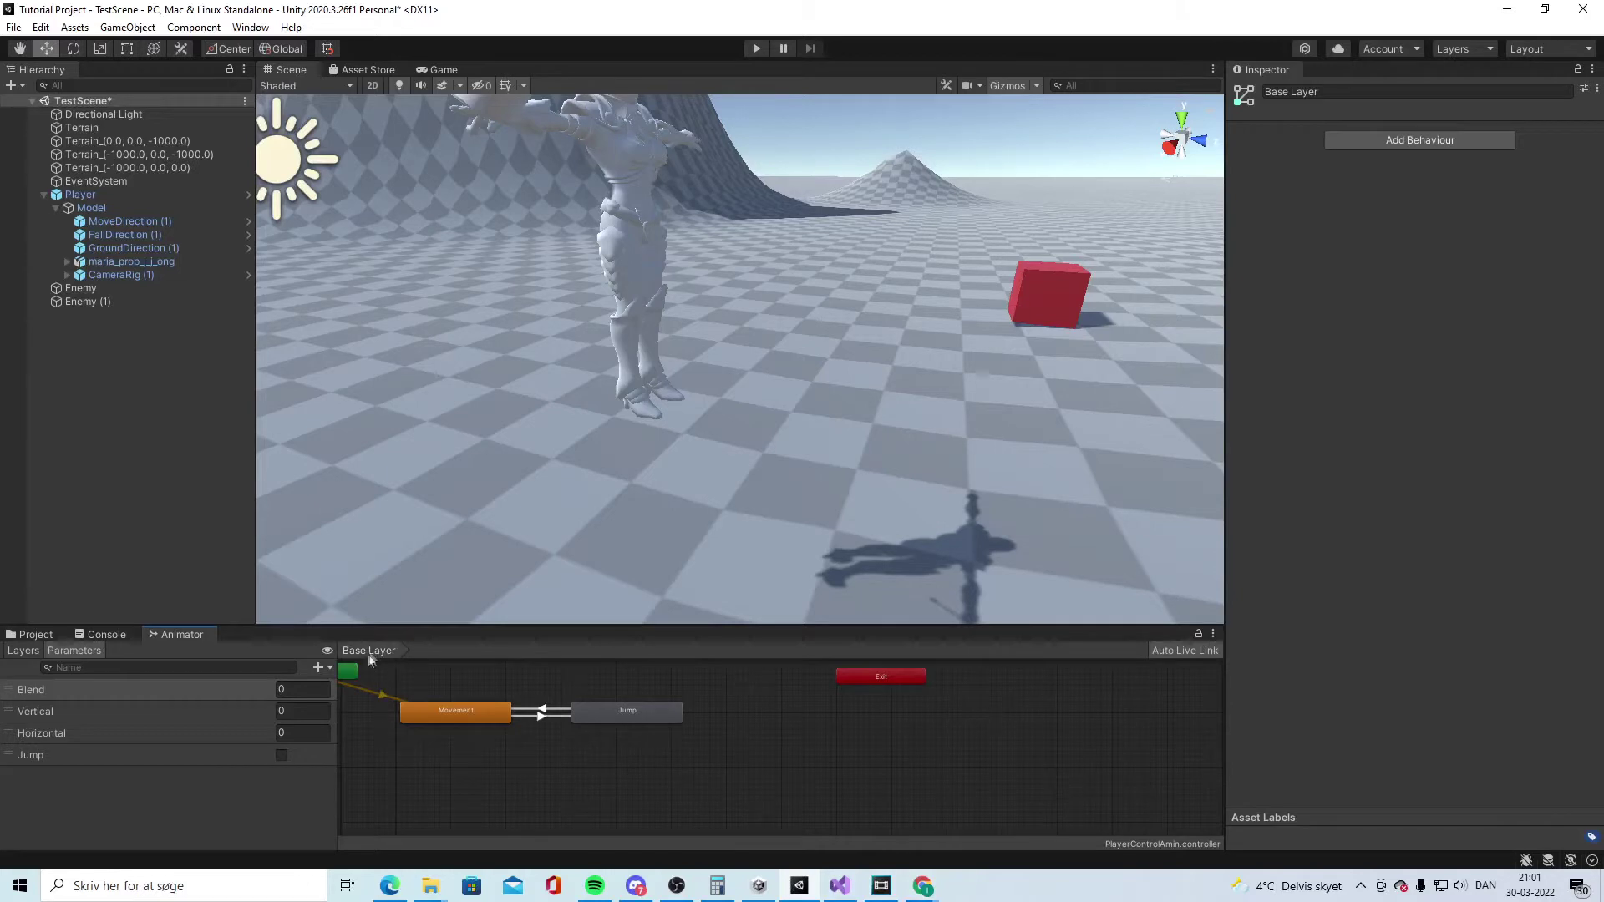
{"action": "scroll", "coordinate": [427, 678], "scroll_direction": "down", "scroll_amount": 4}
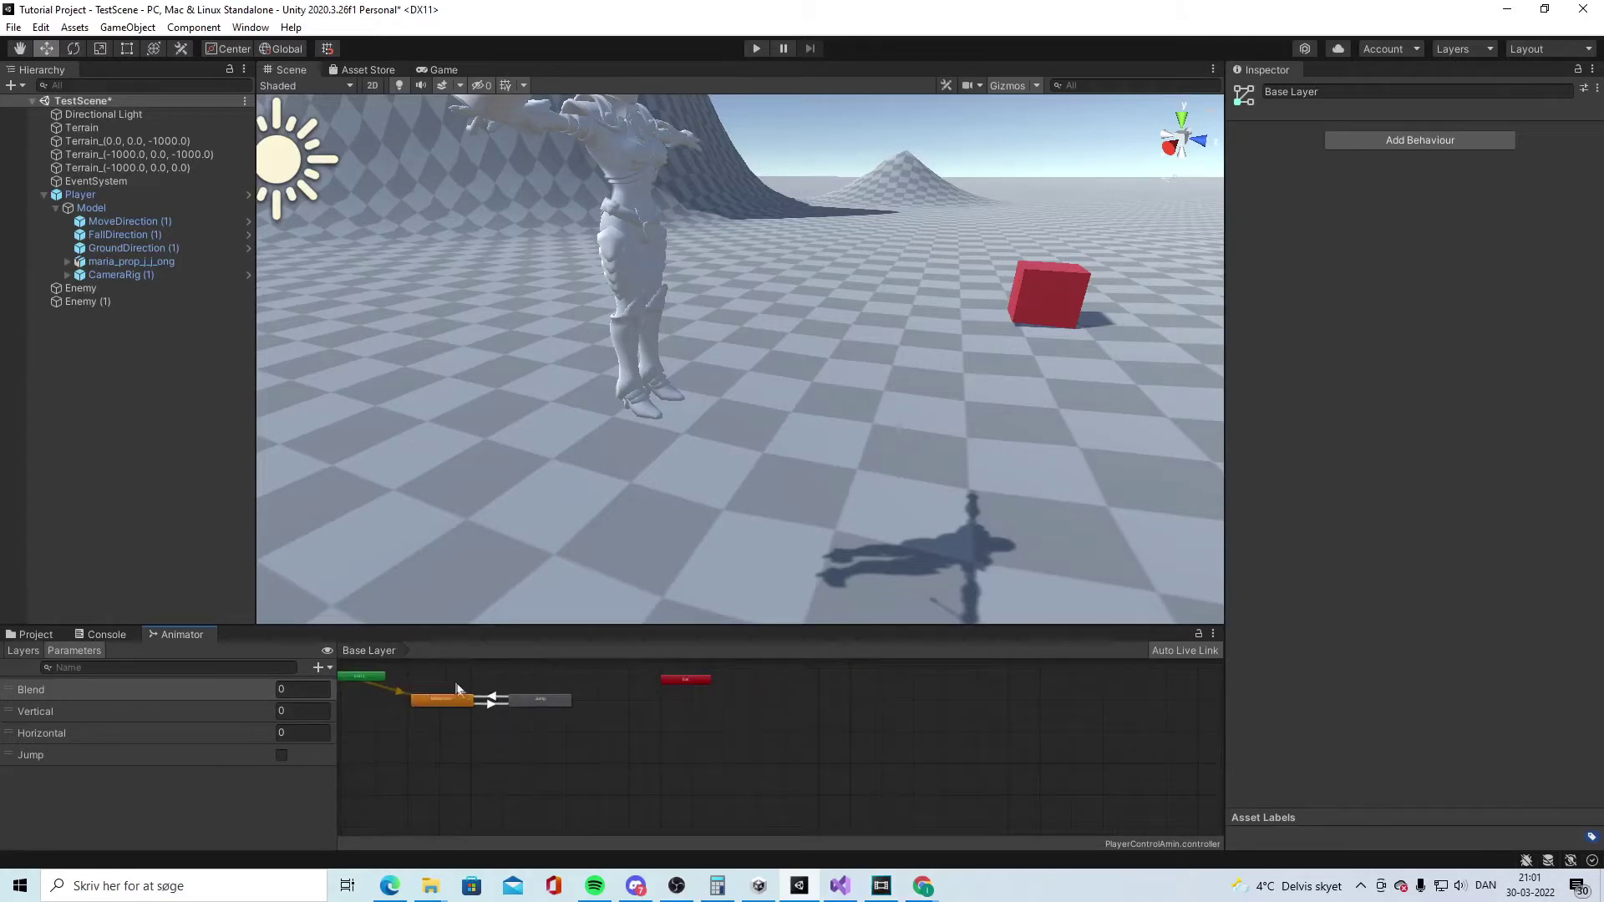
{"action": "scroll", "coordinate": [447, 670], "scroll_direction": "up", "scroll_amount": 6}
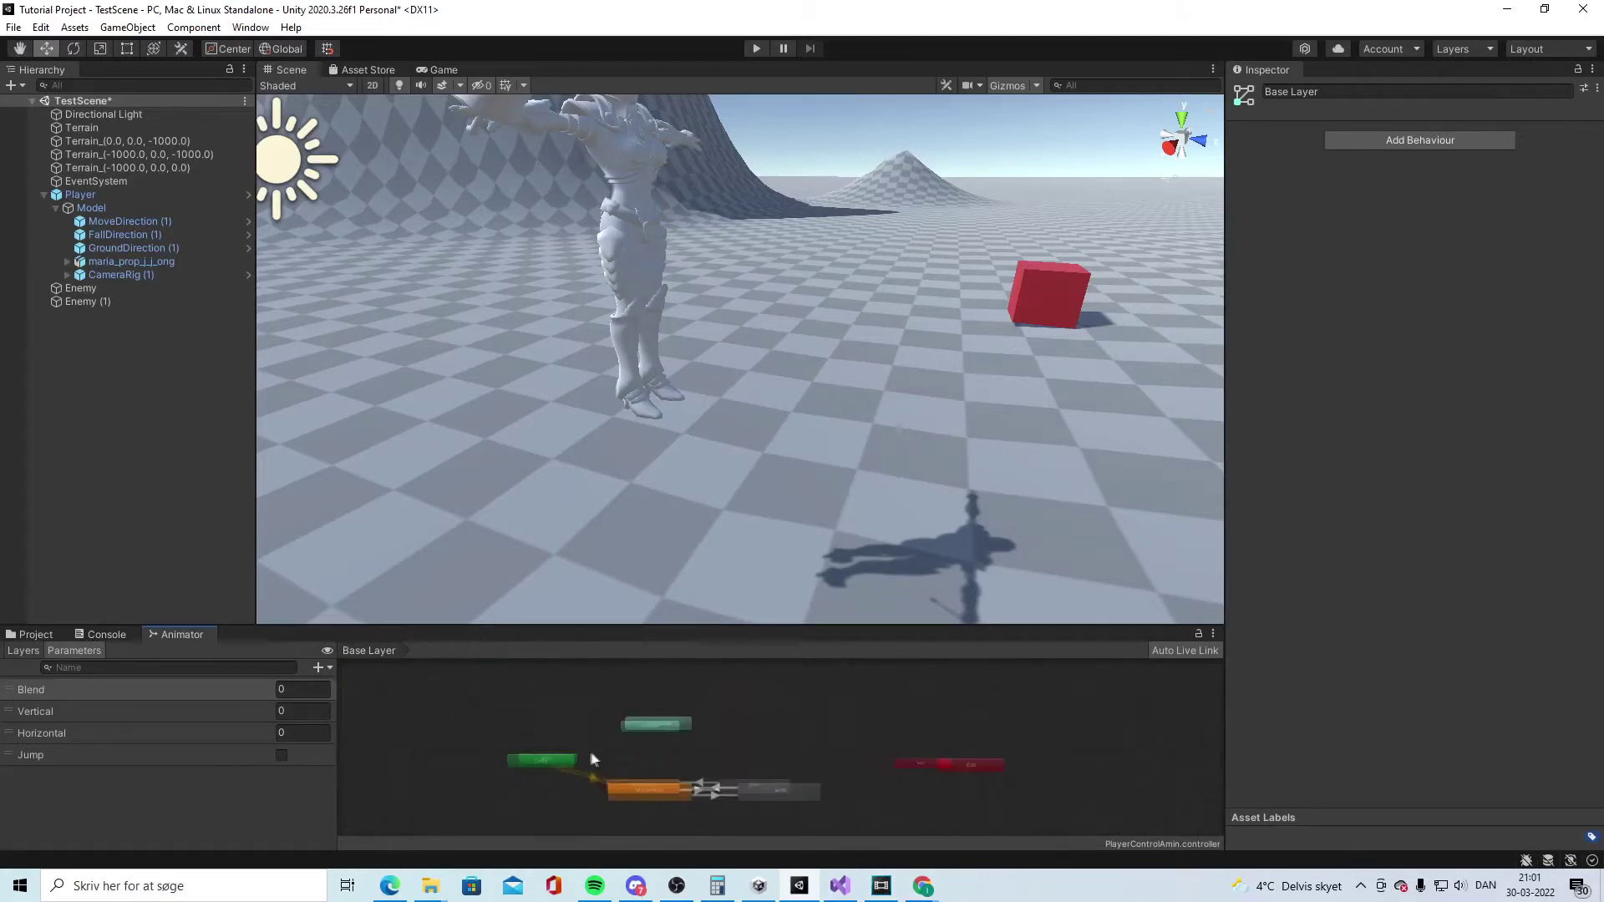
{"action": "middle_click_drag", "start_coordinate": [552, 767], "coordinate": [516, 666]}
{"action": "scroll", "coordinate": [717, 707], "scroll_direction": "down", "scroll_amount": 1}
{"action": "left_click", "coordinate": [707, 734]}
{"action": "left_click", "coordinate": [692, 694]}
{"action": "scroll", "coordinate": [692, 694], "scroll_direction": "down", "scroll_amount": 3}
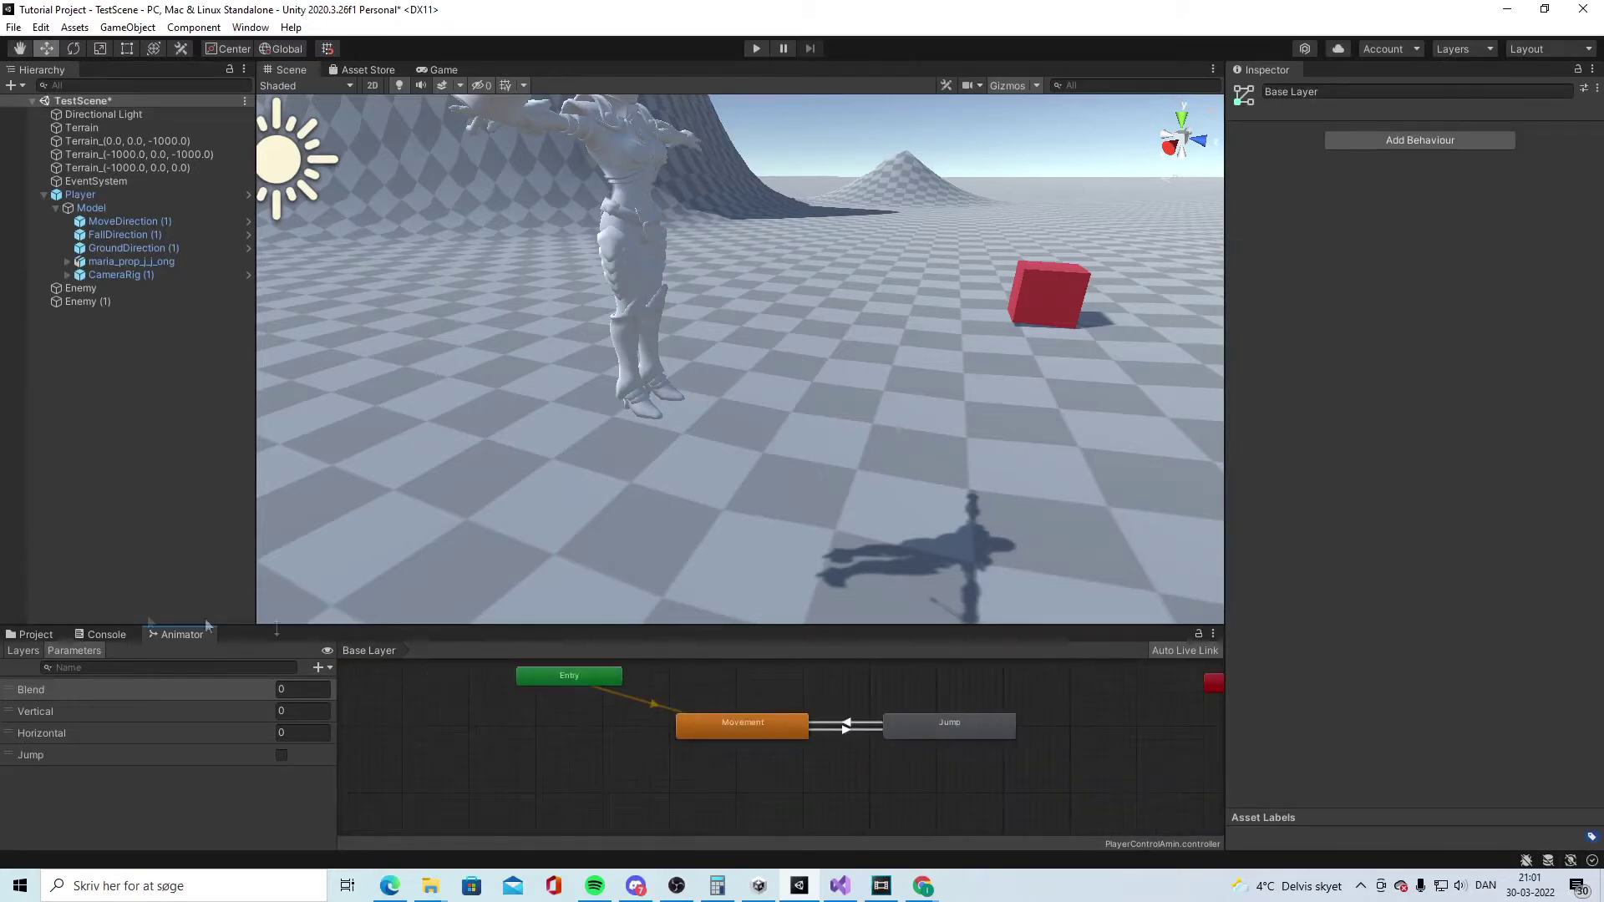
{"action": "middle_click_drag", "start_coordinate": [670, 765], "coordinate": [663, 804]}
{"action": "right_click", "coordinate": [714, 702]}
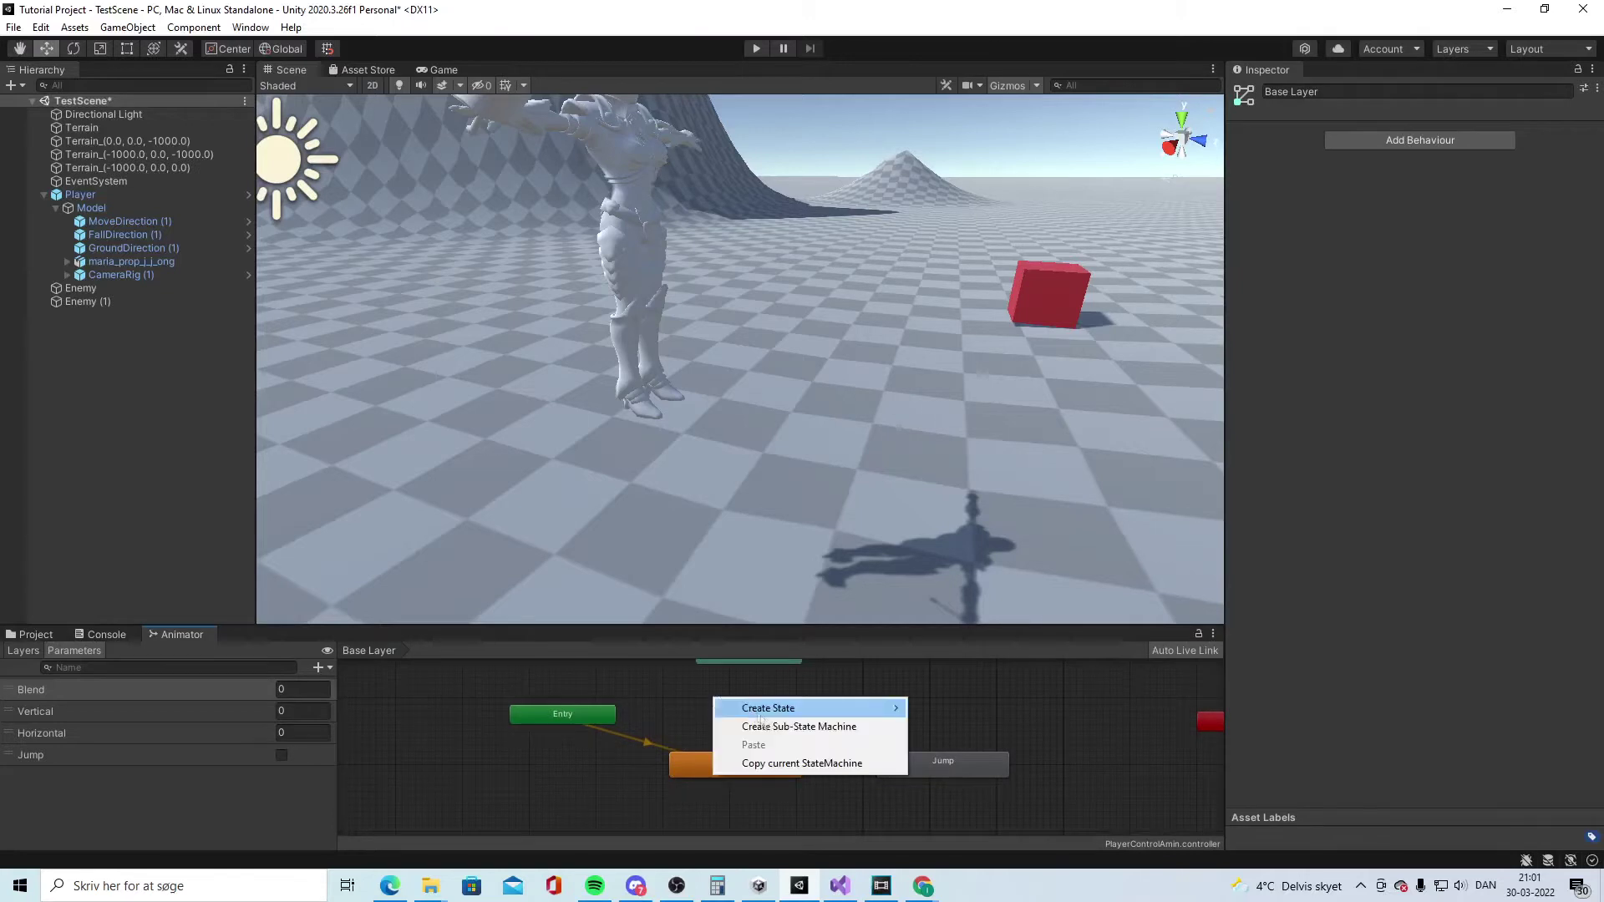
- Create a new blend-tree state in the Base Layer and name it Movement
{"action": "mouse_move", "coordinate": [783, 717]}
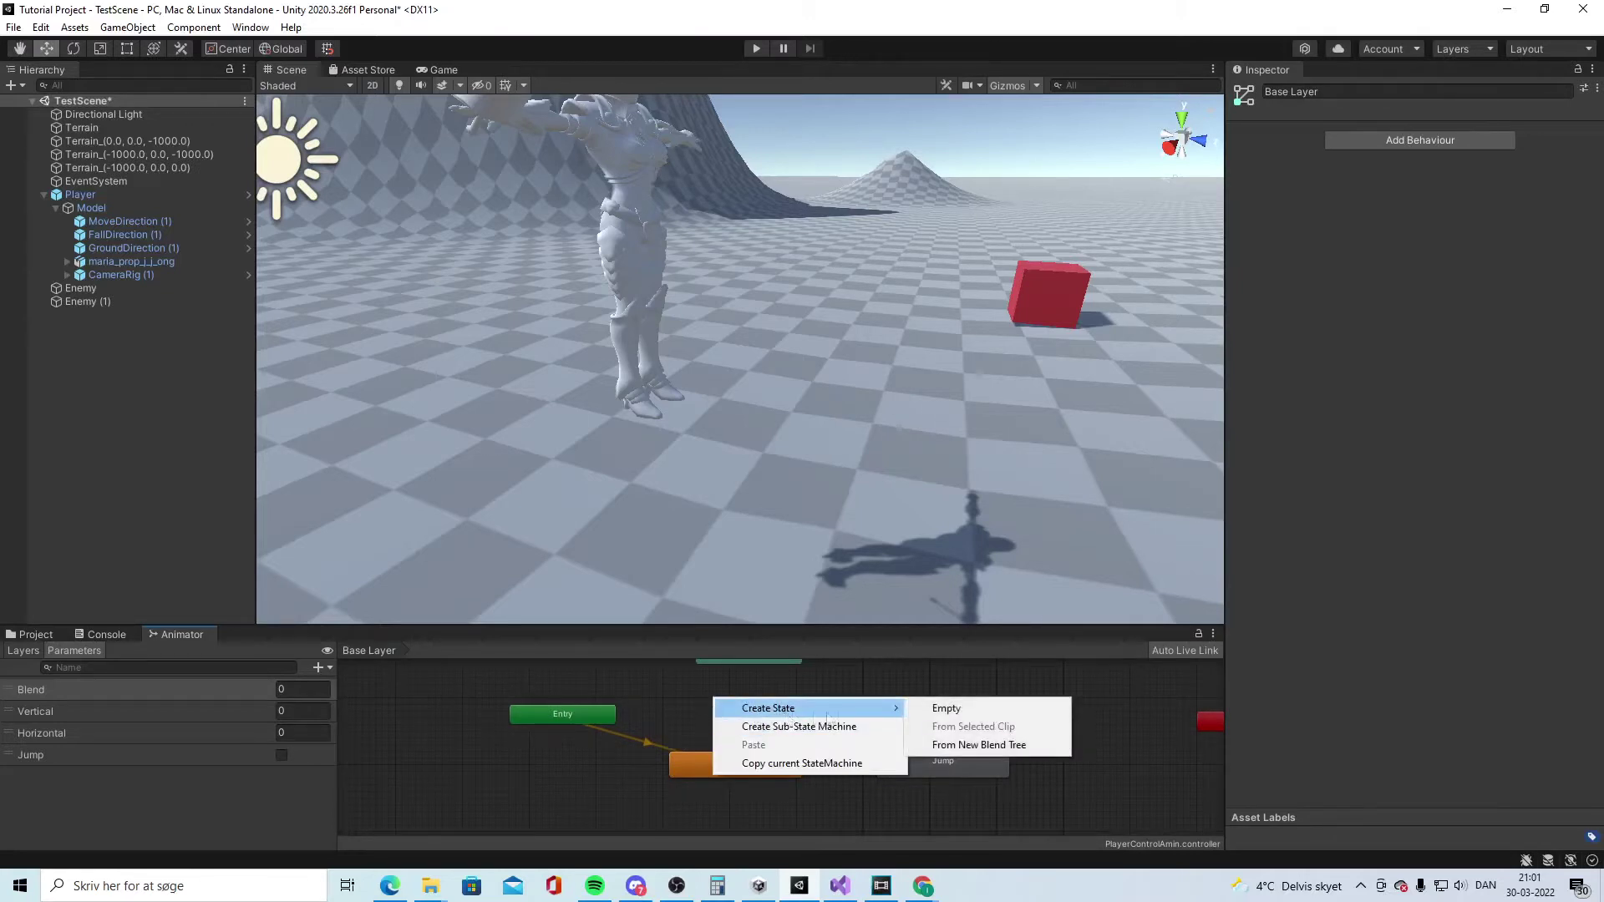
{"action": "left_click", "coordinate": [998, 746]}
{"action": "double_click", "coordinate": [778, 709]}
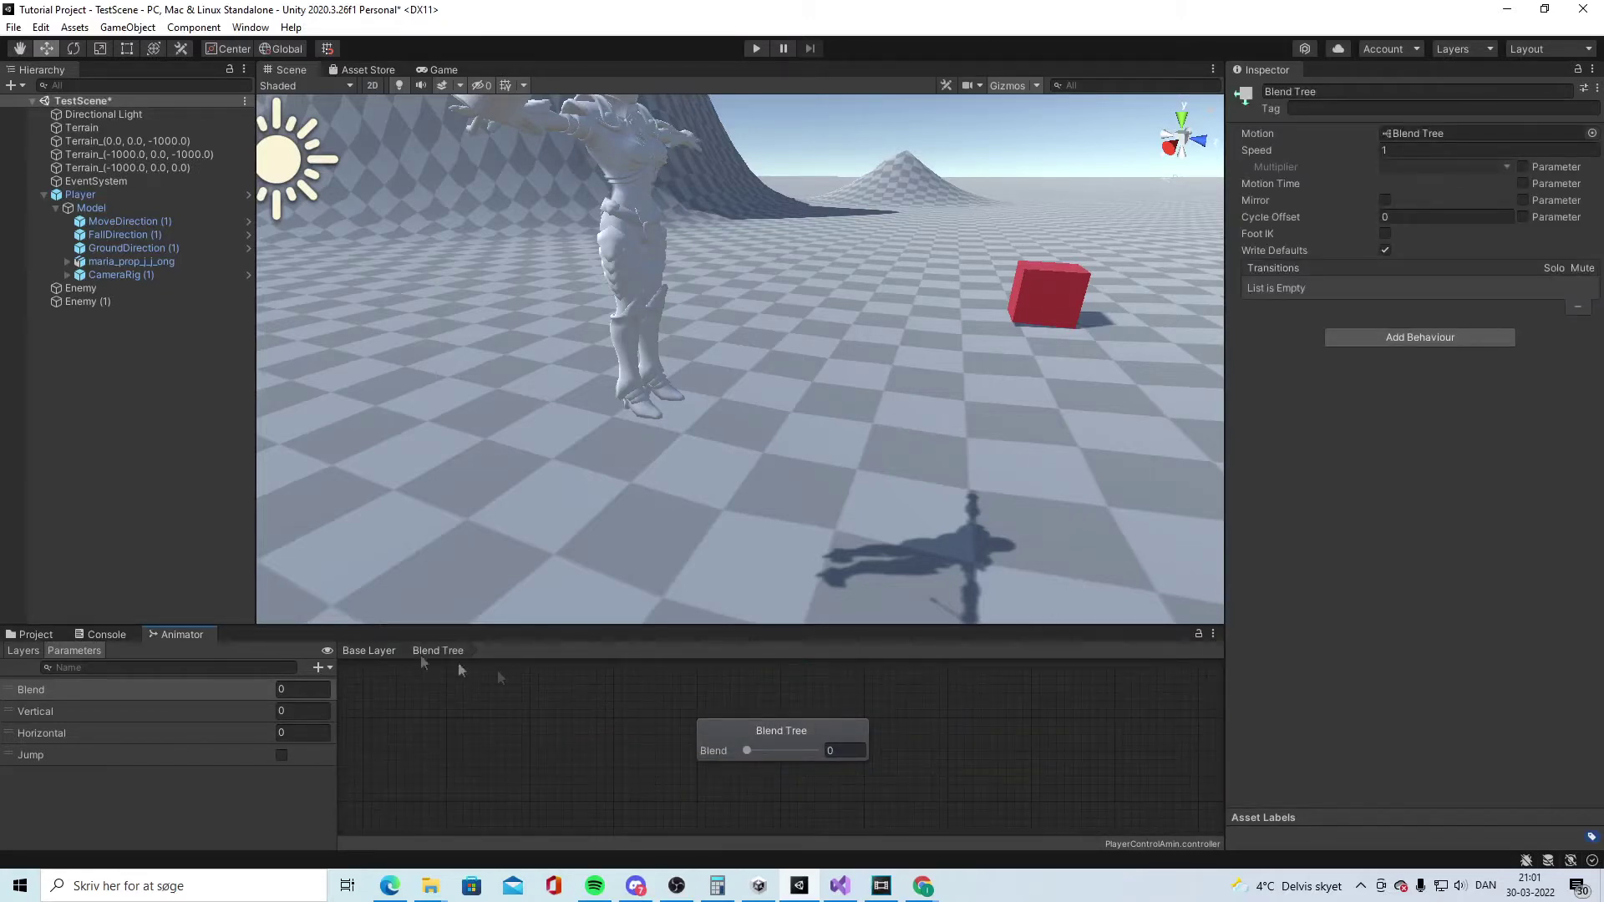
{"action": "left_click", "coordinate": [374, 653]}
{"action": "left_click", "coordinate": [1321, 91]}
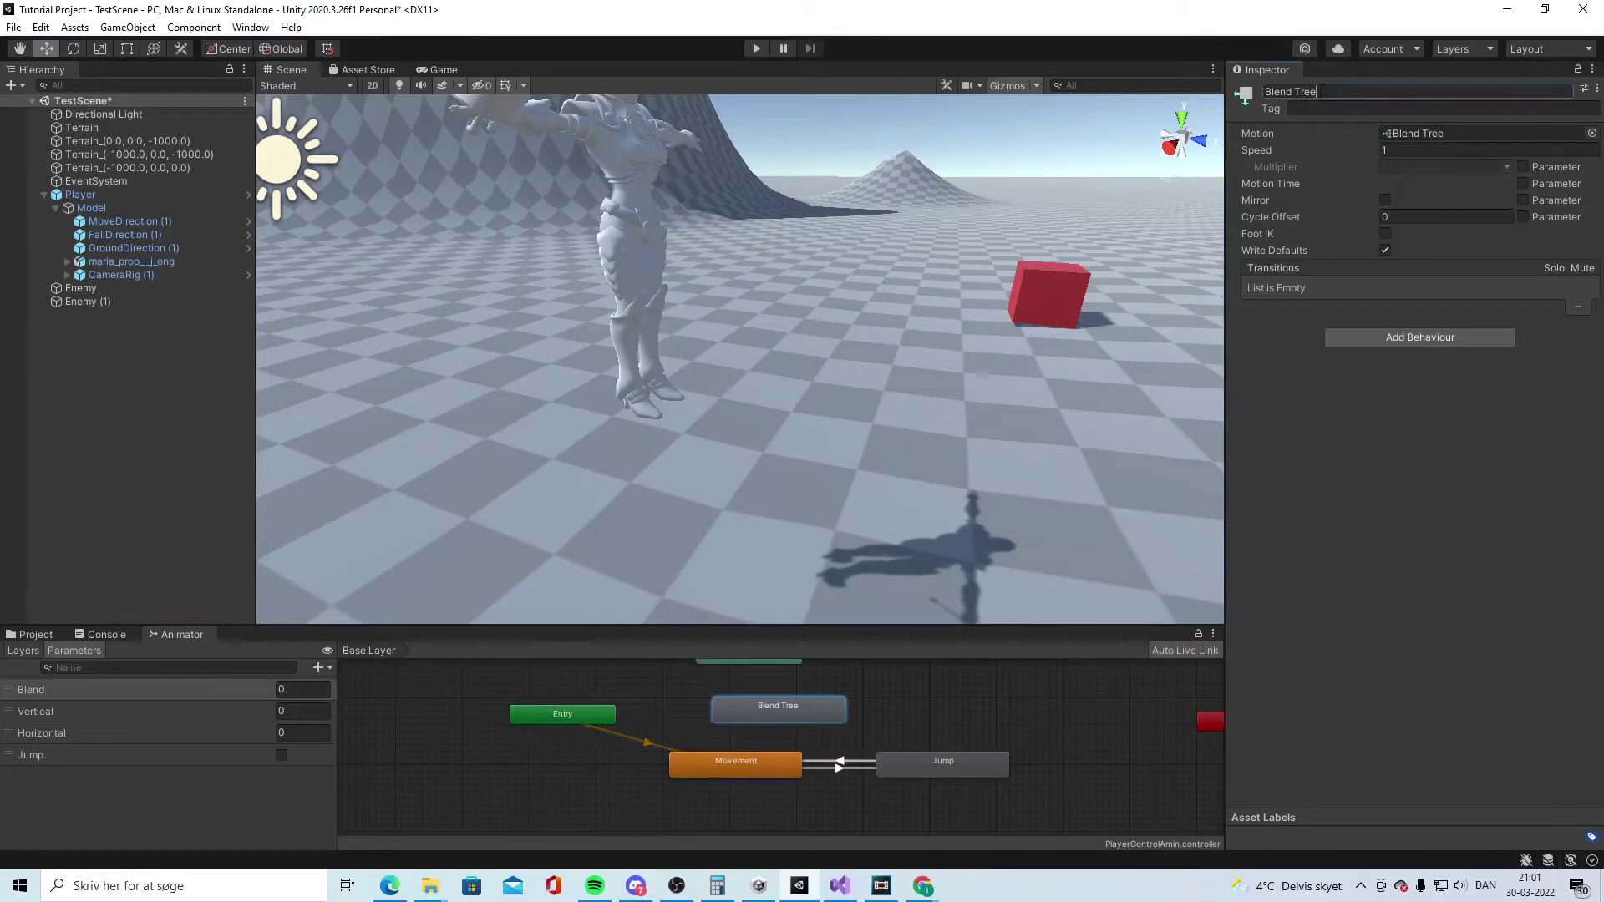
{"action": "type", "text": "Movement"}
{"action": "key", "text": "Return"}
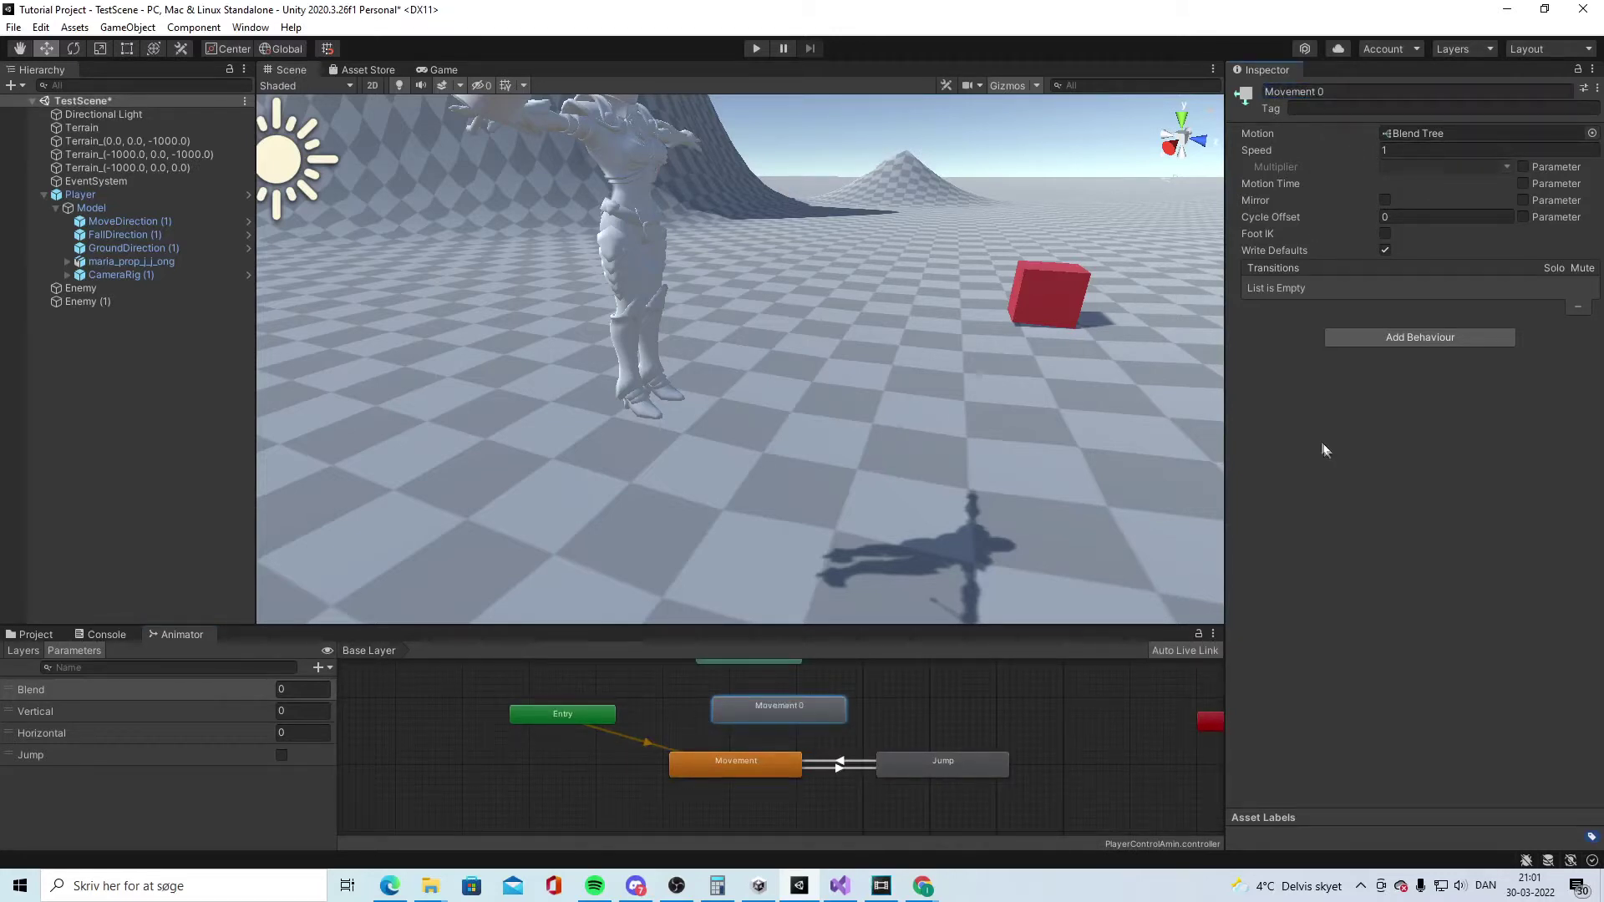
- Set the Movement 0 blend tree's Blend Type to 2D Simple Directional
{"action": "double_click", "coordinate": [800, 704]}
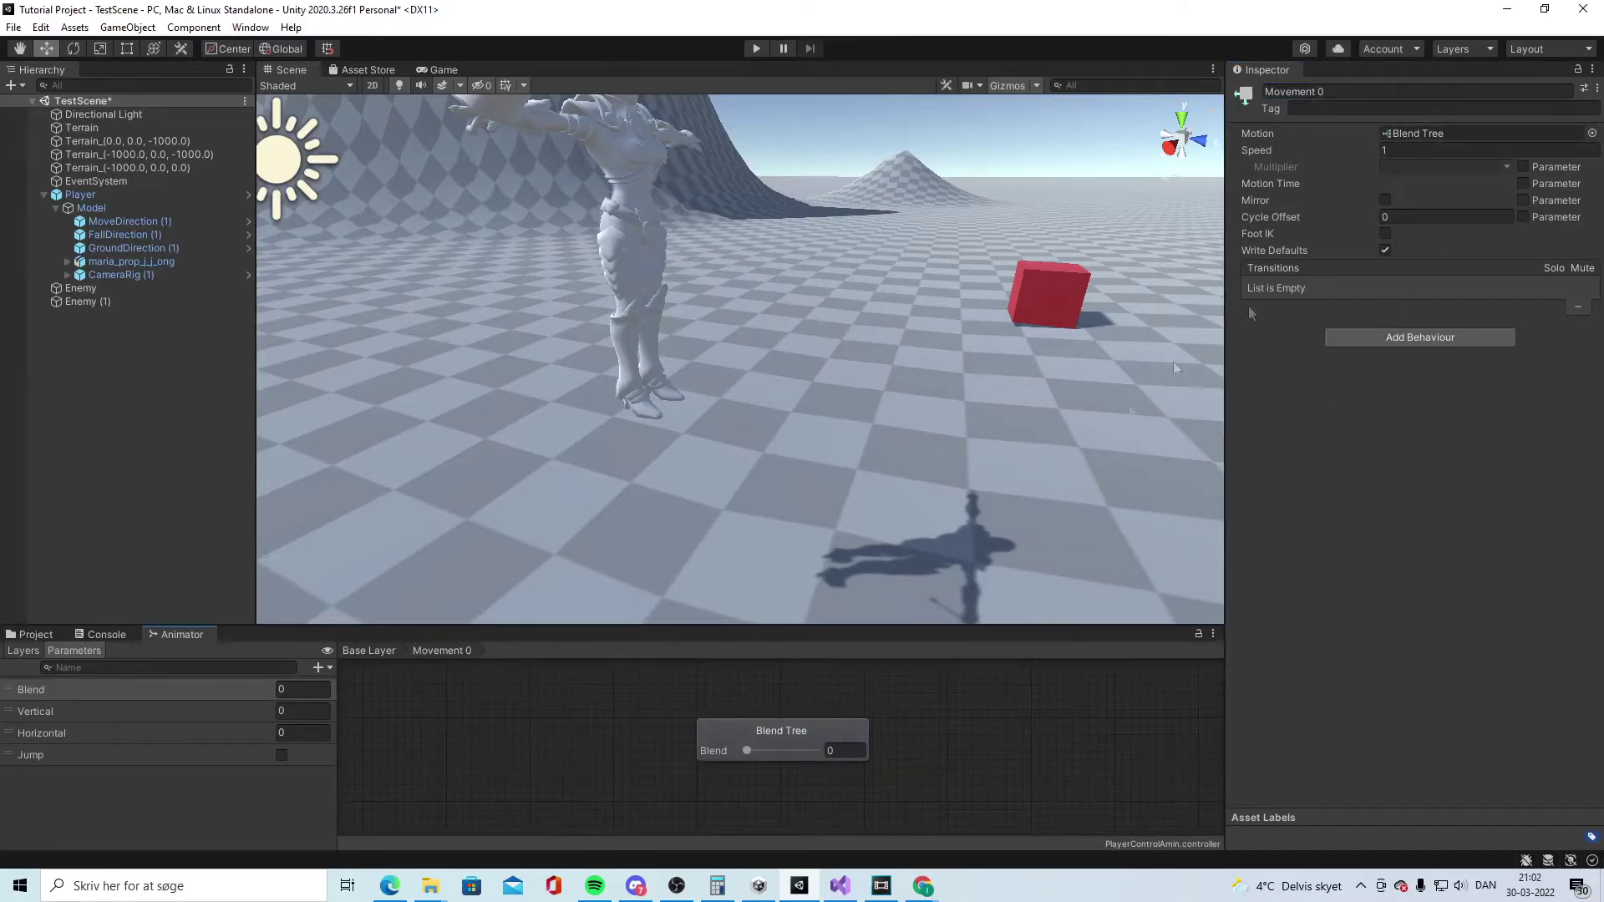
{"action": "left_click", "coordinate": [799, 739]}
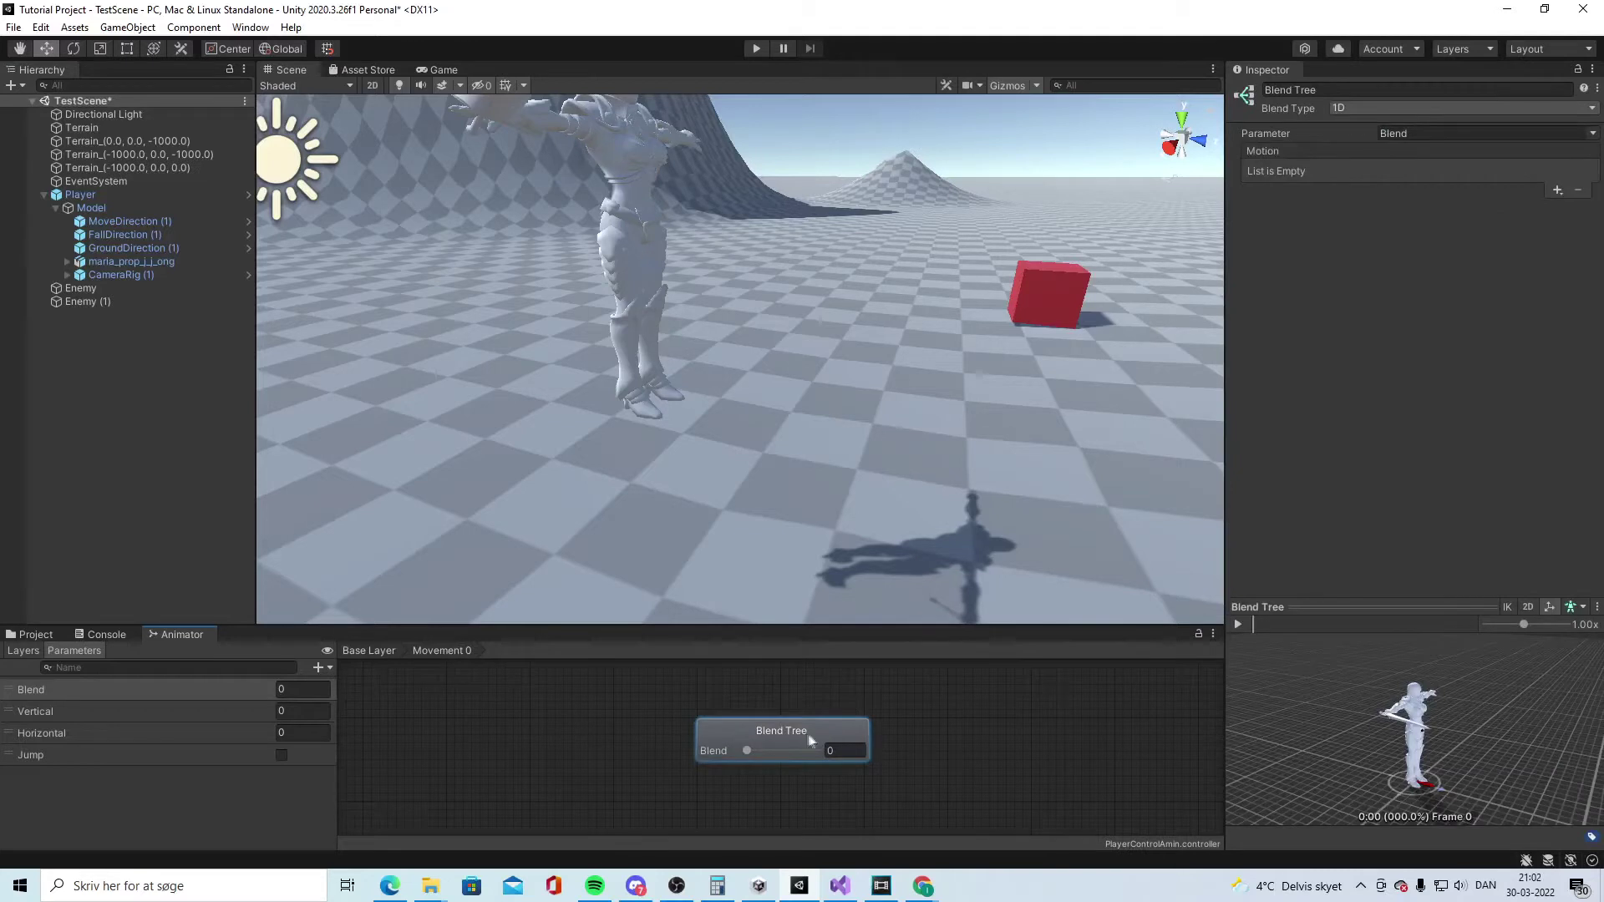
{"action": "left_click", "coordinate": [1582, 109]}
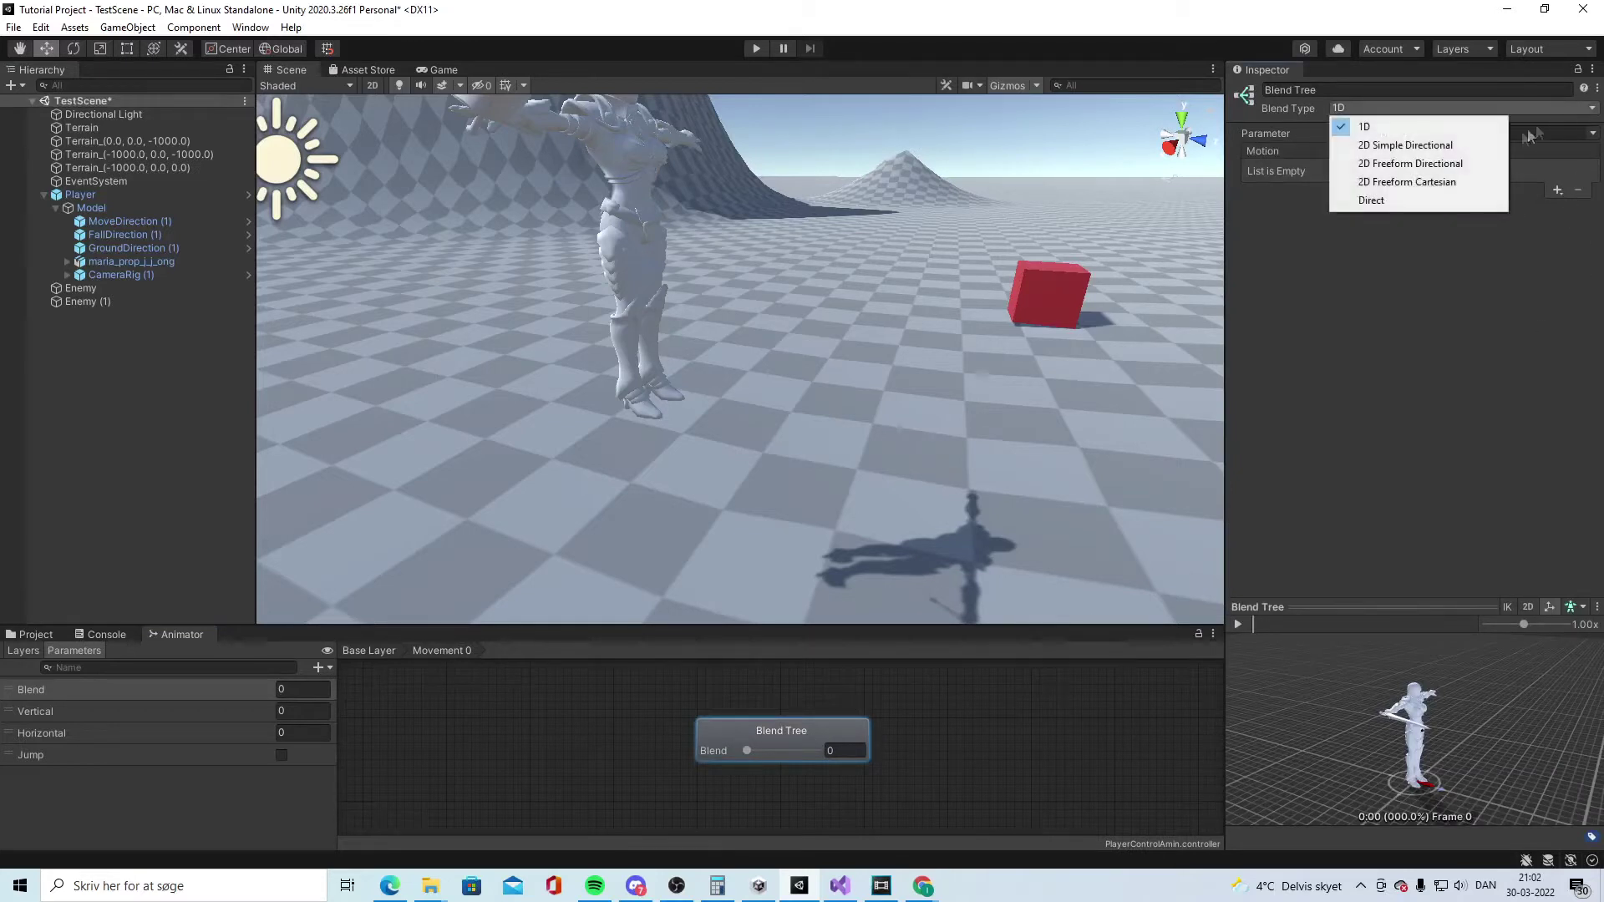
{"action": "left_click", "coordinate": [1474, 147]}
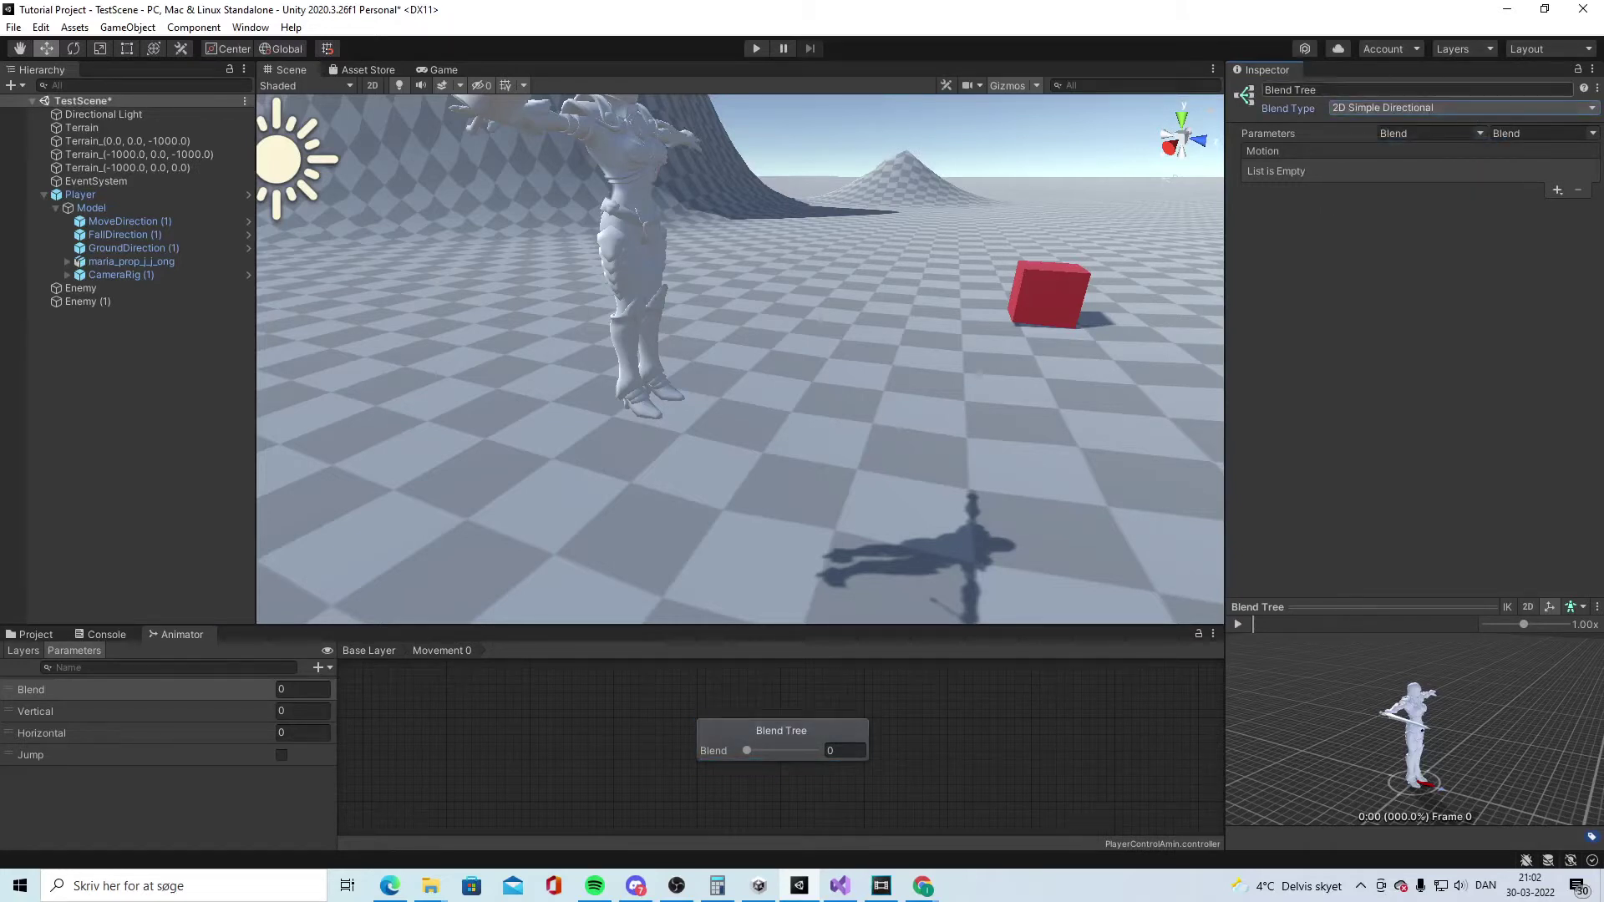
{"action": "left_click", "coordinate": [391, 652]}
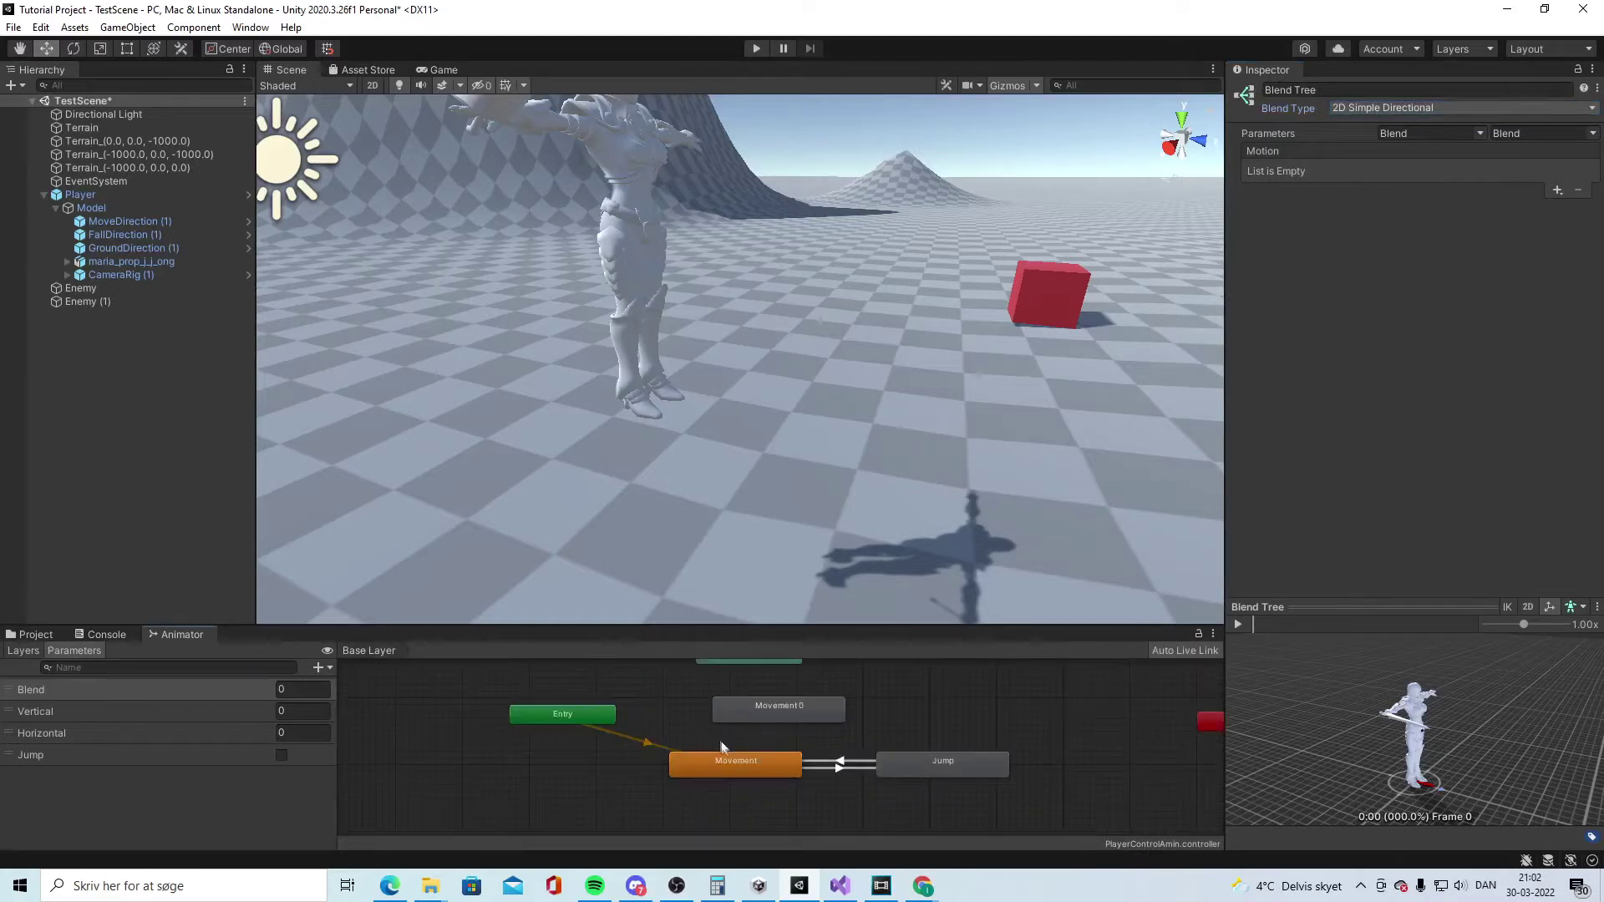
- Review the existing Movement blend tree's motions, then select the Movement 0 state
{"action": "double_click", "coordinate": [719, 770]}
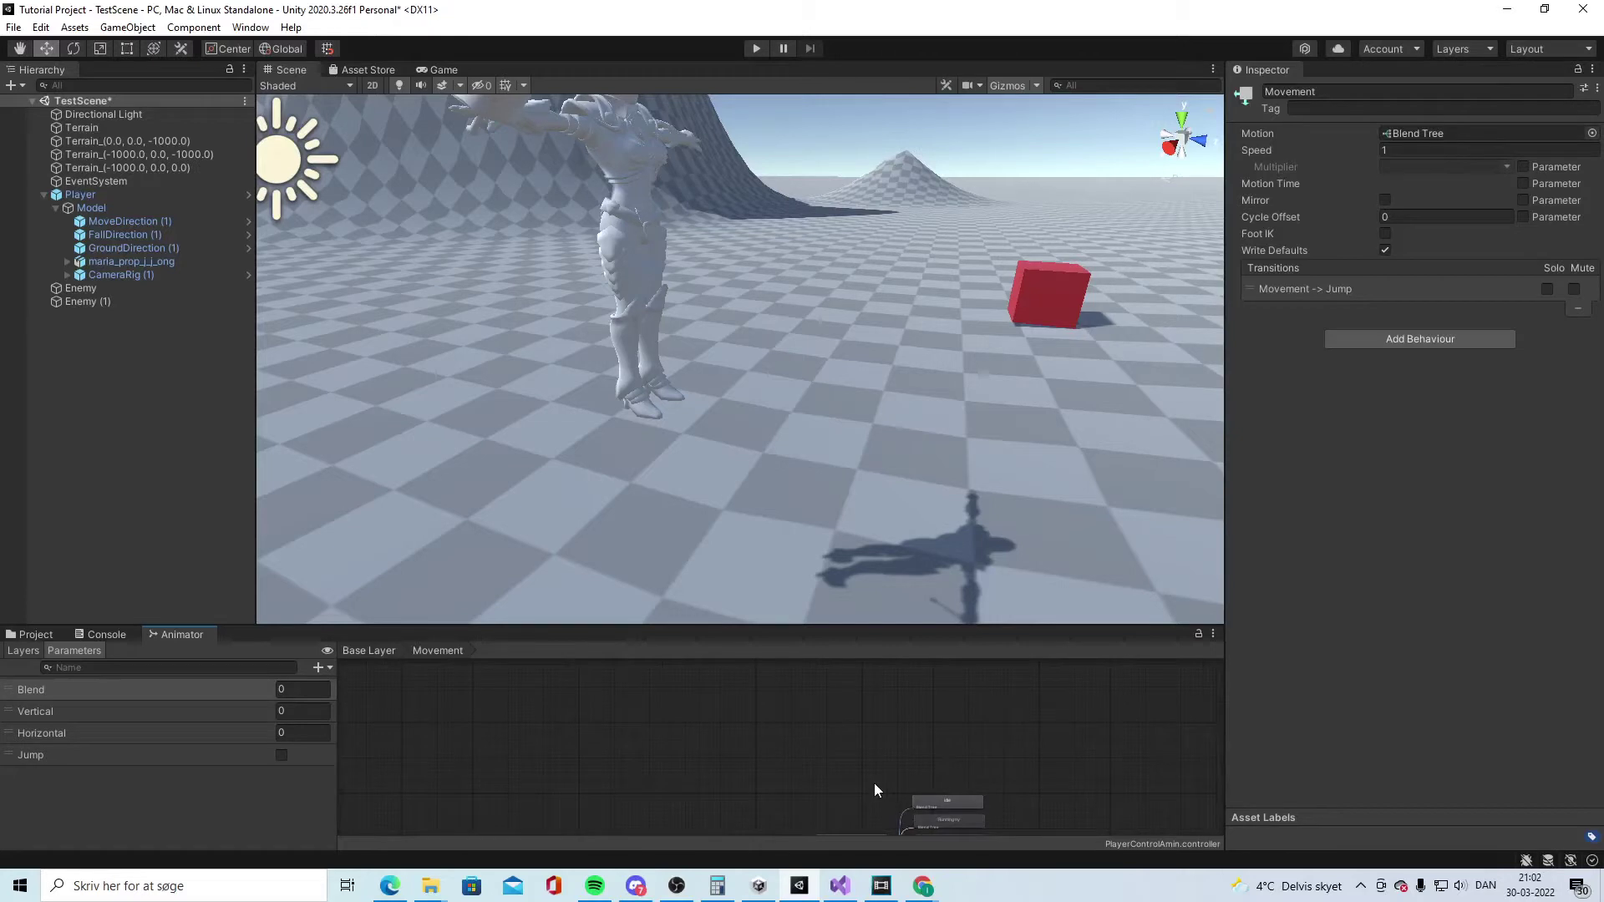
{"action": "left_click", "coordinate": [848, 757]}
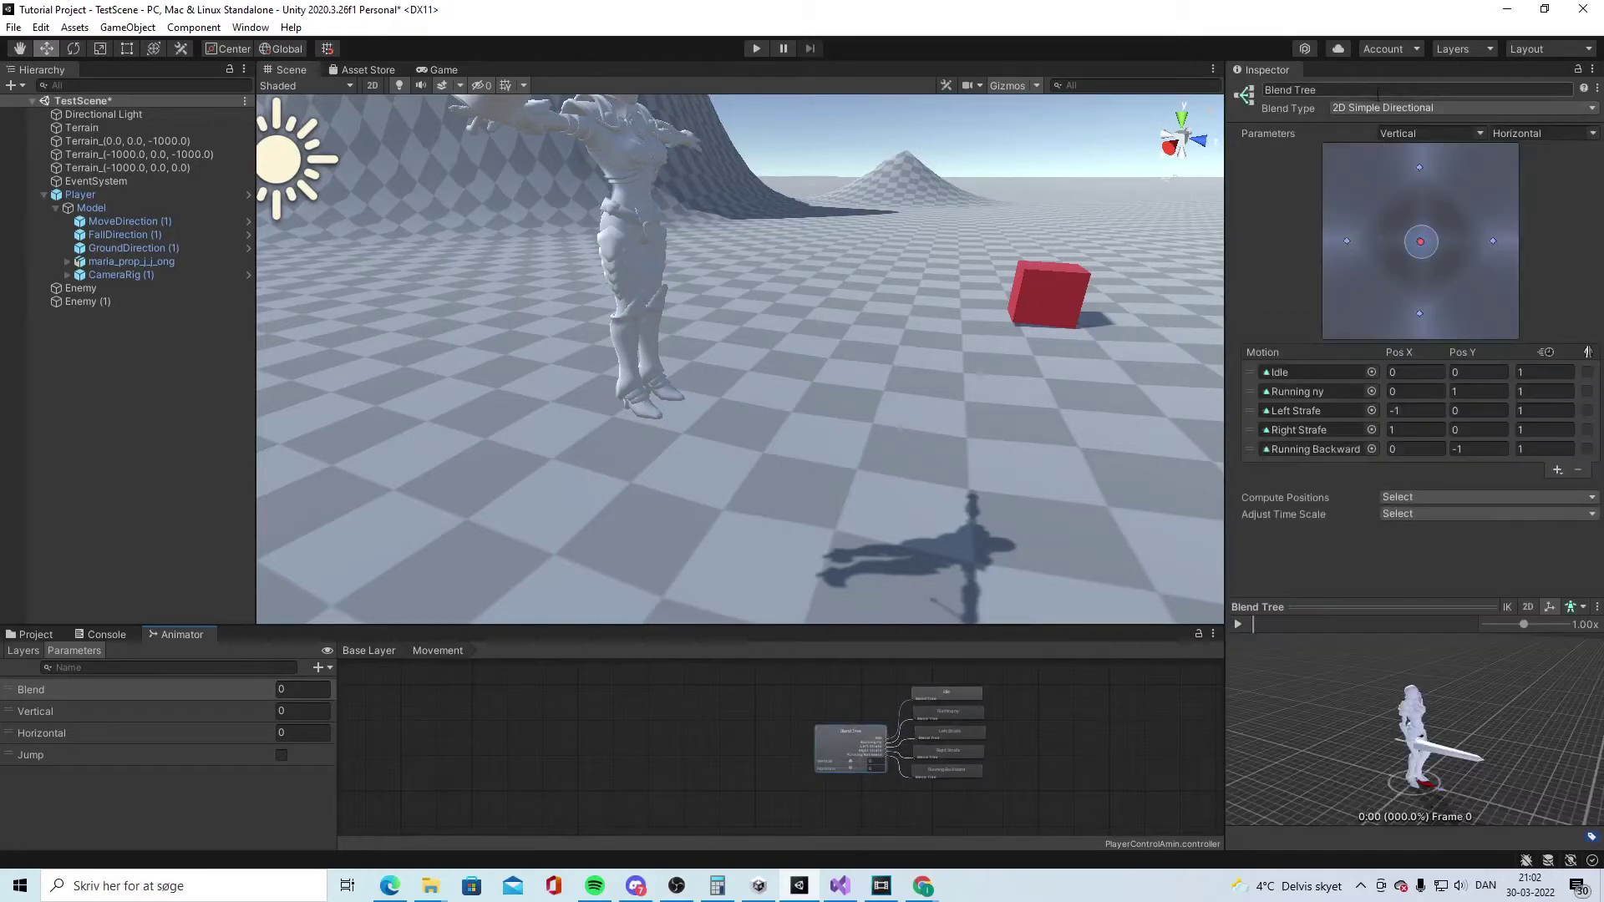
{"action": "left_click", "coordinate": [369, 650]}
{"action": "left_click", "coordinate": [812, 716]}
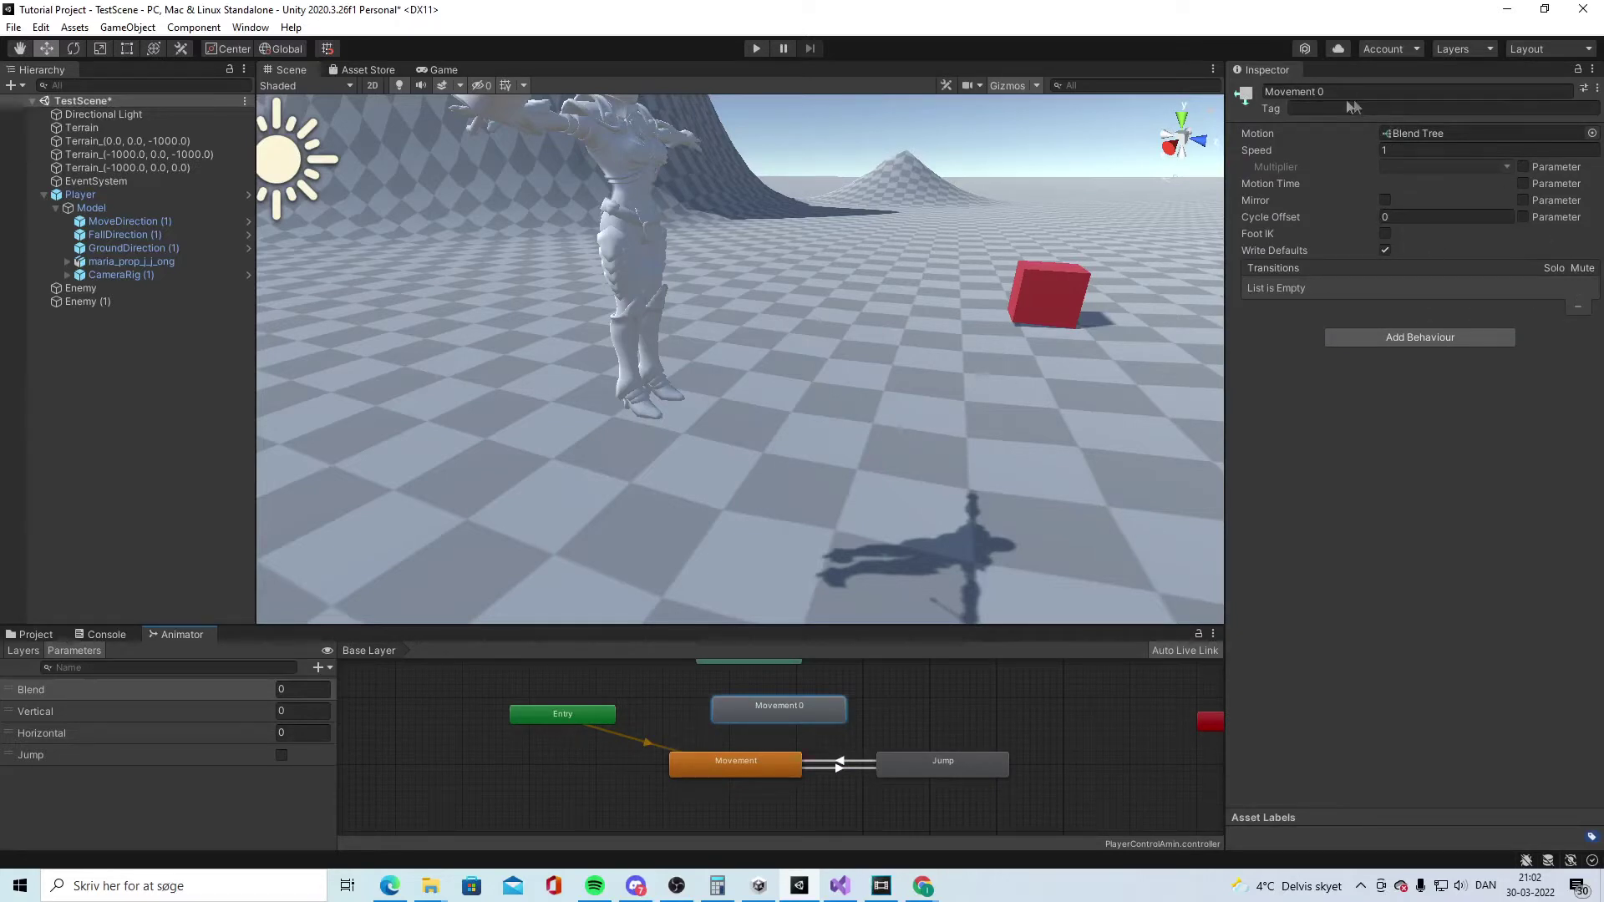
- Add five empty motion slots to the Movement 0 blend tree
{"action": "double_click", "coordinate": [781, 709]}
{"action": "left_click", "coordinate": [1557, 191]}
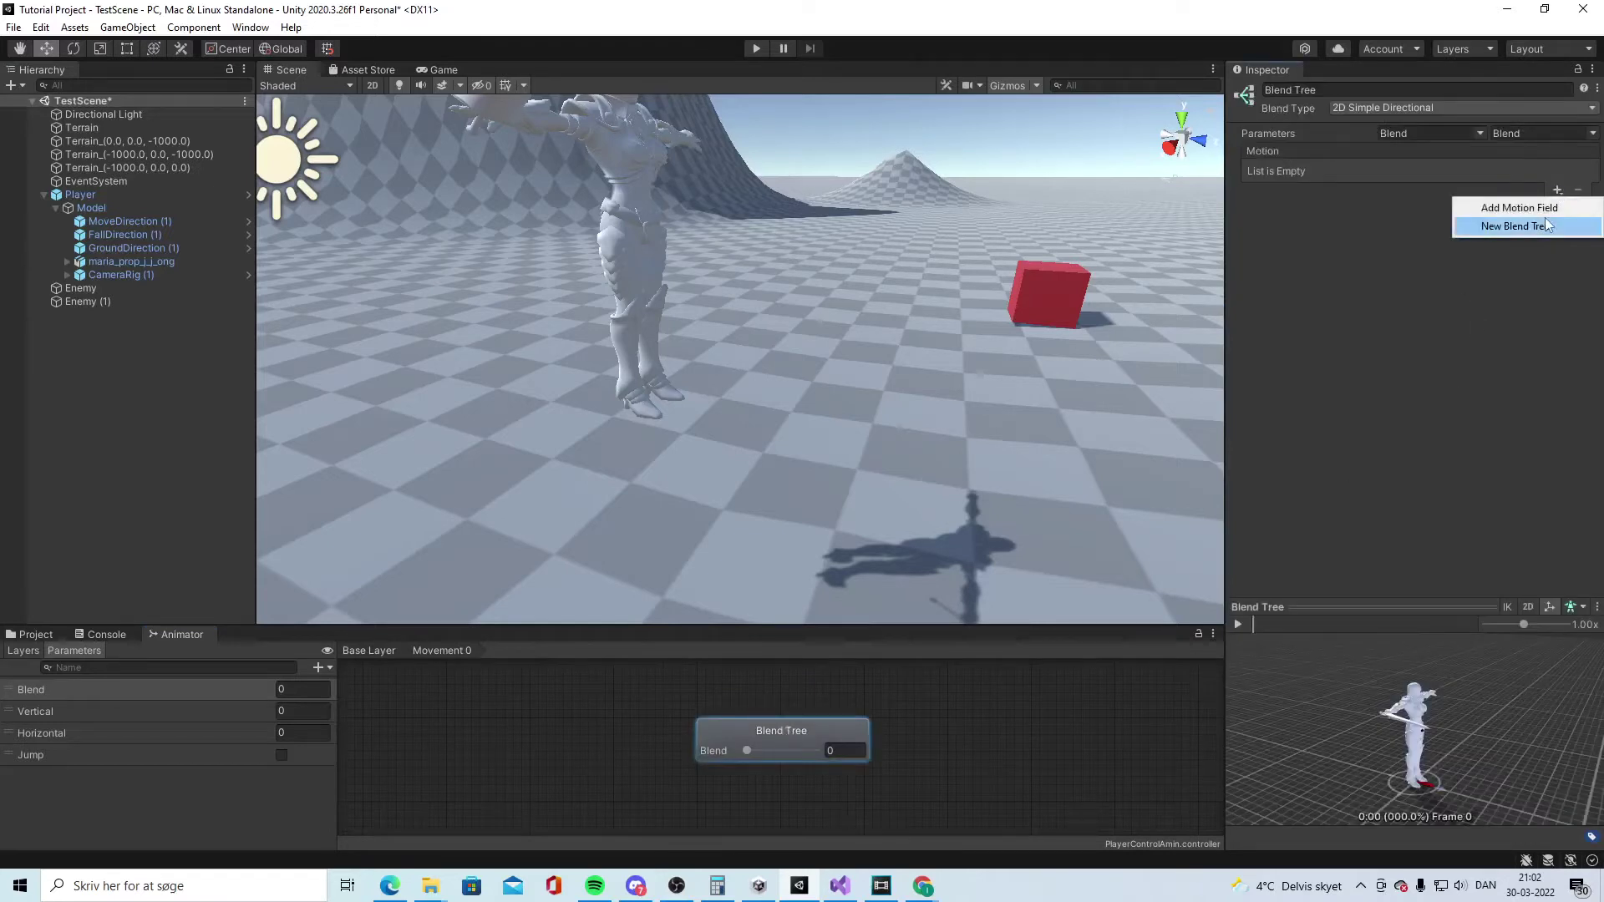
{"action": "left_click", "coordinate": [1558, 205]}
{"action": "left_click", "coordinate": [1557, 194]}
{"action": "left_click", "coordinate": [1558, 207]}
{"action": "left_click", "coordinate": [1555, 411]}
{"action": "left_click", "coordinate": [1553, 430]}
{"action": "left_click", "coordinate": [1556, 429]}
{"action": "left_click", "coordinate": [1556, 449]}
{"action": "left_click", "coordinate": [1556, 448]}
{"action": "left_click", "coordinate": [1546, 468]}
{"action": "left_click", "coordinate": [1406, 372]}
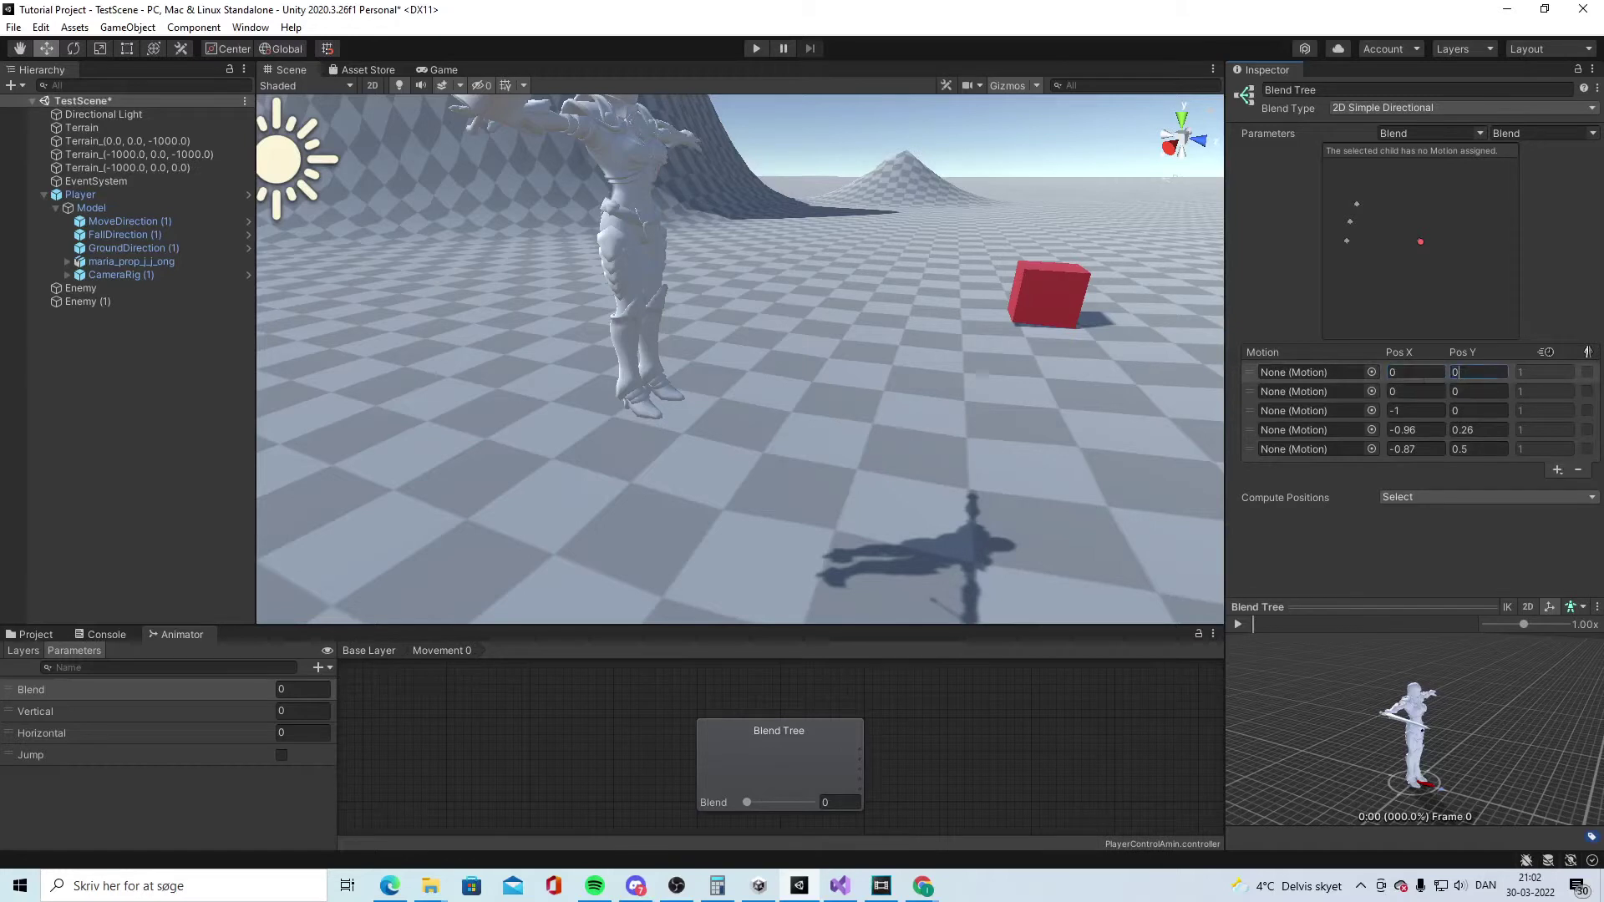
- Assign the Idle clip to the first motion slot at (0,0)
{"action": "left_click", "coordinate": [1372, 372]}
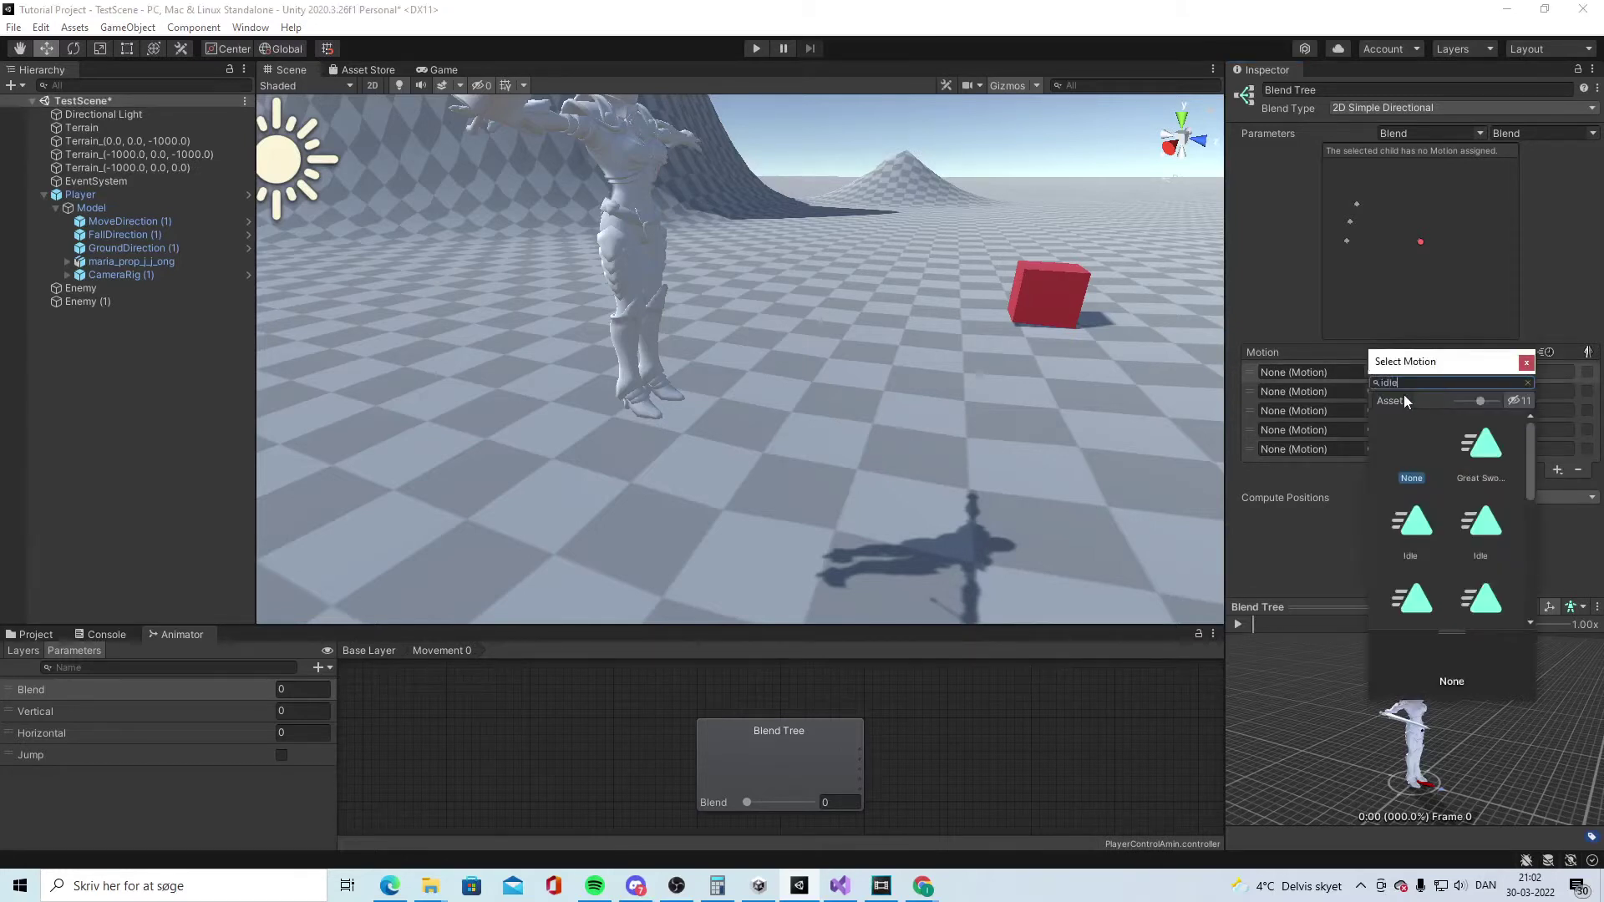
{"action": "type", "text": "idle"}
{"action": "left_click", "coordinate": [1477, 538]}
{"action": "left_click", "coordinate": [1476, 537]}
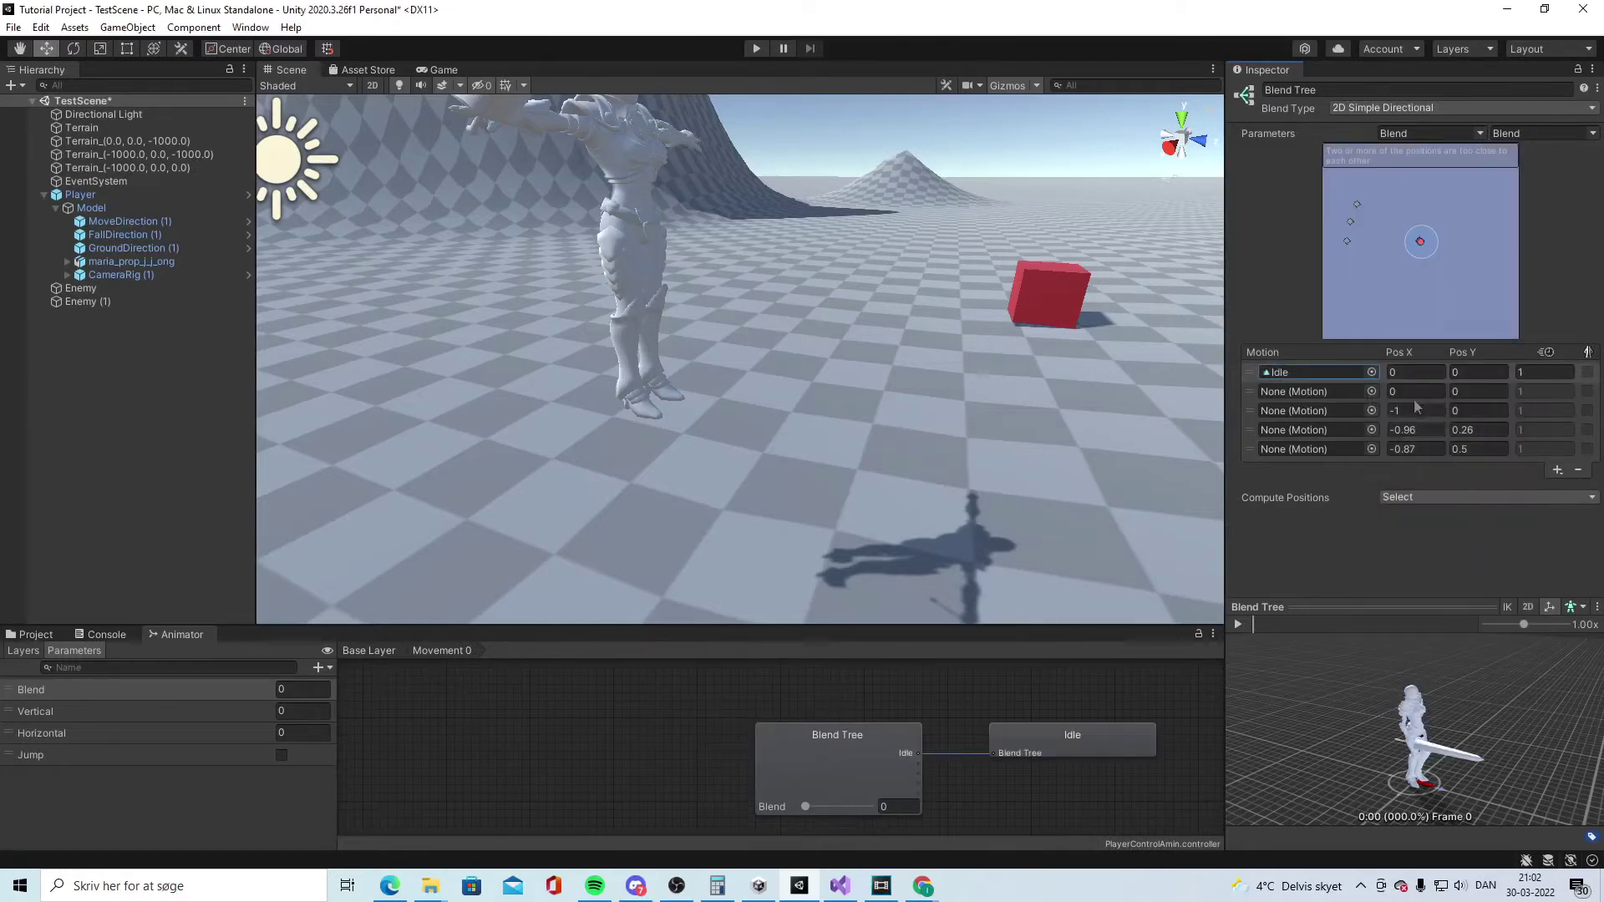
- Place Running ny in the second slot at position (0,1)
{"action": "left_click", "coordinate": [1416, 391]}
{"action": "key", "text": "Tab"}
{"action": "type", "text": "1"}
{"action": "key", "text": "Return"}
{"action": "left_click", "coordinate": [1372, 410]}
{"action": "type", "text": "runni"}
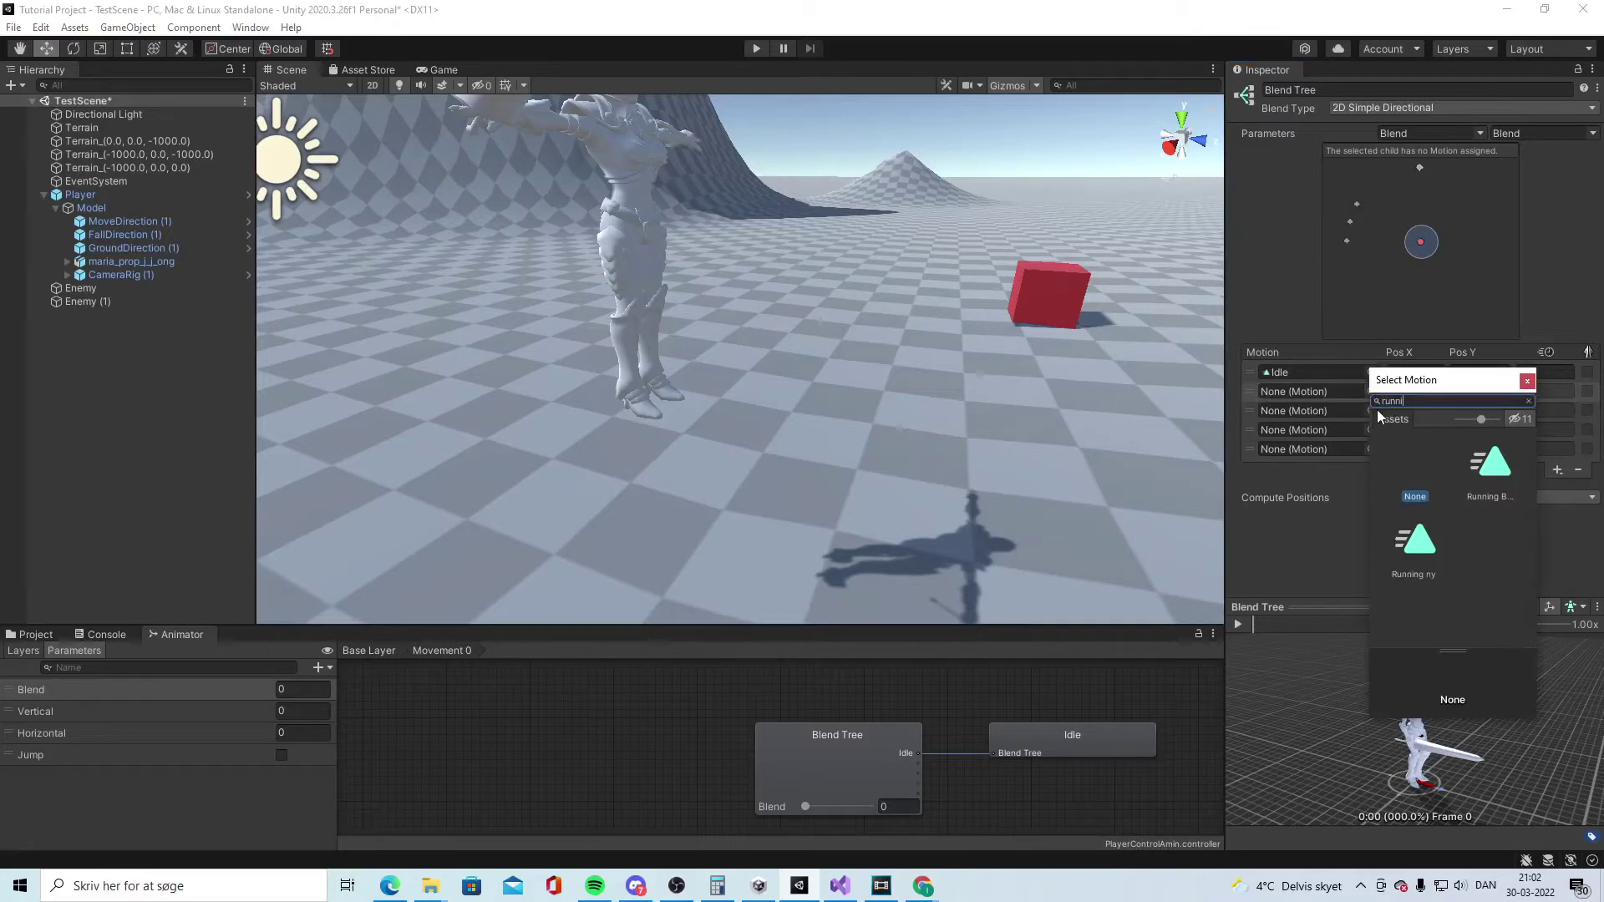
{"action": "double_click", "coordinate": [1427, 543]}
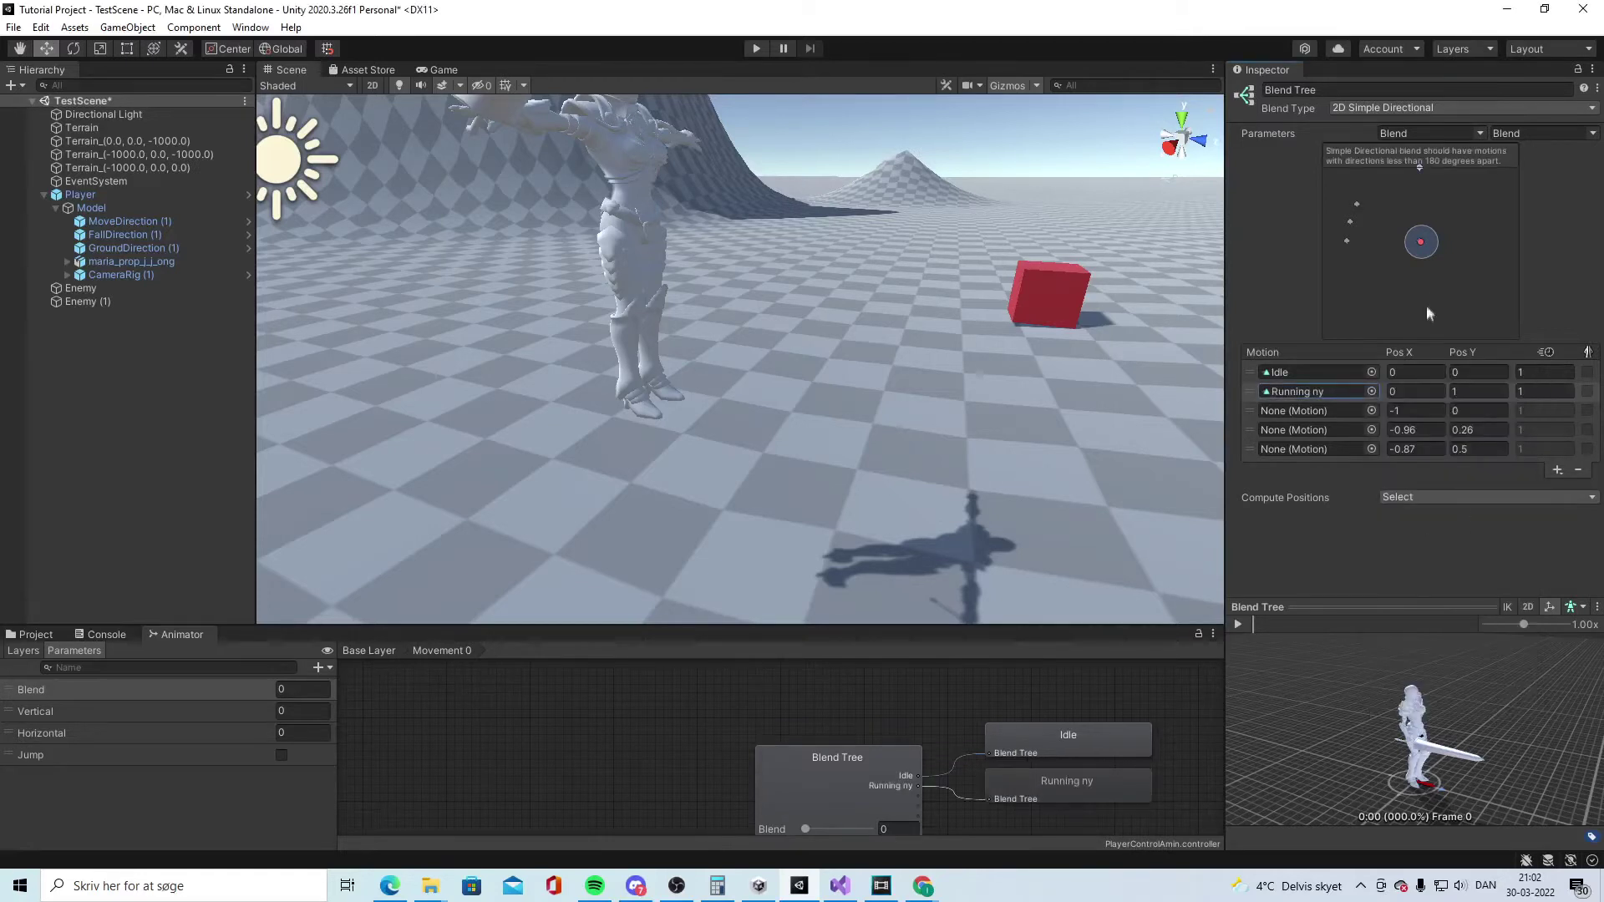
- Place Right Strafe in the third slot at position (1,0)
{"action": "left_click", "coordinate": [1411, 410]}
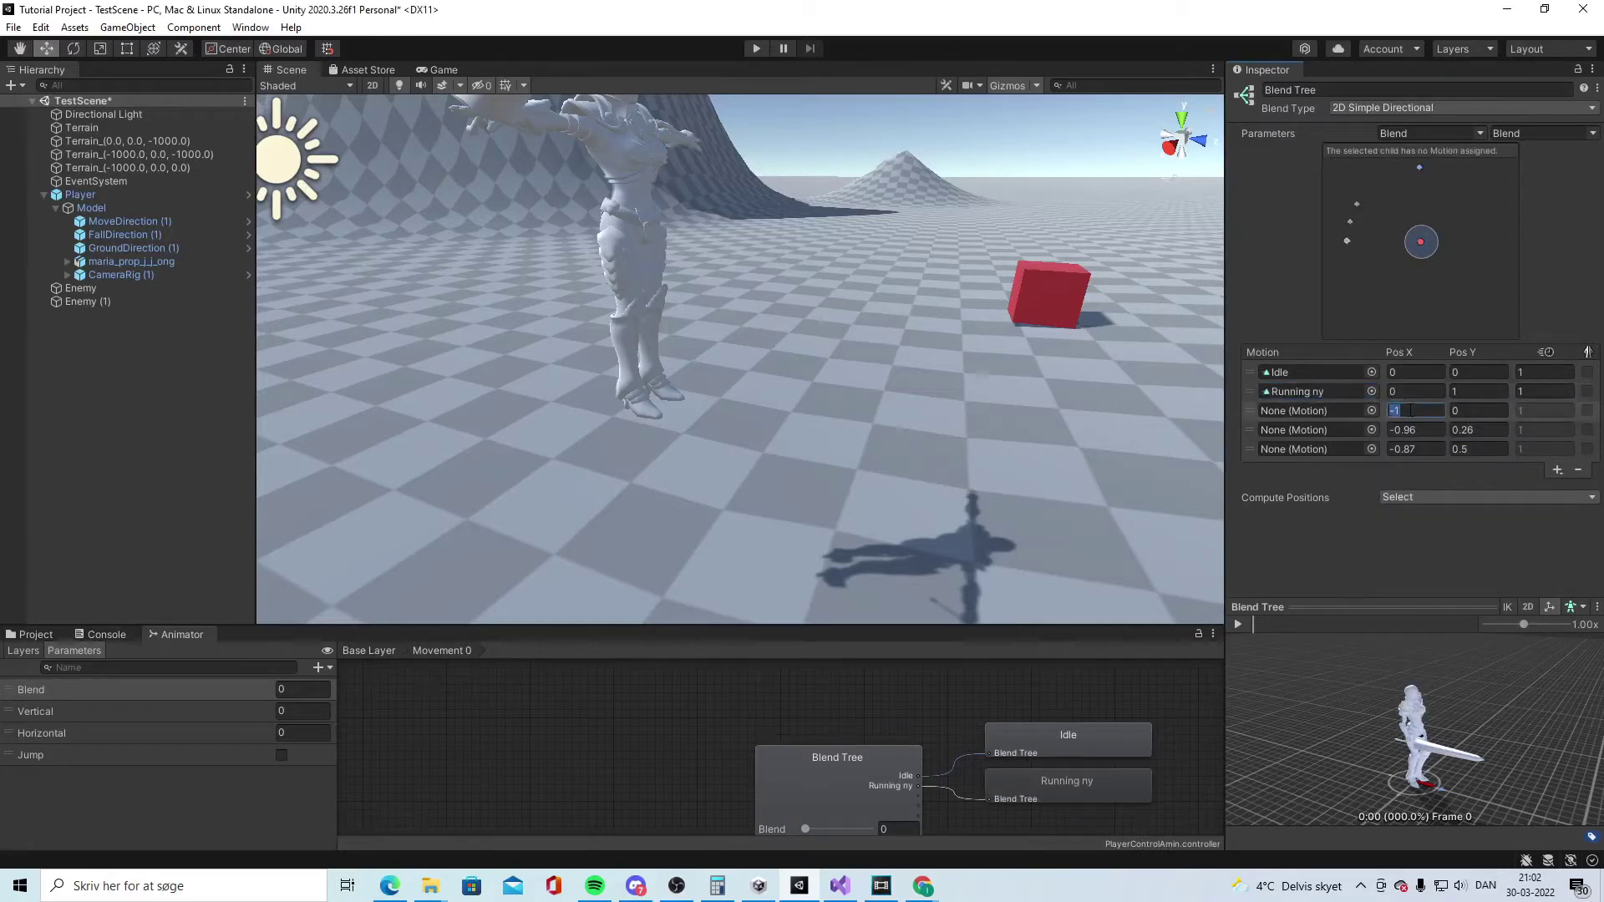
{"action": "type", "text": "1"}
{"action": "key", "text": "Tab"}
{"action": "key", "text": "Return"}
{"action": "left_click", "coordinate": [1371, 410]}
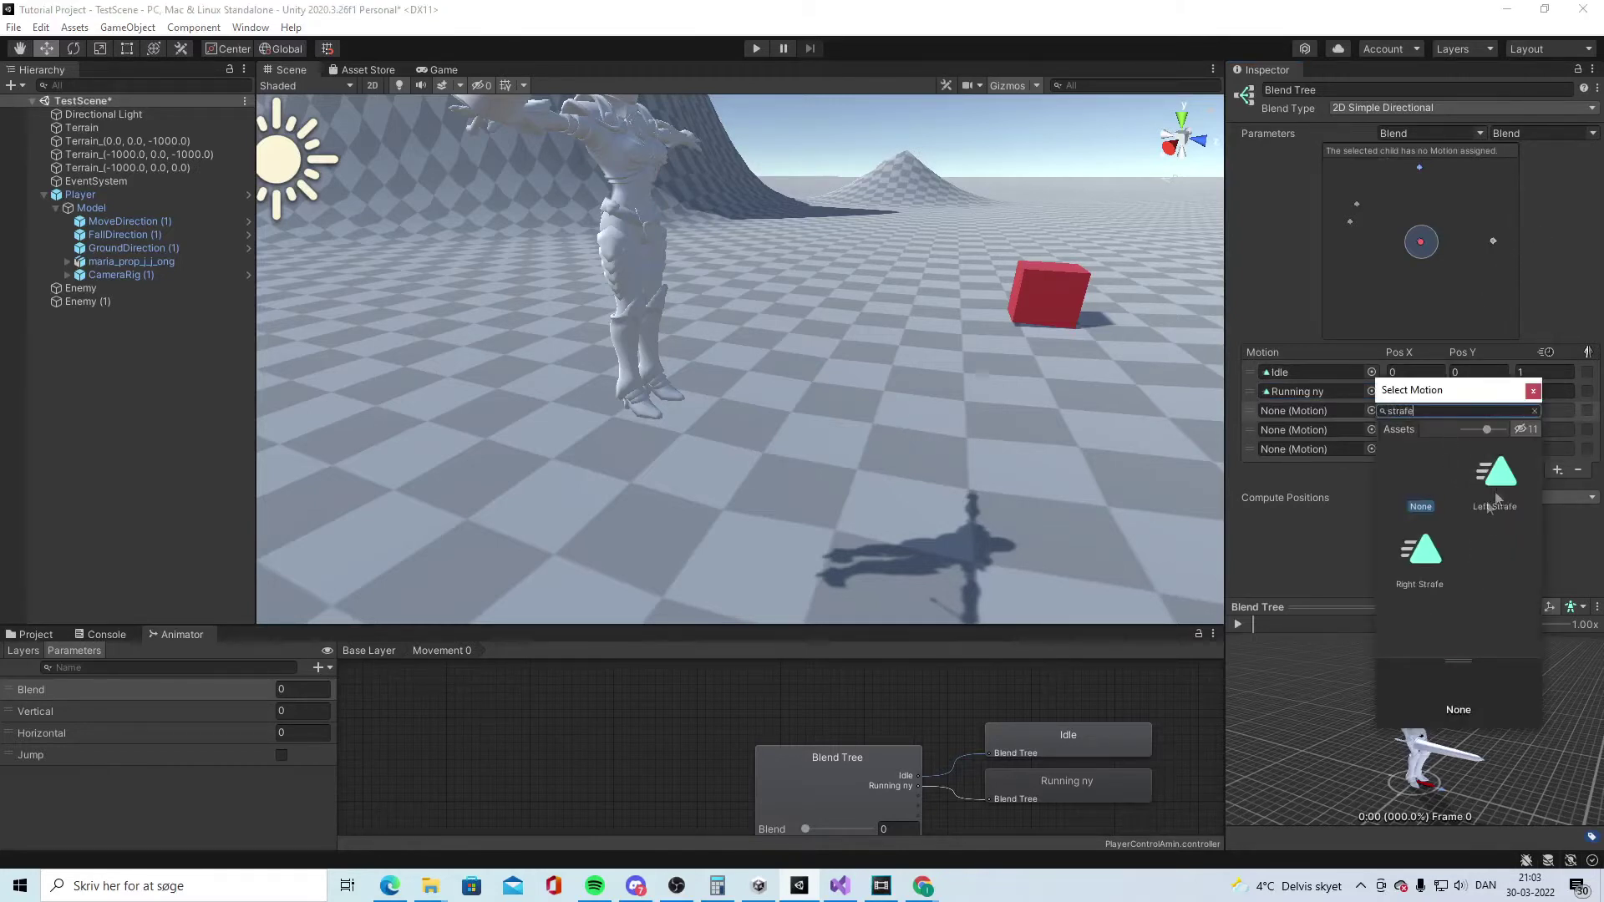
{"action": "double_click", "coordinate": [1499, 497]}
- Place Left Strafe in the fourth slot at position (-1,0)
{"action": "left_click", "coordinate": [1433, 429]}
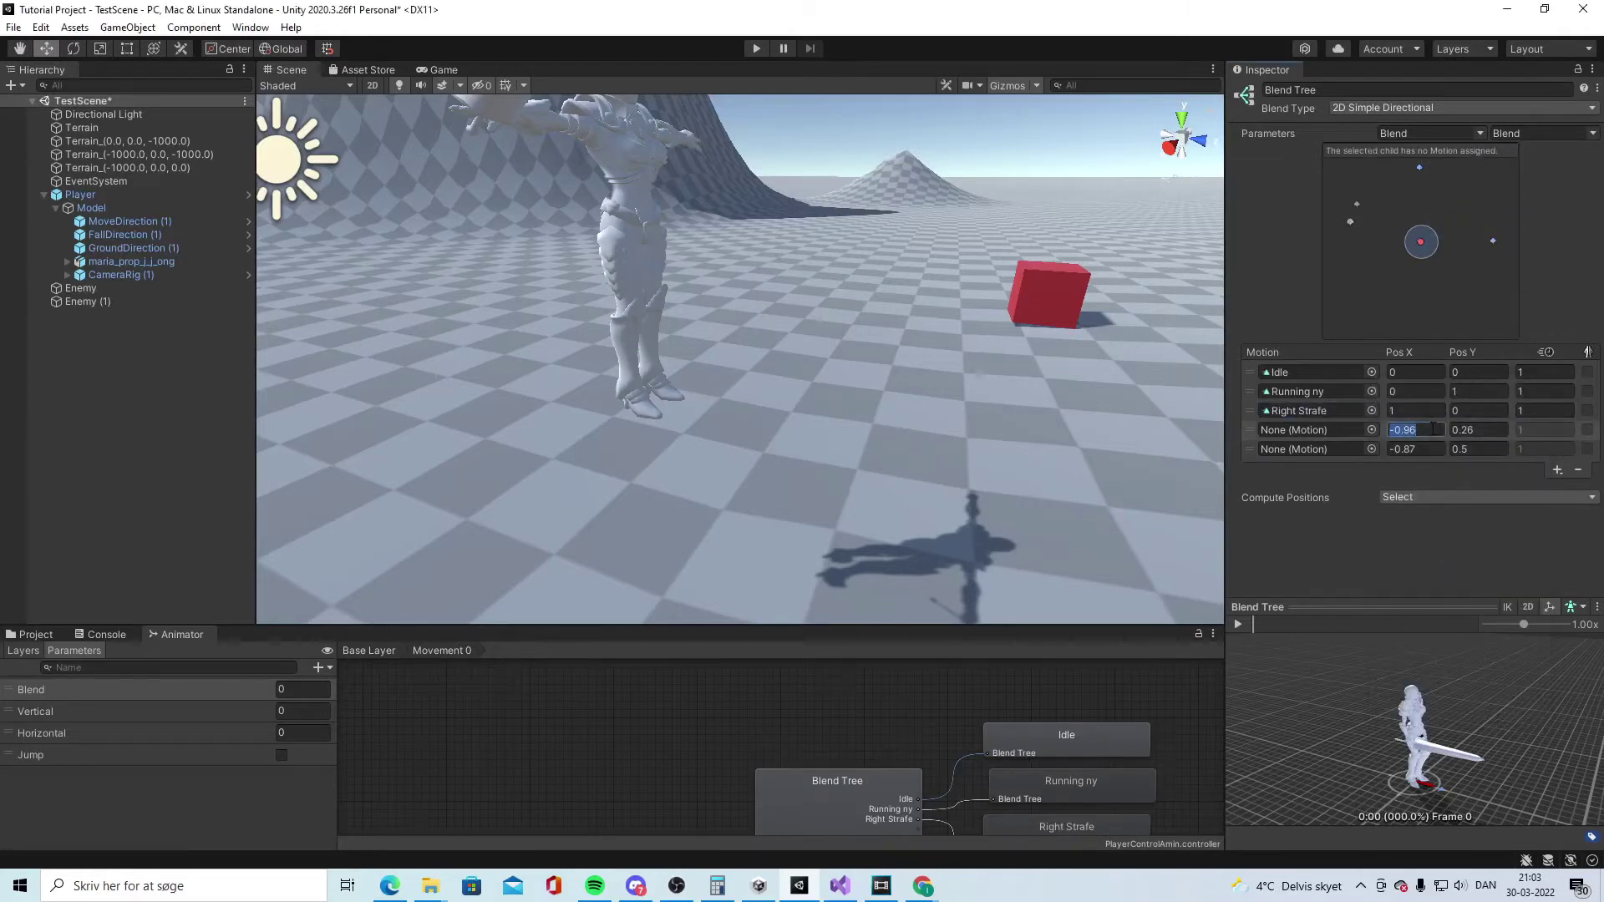
{"action": "type", "text": "-1"}
{"action": "key", "text": "Tab"}
{"action": "type", "text": "0"}
{"action": "left_click", "coordinate": [1412, 512]}
{"action": "left_click", "coordinate": [1371, 429]}
{"action": "type", "text": "strafe"}
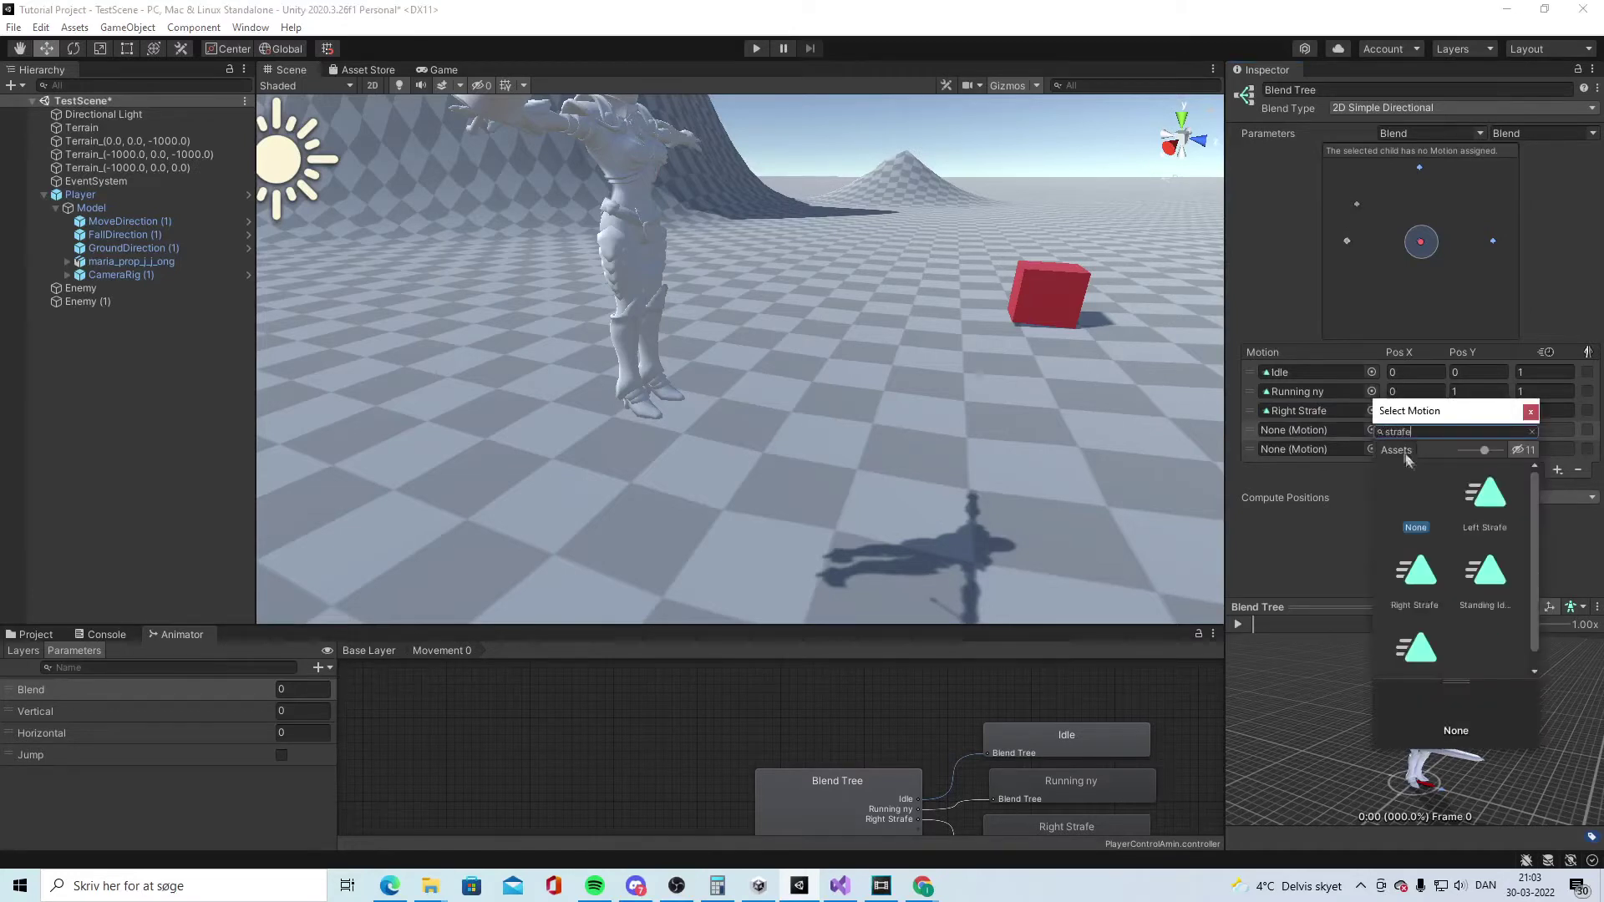
{"action": "double_click", "coordinate": [1493, 497]}
- Place Running Backward in the fifth slot at position (0,-1)
{"action": "left_click", "coordinate": [1416, 448]}
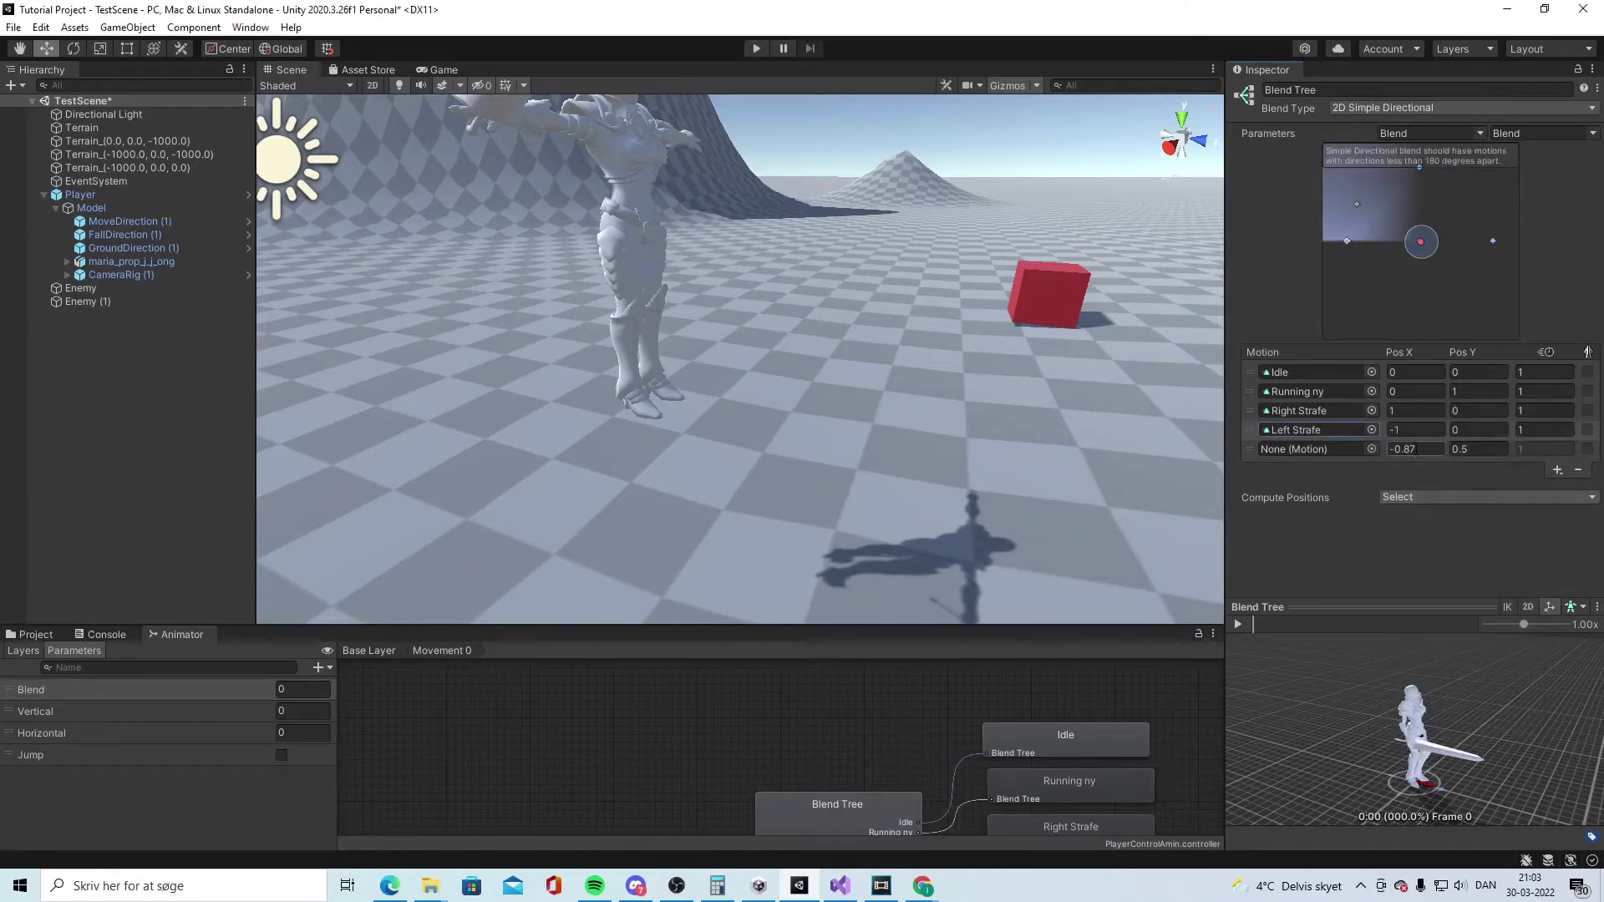
{"action": "type", "text": "-1"}
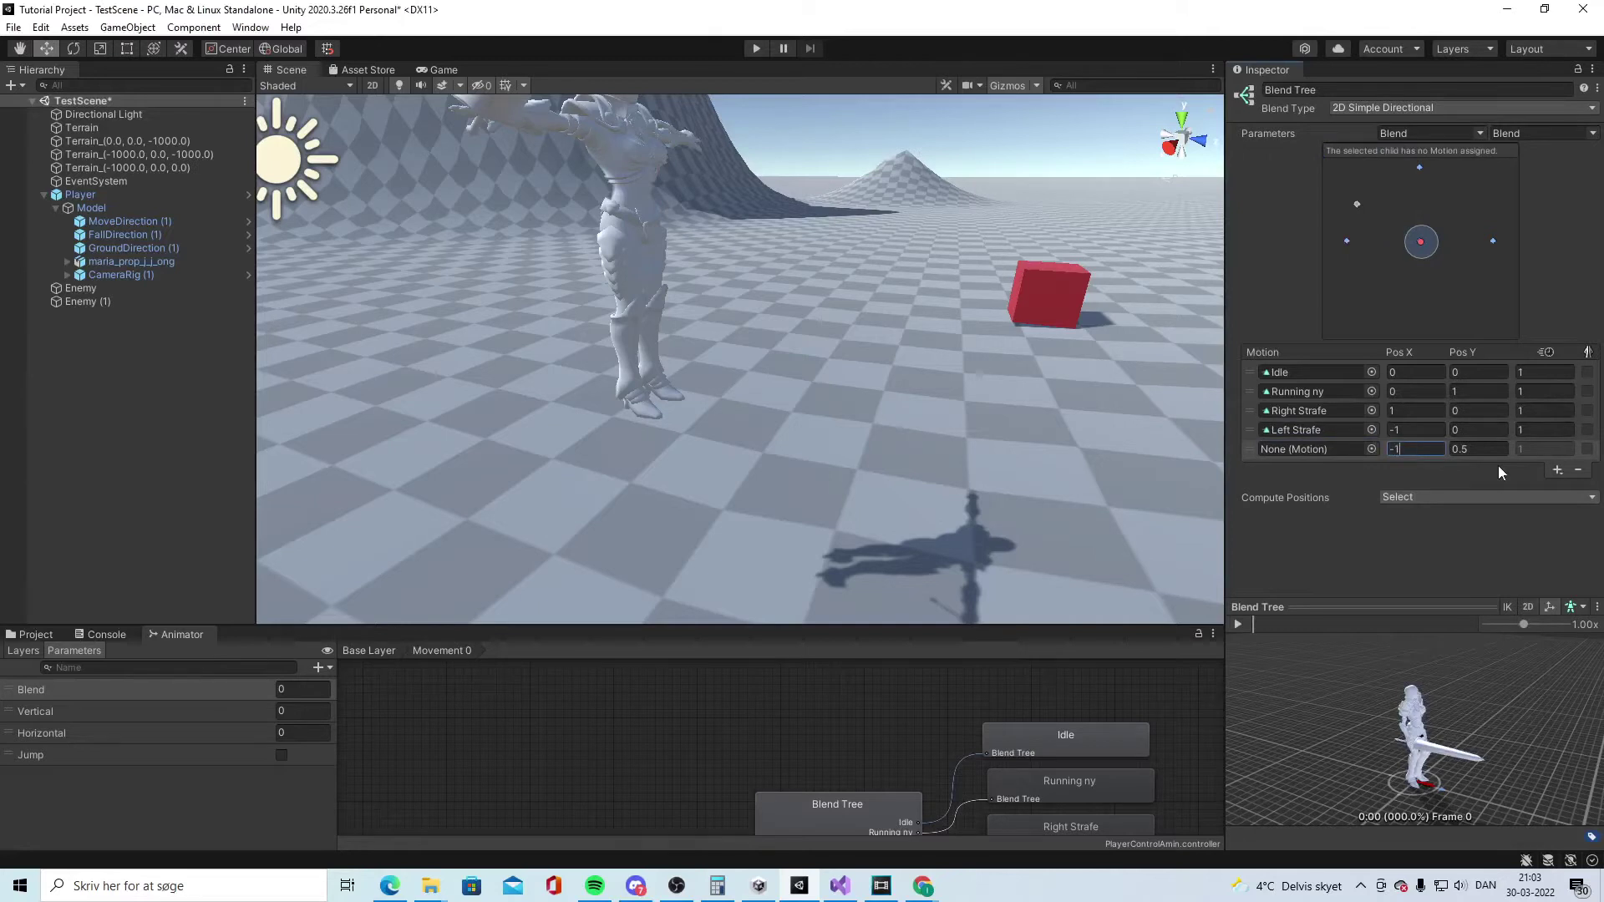
{"action": "key", "text": "Tab"}
{"action": "type", "text": "0"}
{"action": "left_click", "coordinate": [1429, 452]}
{"action": "type", "text": "0"}
{"action": "key", "text": "Tab"}
{"action": "left_click", "coordinate": [1372, 449]}
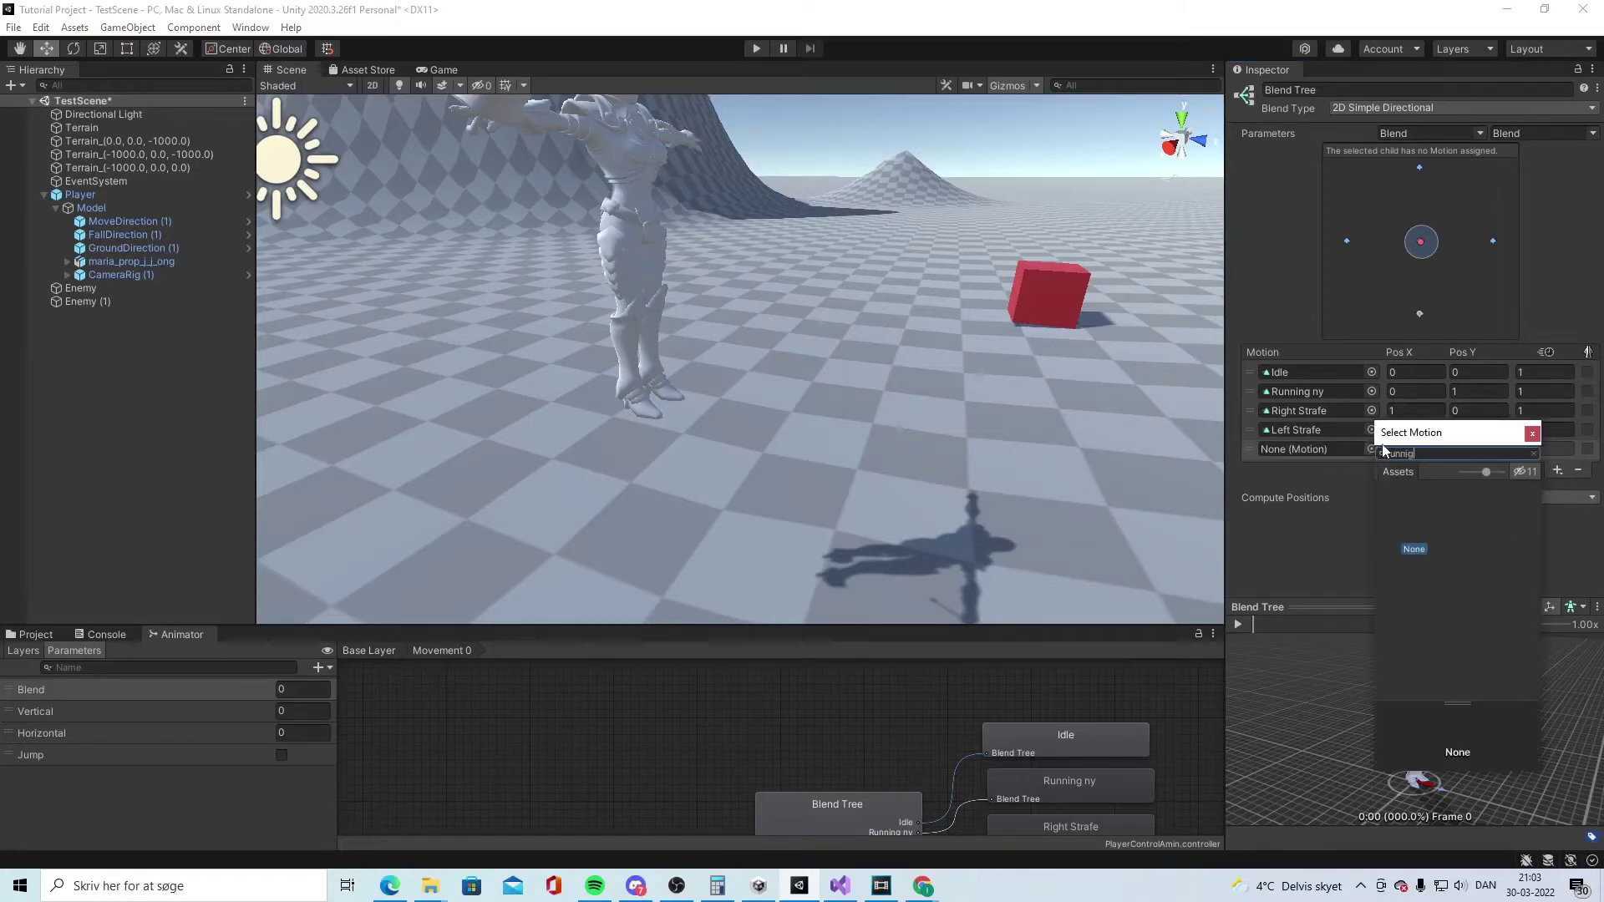
{"action": "type", "text": "g"}
{"action": "double_click", "coordinate": [1494, 525]}
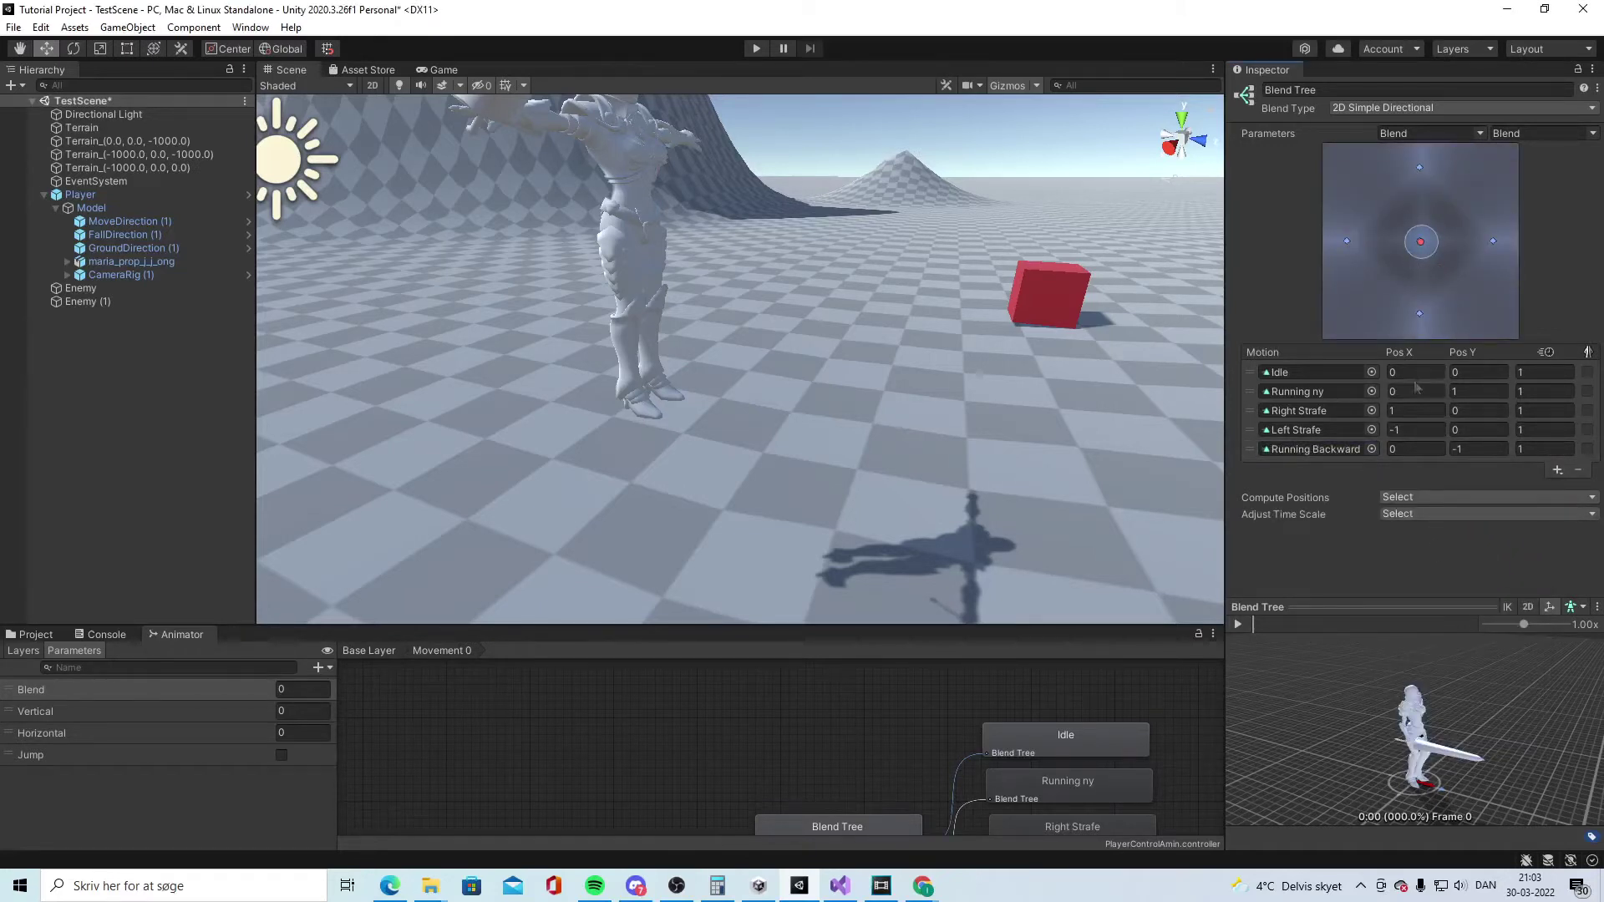
{"action": "scroll", "coordinate": [877, 777], "scroll_direction": "down", "scroll_amount": 2}
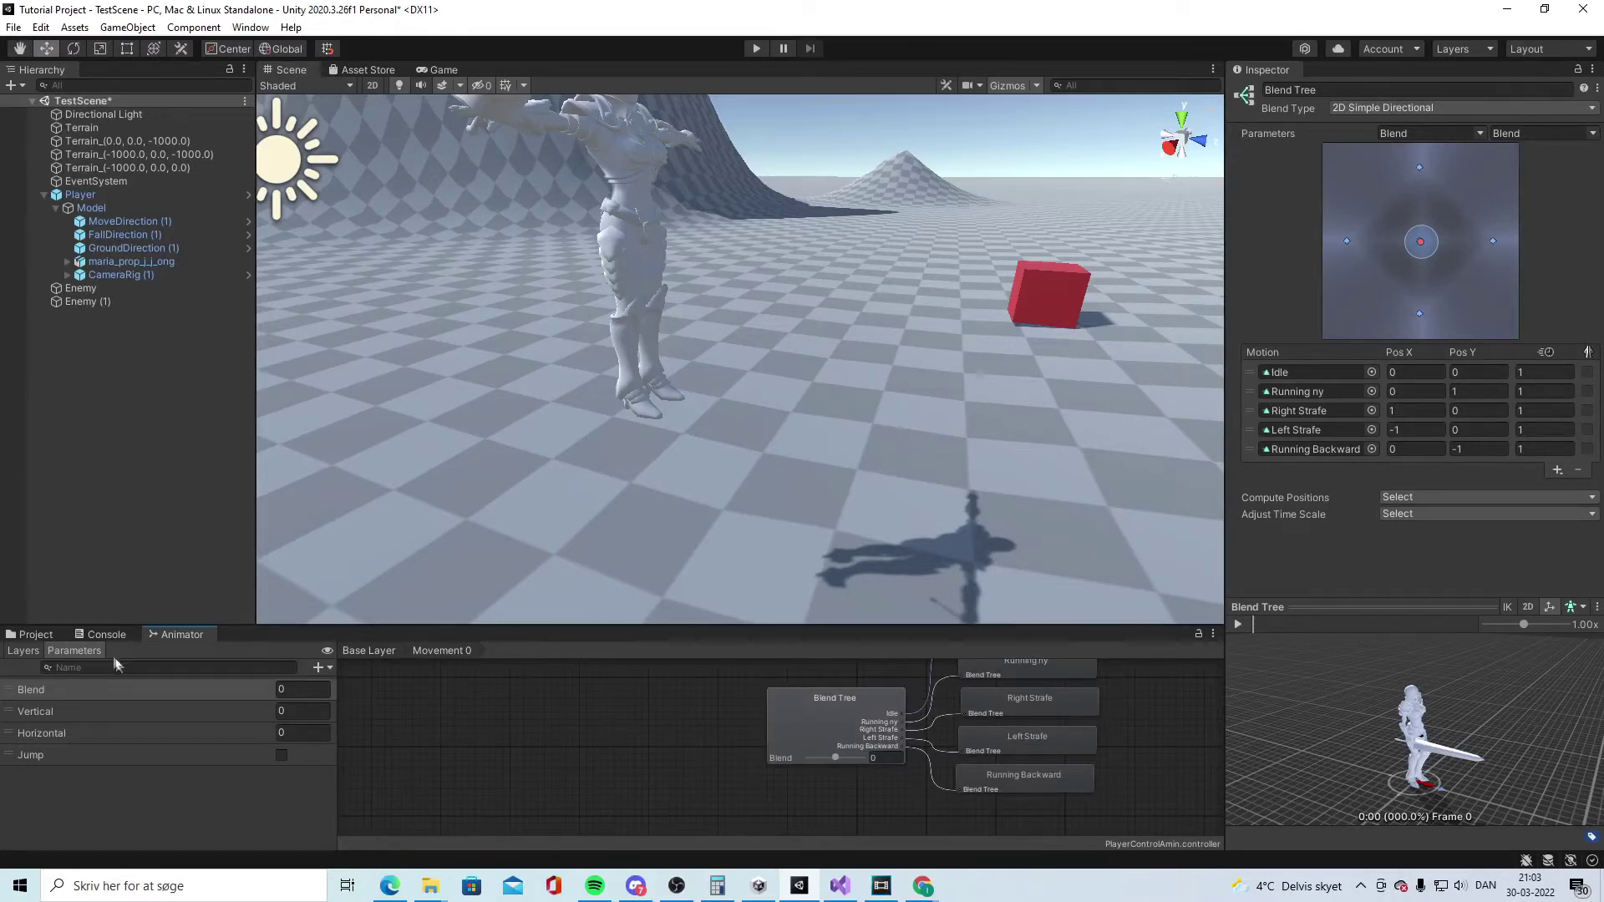
- Add a Vertical float parameter and delete the duplicate Vertical 0
{"action": "left_click", "coordinate": [24, 651]}
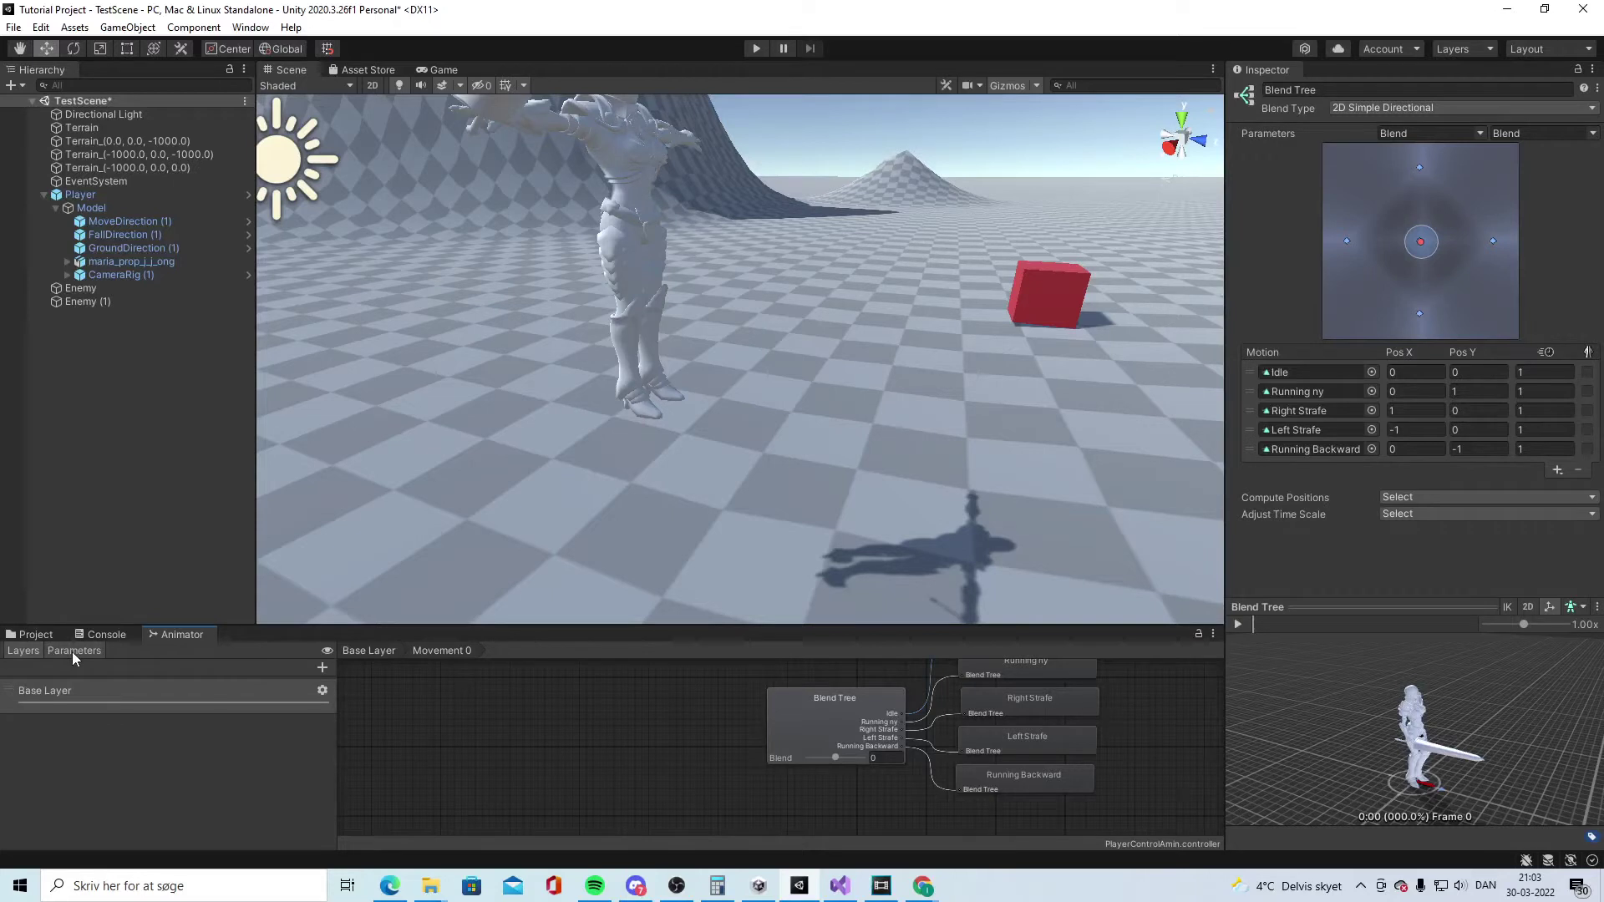
{"action": "left_click", "coordinate": [73, 652]}
{"action": "left_click", "coordinate": [319, 668]}
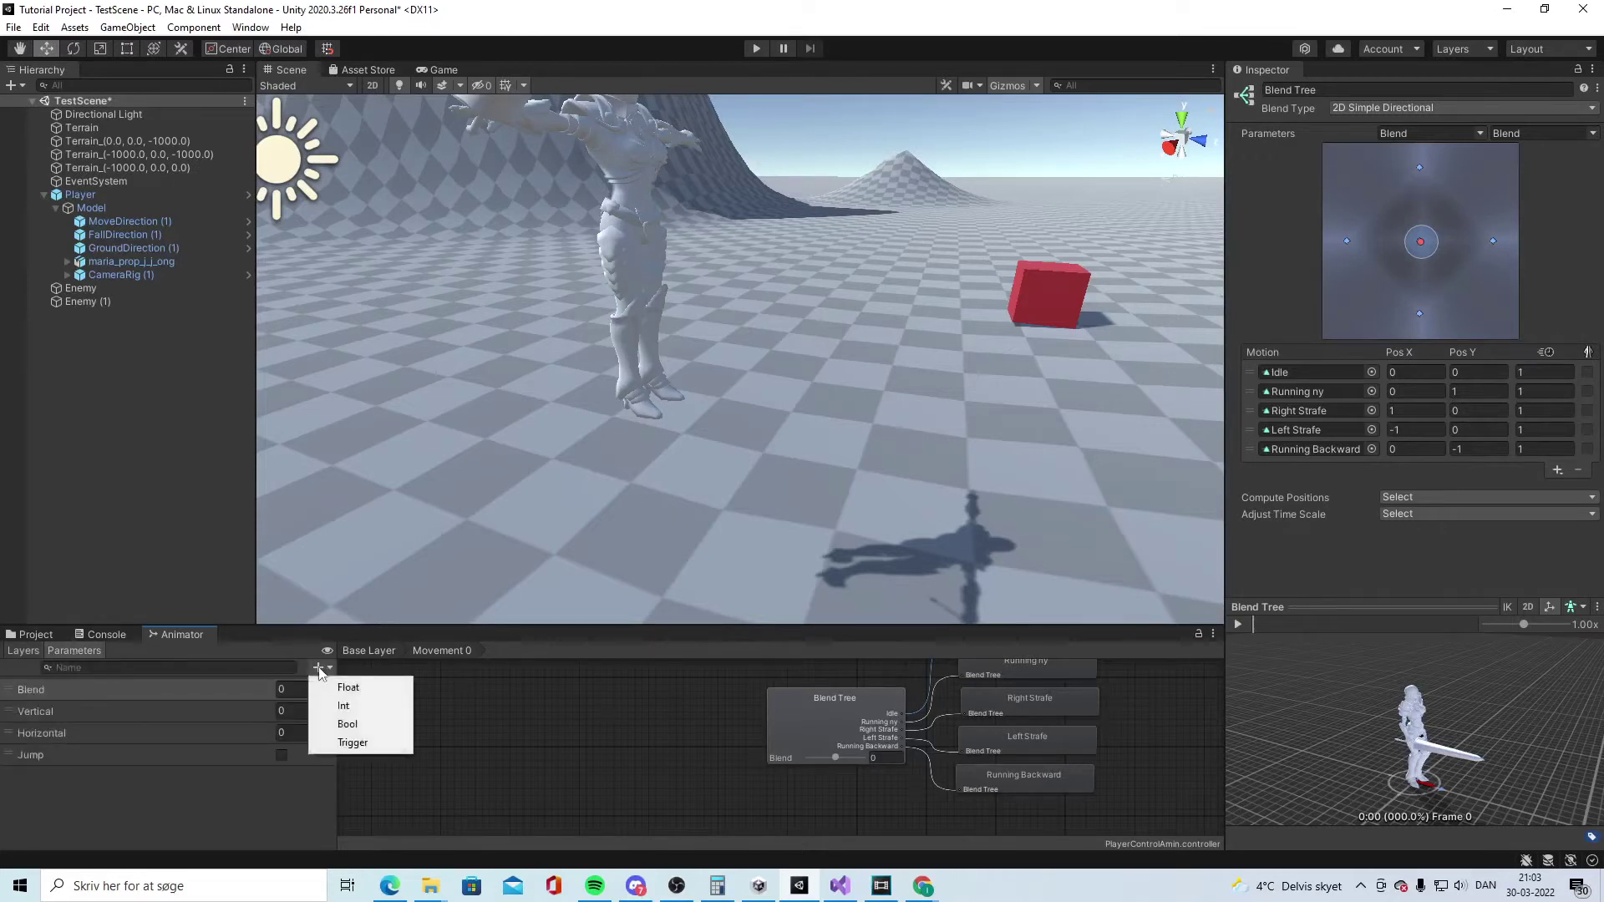
{"action": "left_click", "coordinate": [381, 693]}
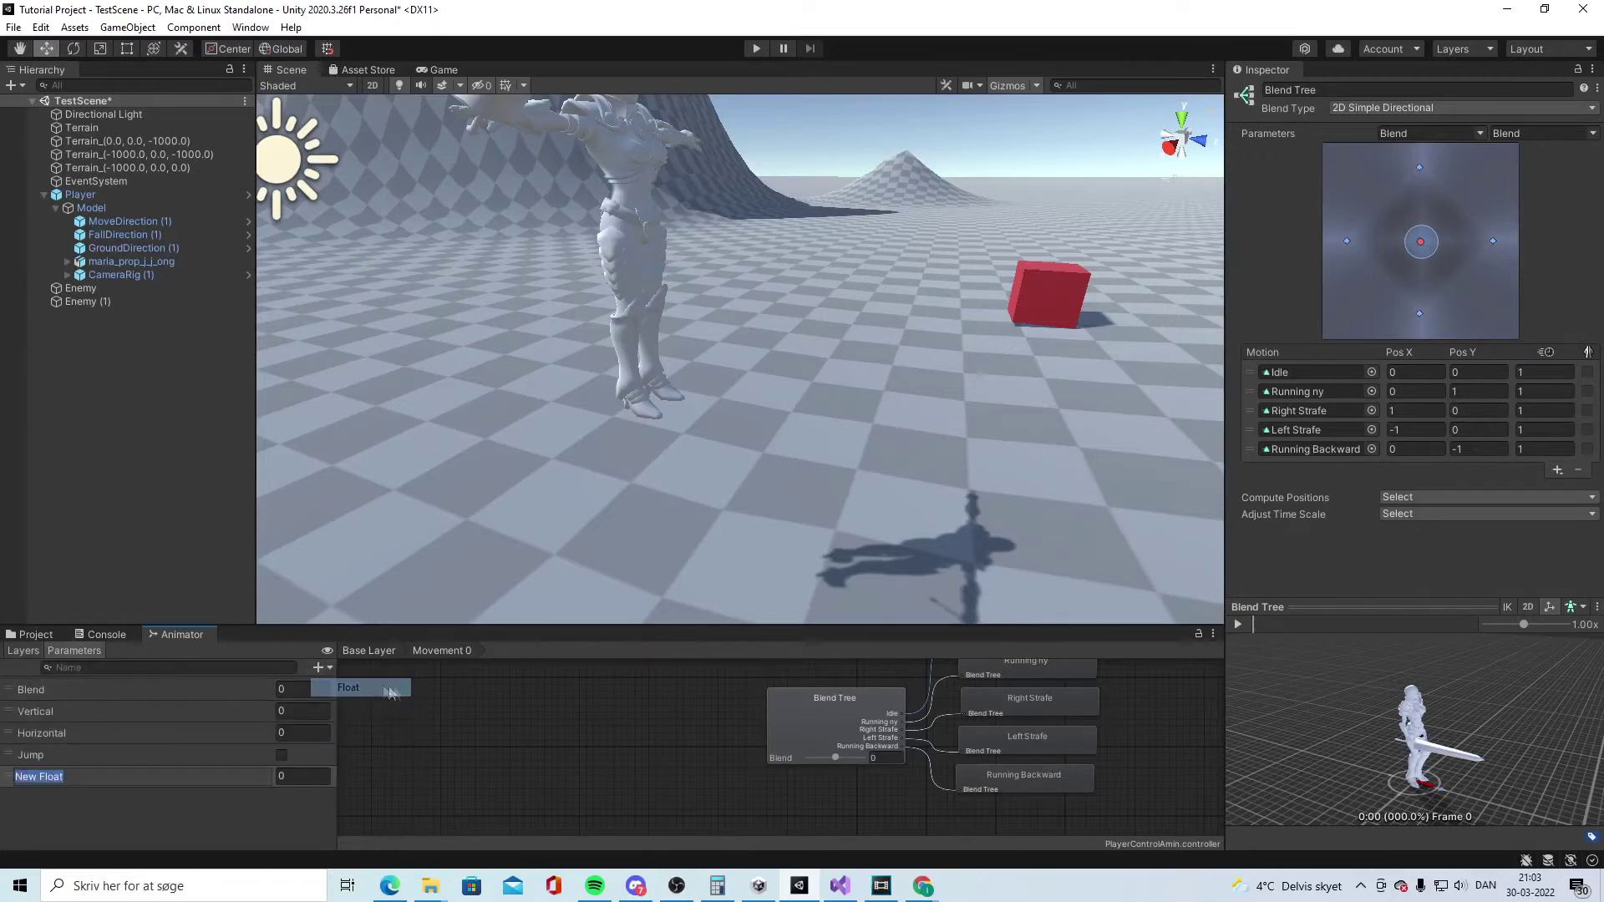
{"action": "type", "text": "Vertical"}
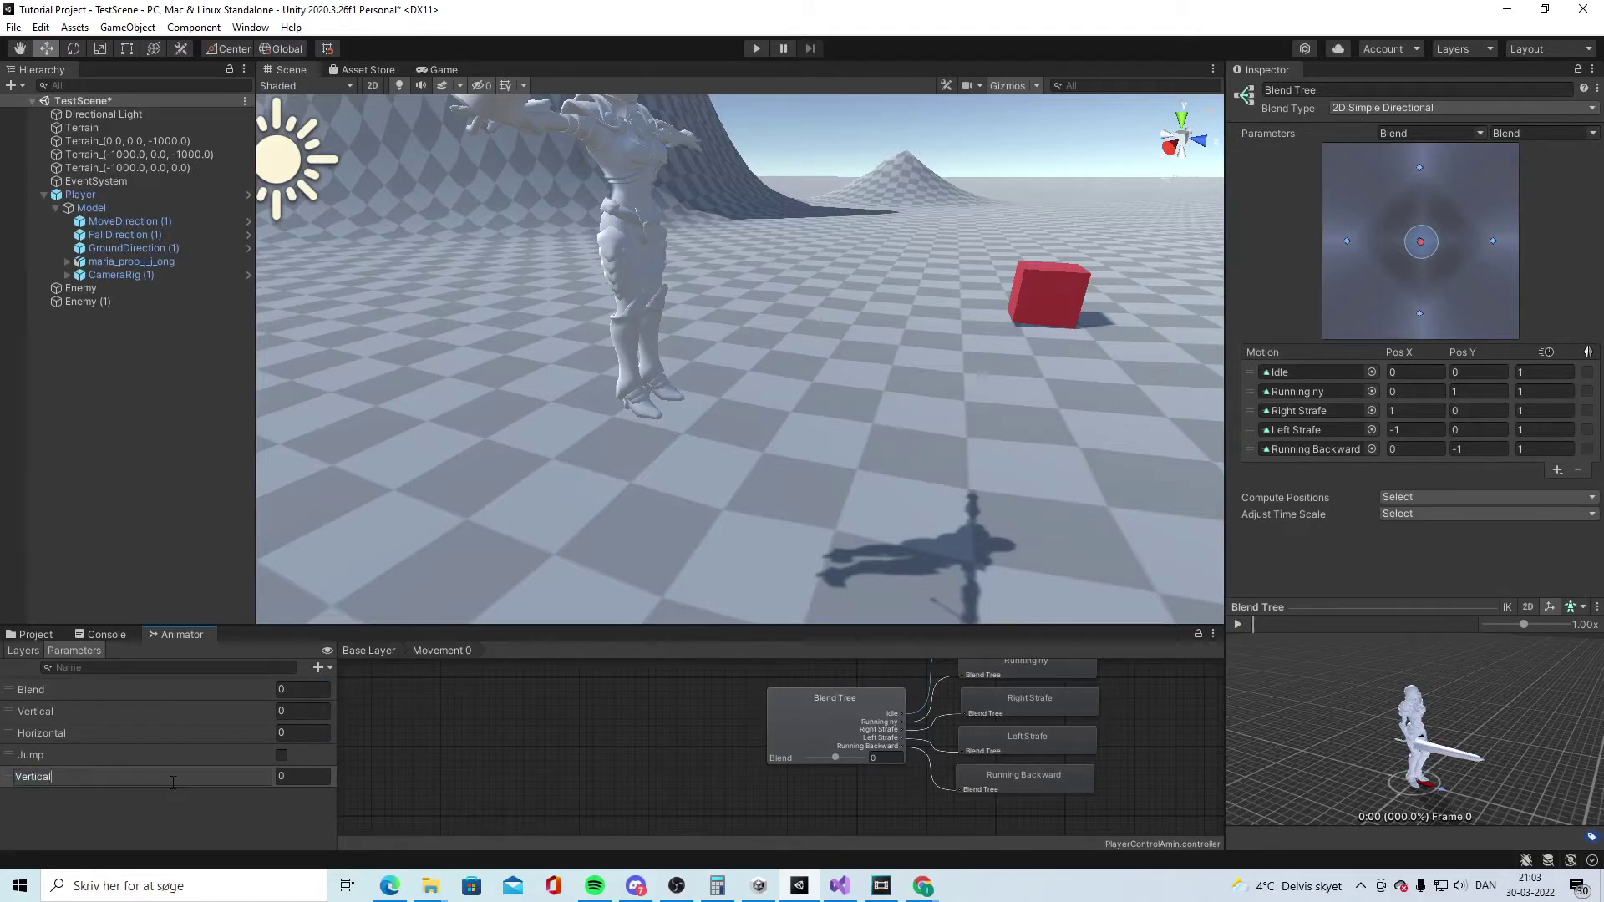
{"action": "key", "text": "Return"}
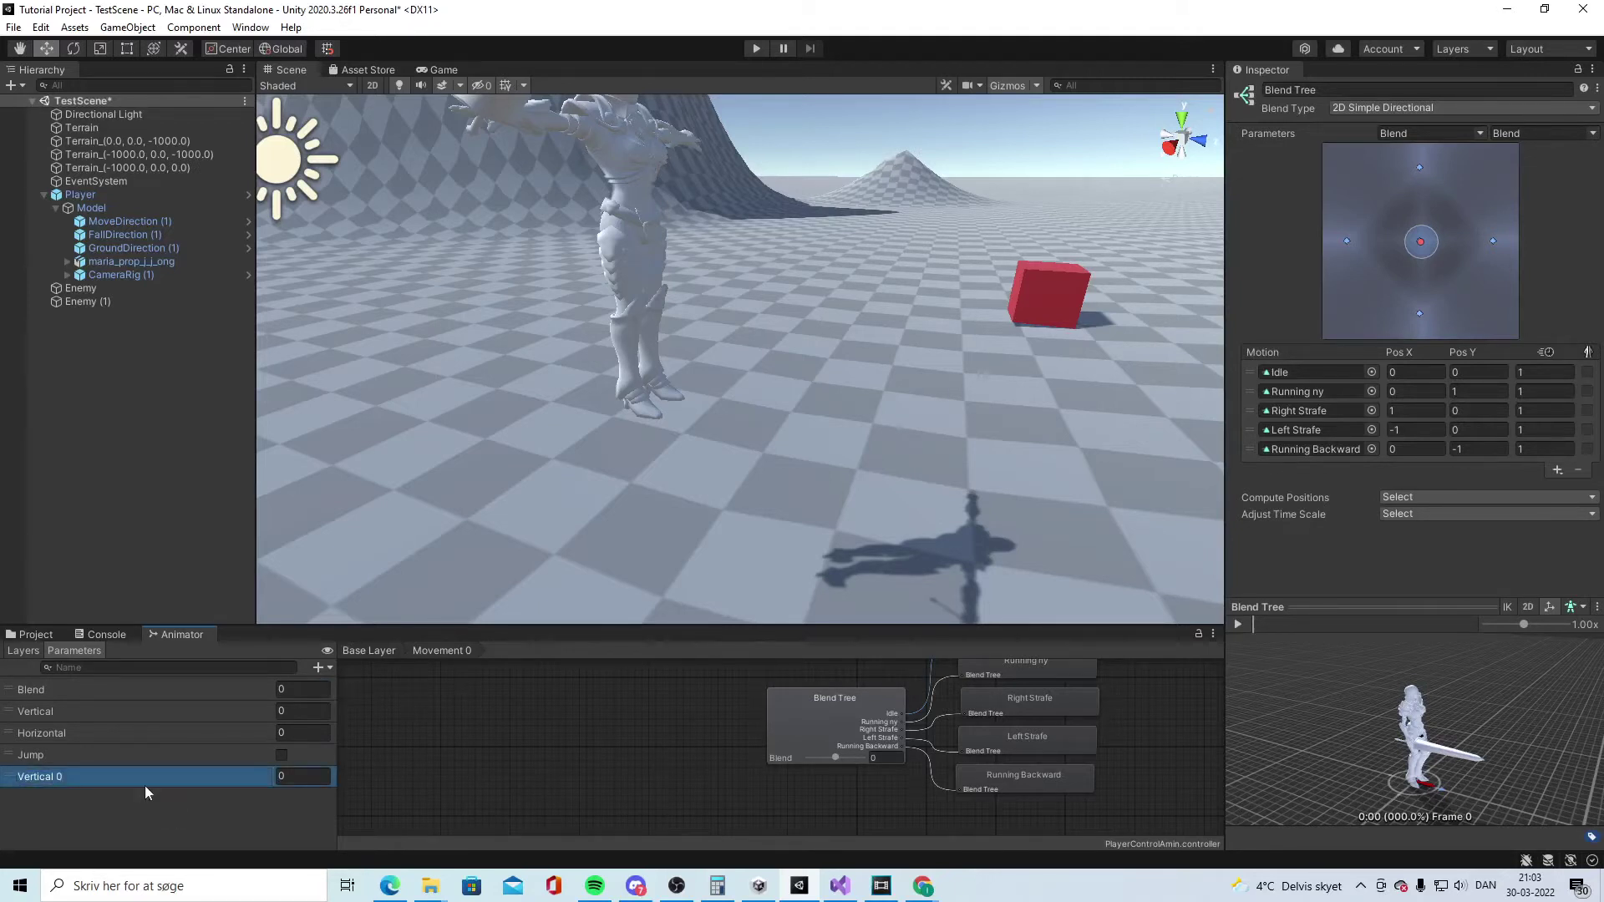
{"action": "key", "text": "Delete"}
{"action": "left_click", "coordinate": [73, 735]}
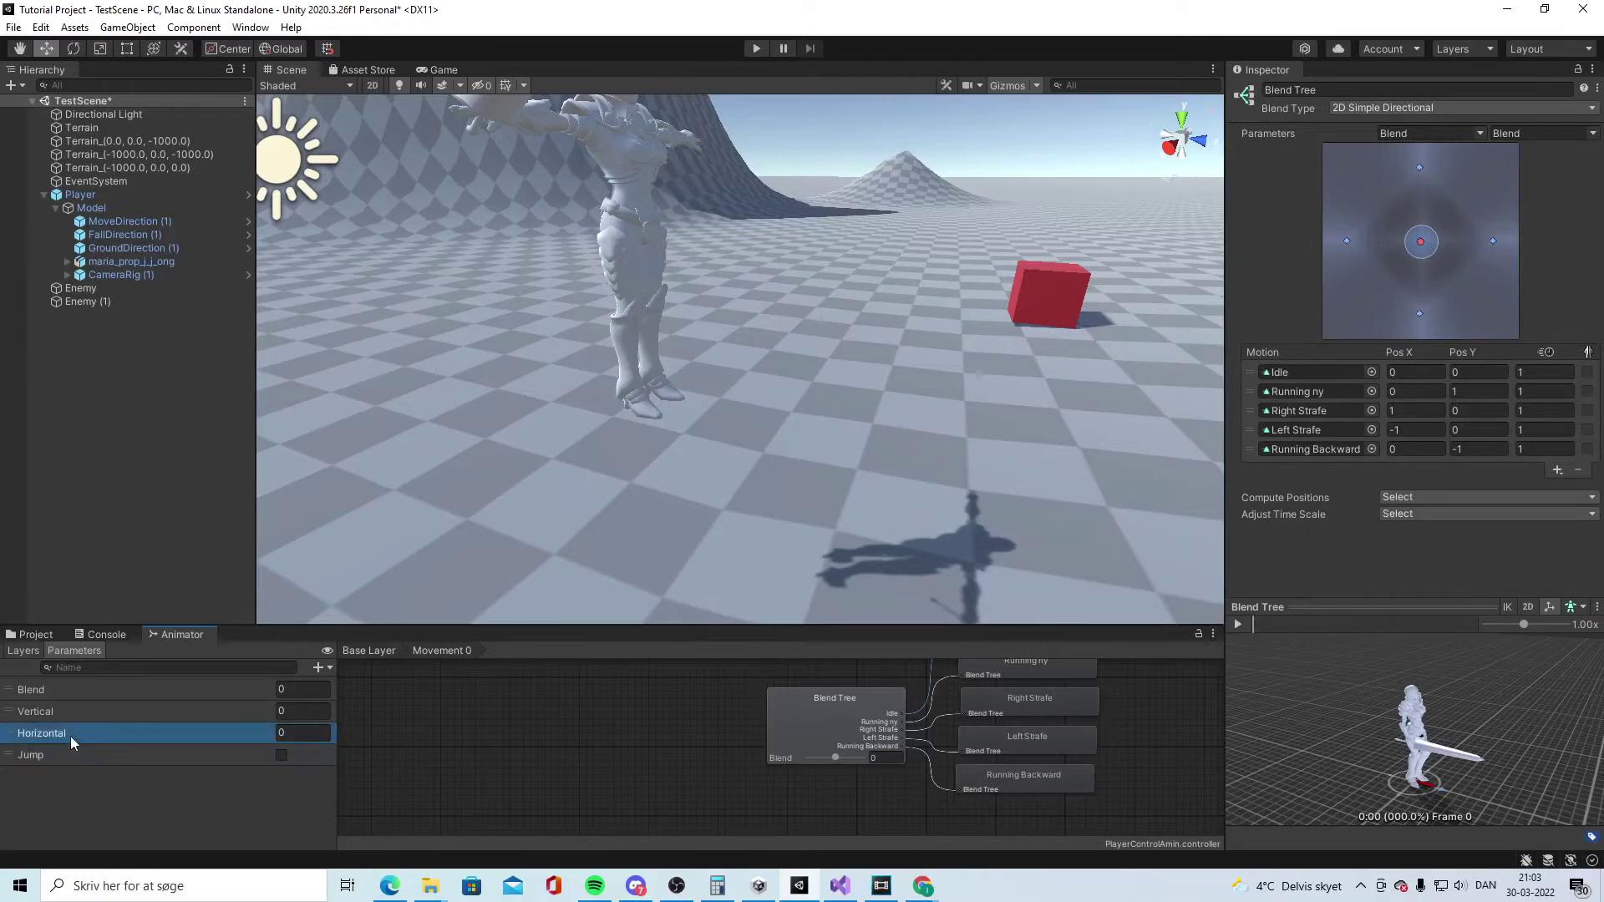
- Set the blend tree axes to Vertical and Horizontal and delete the Blend parameter
{"action": "left_click", "coordinate": [848, 720]}
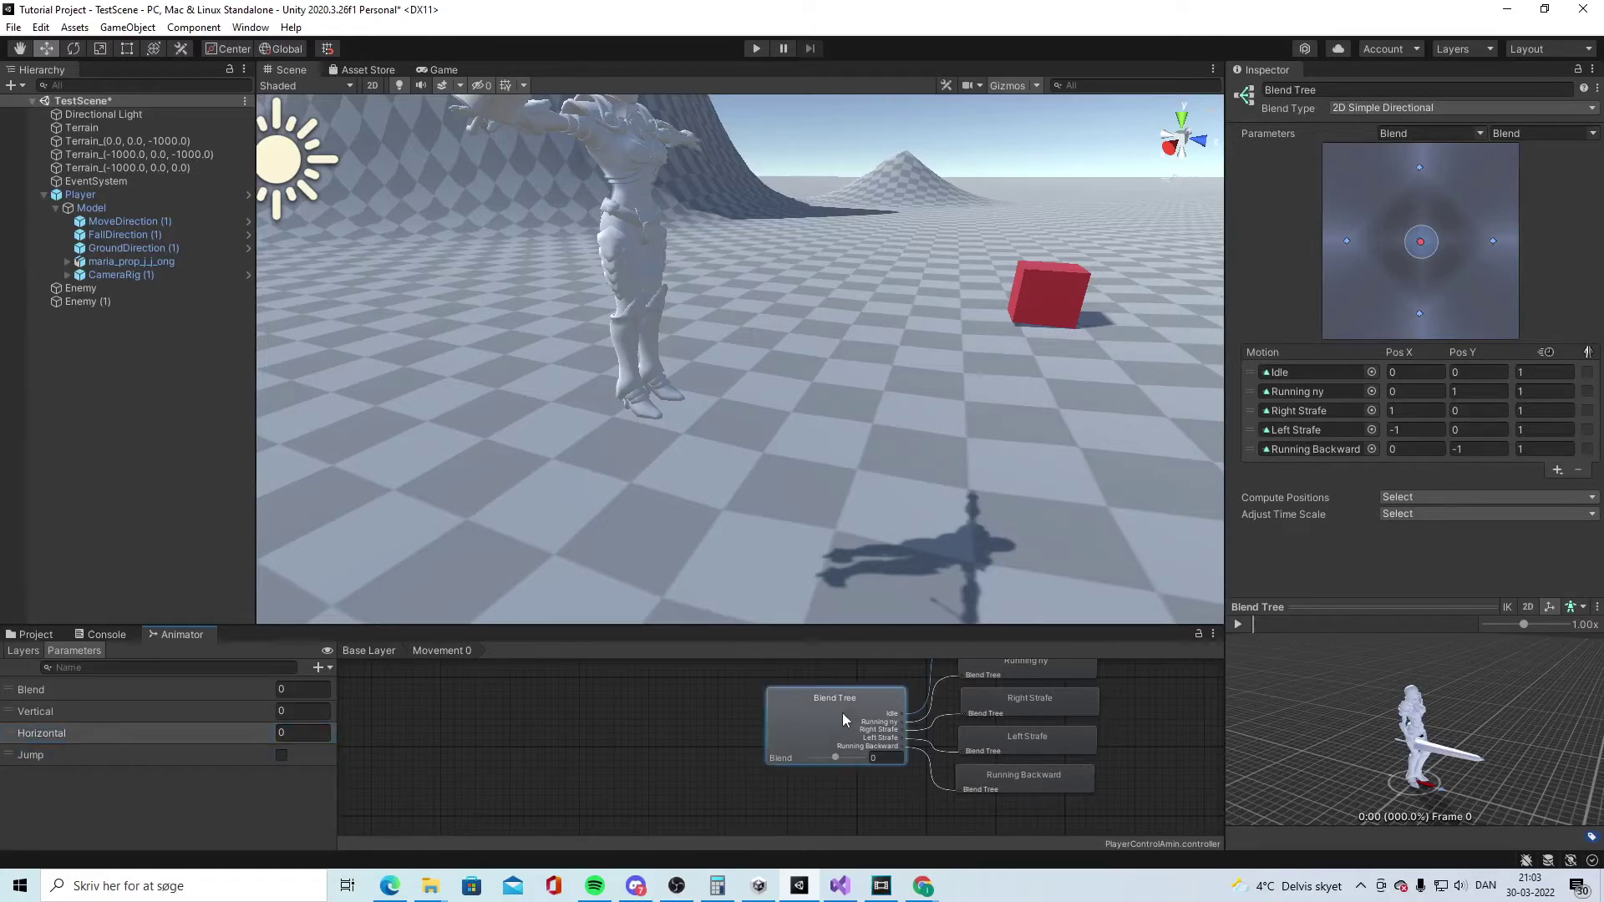
{"action": "left_click", "coordinate": [1496, 134]}
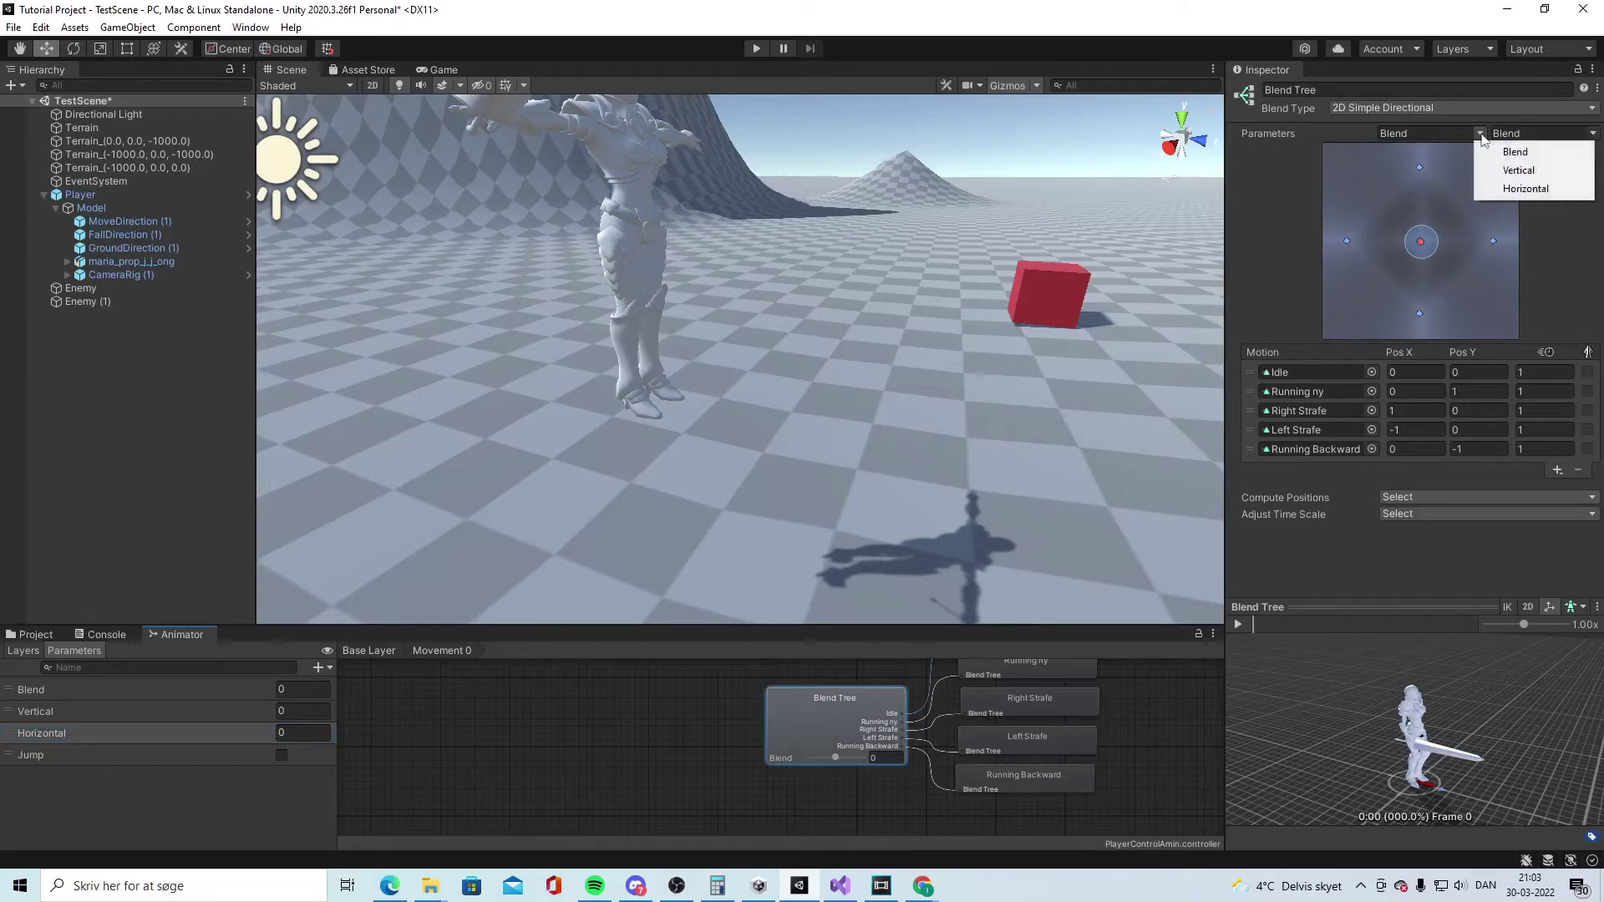
{"action": "left_click", "coordinate": [1509, 170]}
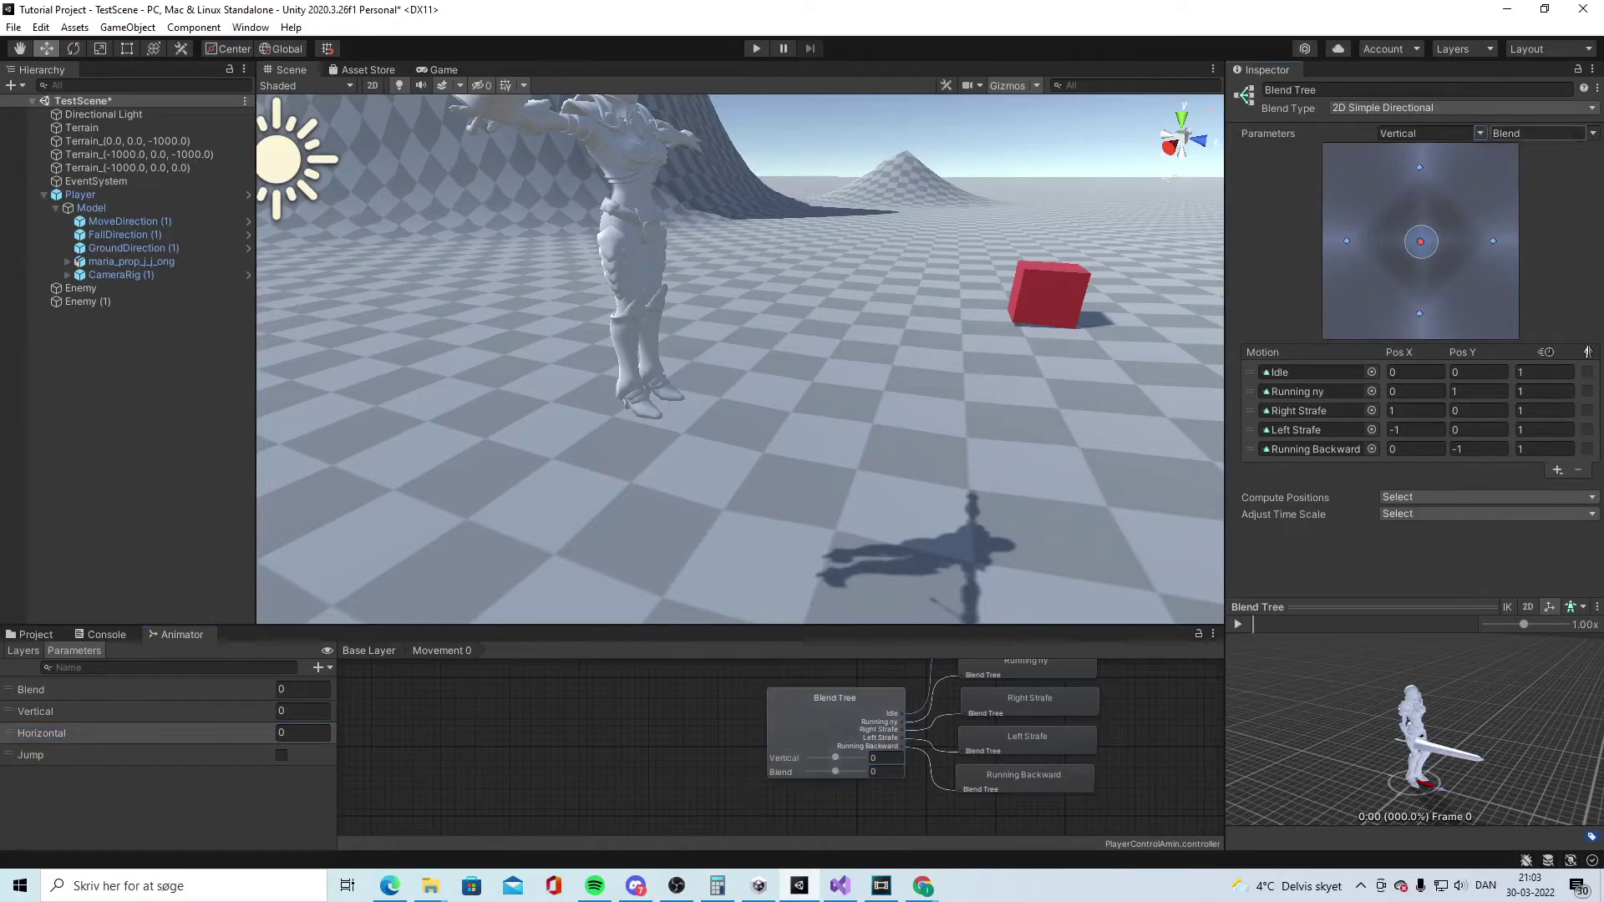
{"action": "left_click", "coordinate": [1542, 133]}
{"action": "left_click", "coordinate": [1552, 189]}
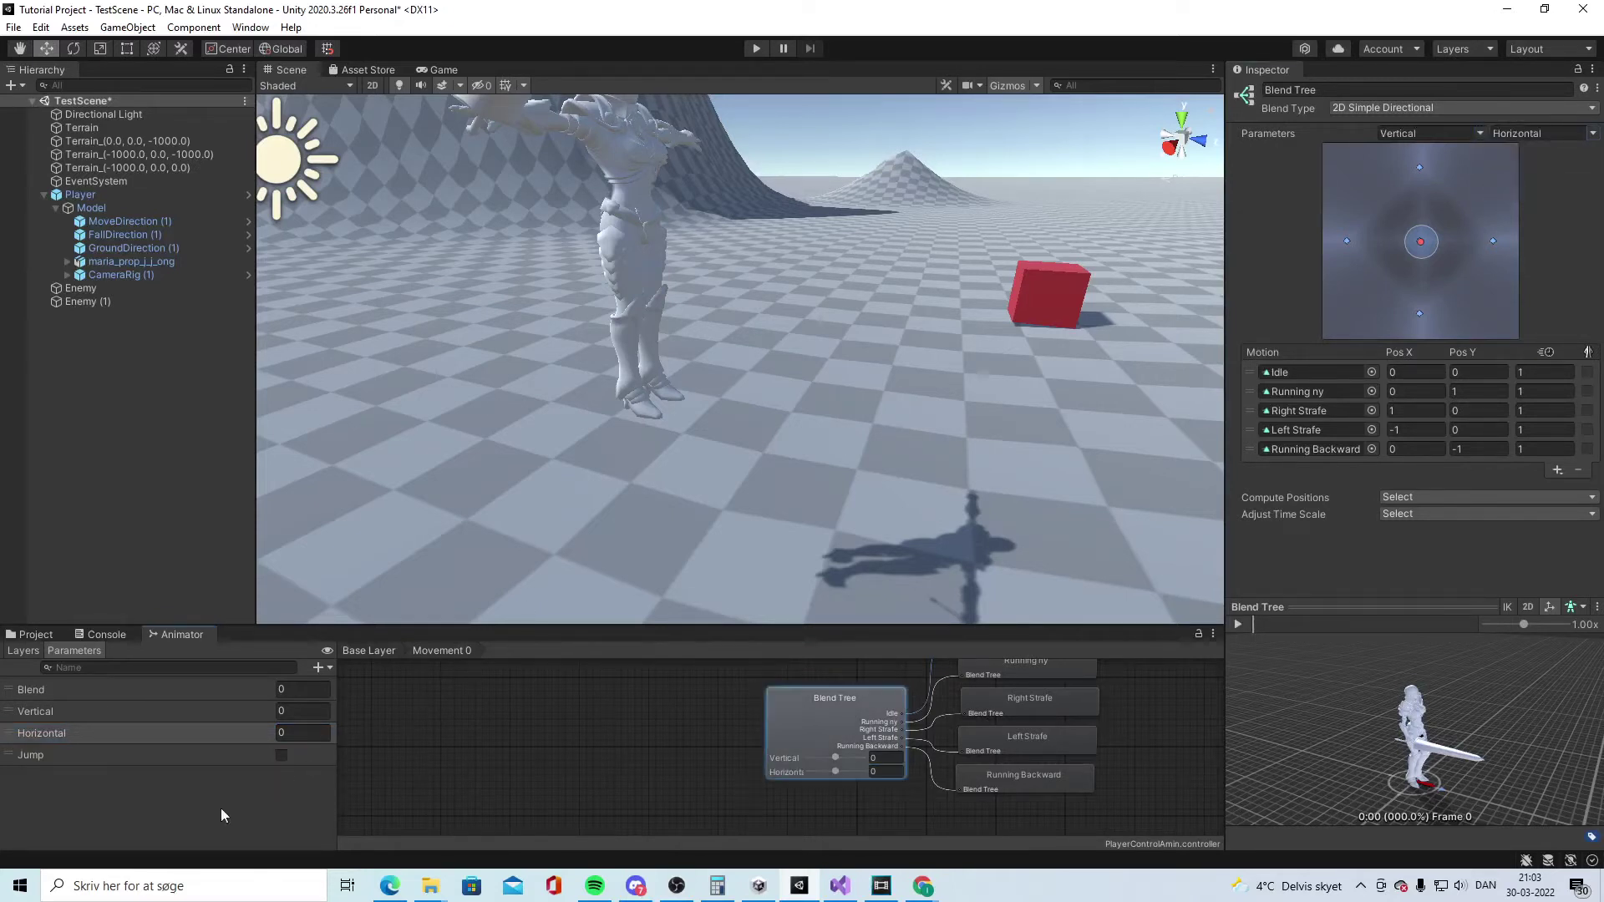
{"action": "left_click", "coordinate": [206, 699]}
{"action": "key", "text": "Delete"}
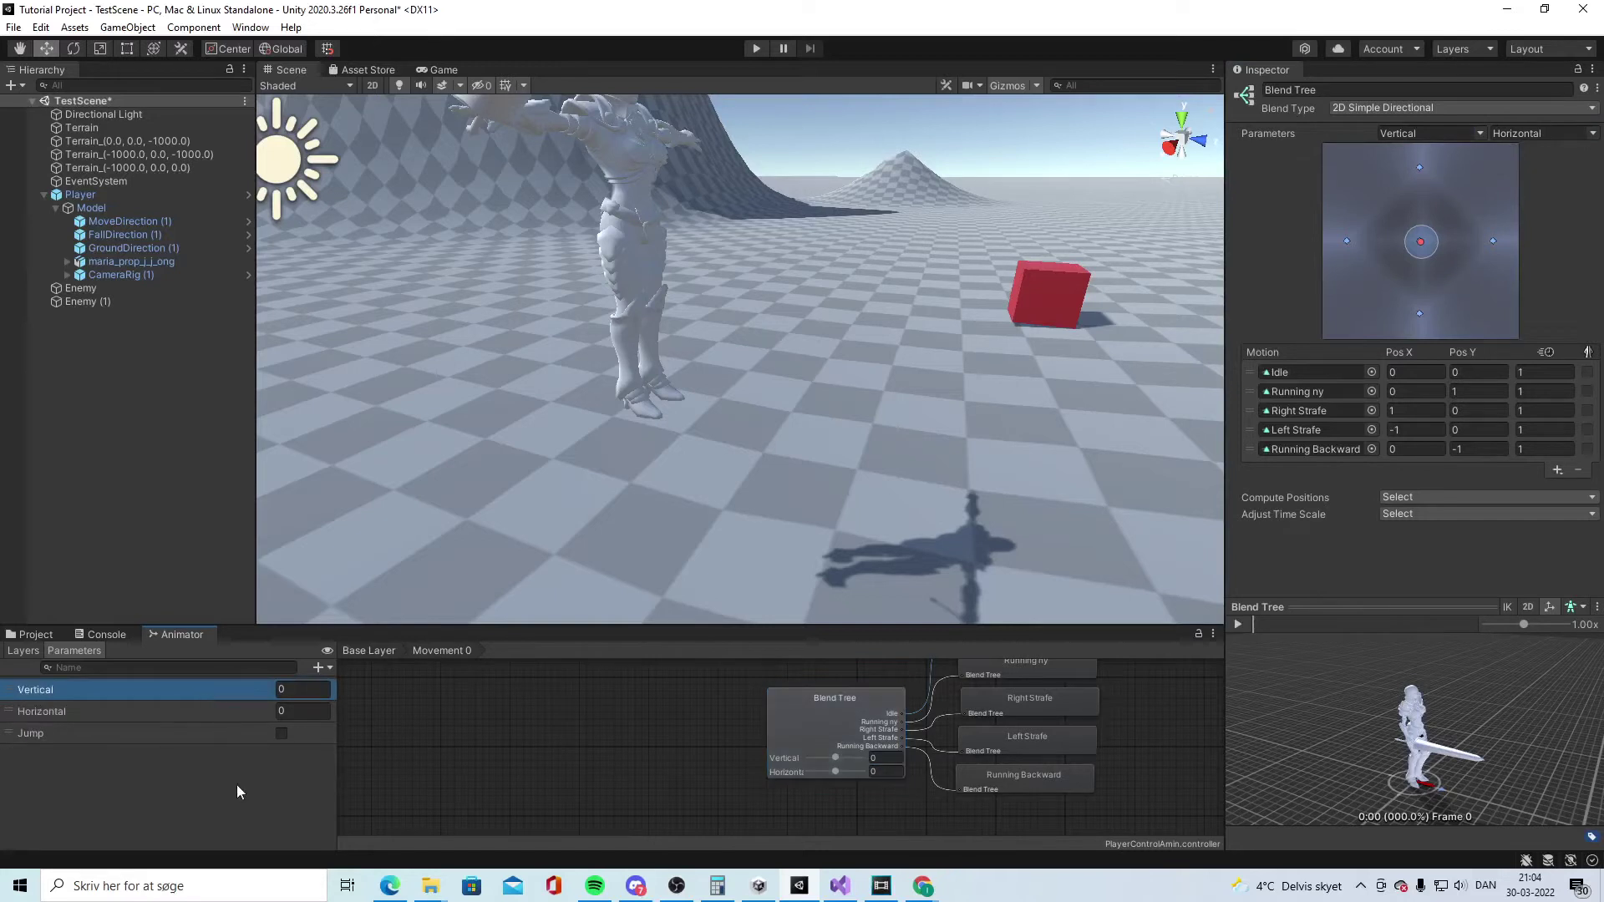
{"action": "left_click_drag", "start_coordinate": [835, 757], "coordinate": [868, 760]}
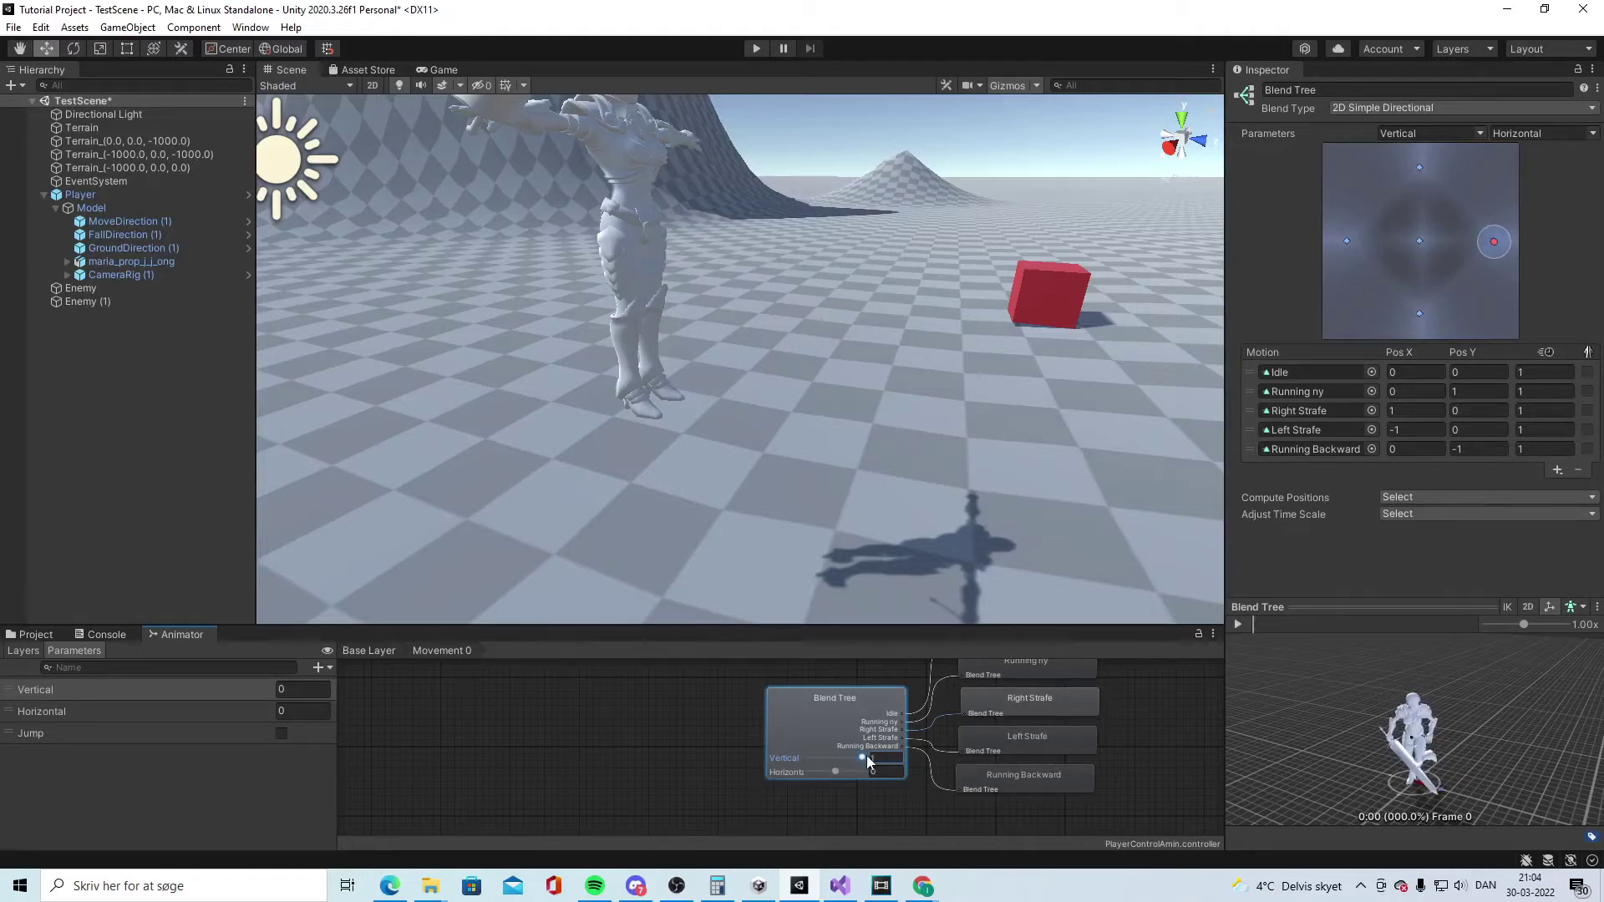
{"action": "left_click_drag", "start_coordinate": [865, 756], "coordinate": [836, 773]}
{"action": "type", "text": "0"}
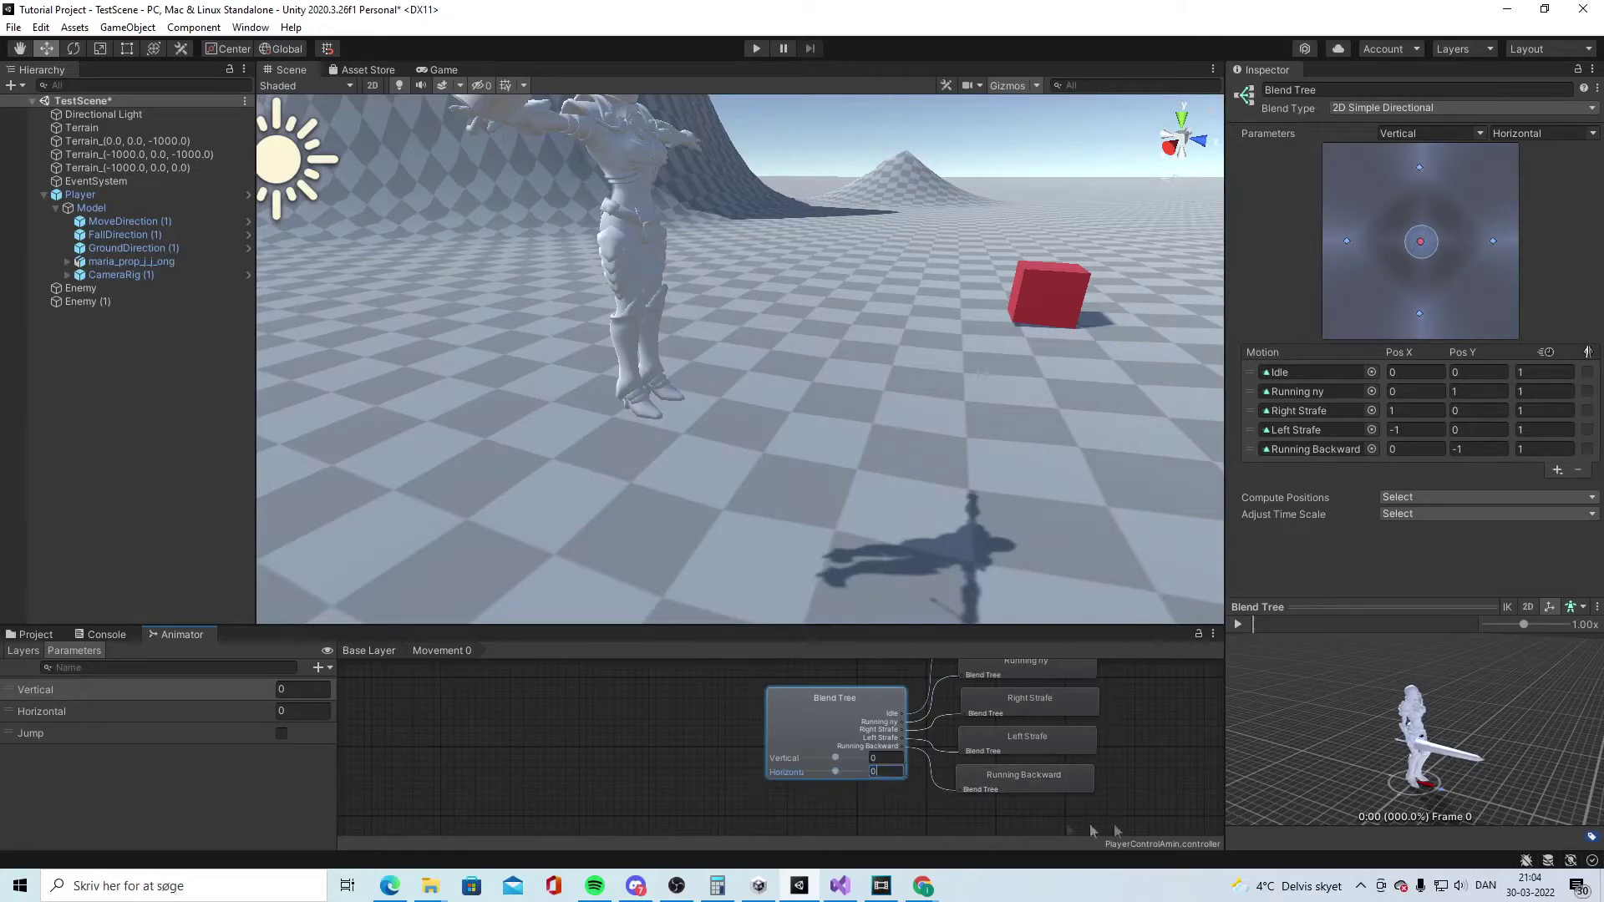
{"action": "left_click", "coordinate": [191, 795]}
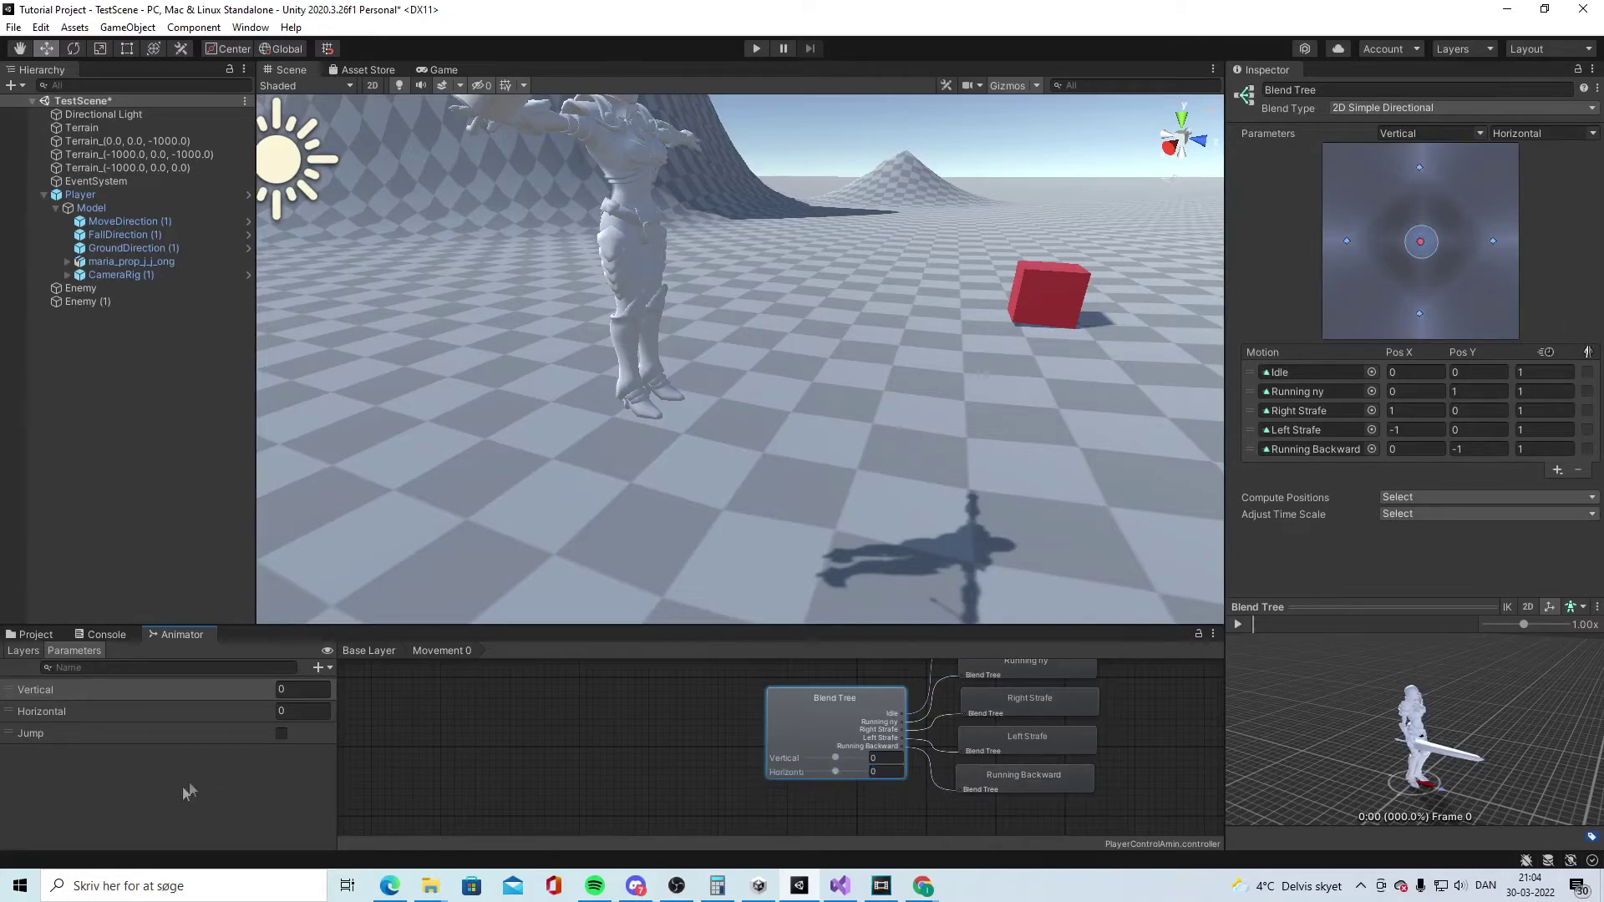
- Open Assets > Scripts > Player > PlayerController in Visual Studio
{"action": "left_click", "coordinate": [321, 671]}
{"action": "left_click", "coordinate": [102, 742]}
{"action": "left_click", "coordinate": [33, 635]}
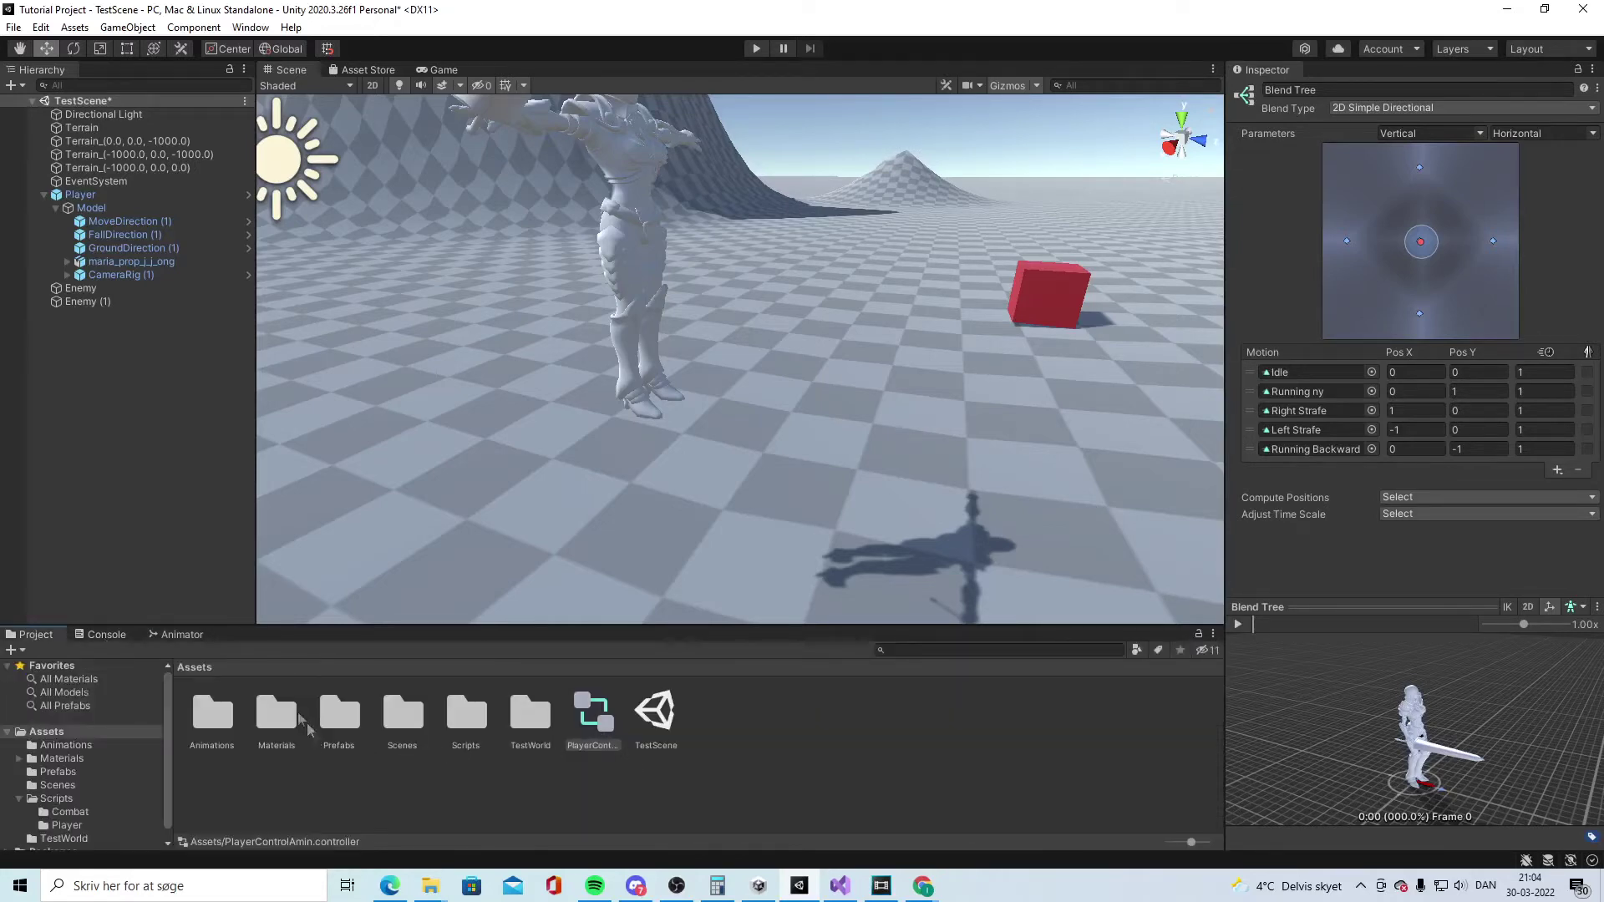
{"action": "double_click", "coordinate": [466, 714]}
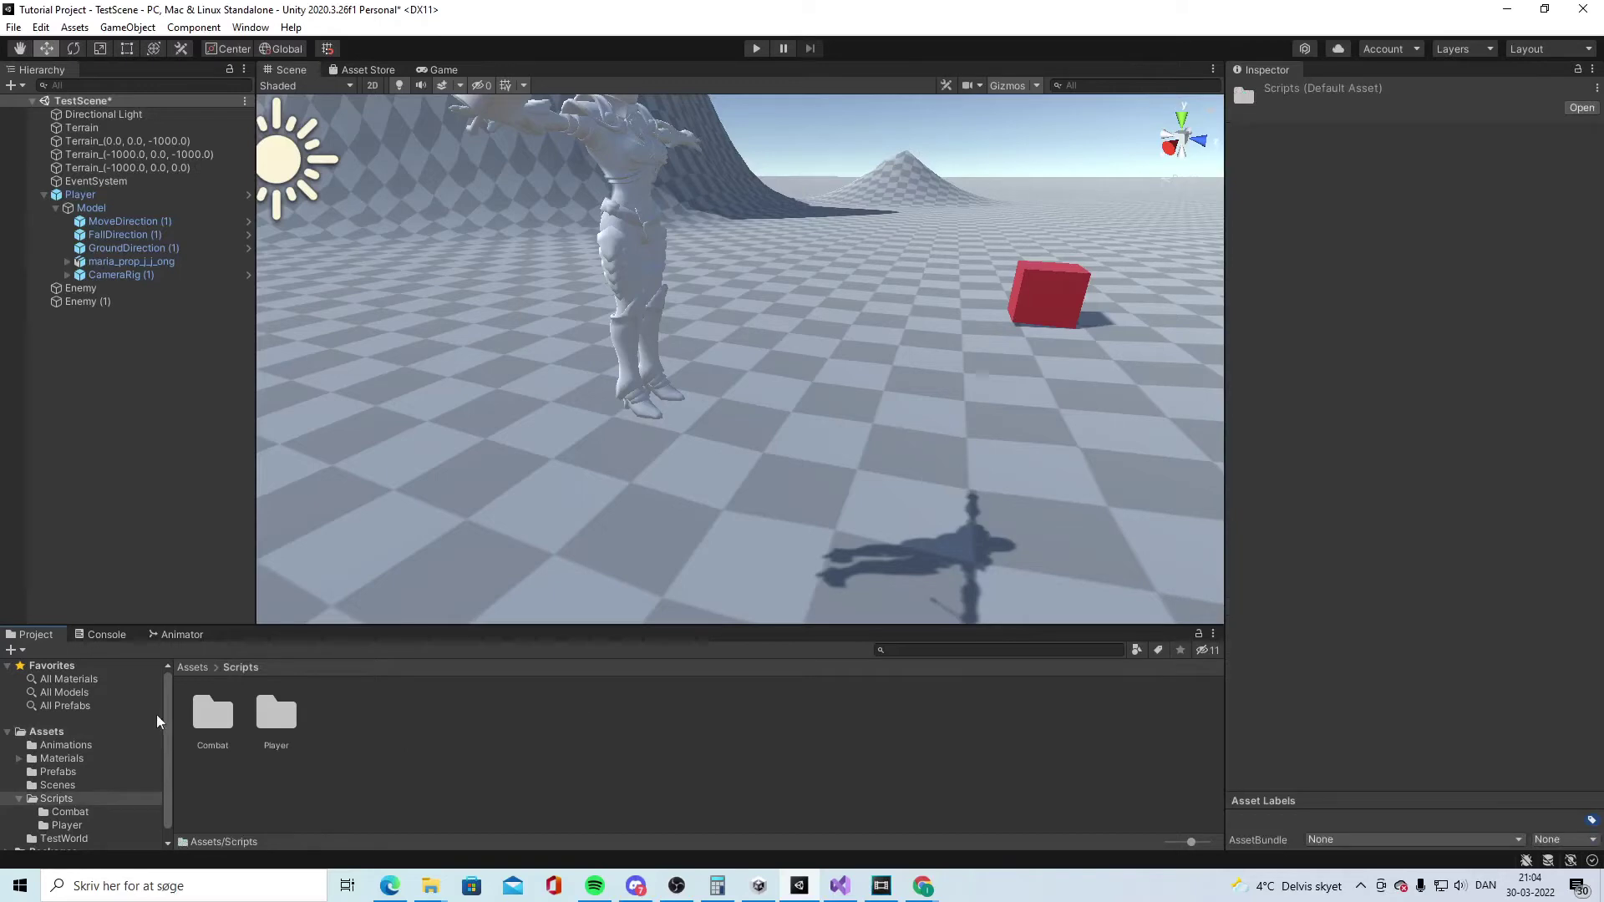
{"action": "double_click", "coordinate": [277, 717]}
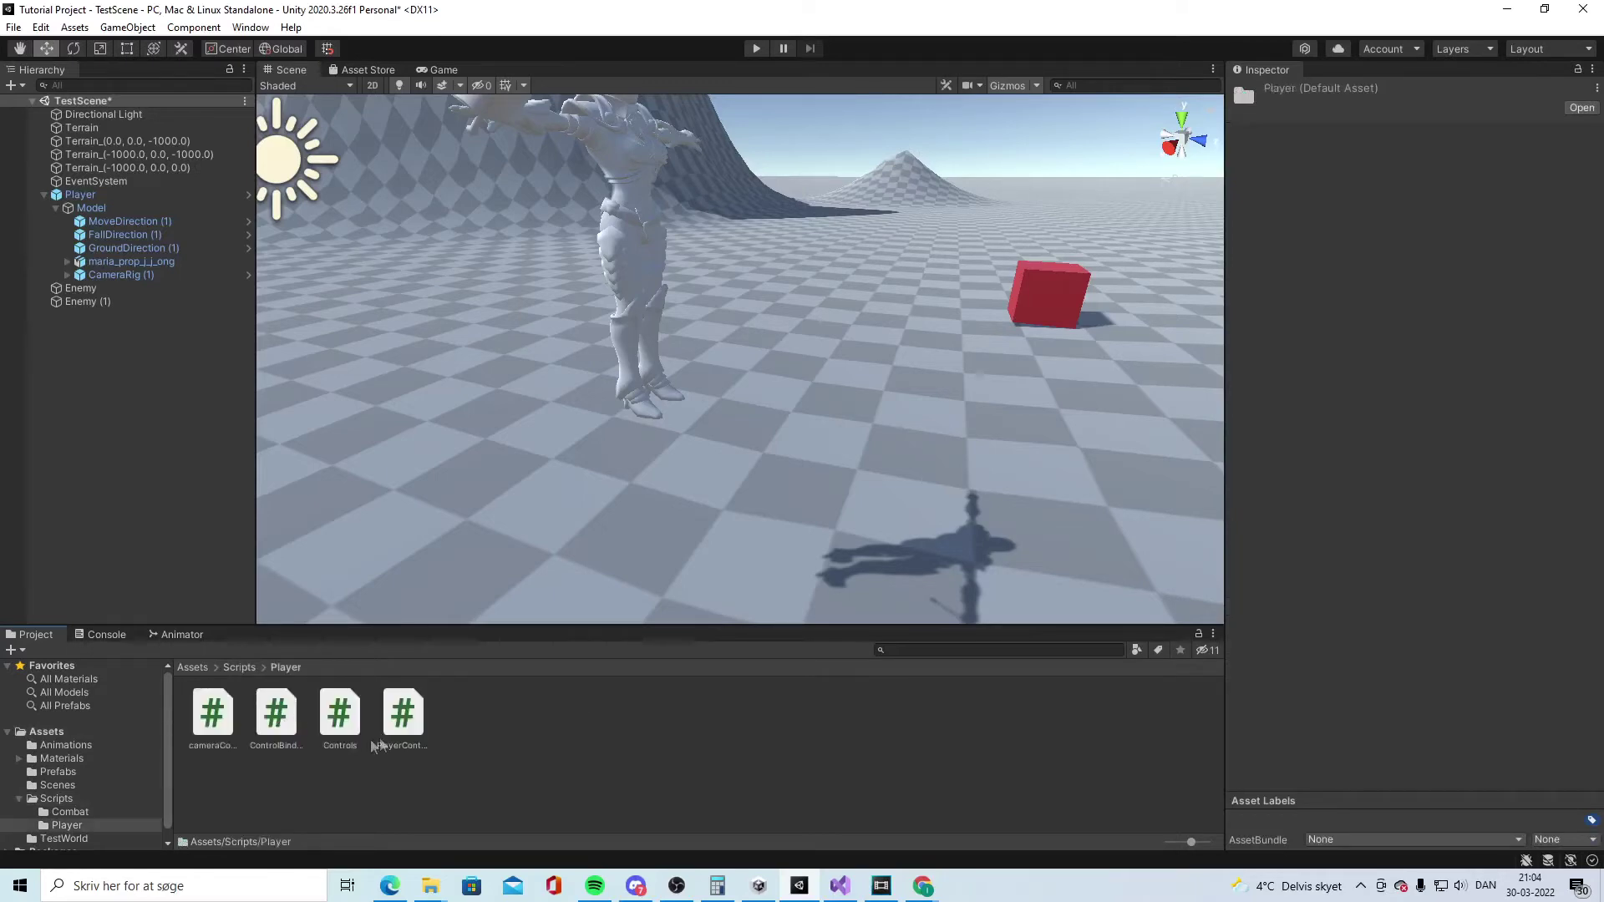
{"action": "double_click", "coordinate": [410, 715]}
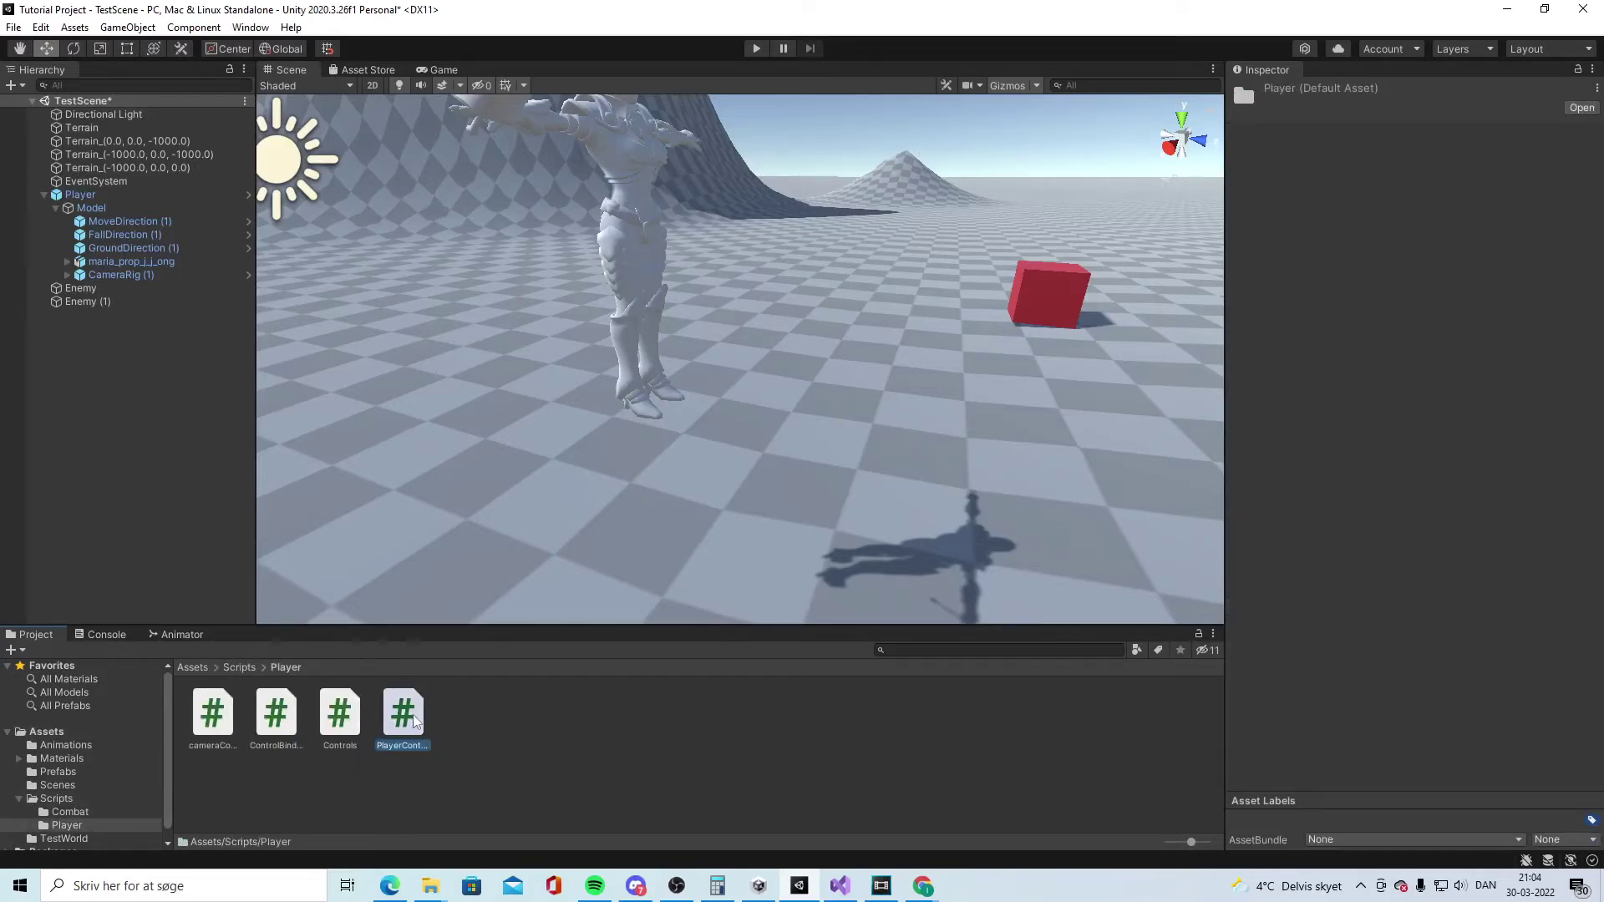
{"action": "scroll", "coordinate": [477, 376], "scroll_direction": "up", "scroll_amount": 9}
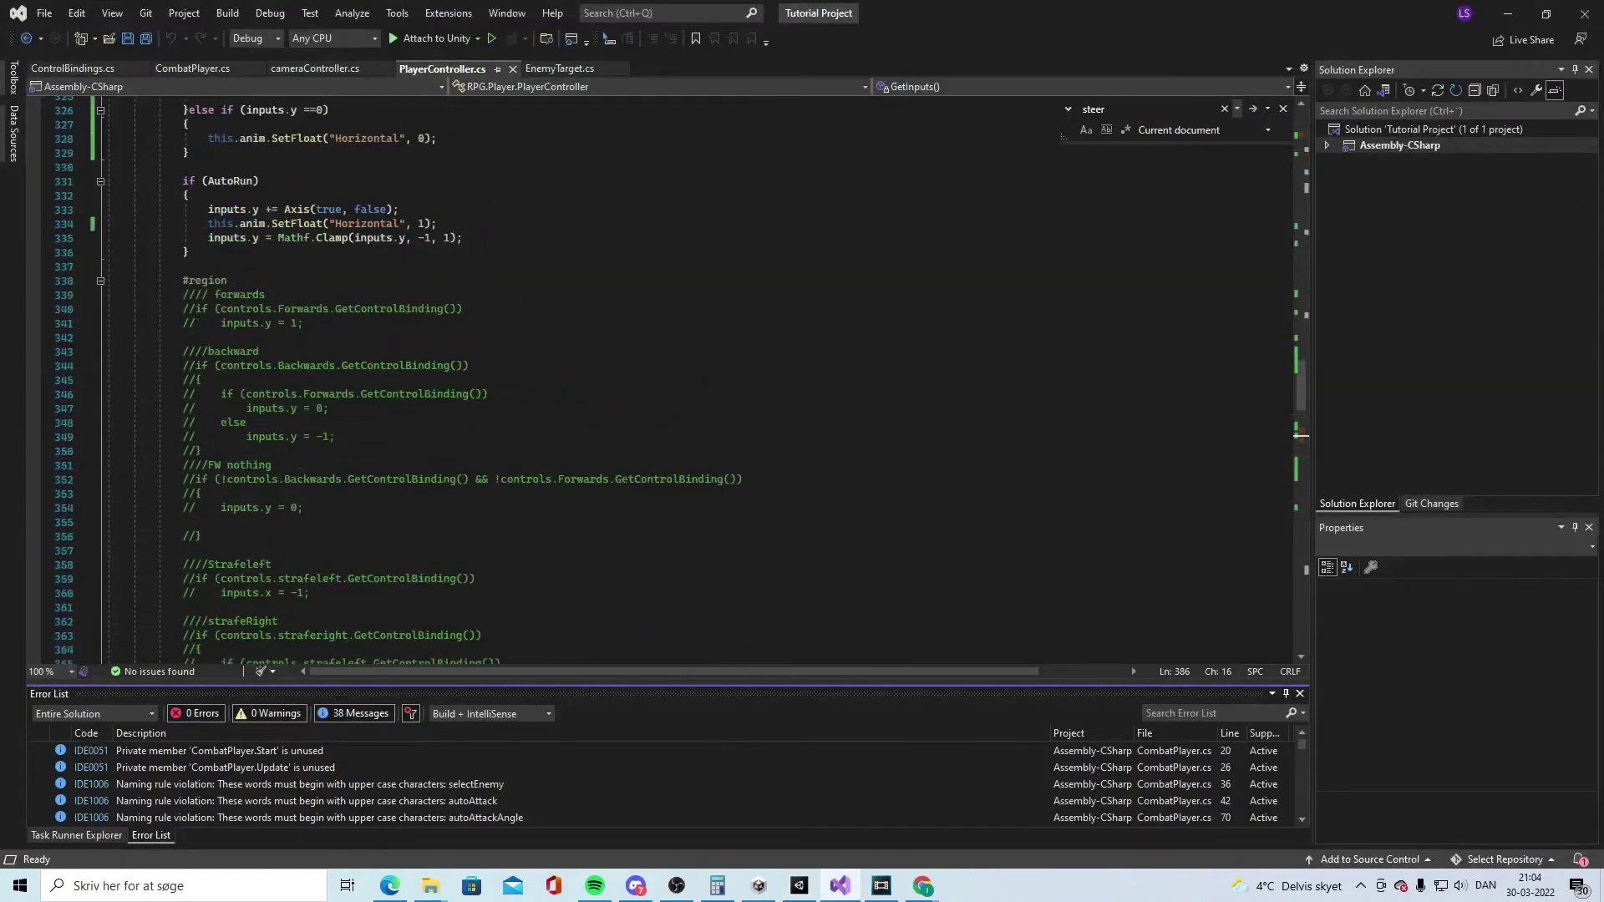
- Save PlayerController.cs with its new public Animator anim field declared
{"action": "left_click_drag", "start_coordinate": [1303, 398], "coordinate": [1301, 117]}
{"action": "left_click", "coordinate": [872, 270]}
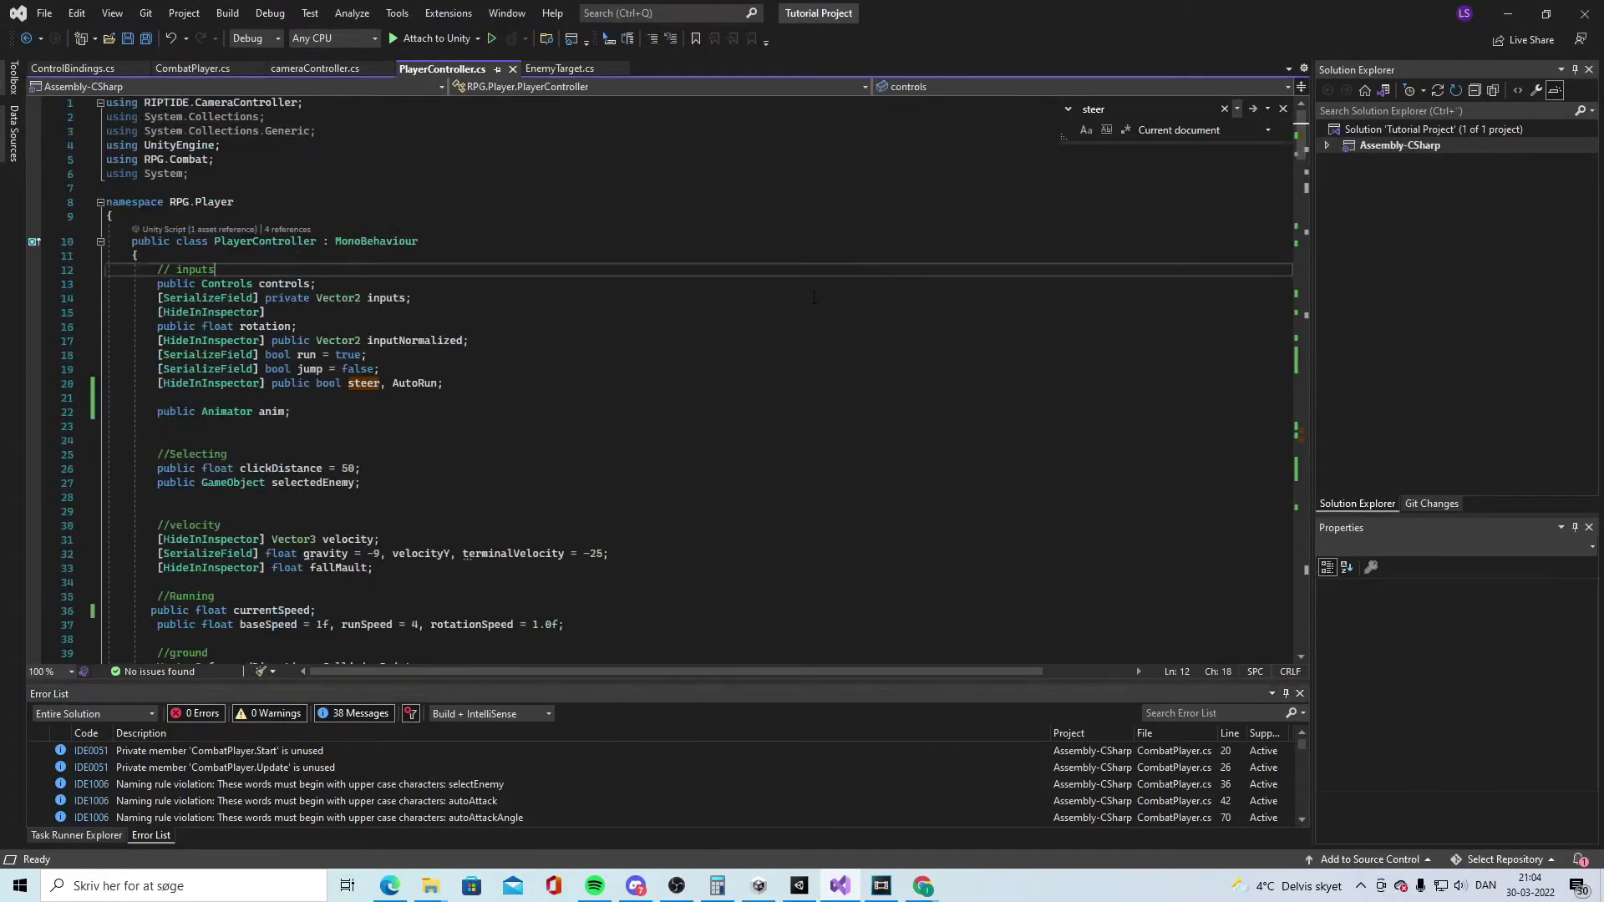
{"action": "scroll", "coordinate": [814, 298], "scroll_direction": "down", "scroll_amount": 2}
{"action": "left_click", "coordinate": [309, 326]}
{"action": "key", "text": "ctrl+s"}
{"action": "left_click_drag", "start_coordinate": [308, 326], "coordinate": [157, 326]}
- Check the anim field, then select Player in Unity's Hierarchy to view its settings
{"action": "left_click", "coordinate": [271, 326]}
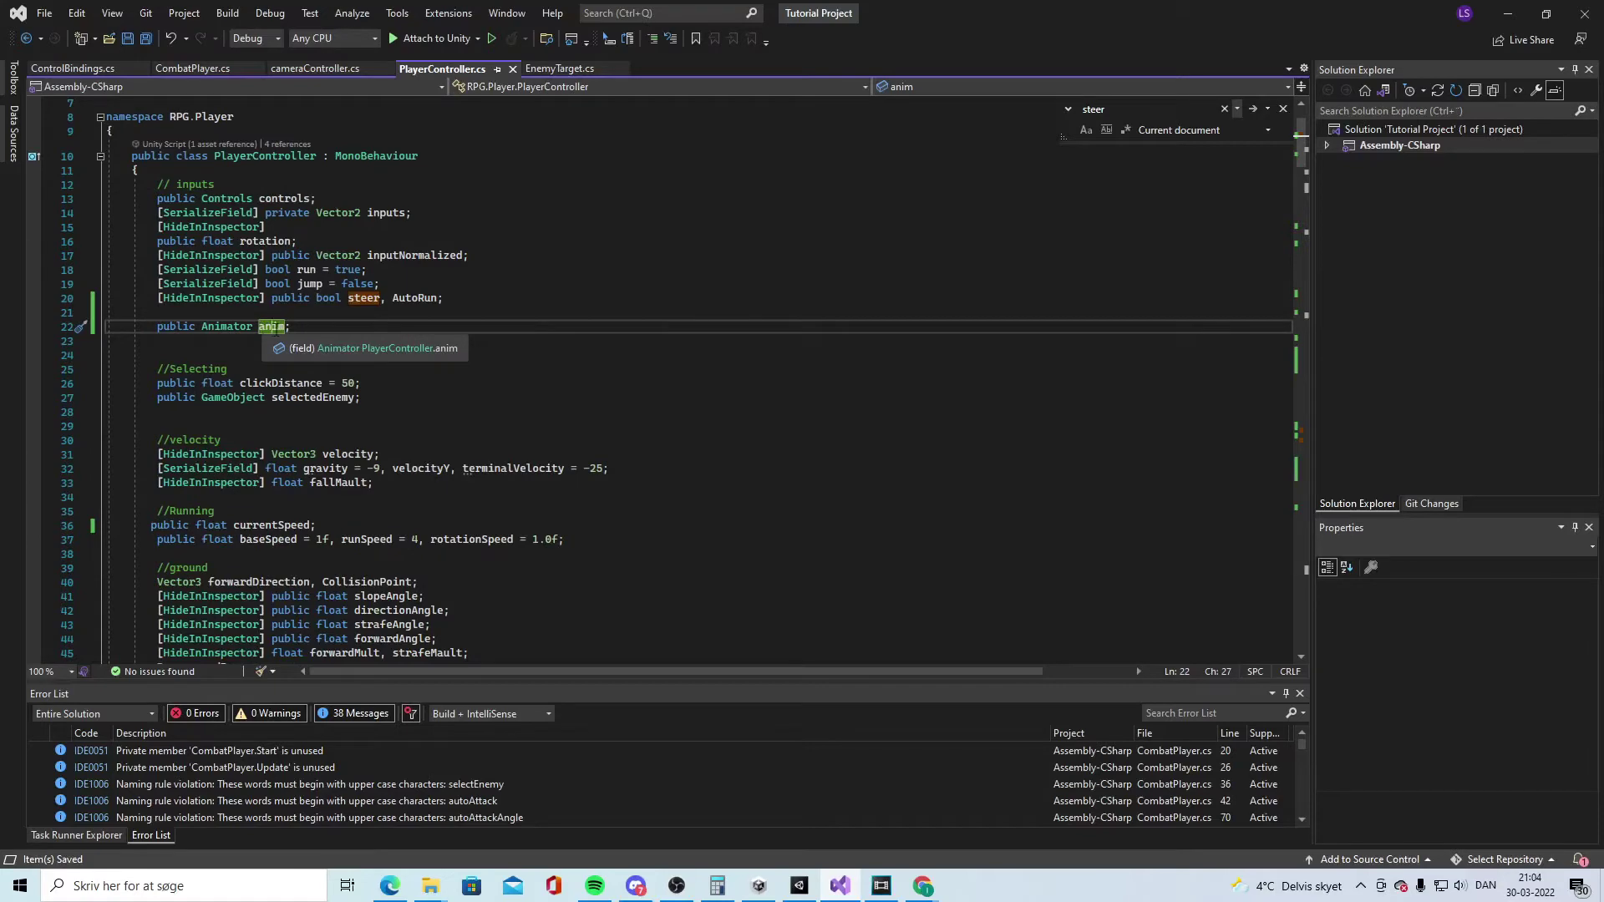
{"action": "key", "text": "End"}
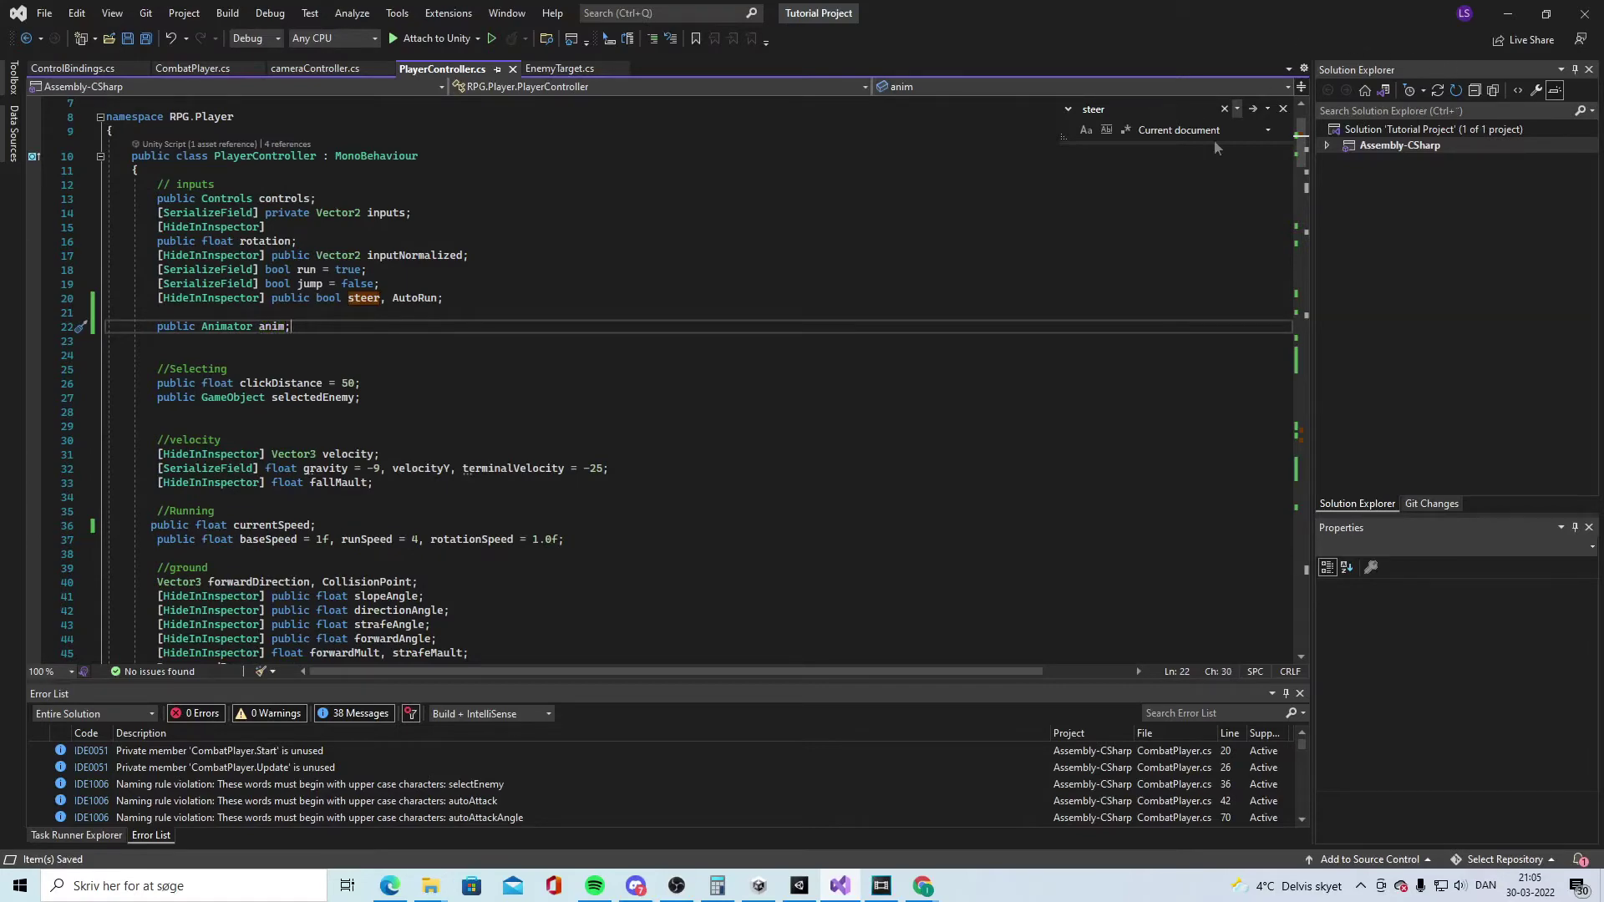
{"action": "left_click", "coordinate": [1508, 12]}
{"action": "left_click", "coordinate": [113, 193]}
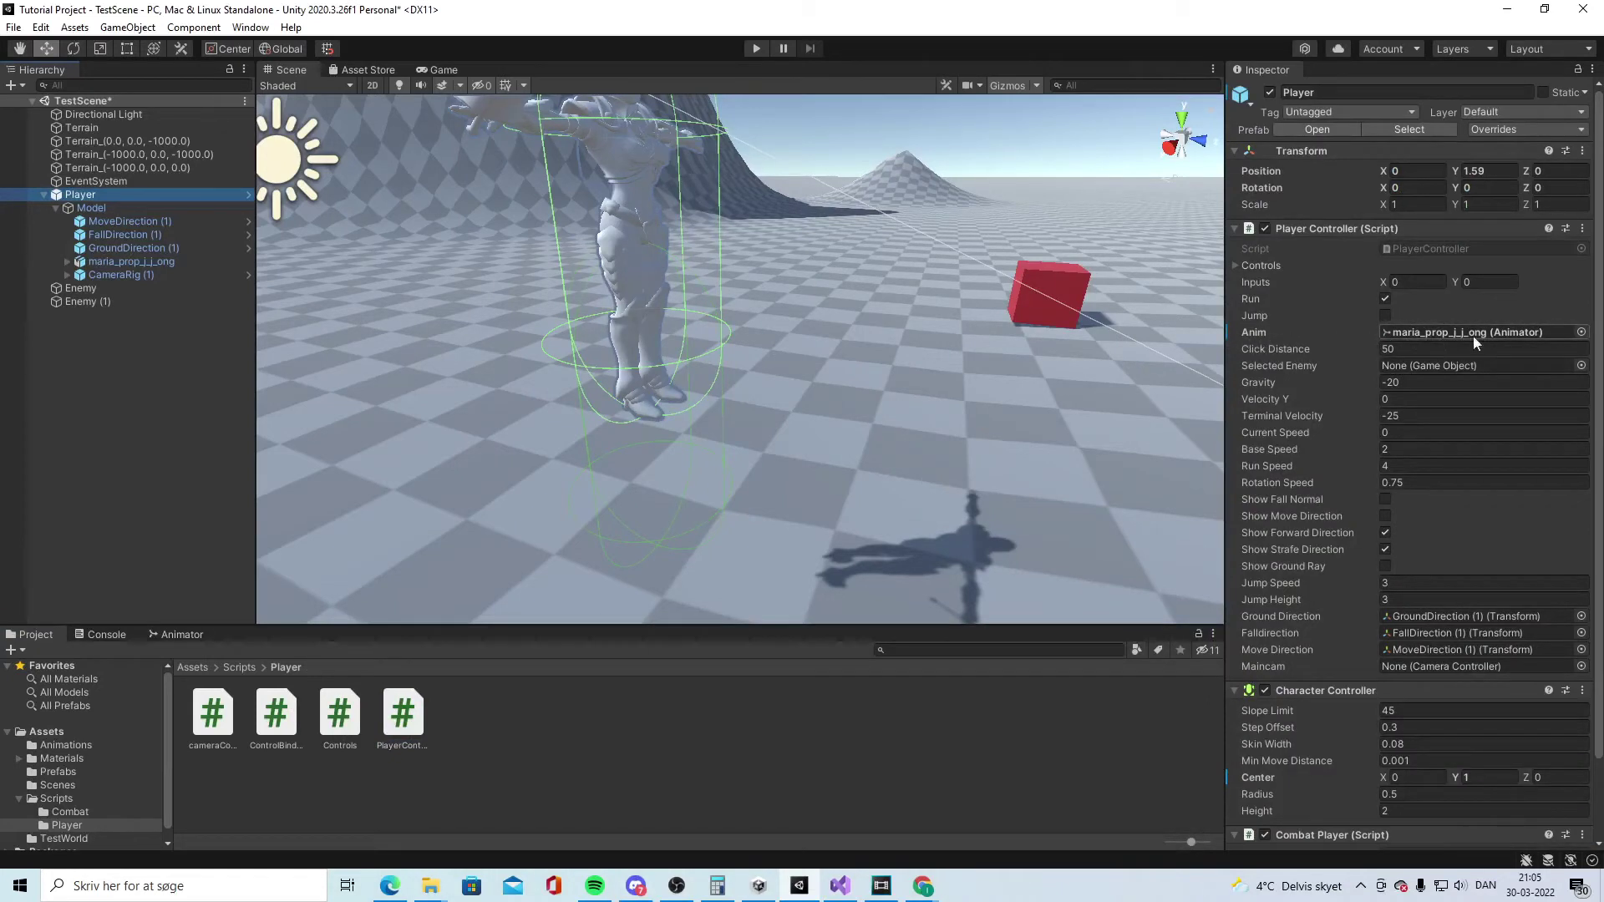
- Drag maria_prop_j_j_ong onto the Player Controller's Anim field, then bring PlayerController.cs back up
{"action": "left_click_drag", "start_coordinate": [117, 261], "coordinate": [1418, 343]}
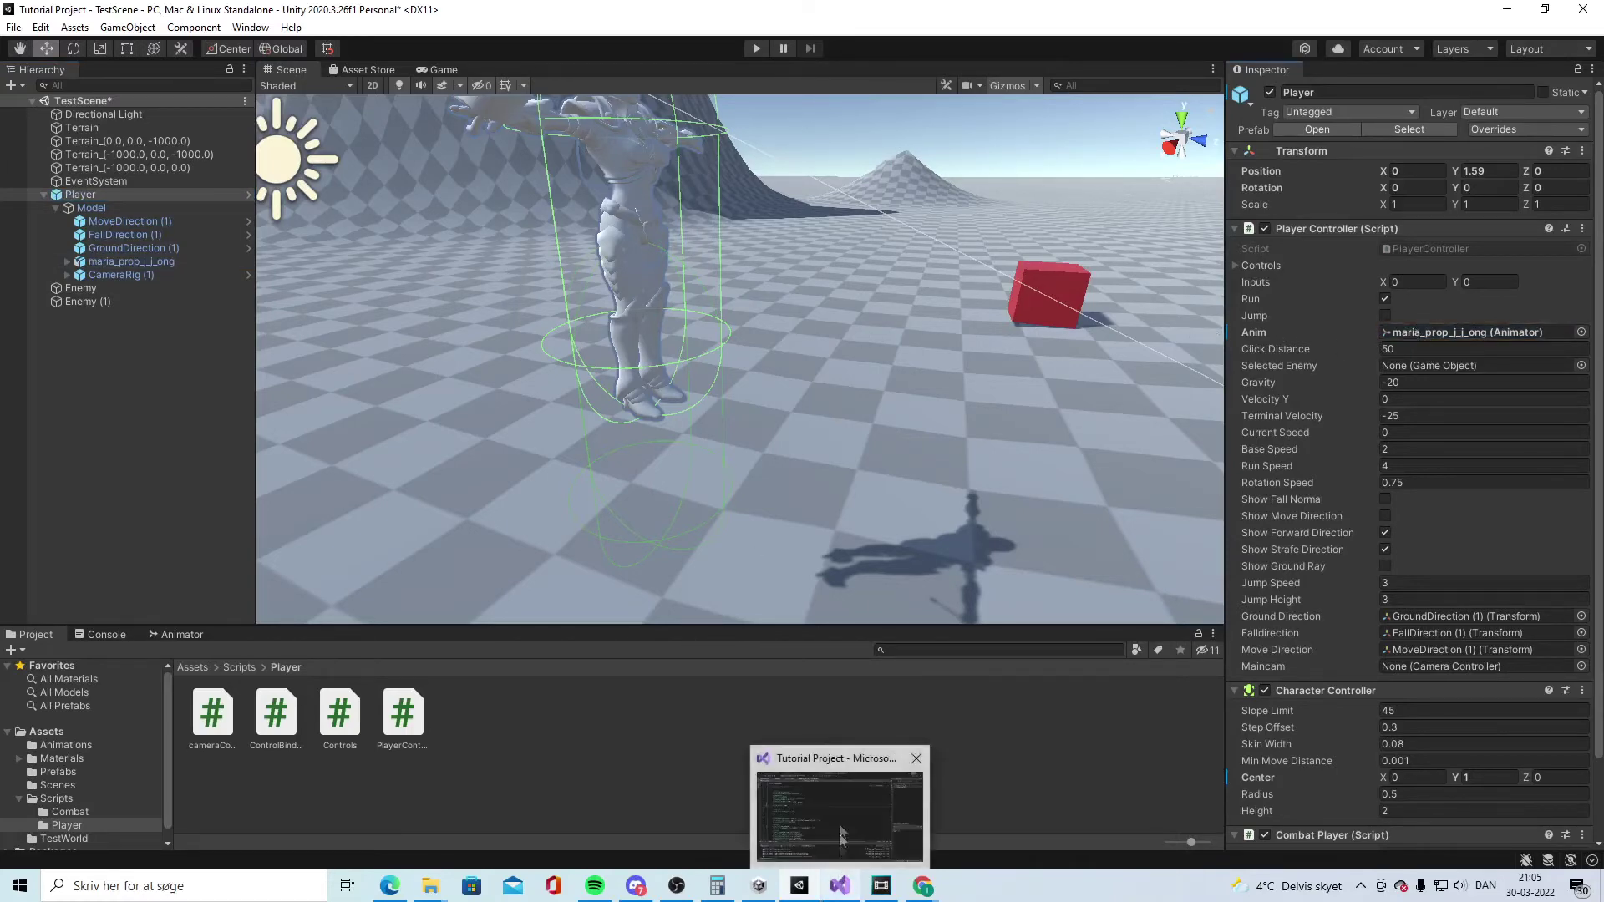
{"action": "left_click", "coordinate": [840, 886]}
{"action": "scroll", "coordinate": [436, 291], "scroll_direction": "down", "scroll_amount": 13}
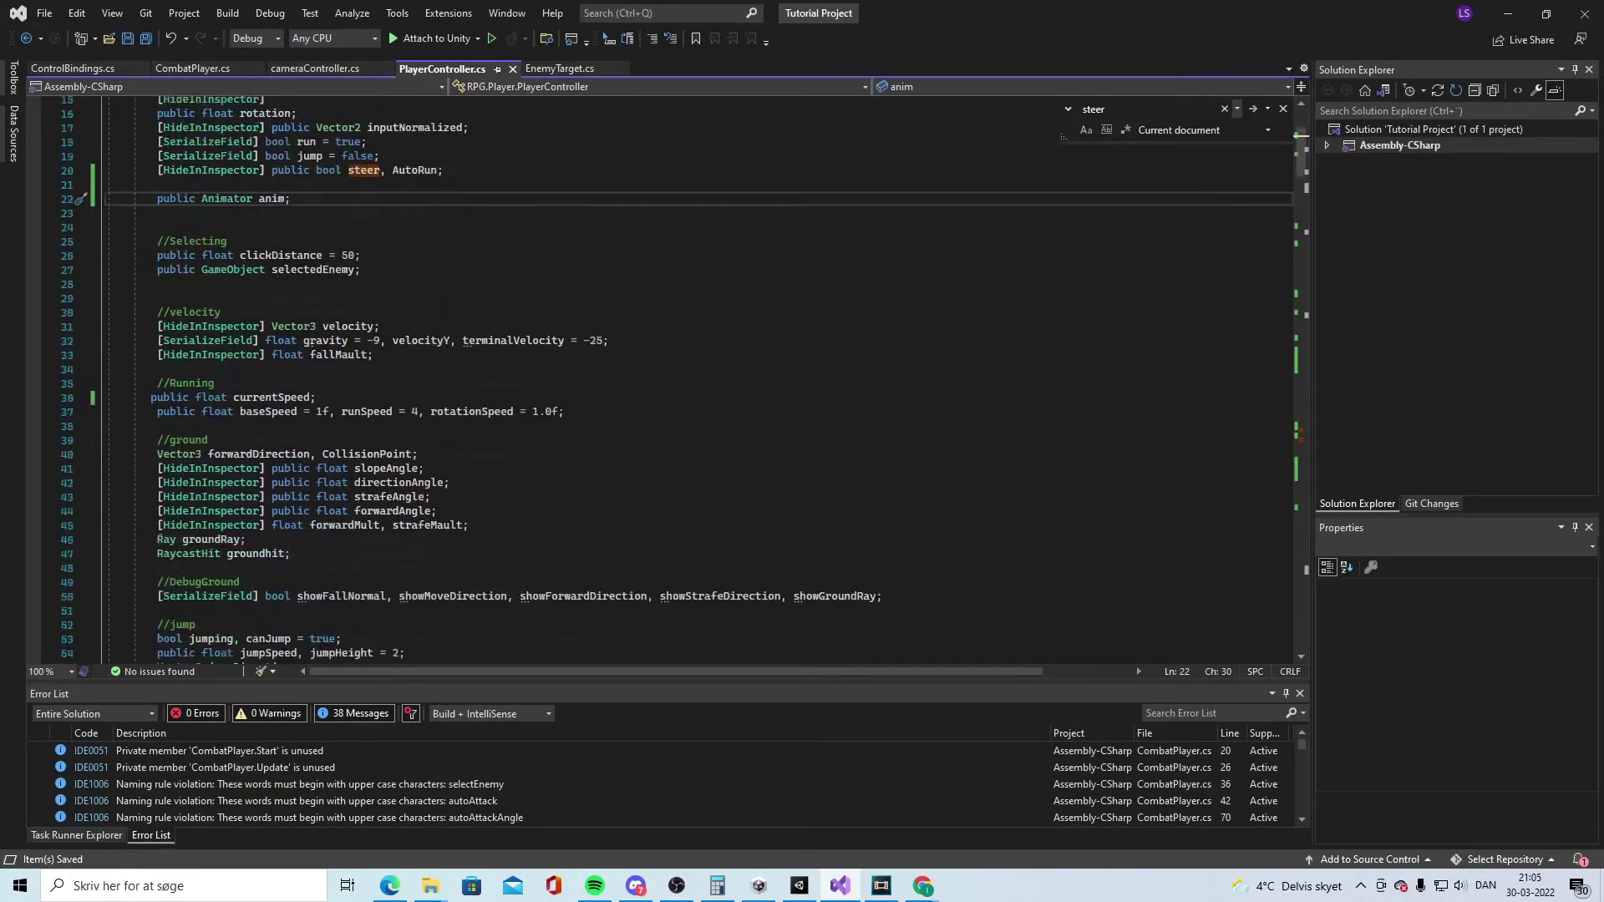
- Go to the implementation of Jump() and expand its collapsed method body
{"action": "scroll", "coordinate": [528, 359], "scroll_direction": "down", "scroll_amount": 3}
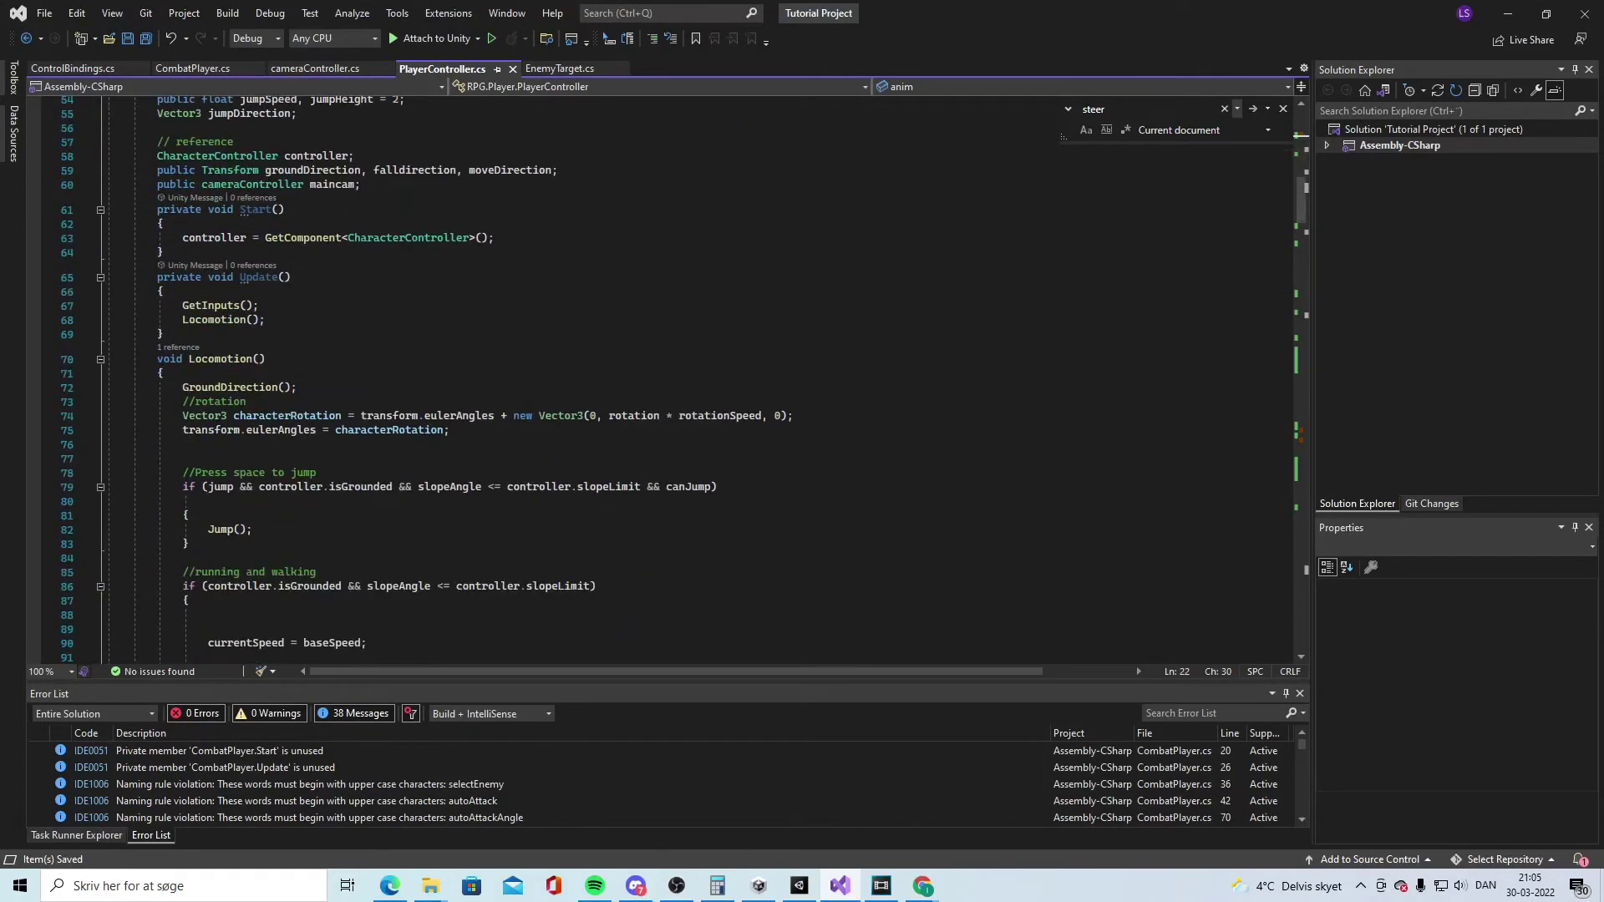
{"action": "left_click", "coordinate": [265, 529]}
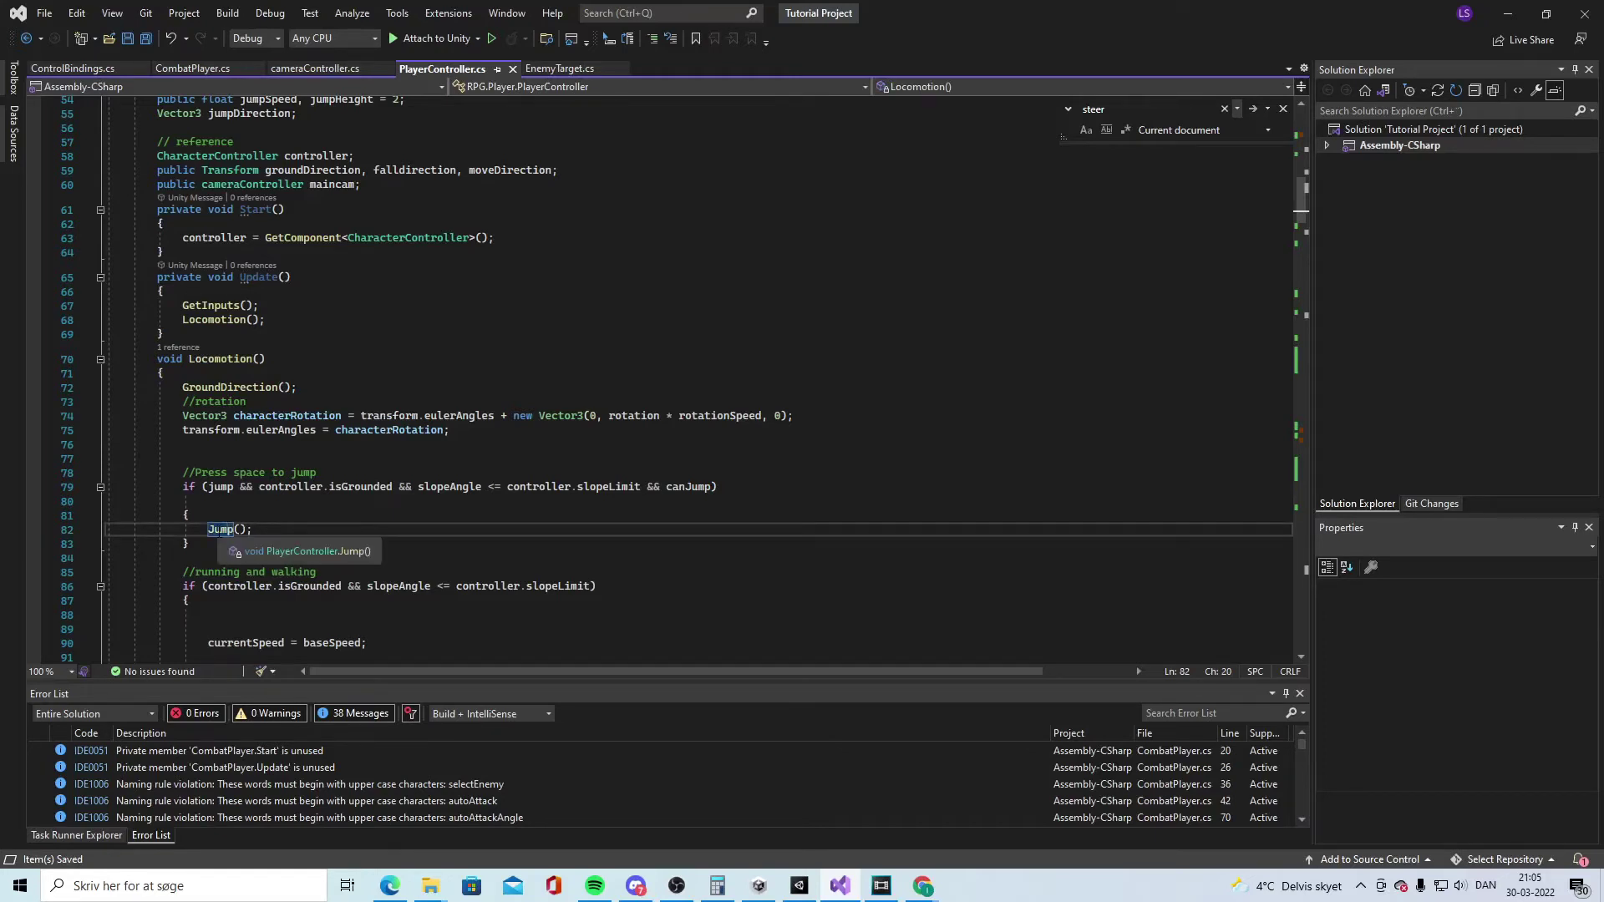
{"action": "scroll", "coordinate": [227, 532], "scroll_direction": "down", "scroll_amount": 1}
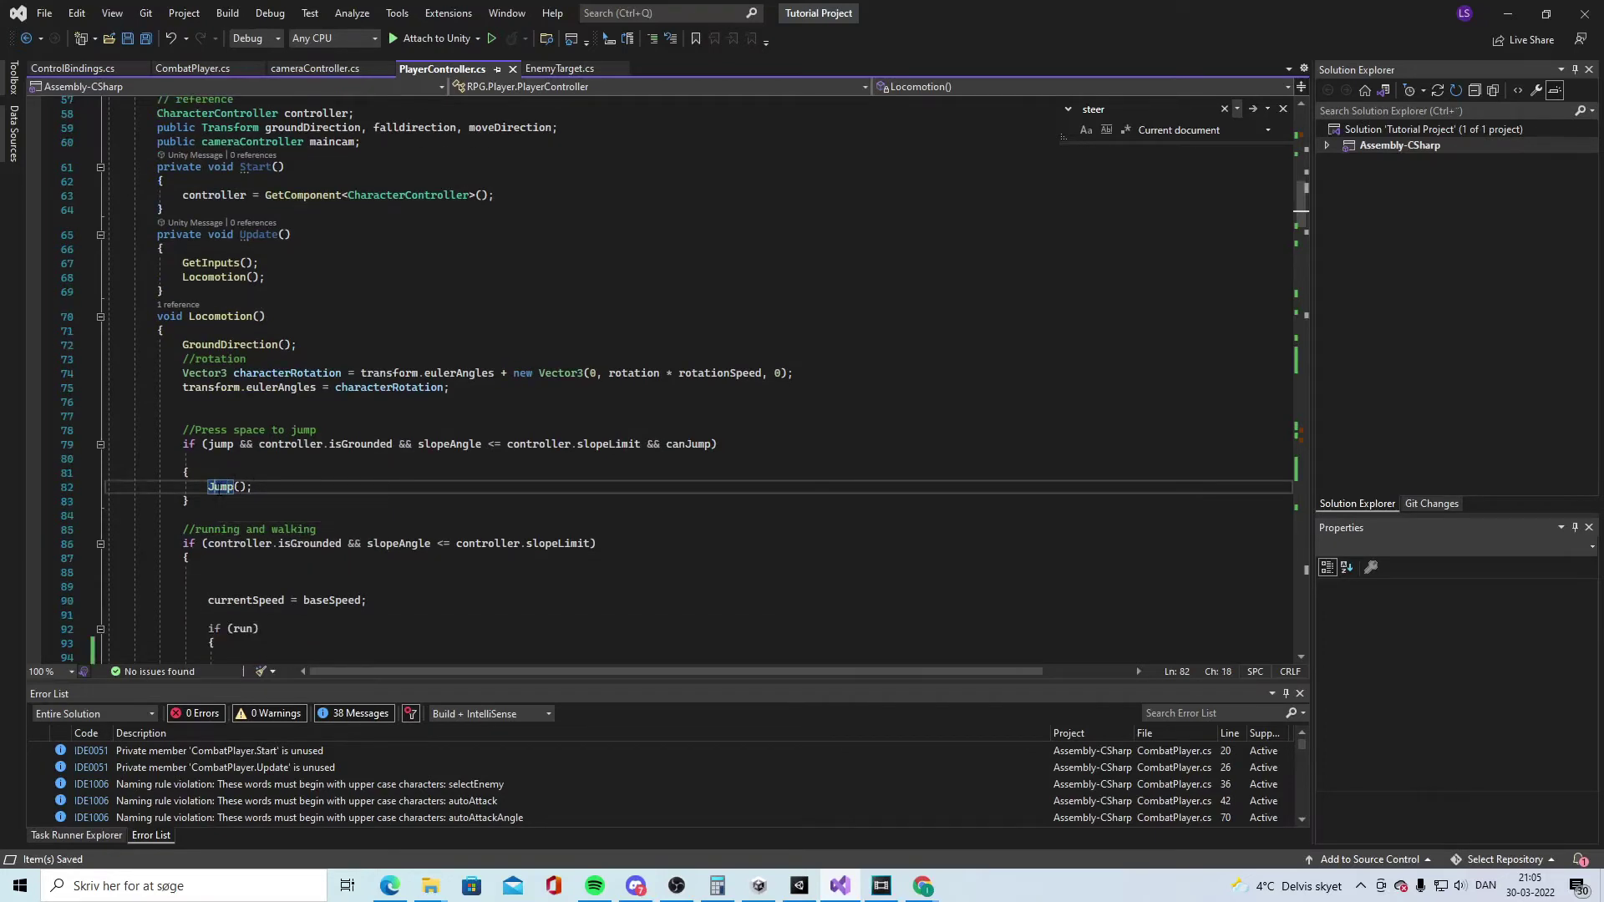
{"action": "right_click", "coordinate": [217, 487]}
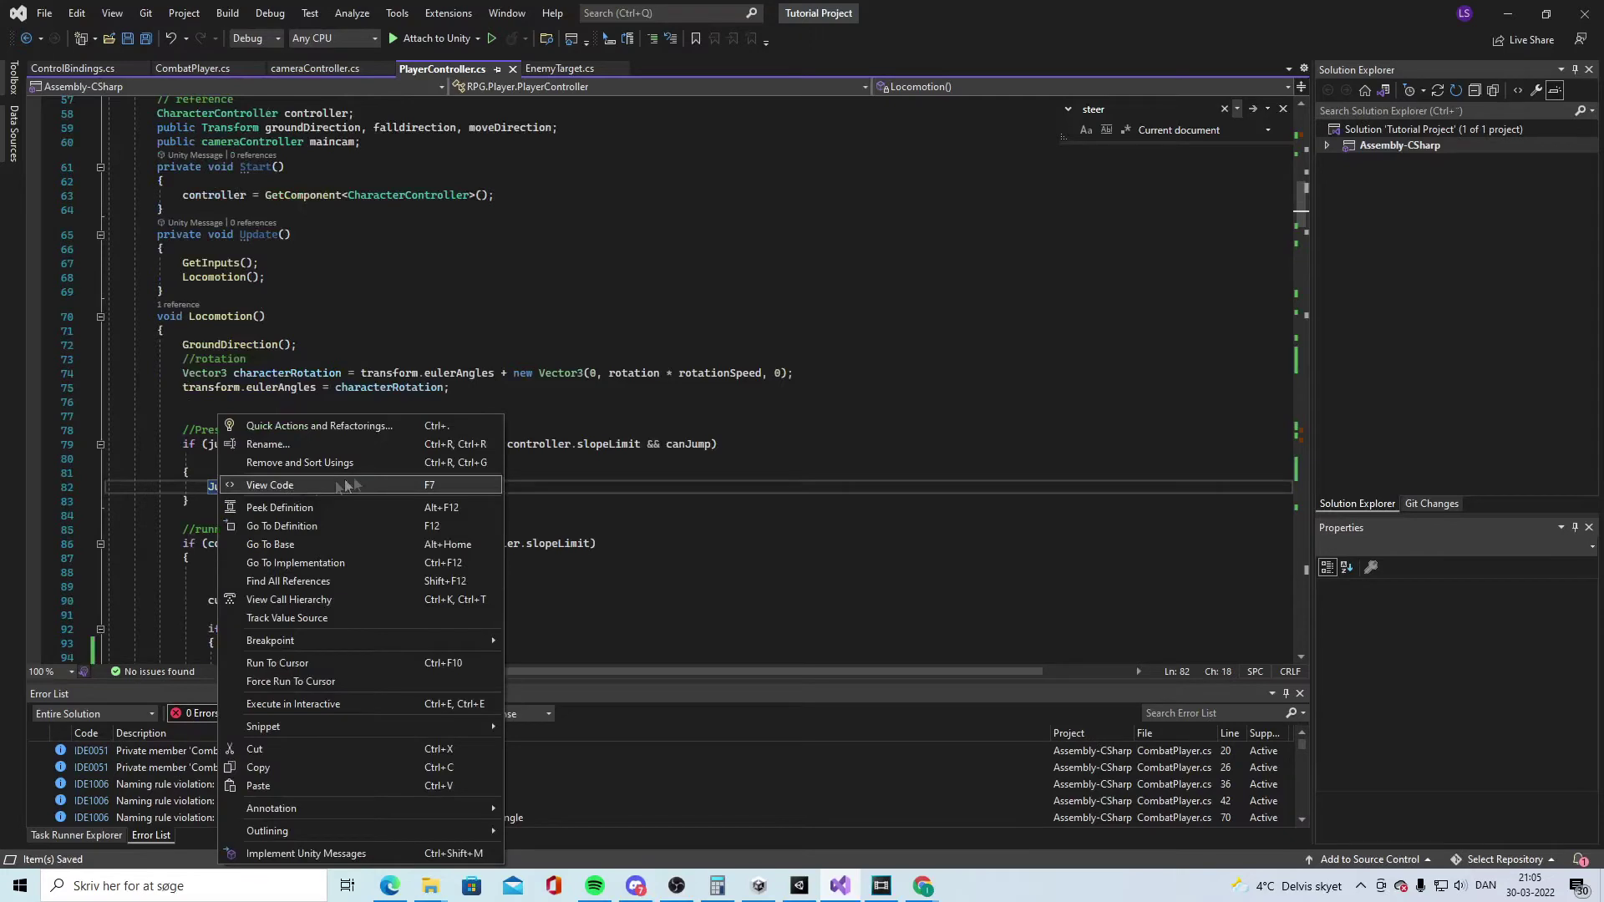
{"action": "left_click", "coordinate": [355, 562]}
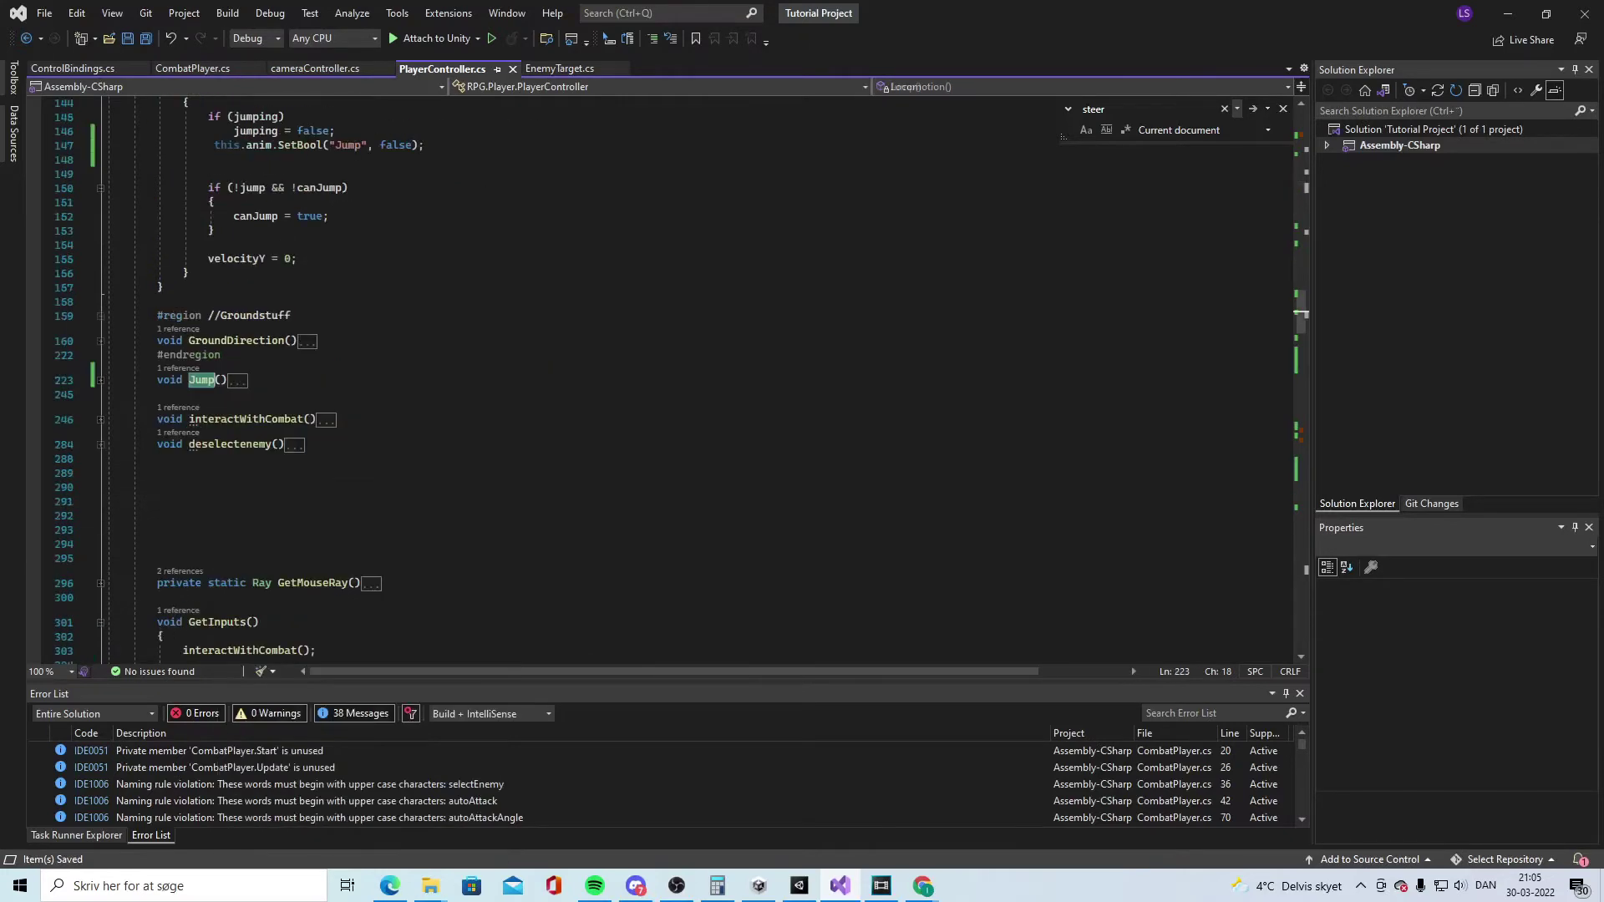
{"action": "left_click", "coordinate": [100, 380]}
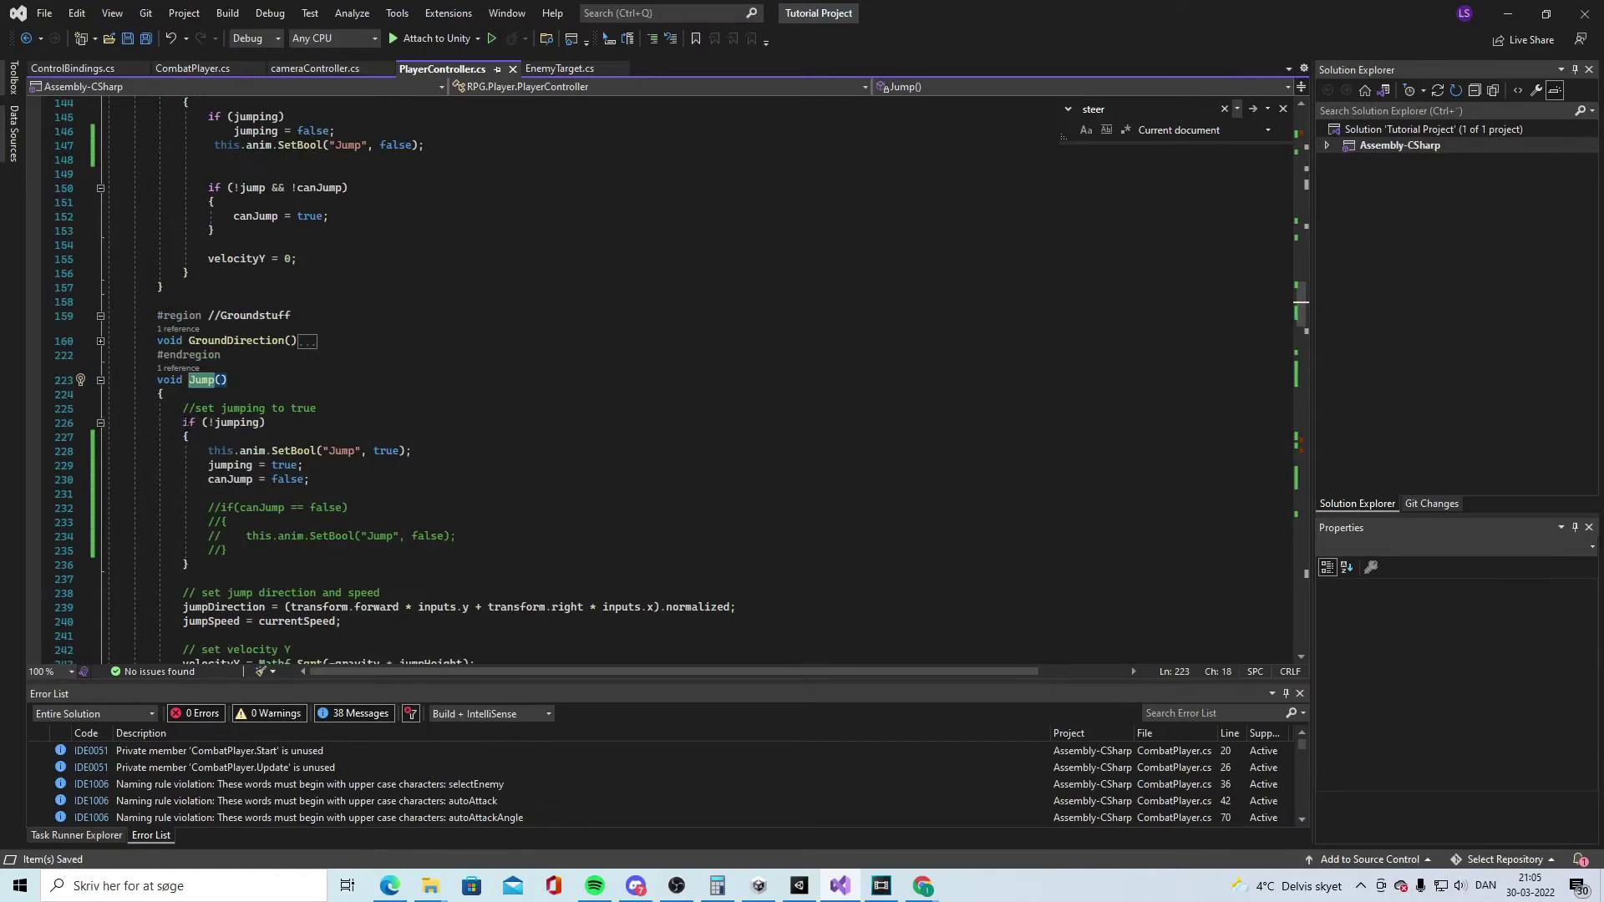
- Highlight the jumping flag and the SetBool call that sets Jump to true
{"action": "left_click", "coordinate": [259, 423]}
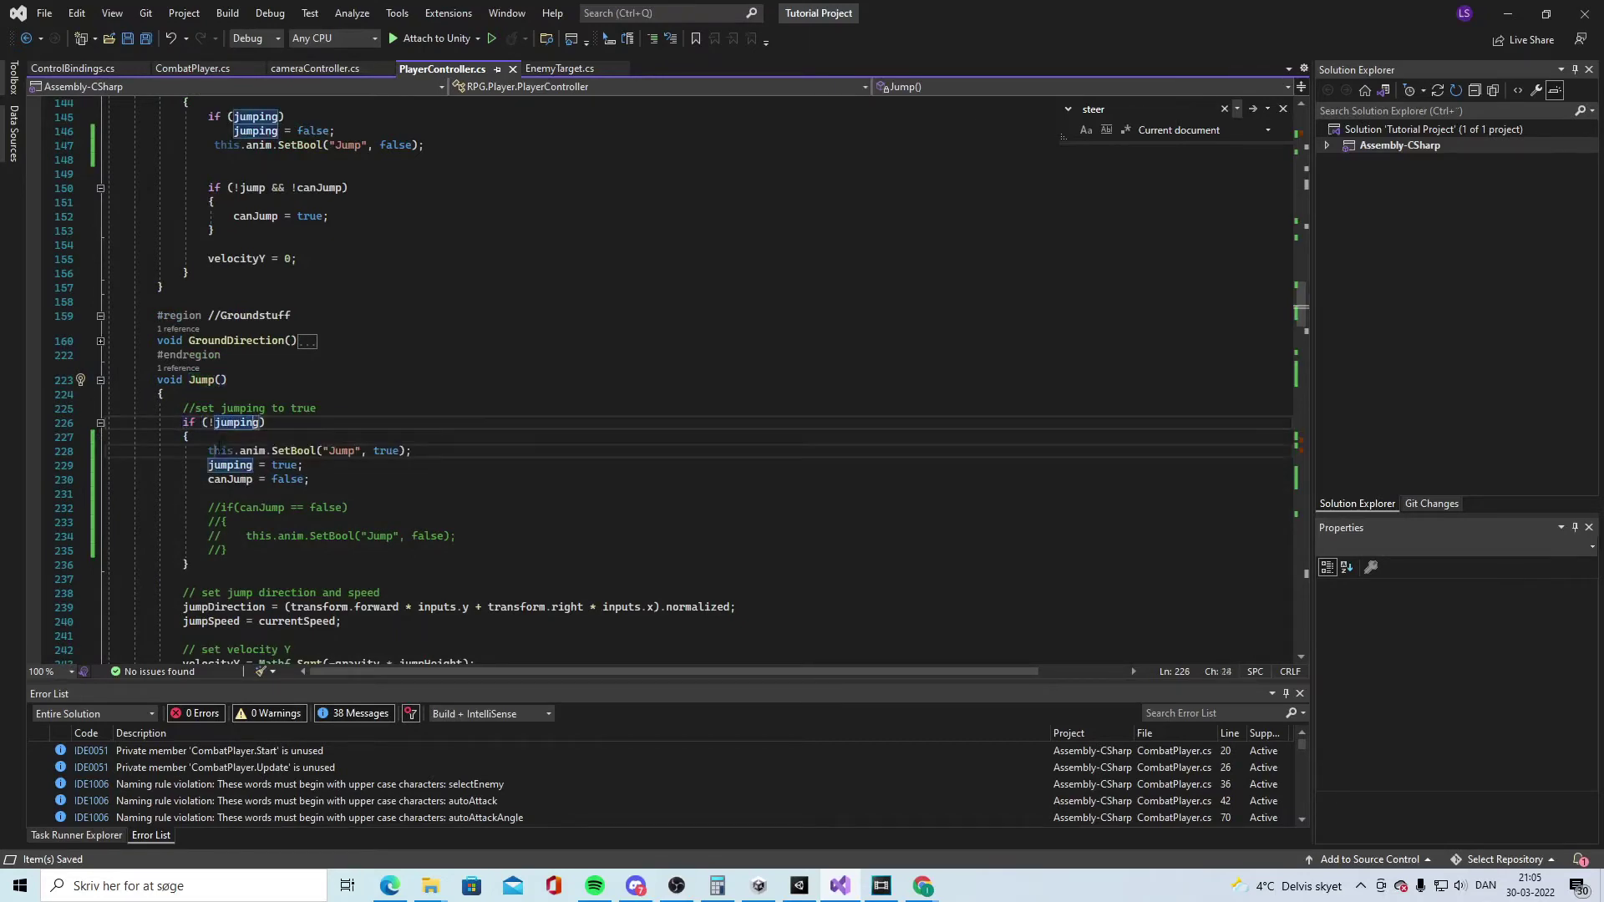
{"action": "left_click_drag", "start_coordinate": [208, 451], "coordinate": [240, 451]}
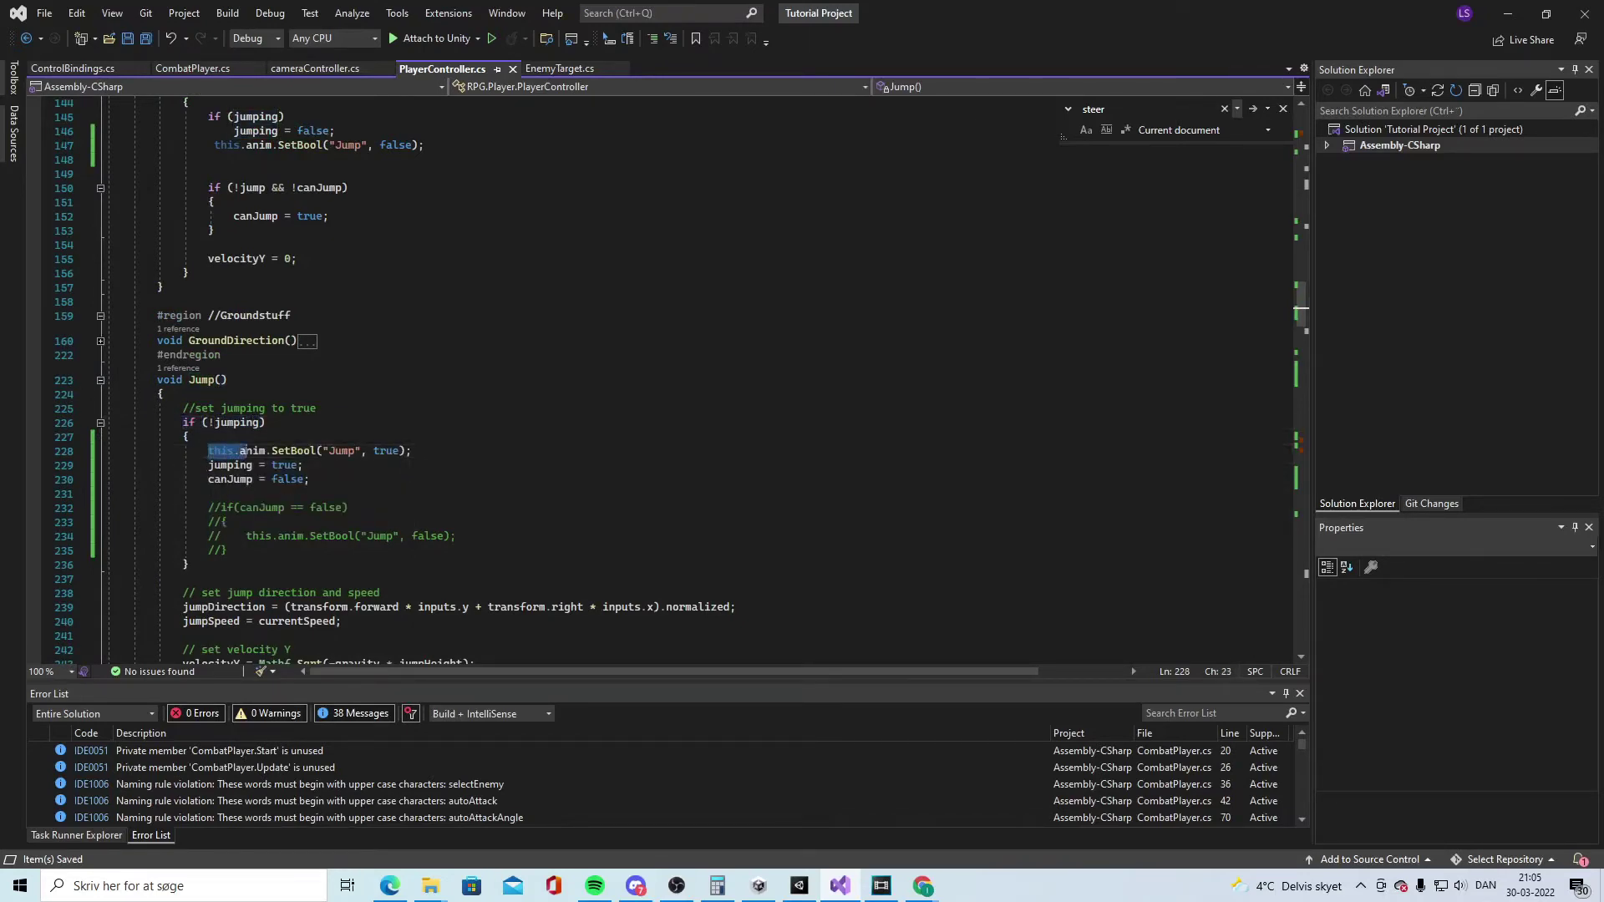
{"action": "left_click", "coordinate": [273, 452]}
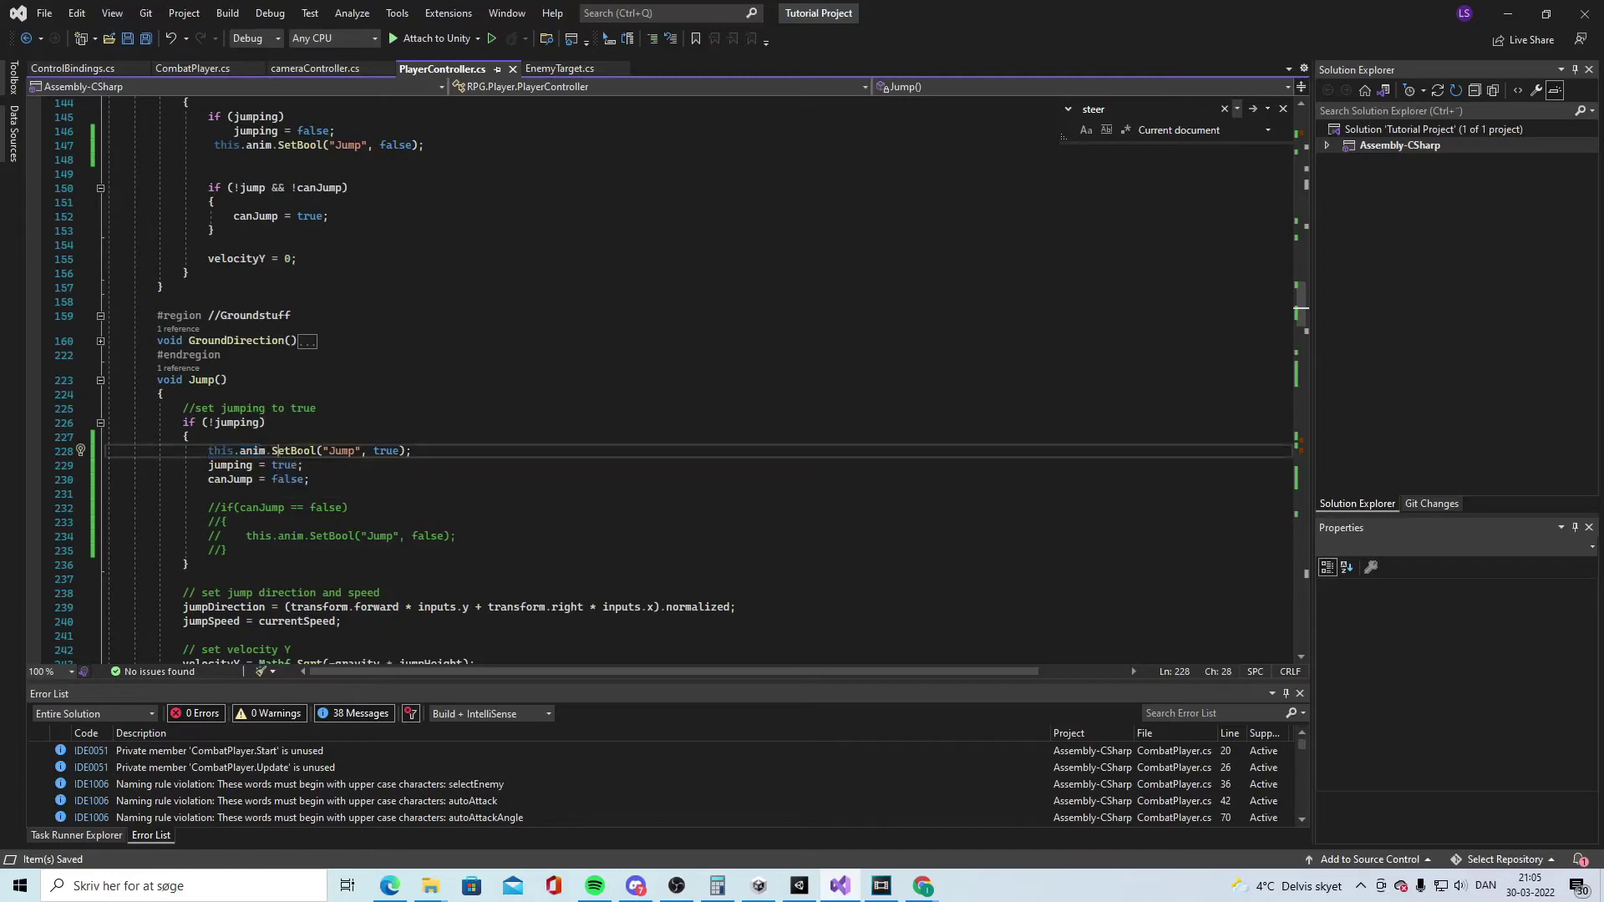
{"action": "left_click", "coordinate": [323, 451]}
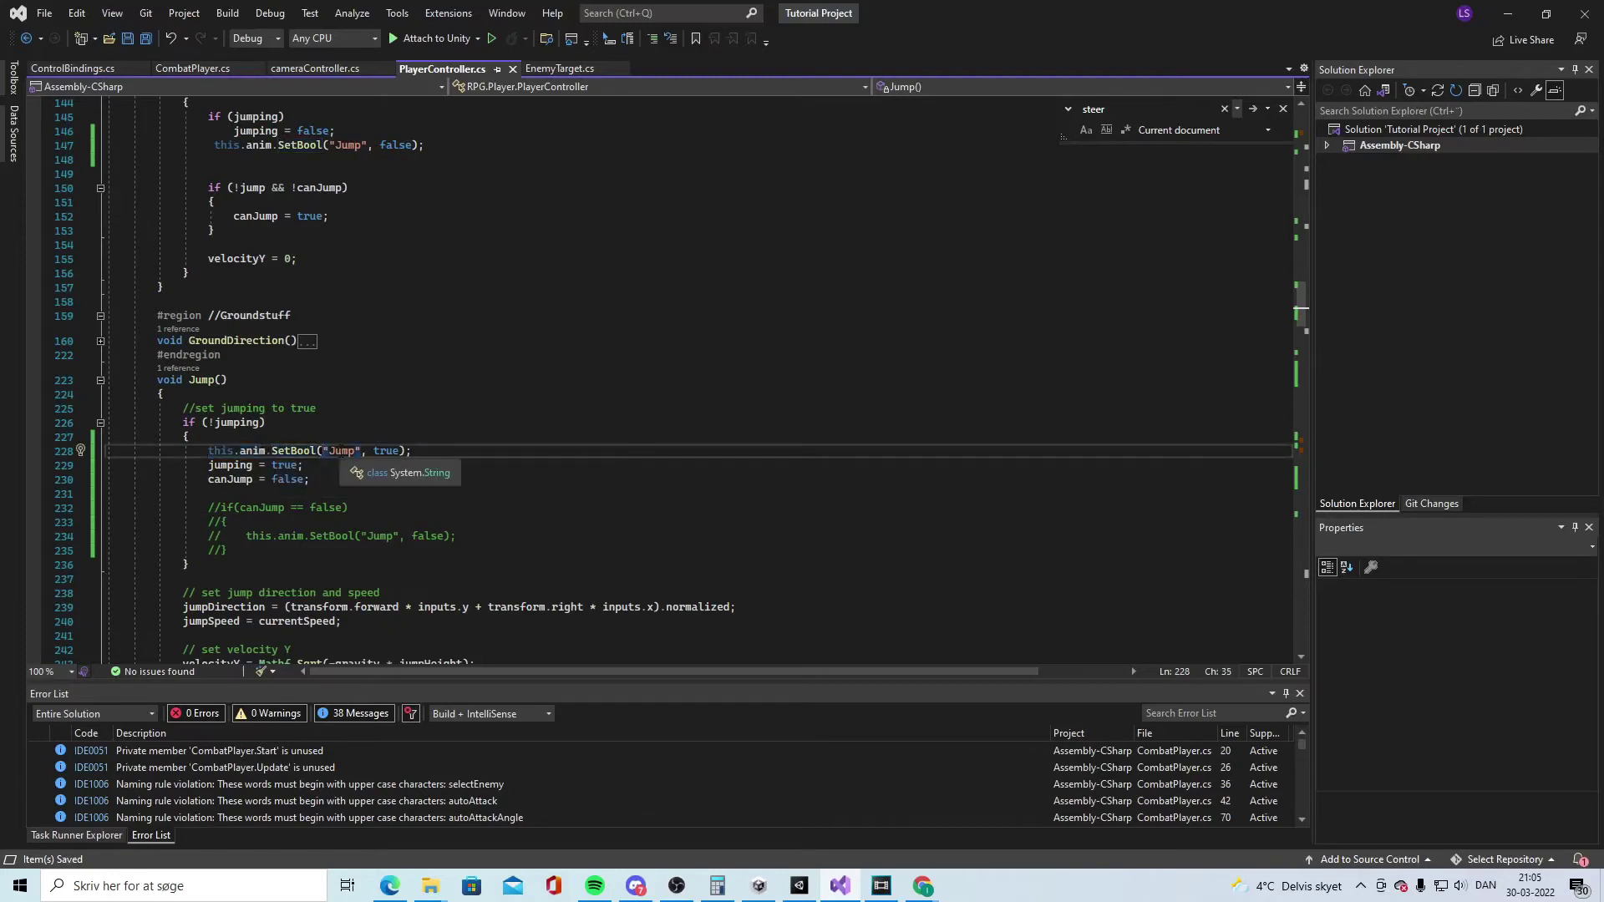
{"action": "left_click", "coordinate": [330, 451]}
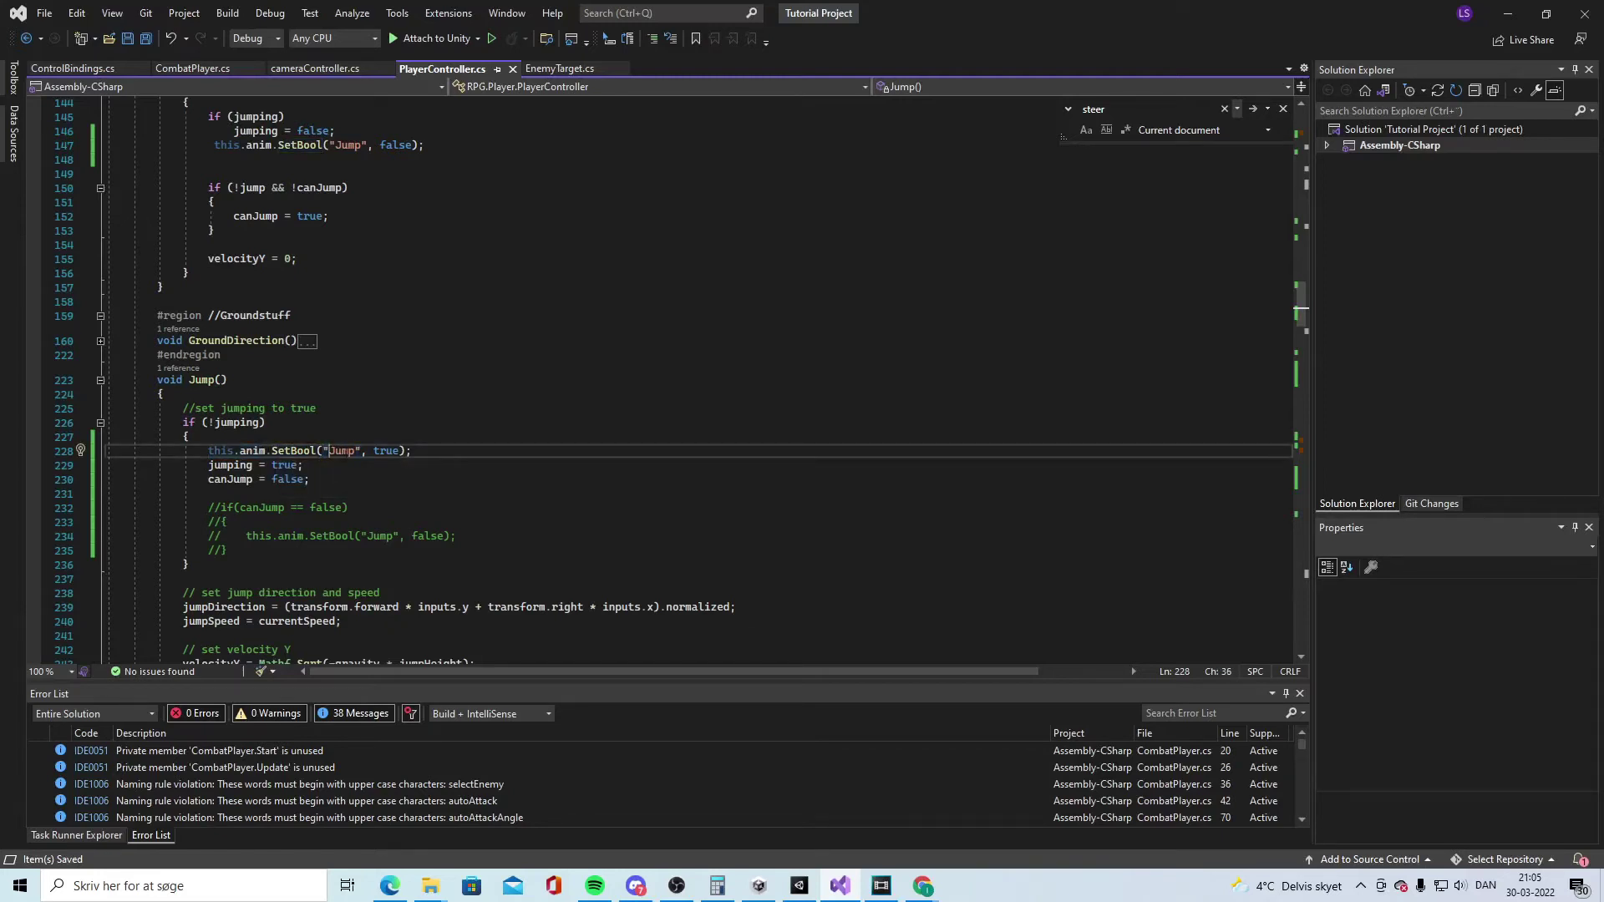
{"action": "left_click_drag", "start_coordinate": [437, 452], "coordinate": [209, 451]}
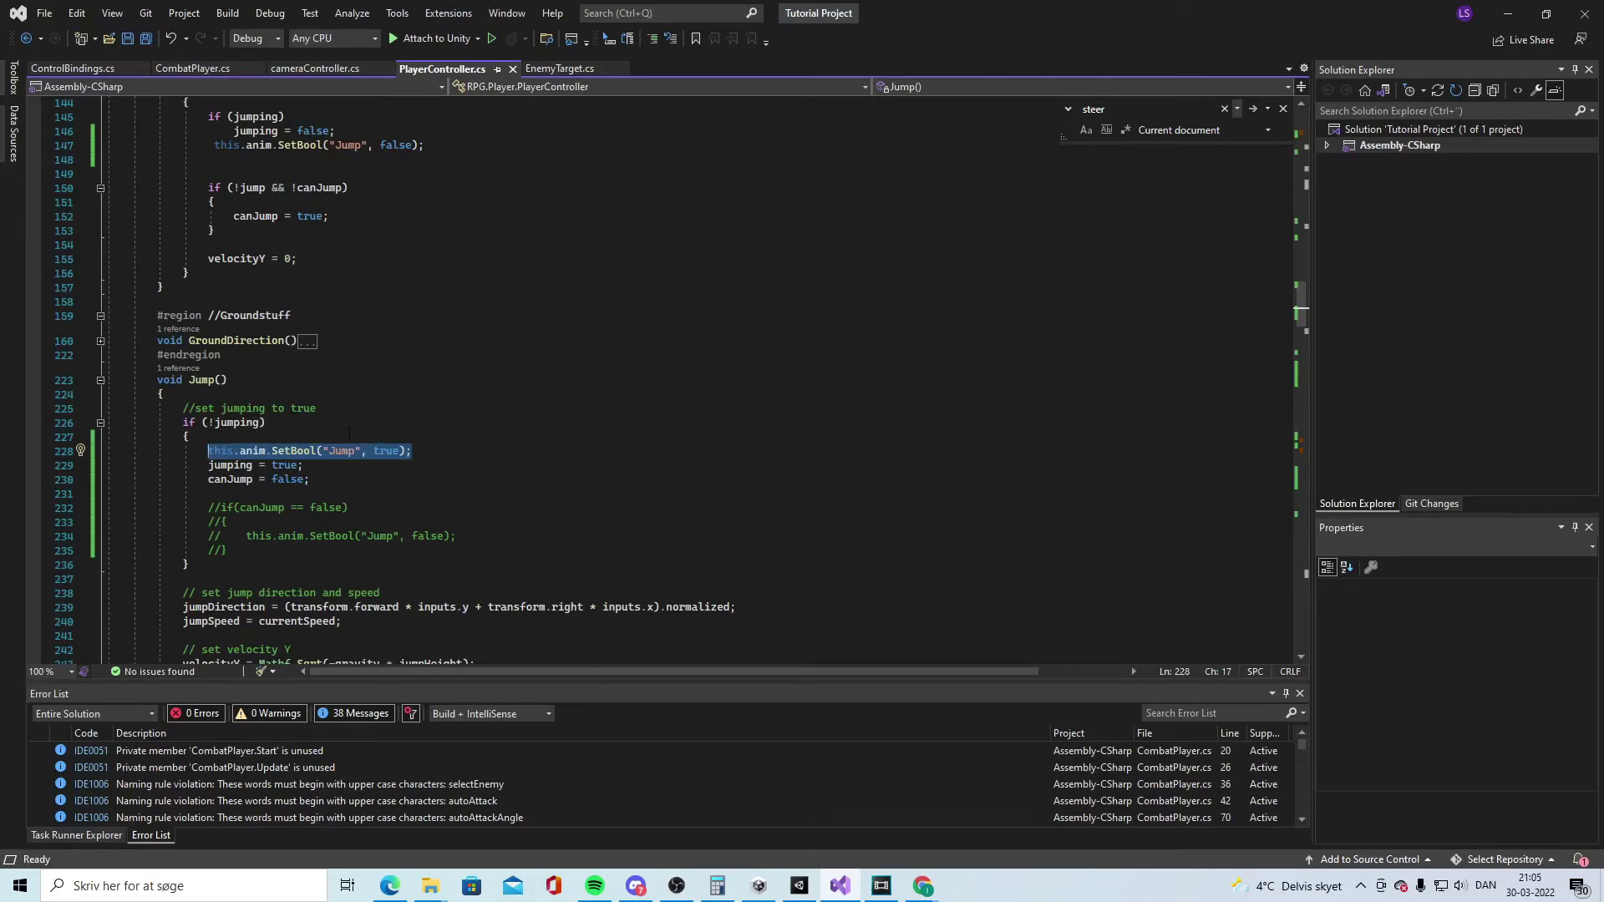
- In Unity's Animator, toggle the Jump parameter on and back off
{"action": "left_click", "coordinate": [1500, 21]}
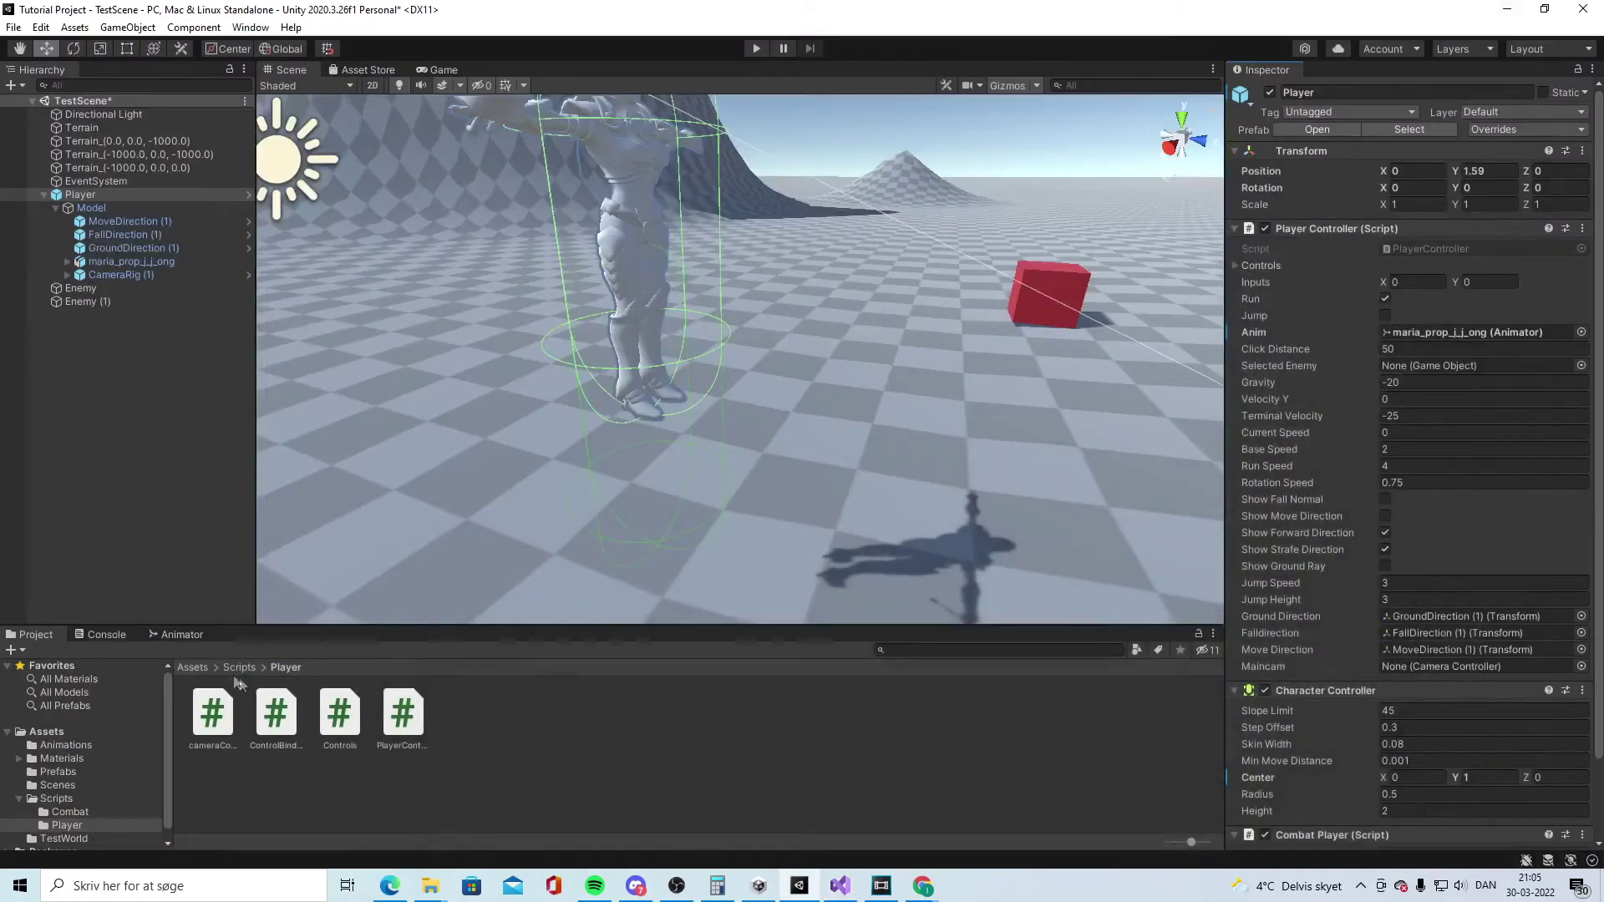
{"action": "left_click", "coordinate": [177, 635]}
{"action": "left_click", "coordinate": [282, 733]}
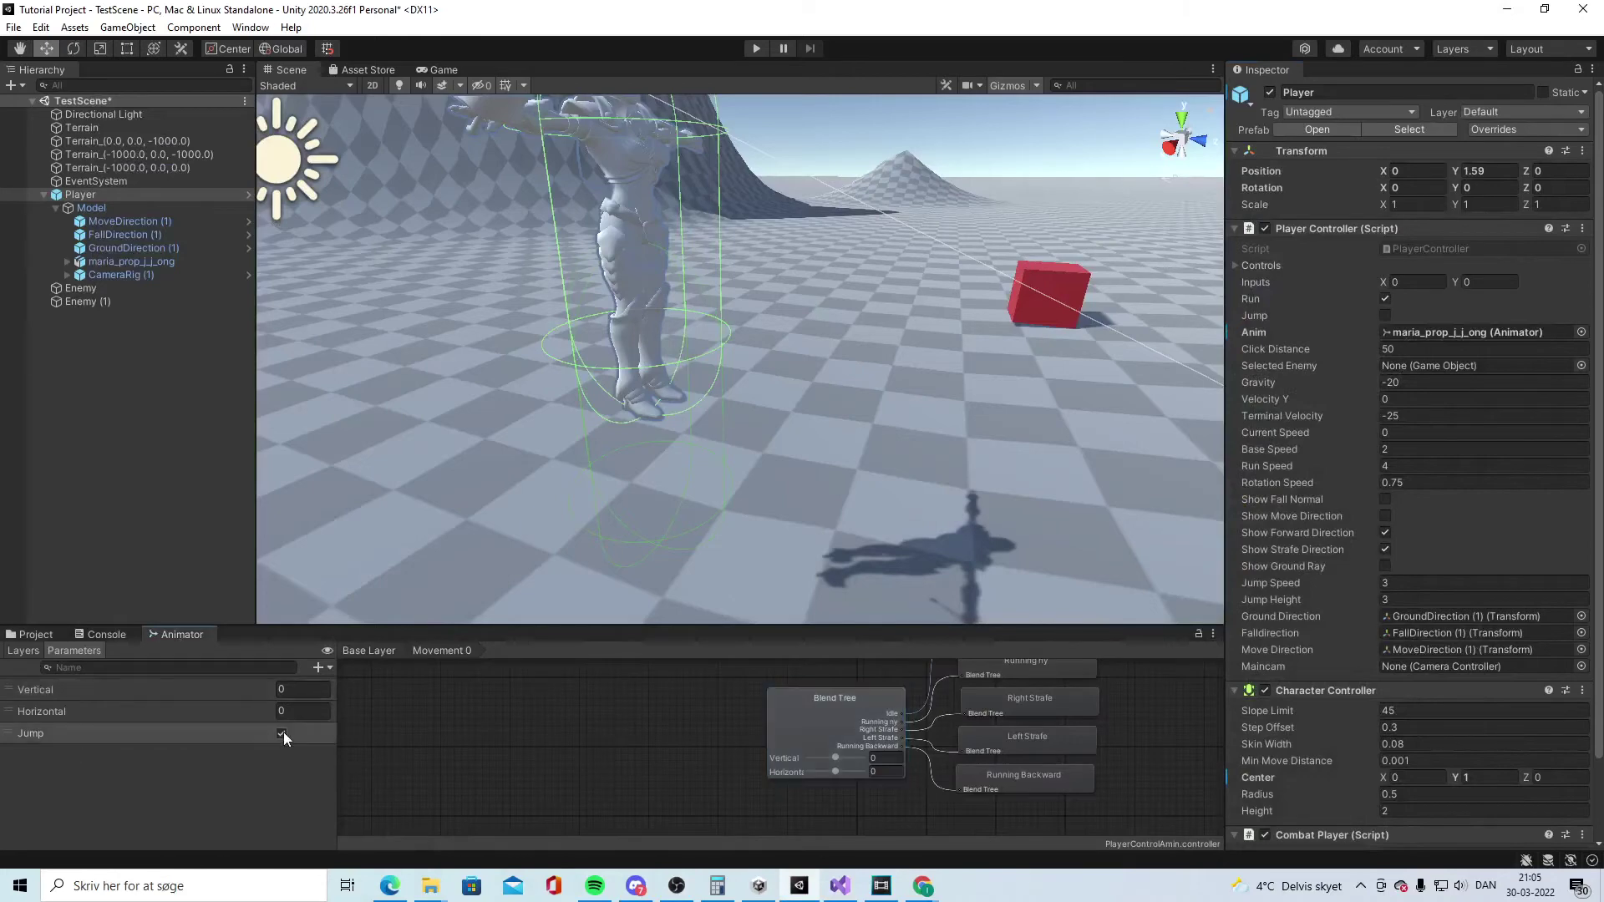
{"action": "left_click", "coordinate": [281, 733]}
- Review the isGrounded check on line 143 and the statement setting Jump to false
{"action": "left_click", "coordinate": [840, 885]}
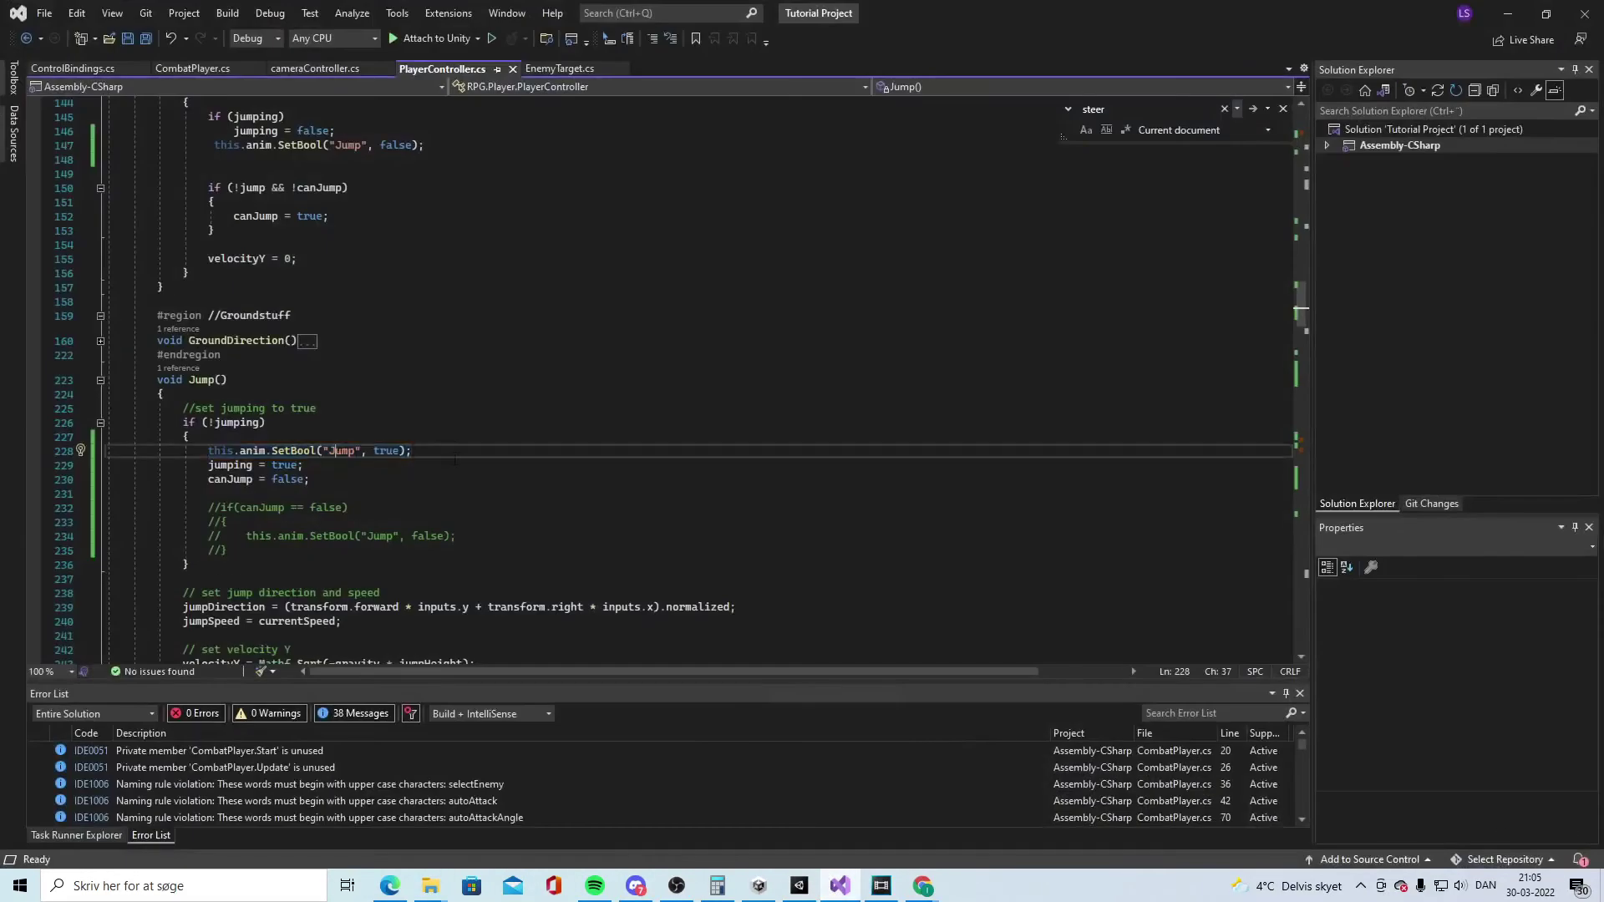
{"action": "scroll", "coordinate": [439, 319], "scroll_direction": "up", "scroll_amount": 5}
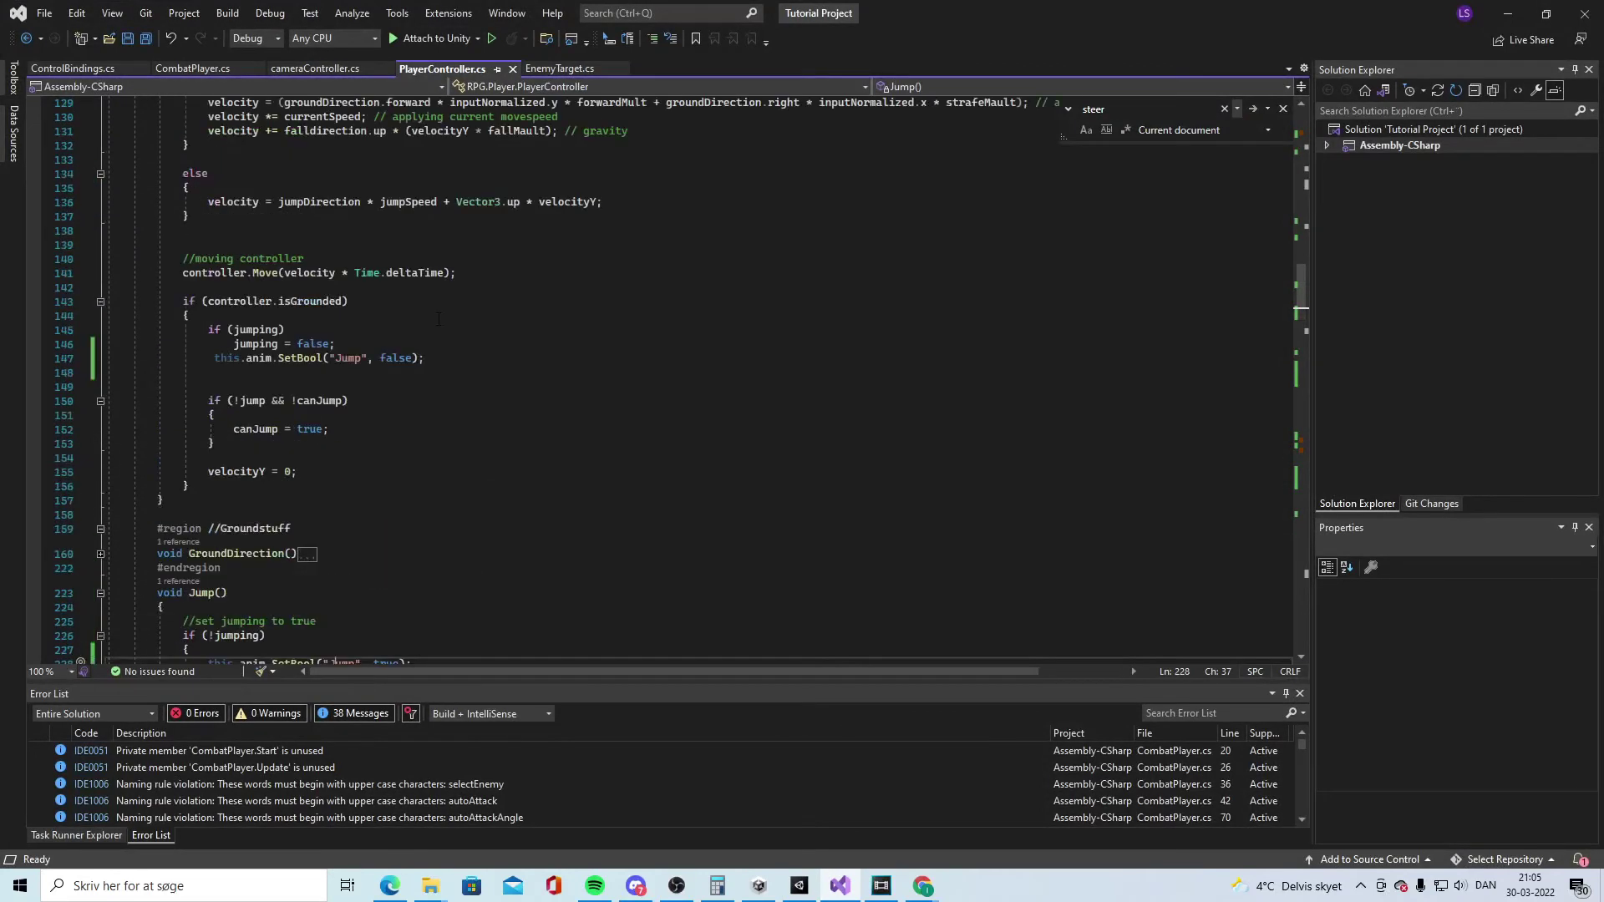
{"action": "left_click_drag", "start_coordinate": [203, 301], "coordinate": [349, 301]}
{"action": "left_click", "coordinate": [349, 301]}
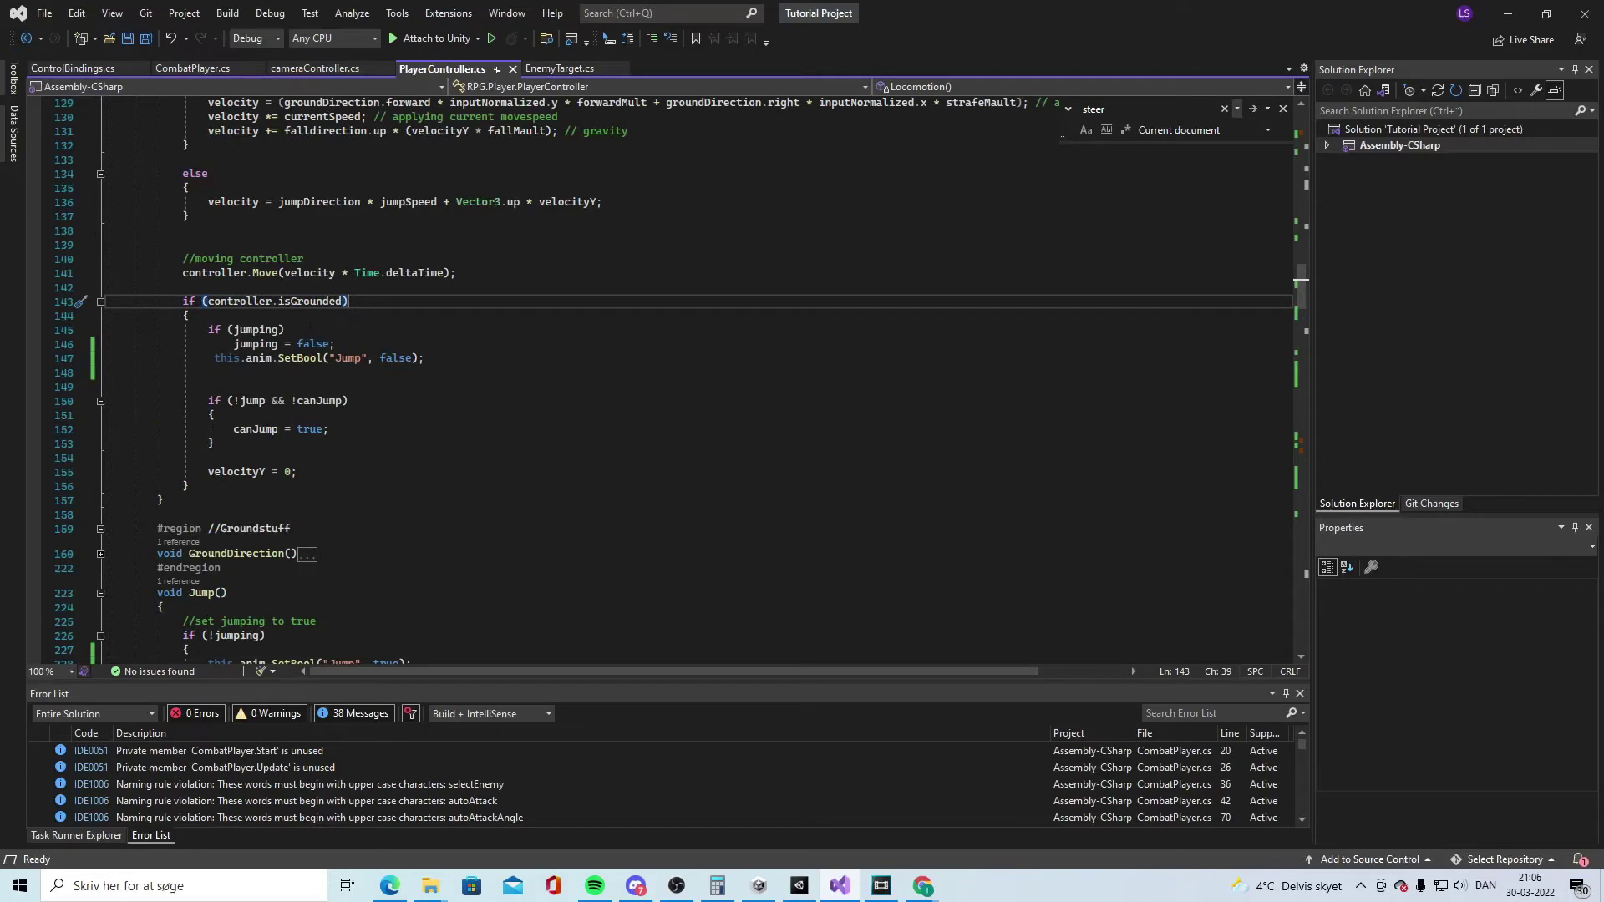
{"action": "left_click_drag", "start_coordinate": [201, 331], "coordinate": [335, 344]}
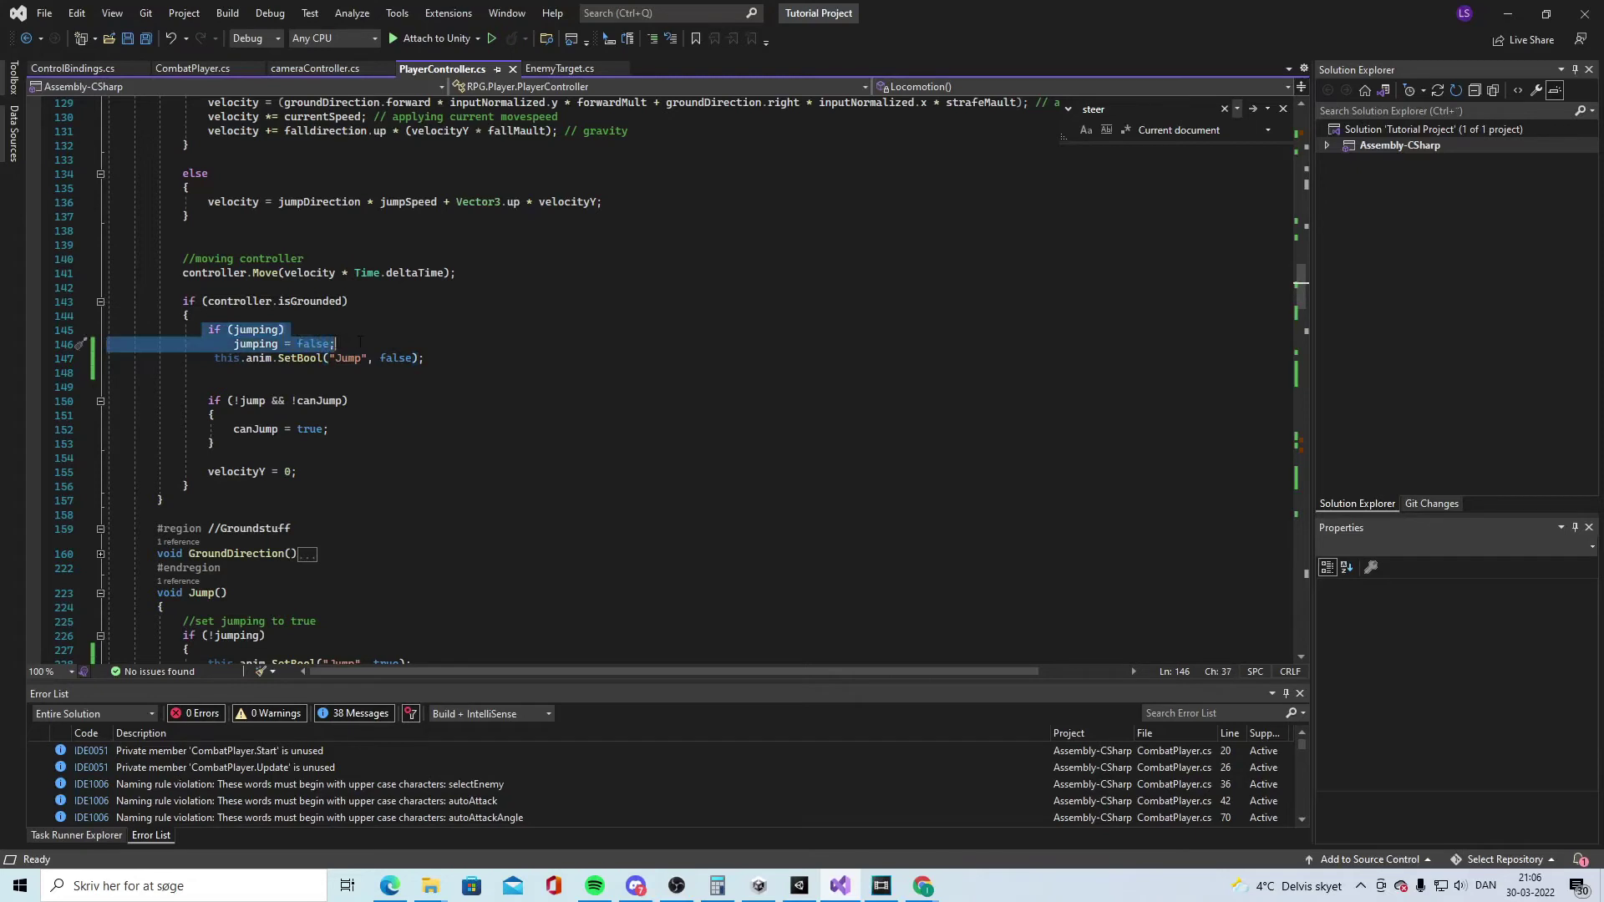
{"action": "left_click_drag", "start_coordinate": [215, 358], "coordinate": [426, 358]}
{"action": "left_click", "coordinate": [442, 358]}
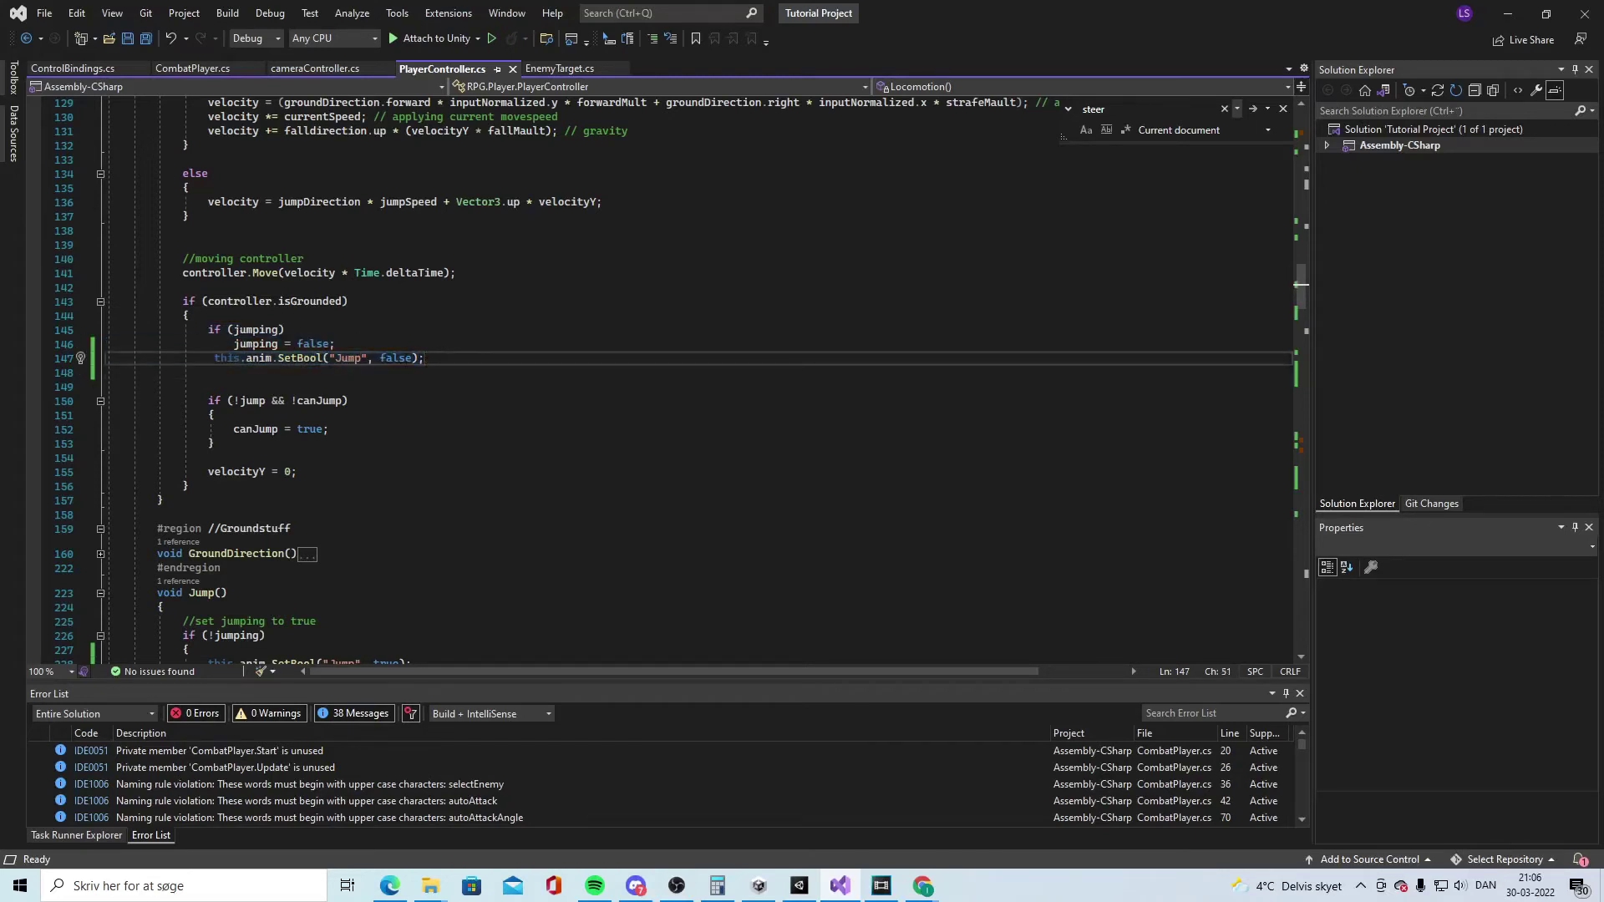
- Look over the jump code around line 230, then switch back to Unity
{"action": "scroll", "coordinate": [445, 348], "scroll_direction": "down", "scroll_amount": 5}
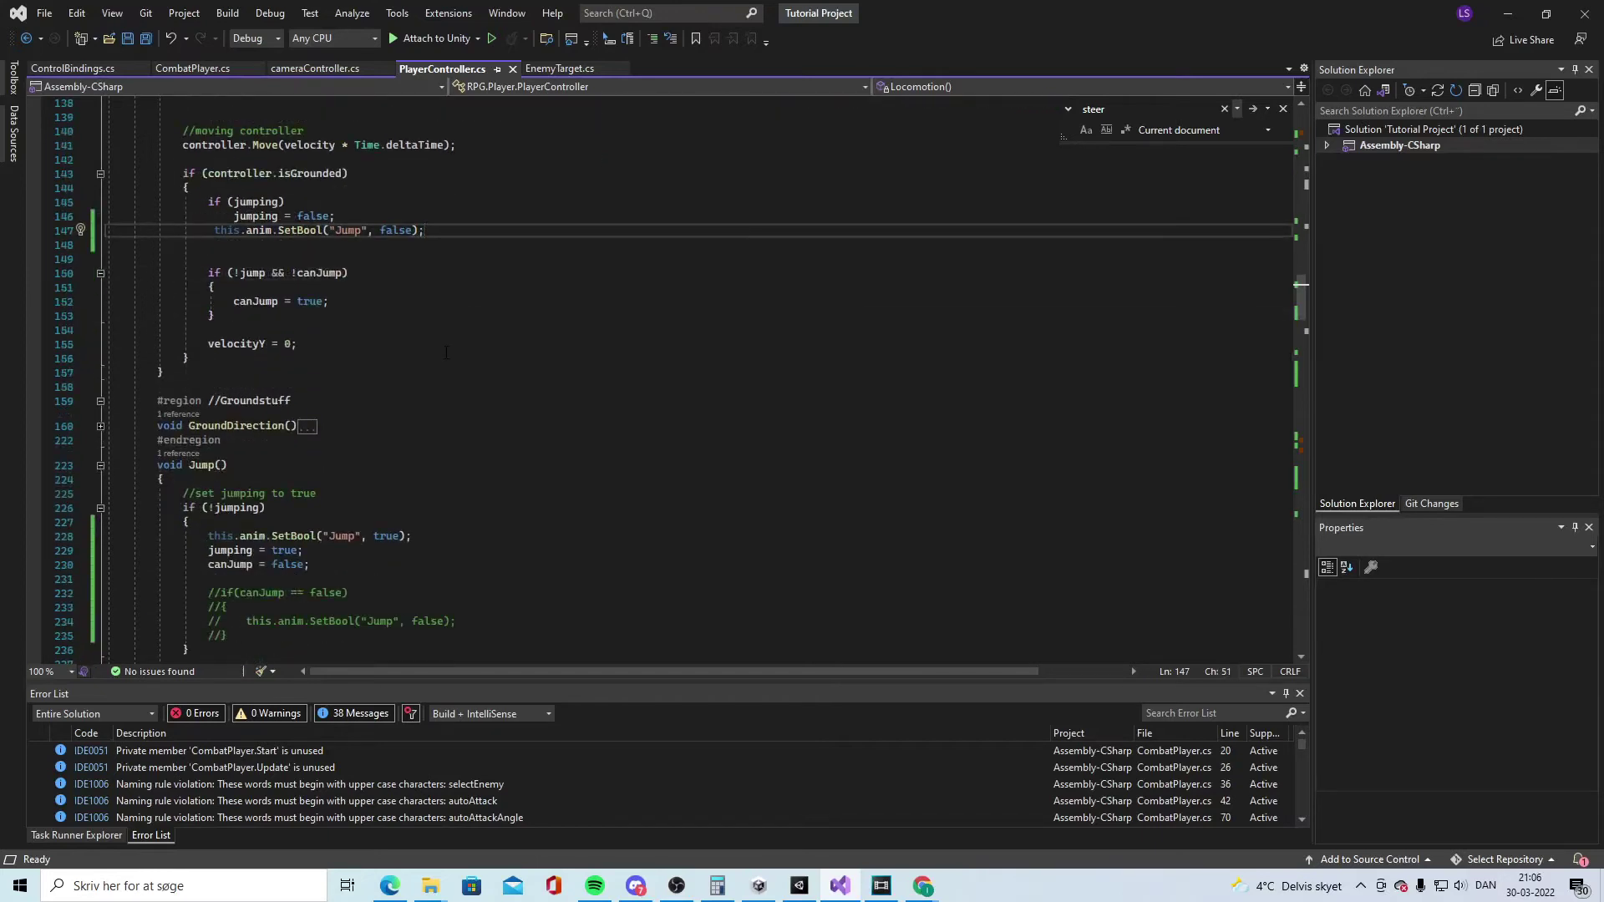
{"action": "left_click", "coordinate": [345, 481]}
{"action": "left_click_drag", "start_coordinate": [344, 481], "coordinate": [314, 288]}
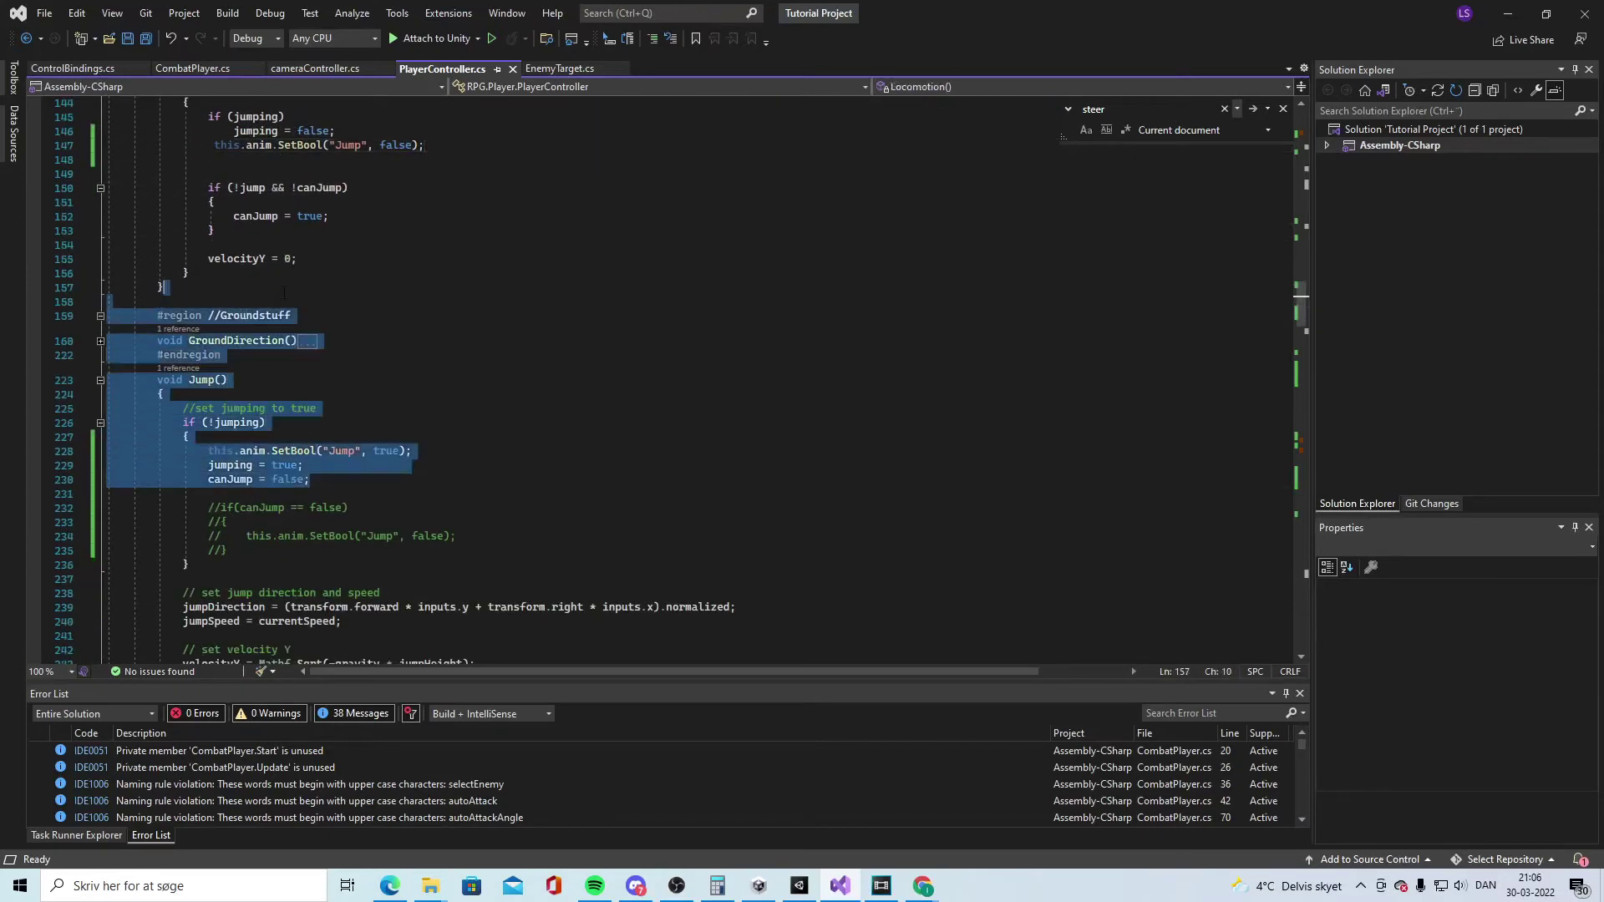
{"action": "scroll", "coordinate": [314, 288], "scroll_direction": "up", "scroll_amount": 2}
{"action": "left_click", "coordinate": [339, 299]}
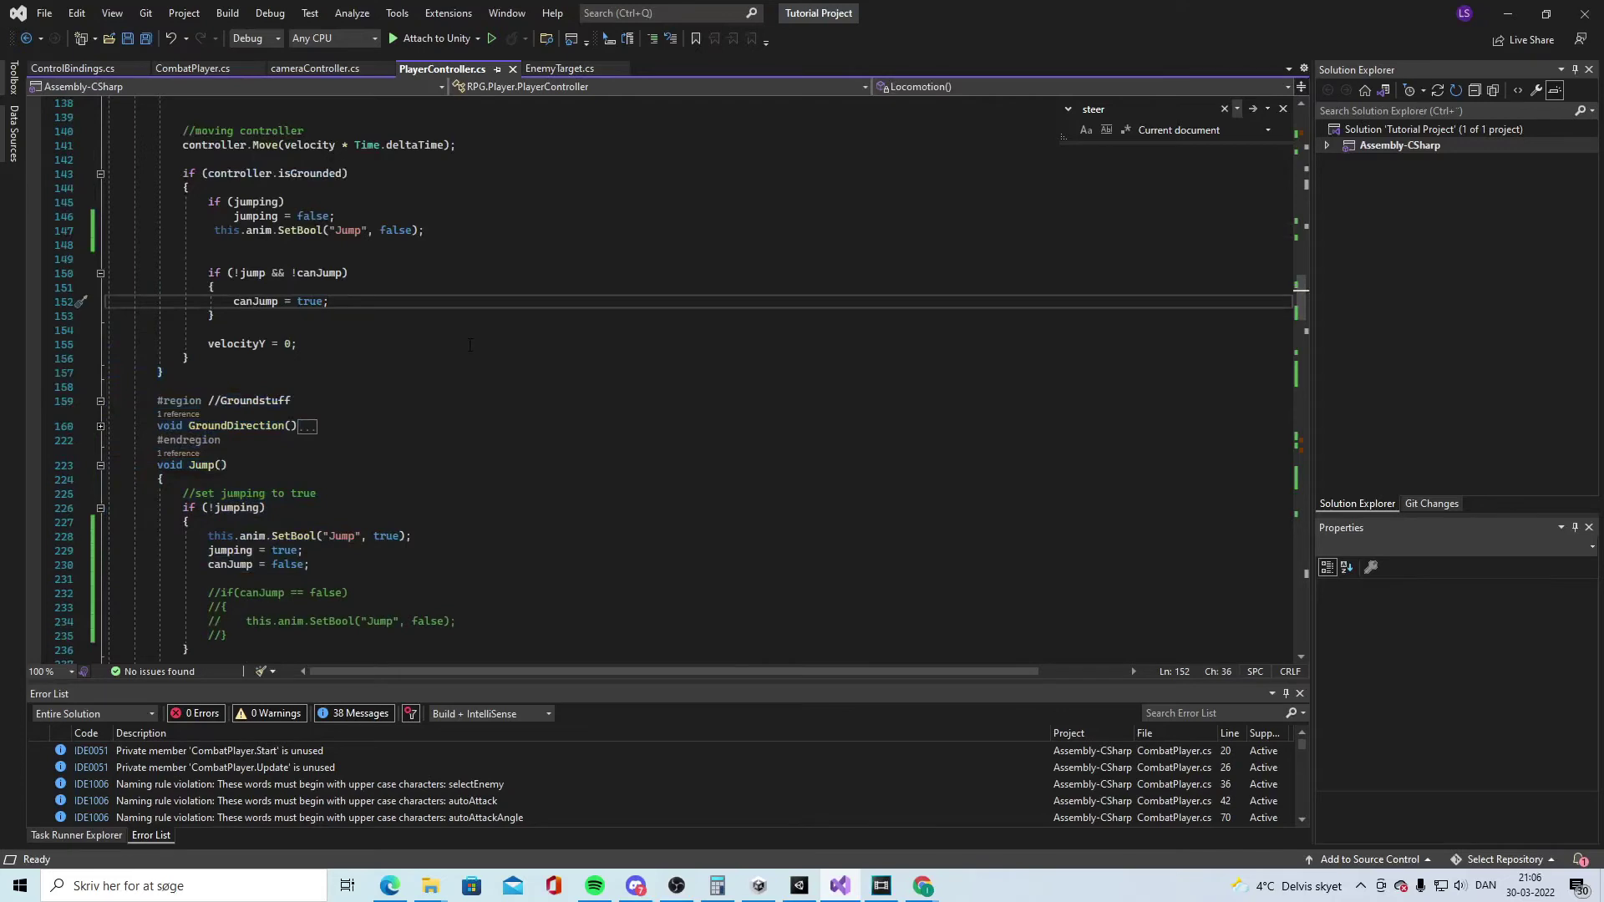
{"action": "left_click", "coordinate": [840, 887]}
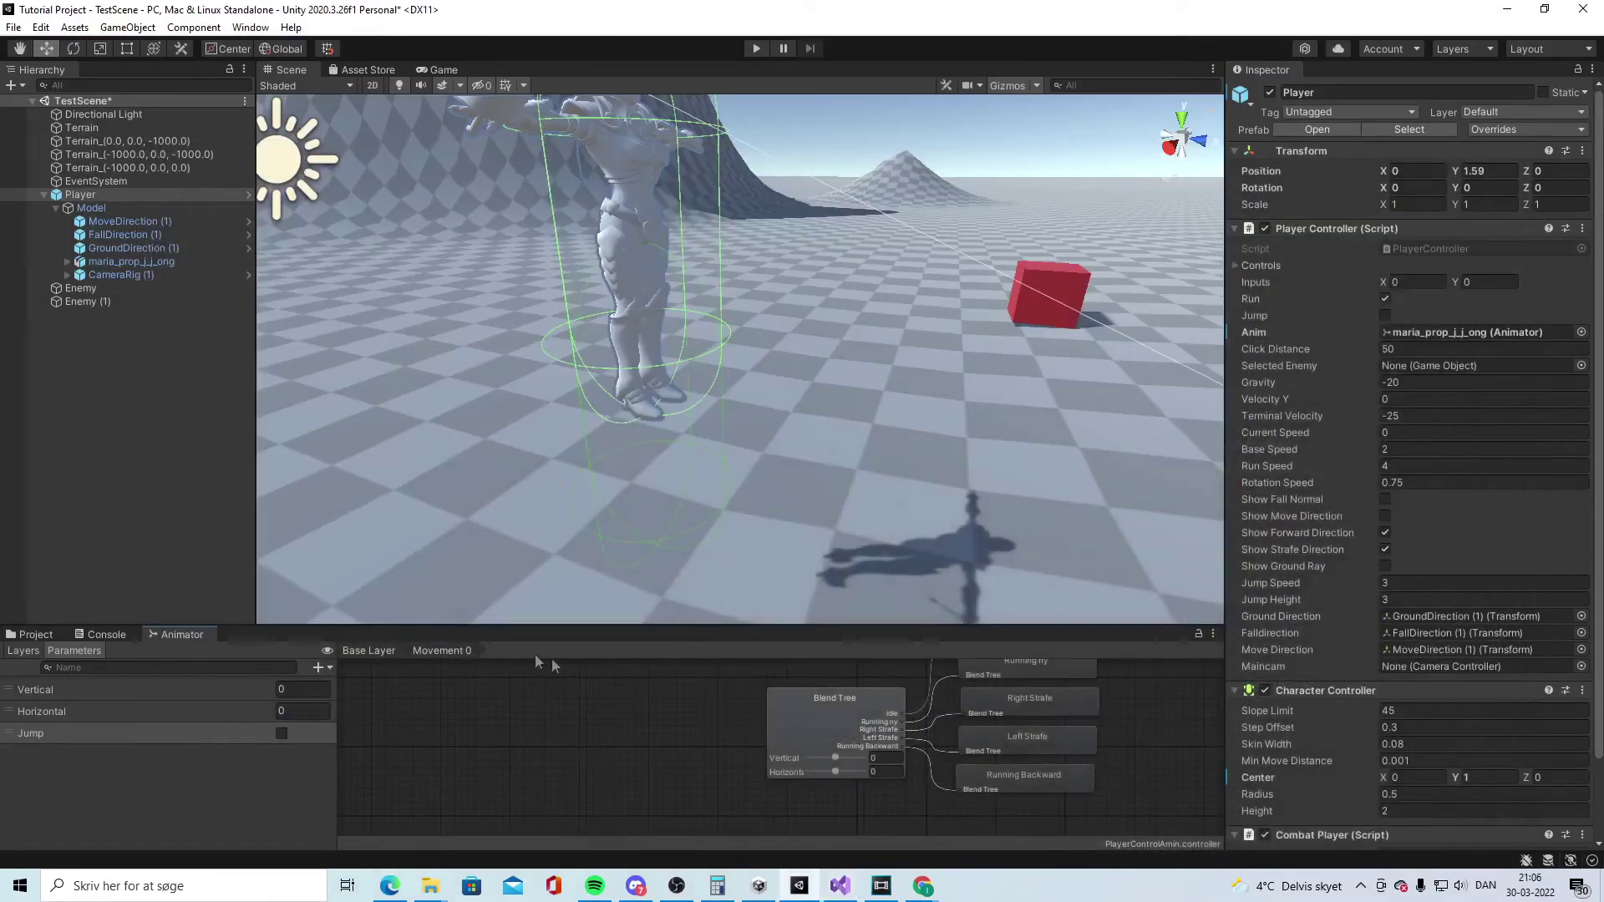
- Go up to Base Layer and add a transition from Entry to Movement 0
{"action": "left_click", "coordinate": [376, 650]}
{"action": "left_click", "coordinate": [580, 713]}
{"action": "right_click", "coordinate": [579, 713]}
{"action": "left_click", "coordinate": [643, 720]}
{"action": "left_click", "coordinate": [755, 716]}
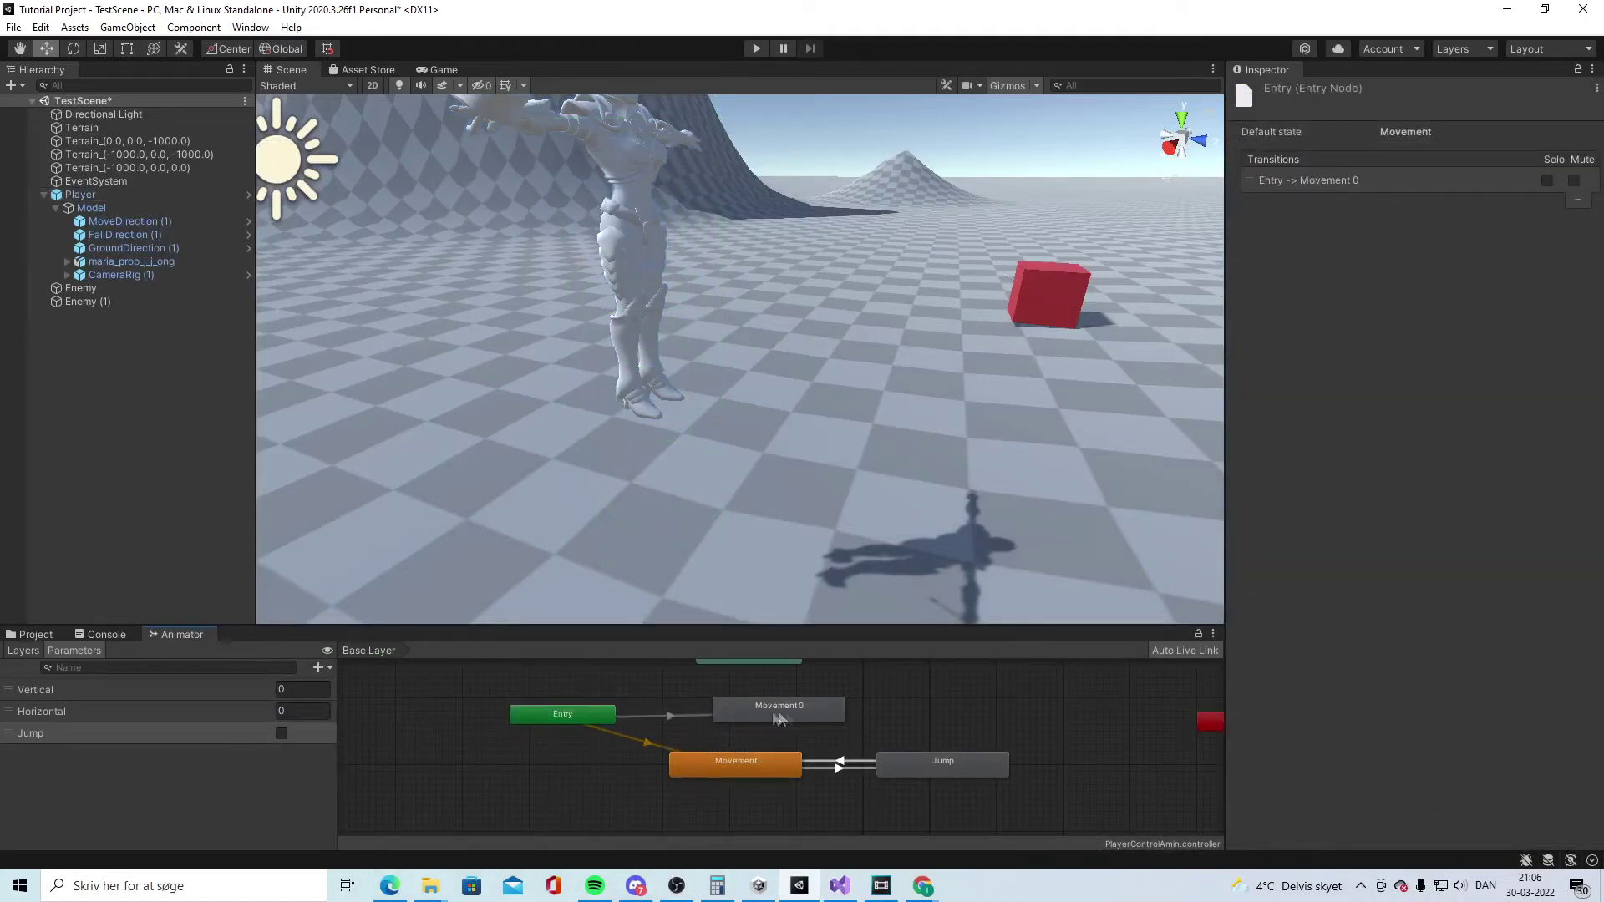
- Link Movement 0 and Jump with transitions both ways and move the Movement state lower
{"action": "left_click", "coordinate": [797, 712]}
{"action": "right_click", "coordinate": [797, 709]}
{"action": "left_click", "coordinate": [873, 717]}
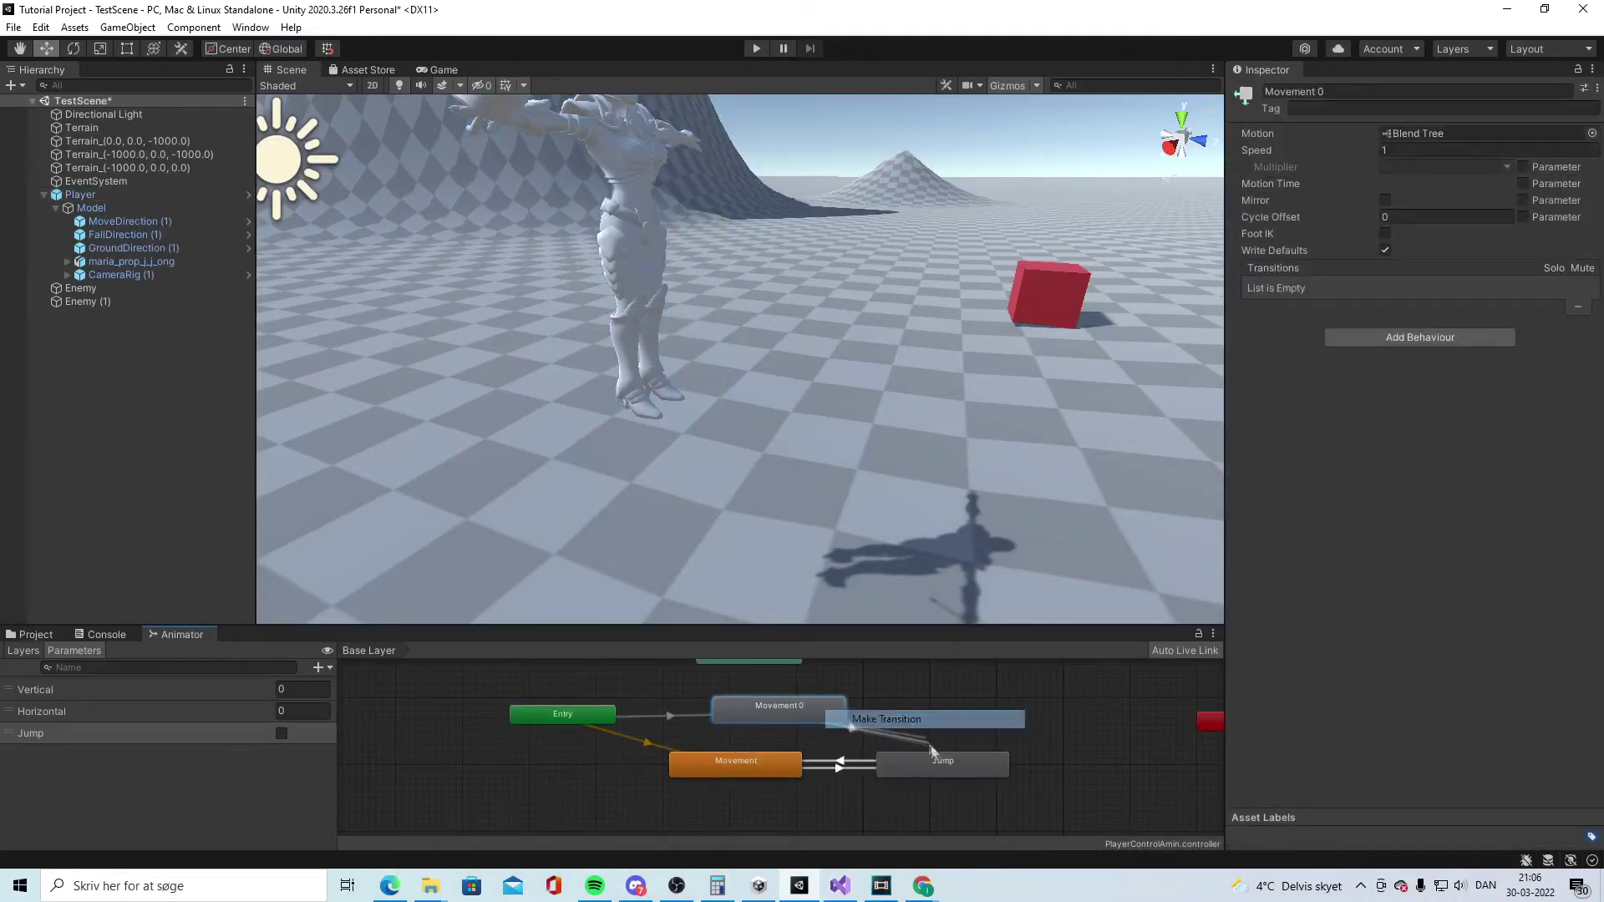
{"action": "left_click", "coordinate": [931, 764]}
{"action": "right_click", "coordinate": [933, 765]}
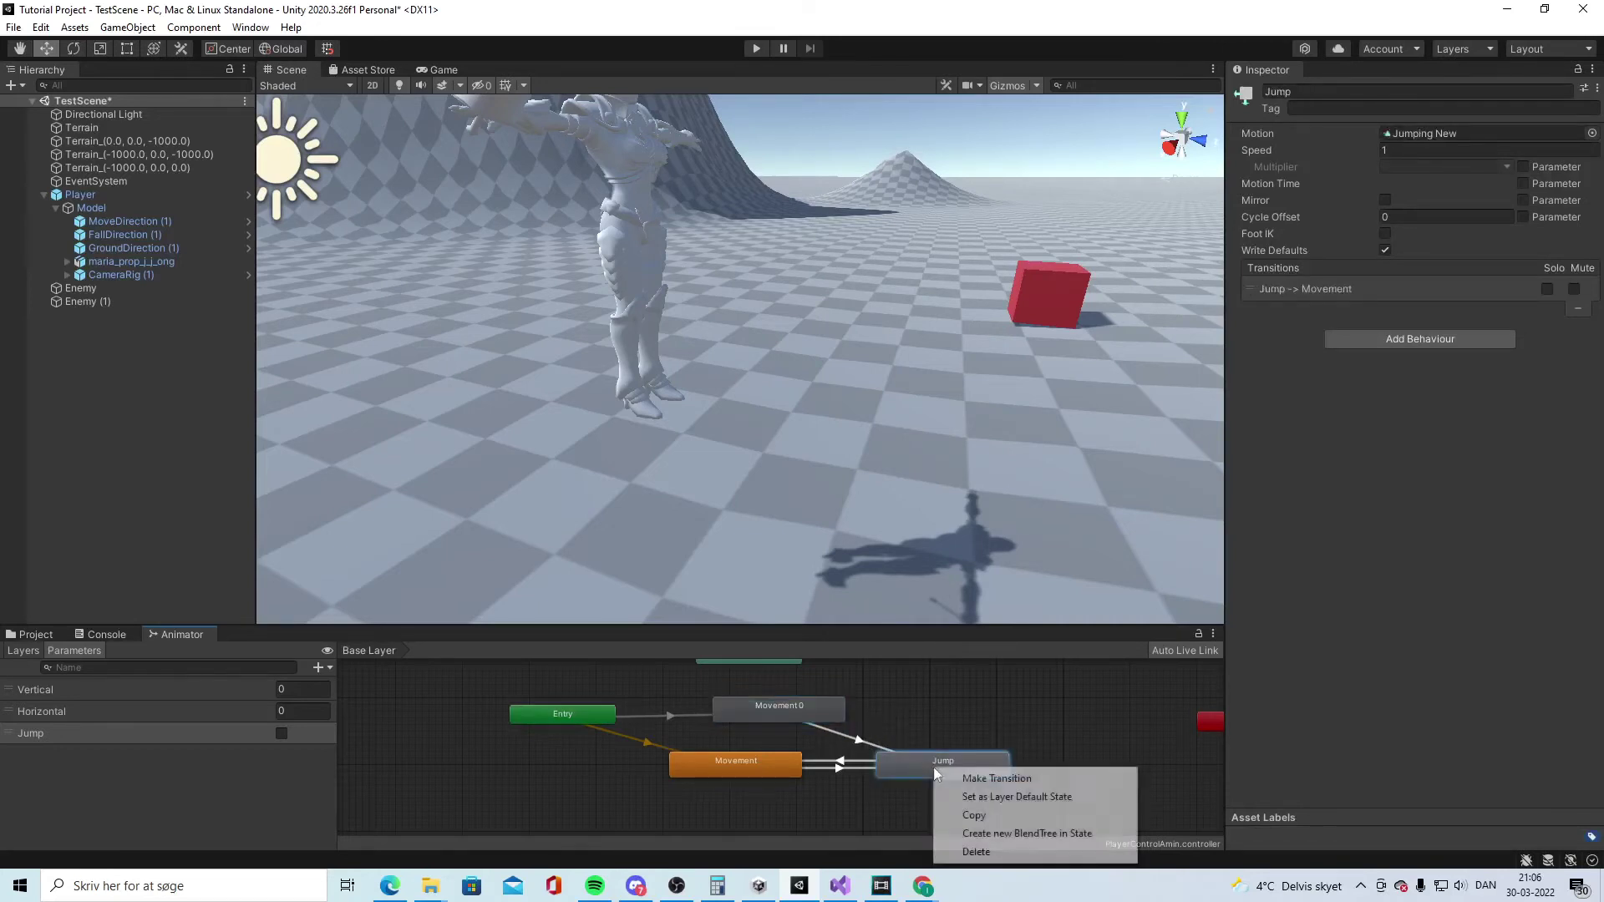
{"action": "left_click", "coordinate": [1015, 770]}
{"action": "left_click", "coordinate": [841, 706]}
{"action": "left_click_drag", "start_coordinate": [757, 768], "coordinate": [627, 825]}
{"action": "left_click", "coordinate": [858, 741]}
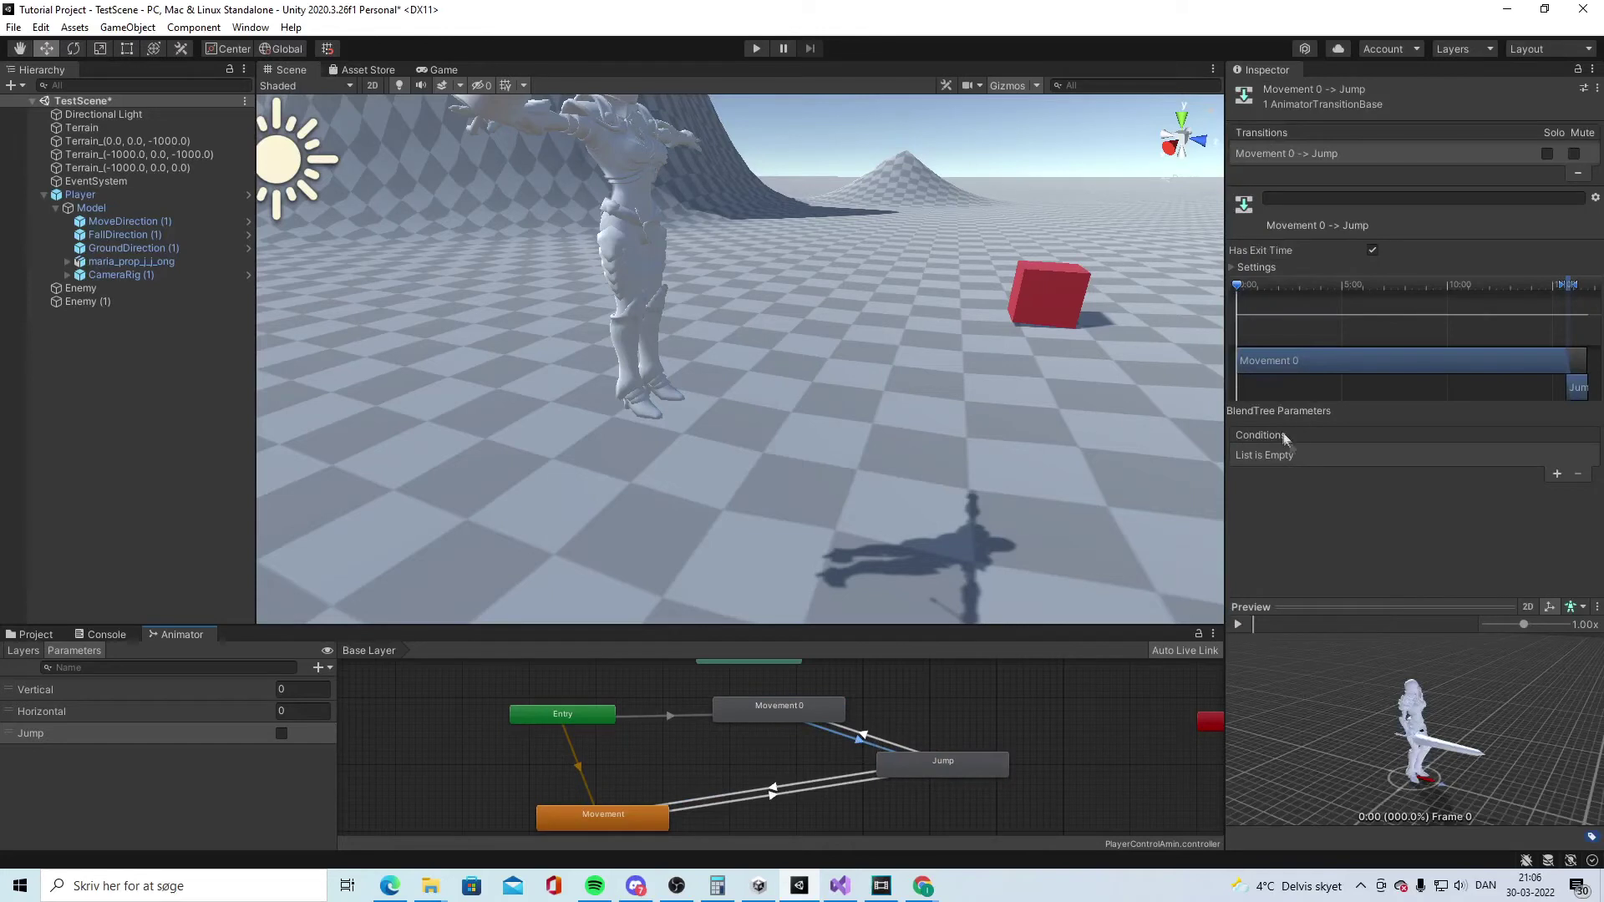
- Turn off exit time on Movement 0→Jump and add a Jump condition
{"action": "left_click", "coordinate": [1373, 250]}
{"action": "left_click", "coordinate": [1558, 475]}
{"action": "left_click", "coordinate": [1336, 465]}
{"action": "left_click", "coordinate": [1314, 544]}
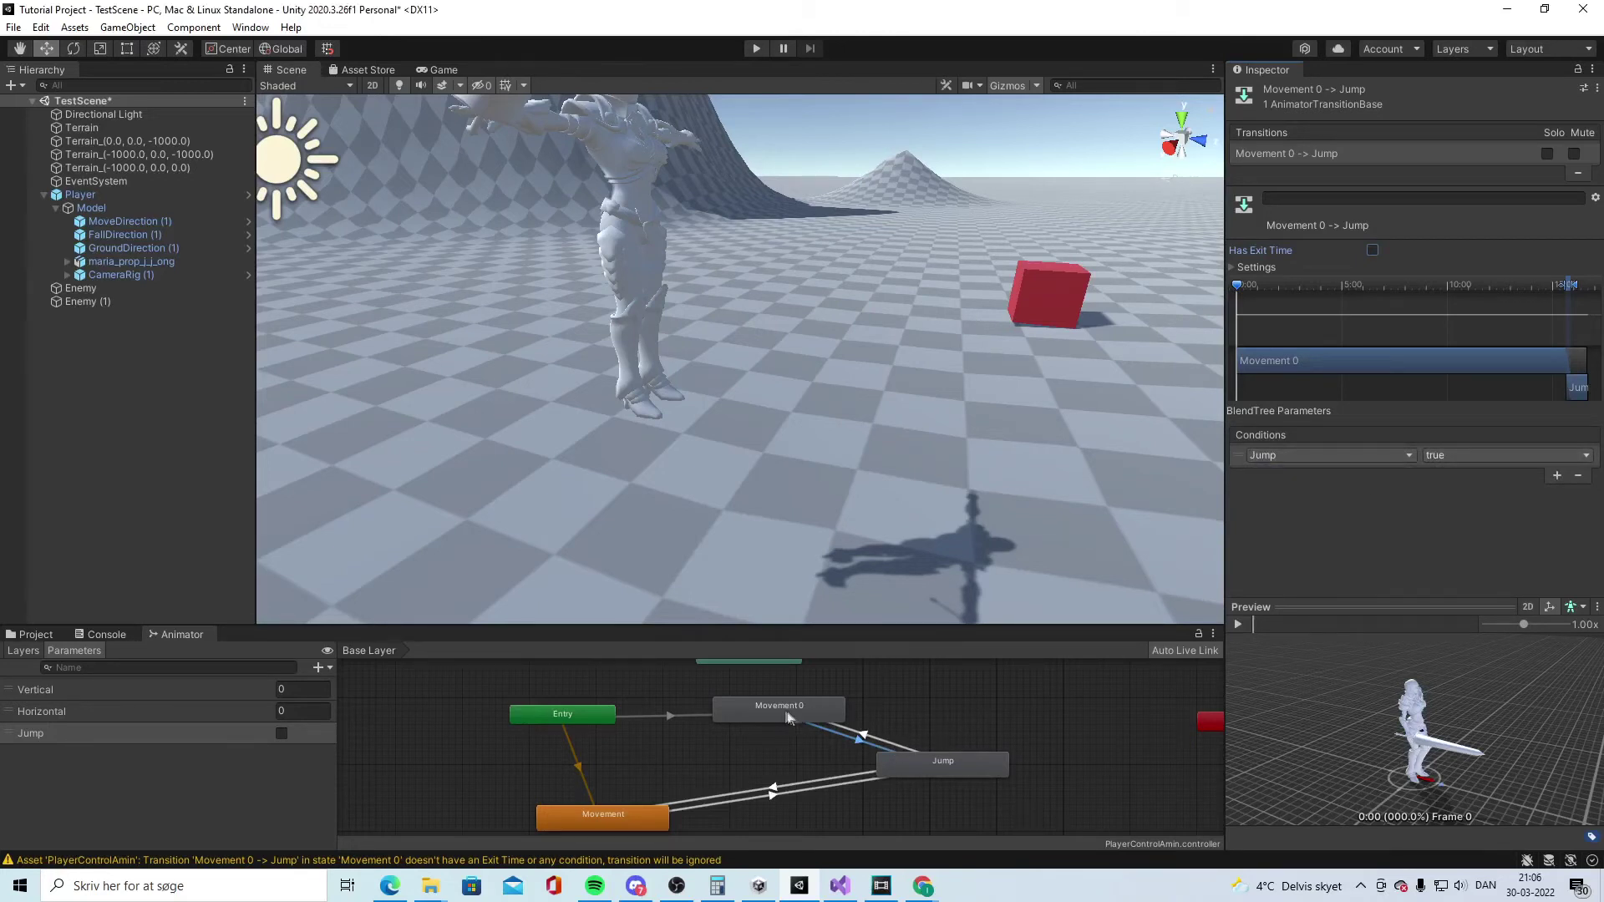
- Give the Jump→Movement 0 transition a Jump false condition and no exit time
{"action": "left_click", "coordinate": [899, 745]}
{"action": "left_click", "coordinate": [1558, 475]}
{"action": "left_click", "coordinate": [1337, 456]}
{"action": "left_click", "coordinate": [1314, 539]}
{"action": "left_click", "coordinate": [1471, 455]}
{"action": "left_click", "coordinate": [1446, 494]}
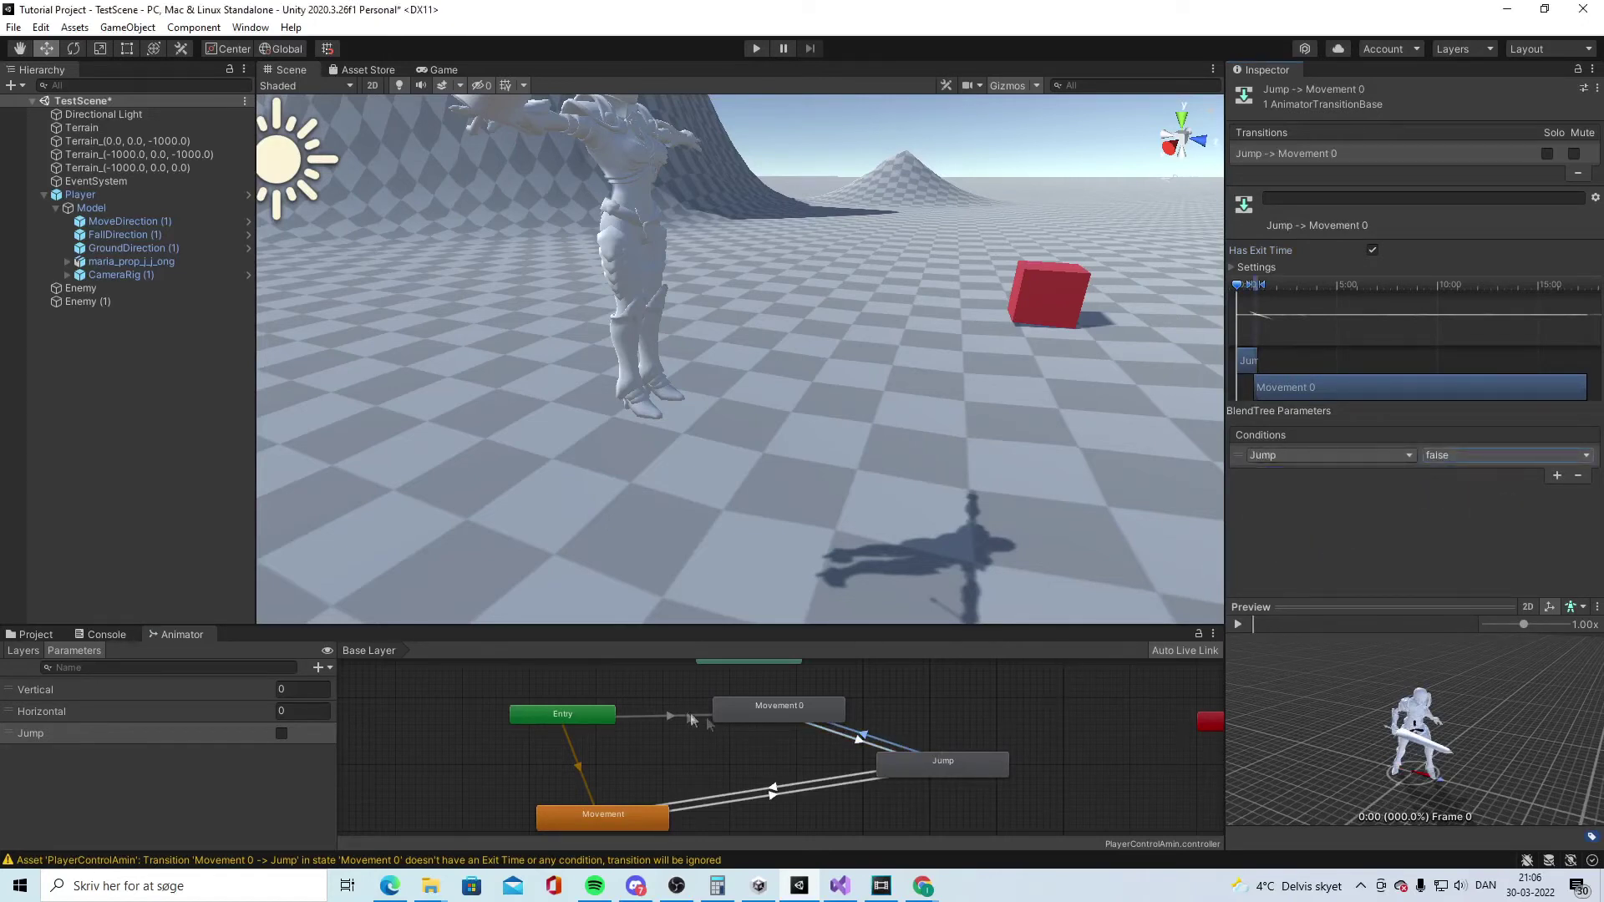
{"action": "left_click", "coordinate": [1373, 250]}
- Inspect the Movement–Jump transitions, expanding their timing Settings
{"action": "left_click", "coordinate": [817, 787]}
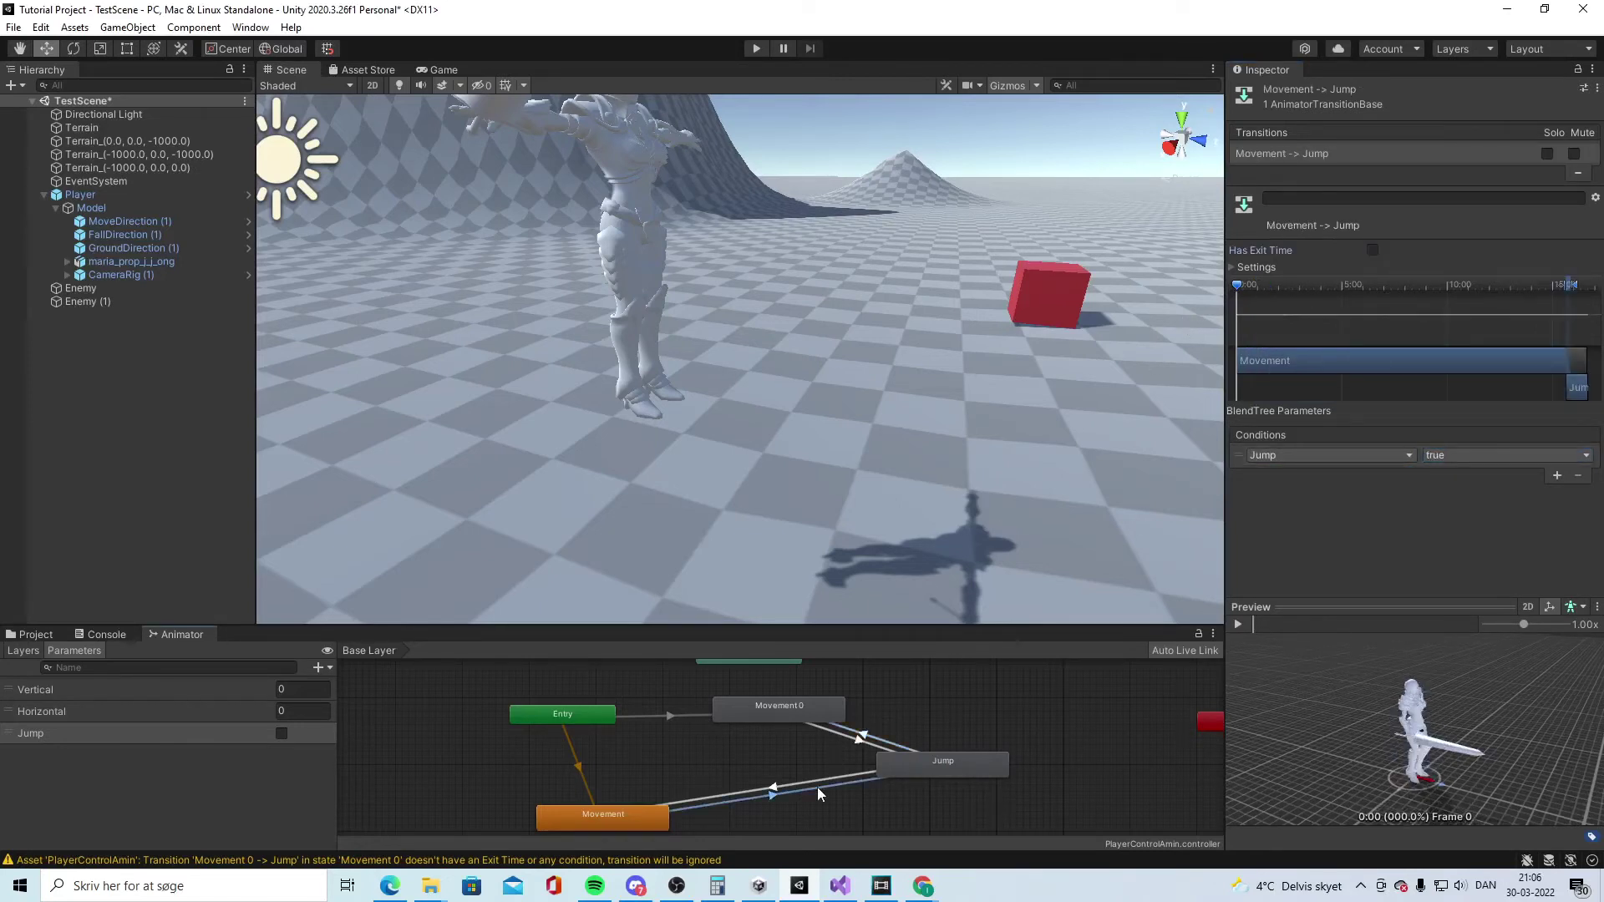
{"action": "left_click", "coordinate": [1248, 263]}
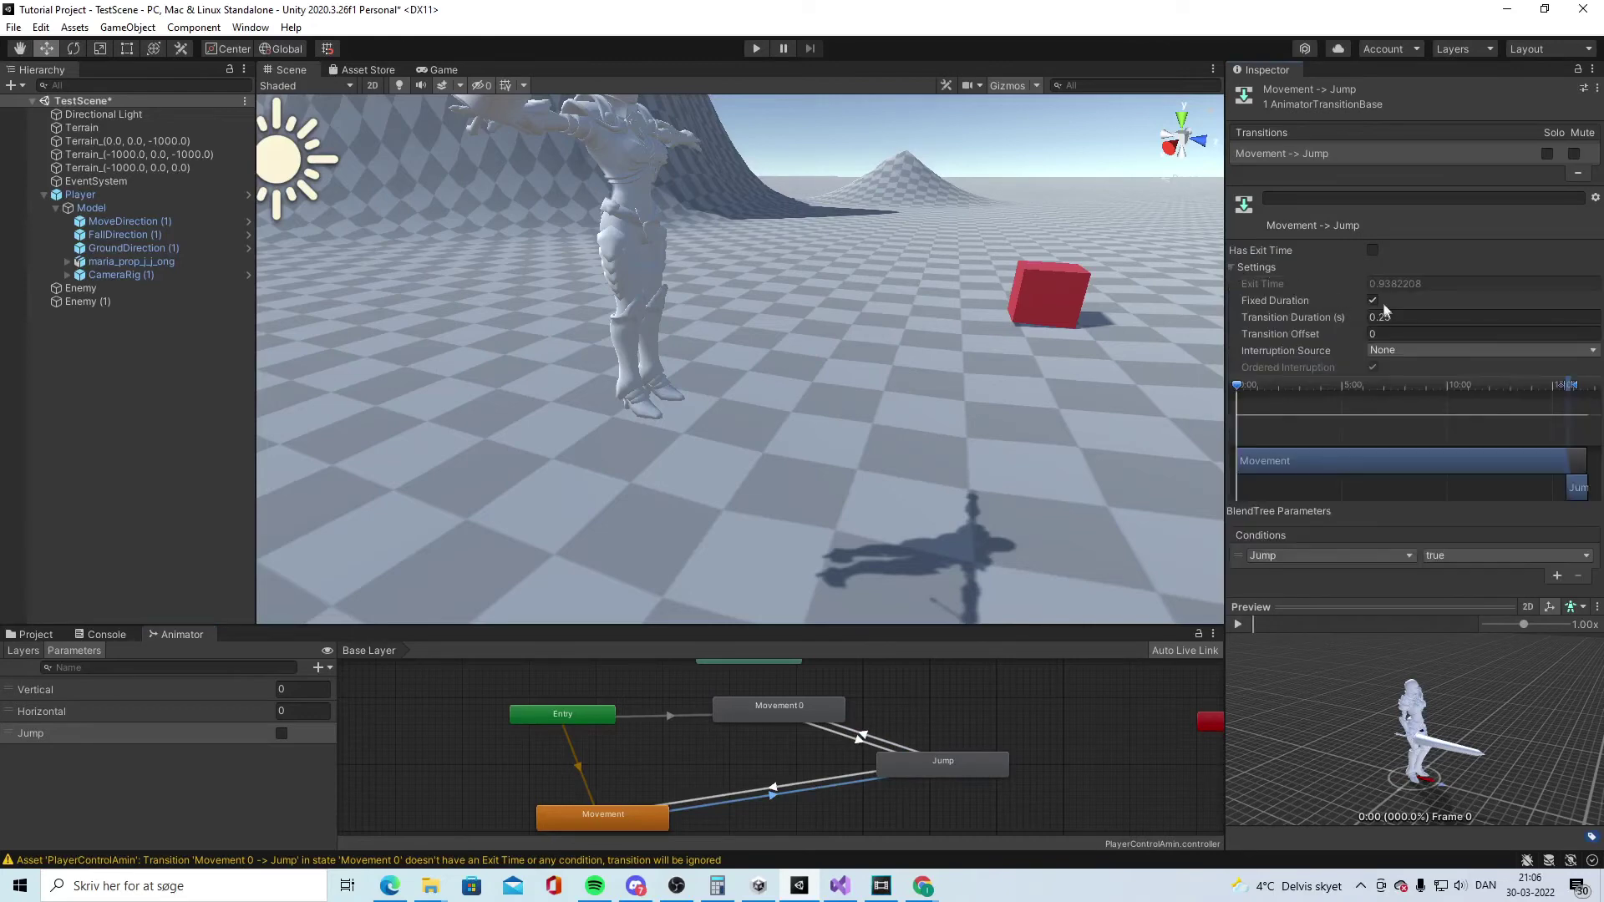
{"action": "left_click", "coordinate": [823, 777]}
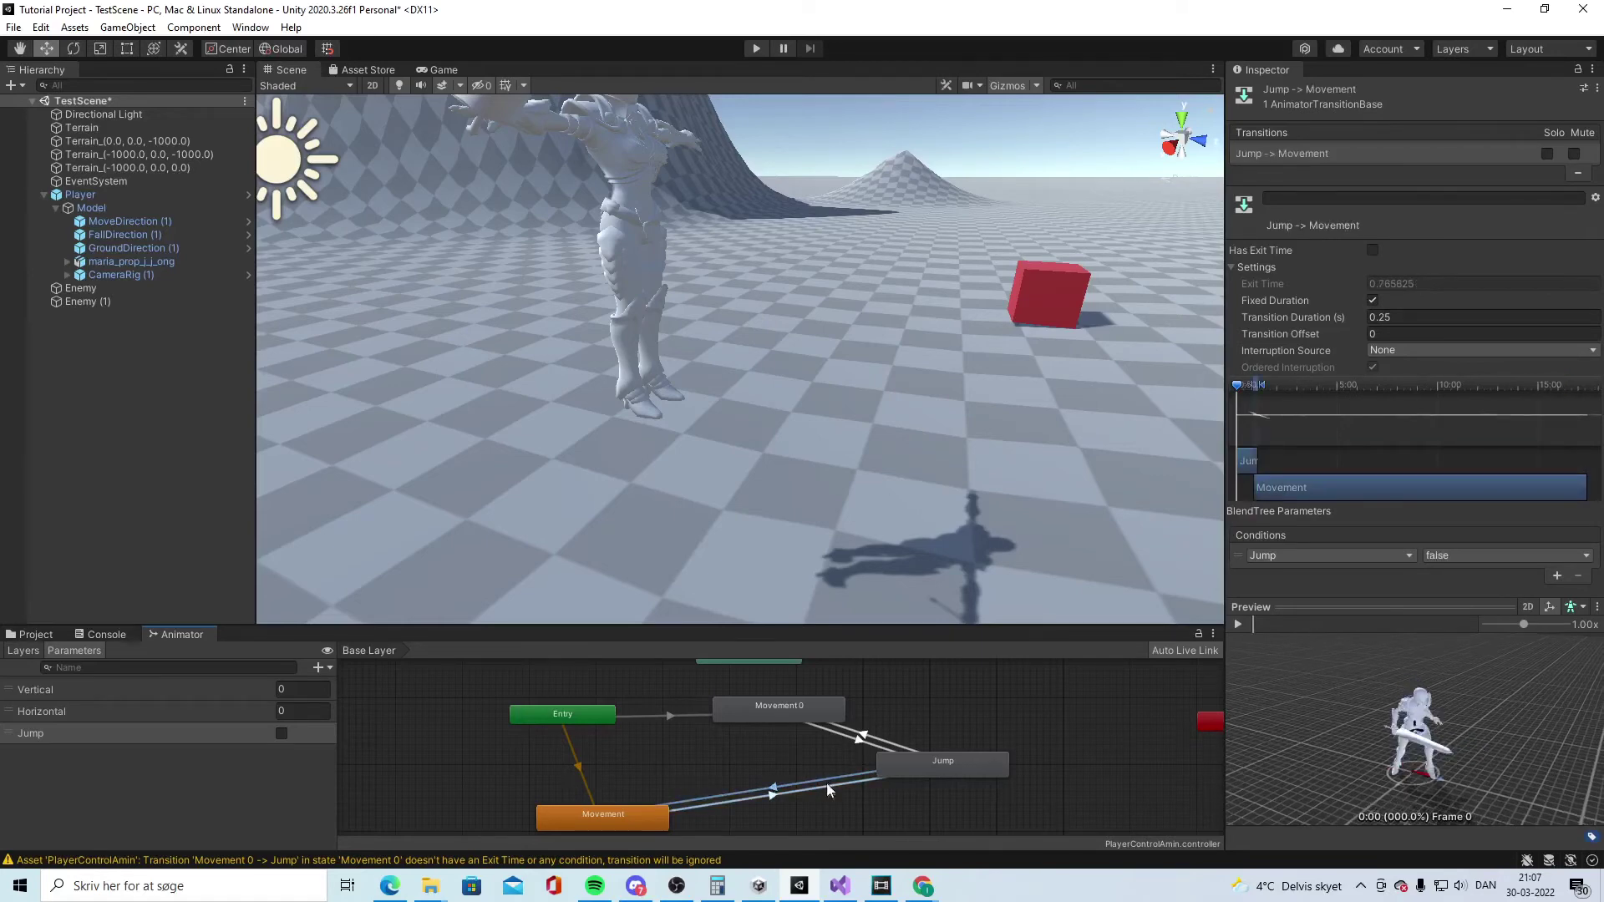
{"action": "left_click", "coordinate": [831, 789]}
{"action": "left_click", "coordinate": [892, 747]}
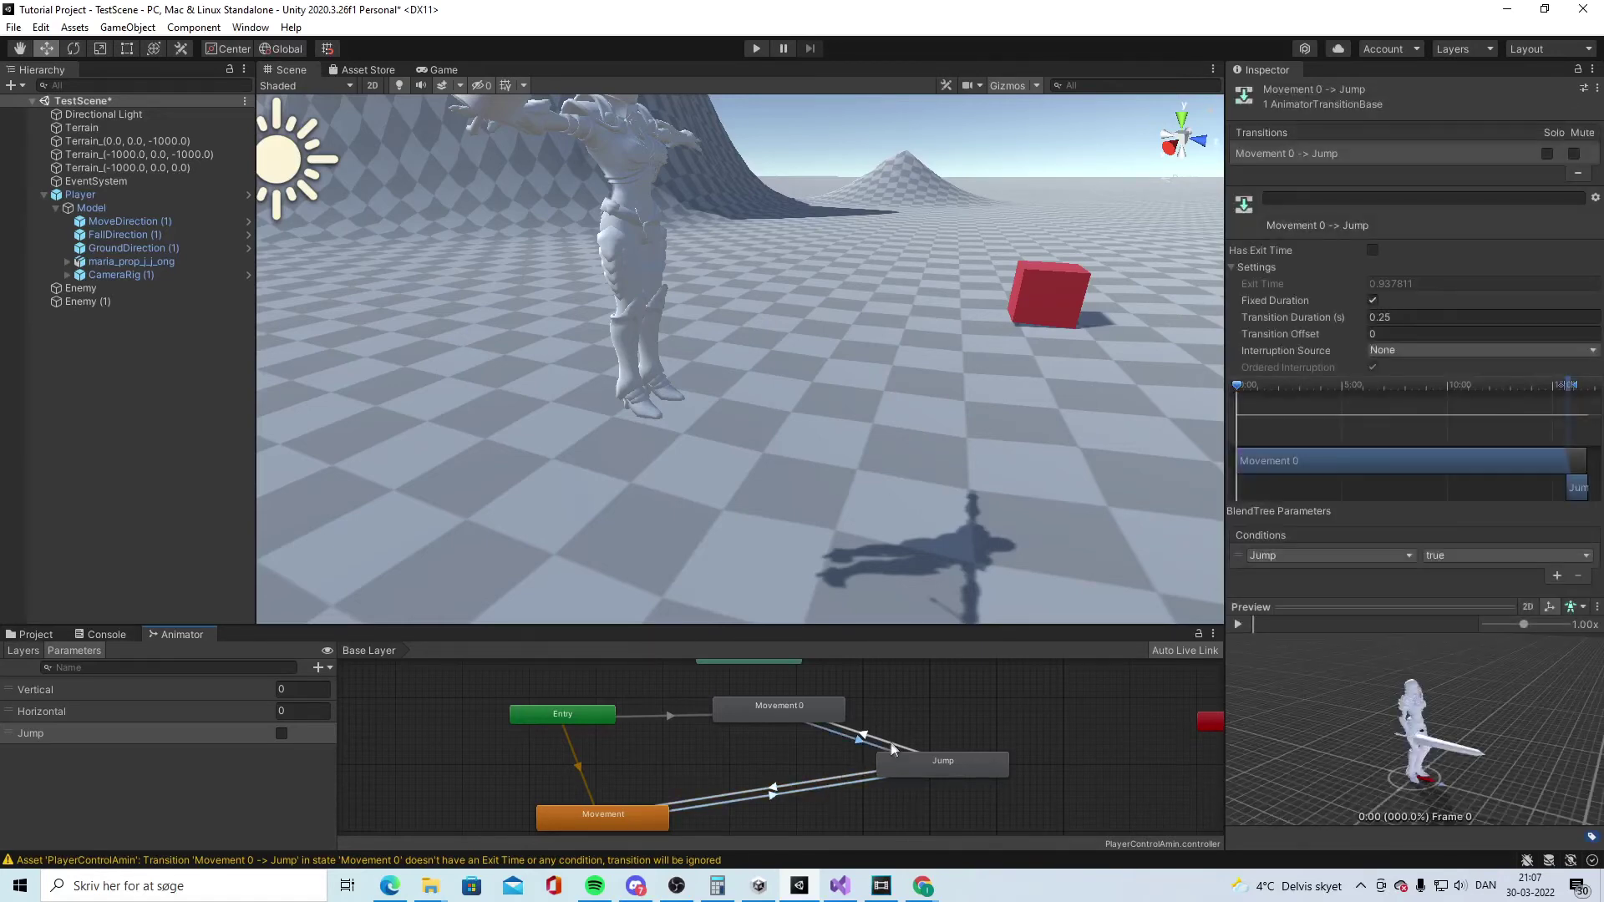
{"action": "left_click", "coordinate": [858, 781]}
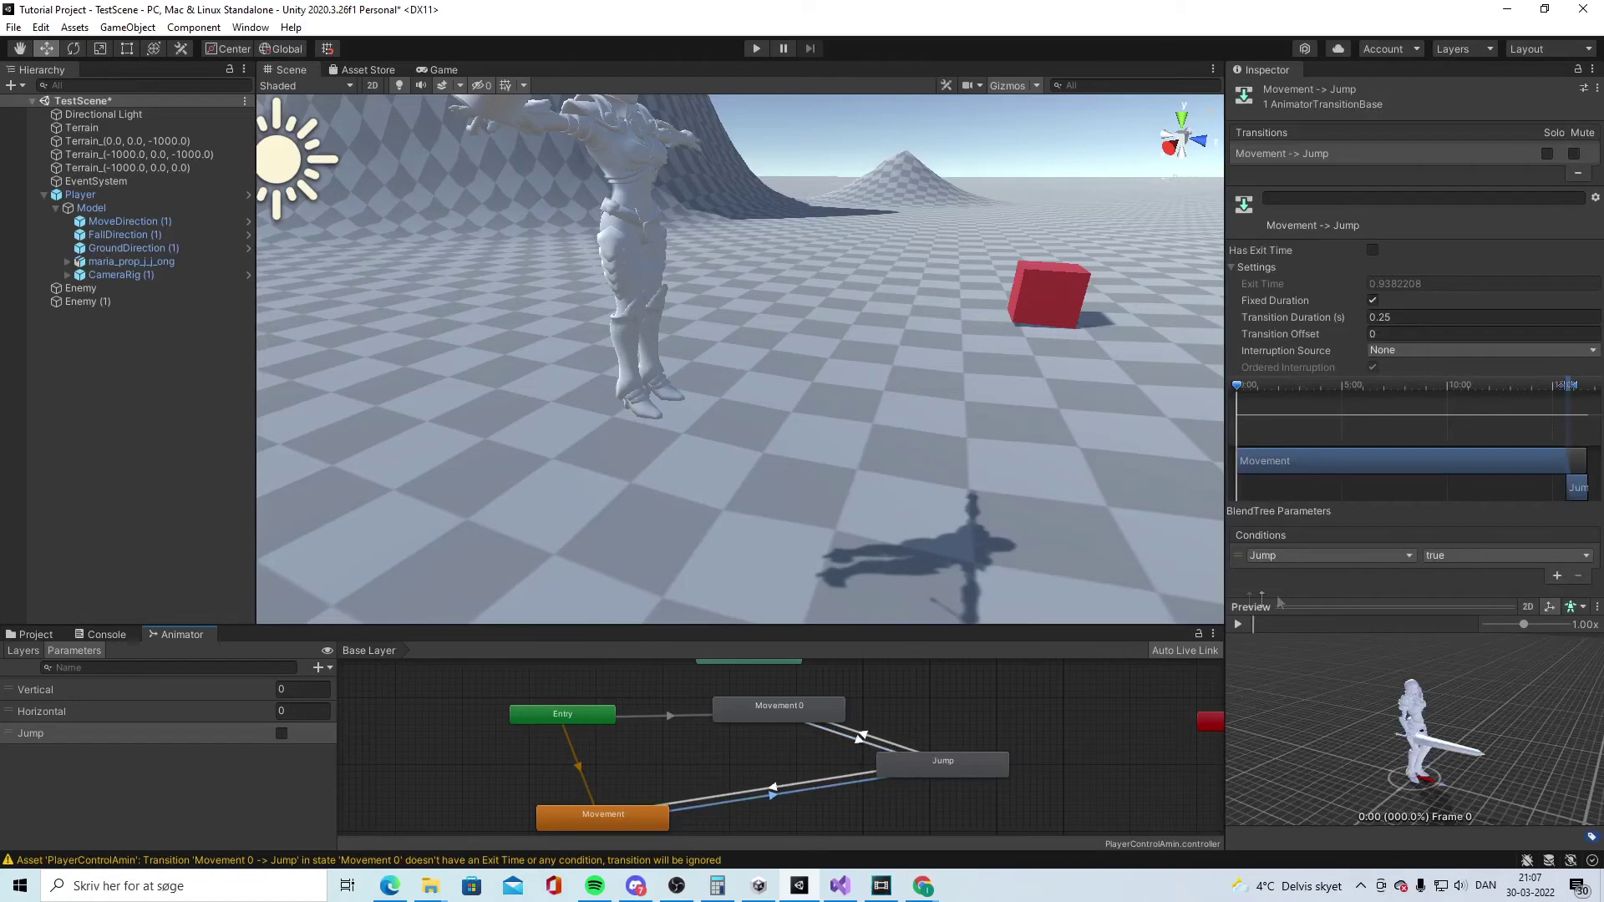
{"action": "left_click", "coordinate": [854, 777]}
{"action": "left_click", "coordinate": [881, 739]}
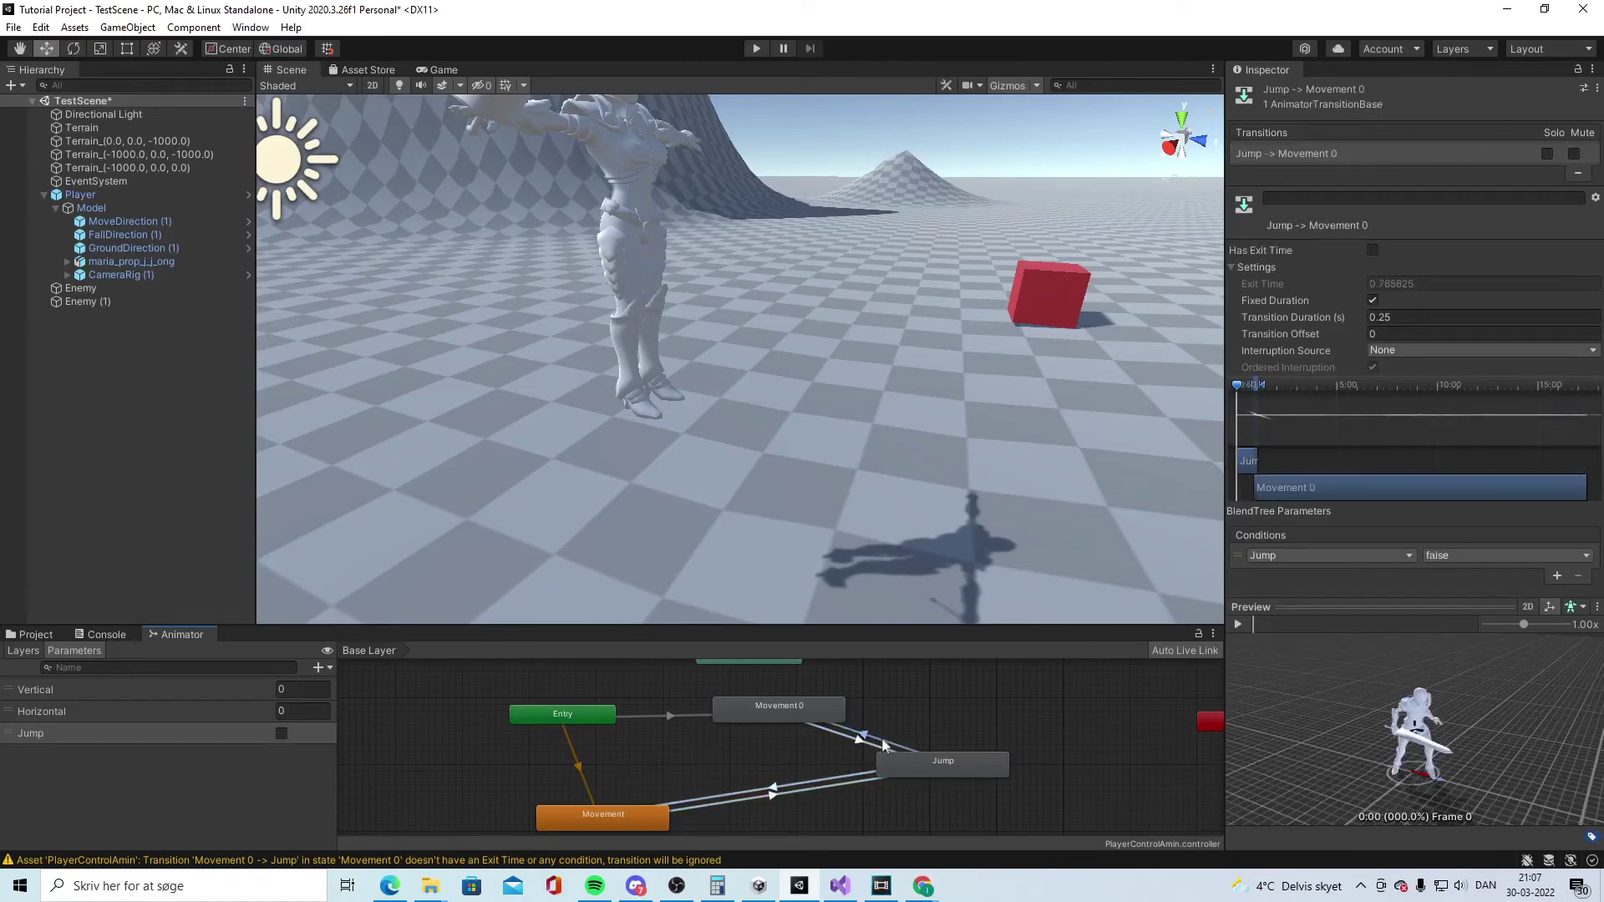
- Rearrange the Movement 0 and Movement states in the Animator graph
{"action": "left_click", "coordinate": [891, 742]}
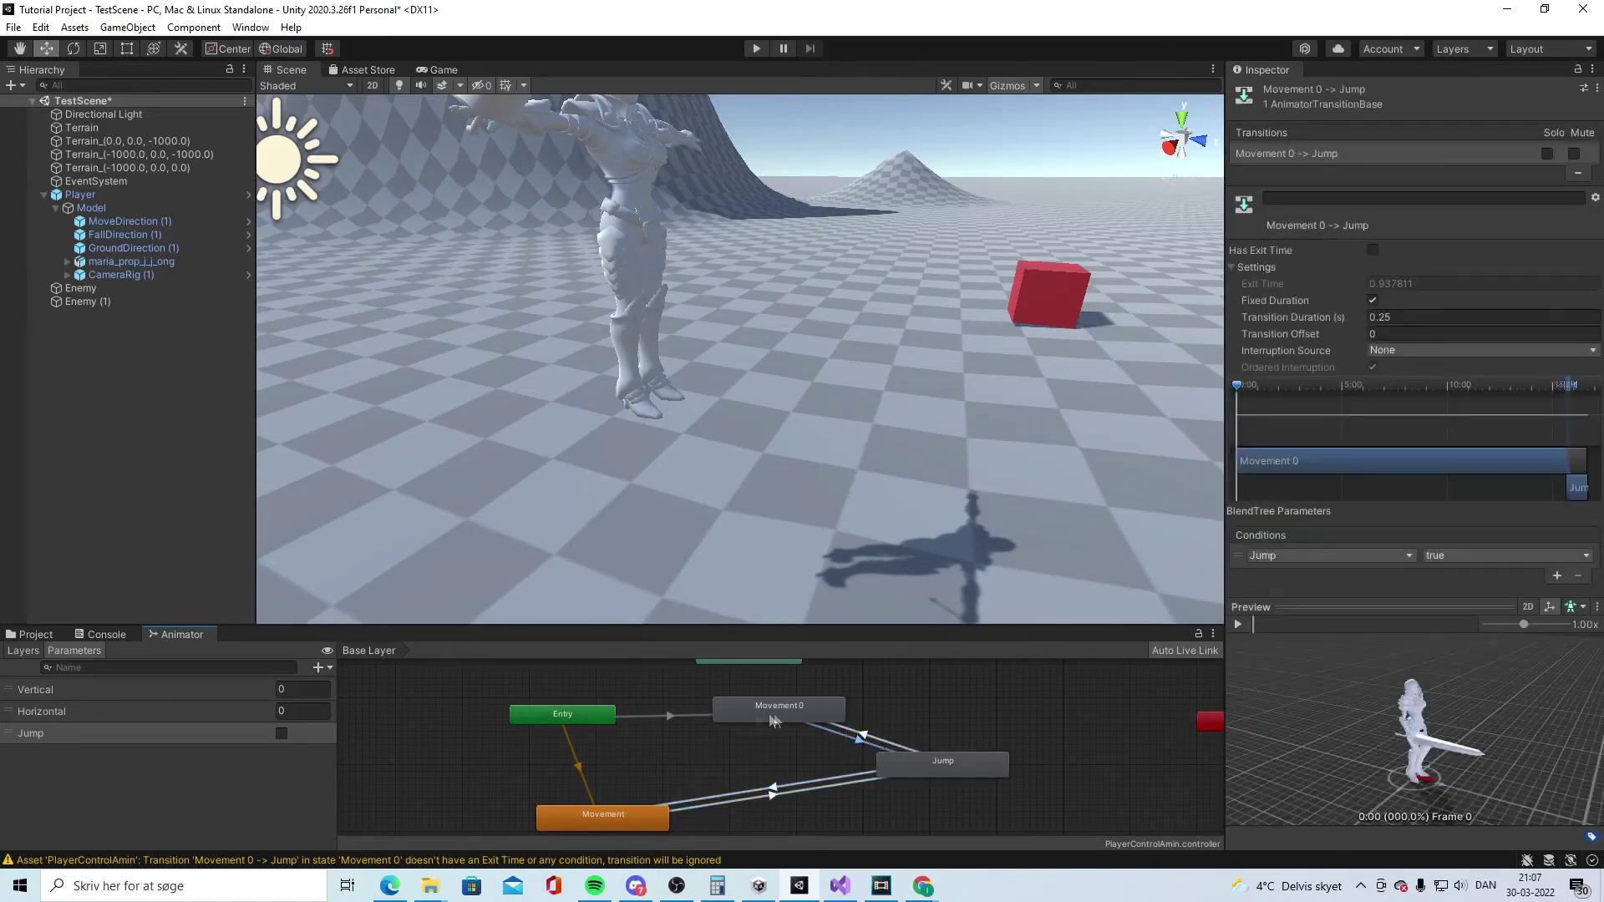
{"action": "left_click_drag", "start_coordinate": [779, 717], "coordinate": [768, 721]}
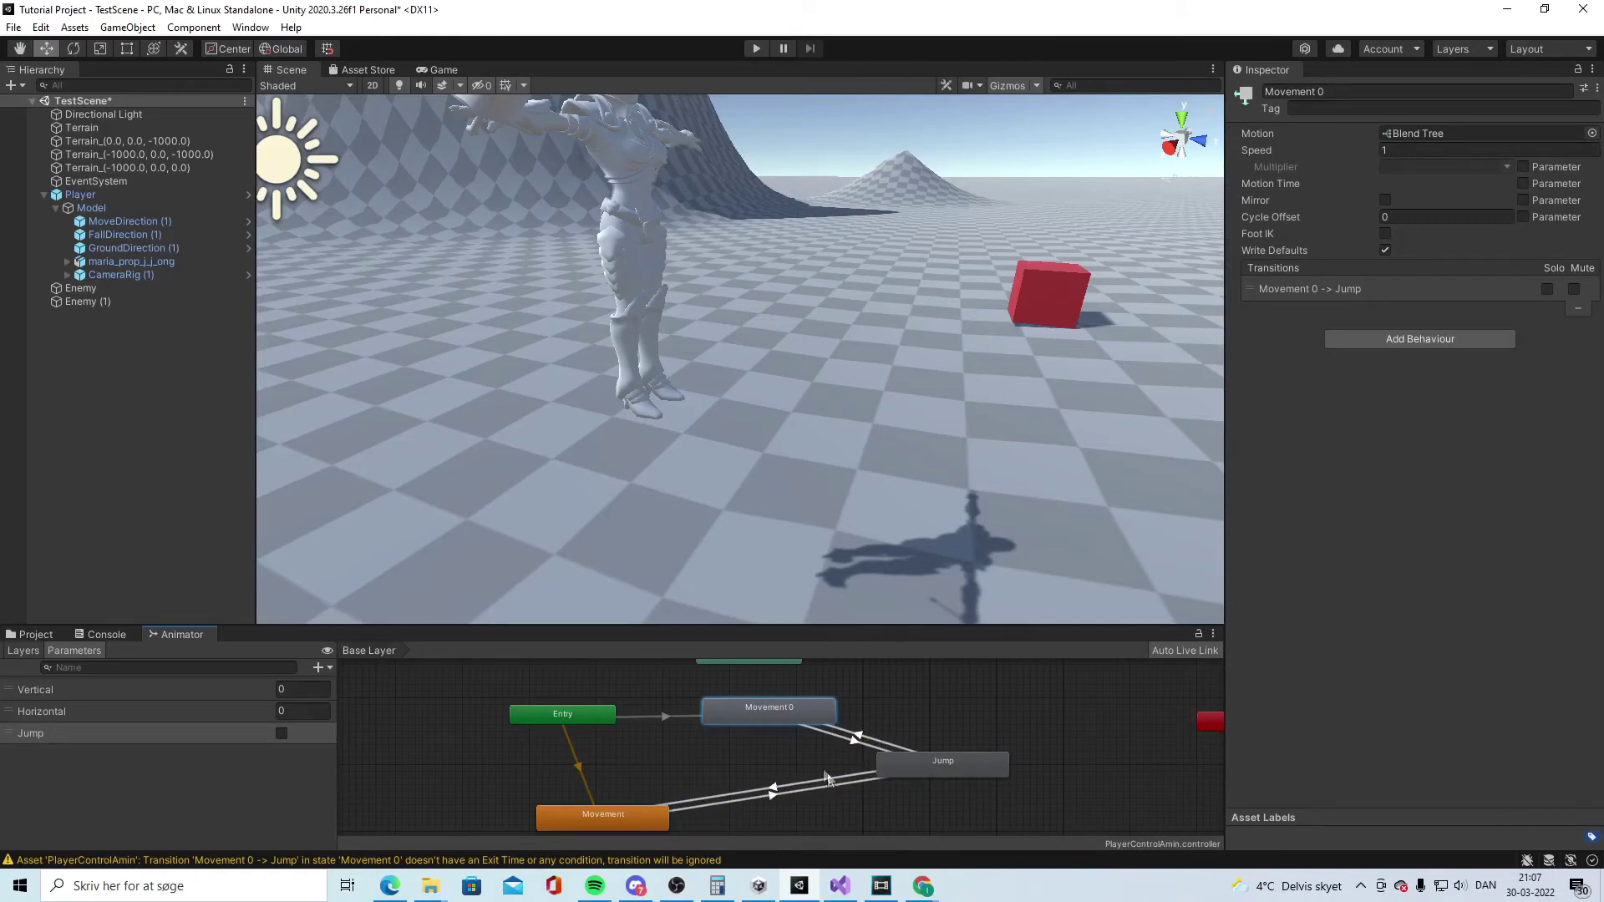
{"action": "left_click_drag", "start_coordinate": [621, 829], "coordinate": [646, 784]}
{"action": "left_click", "coordinate": [787, 723]}
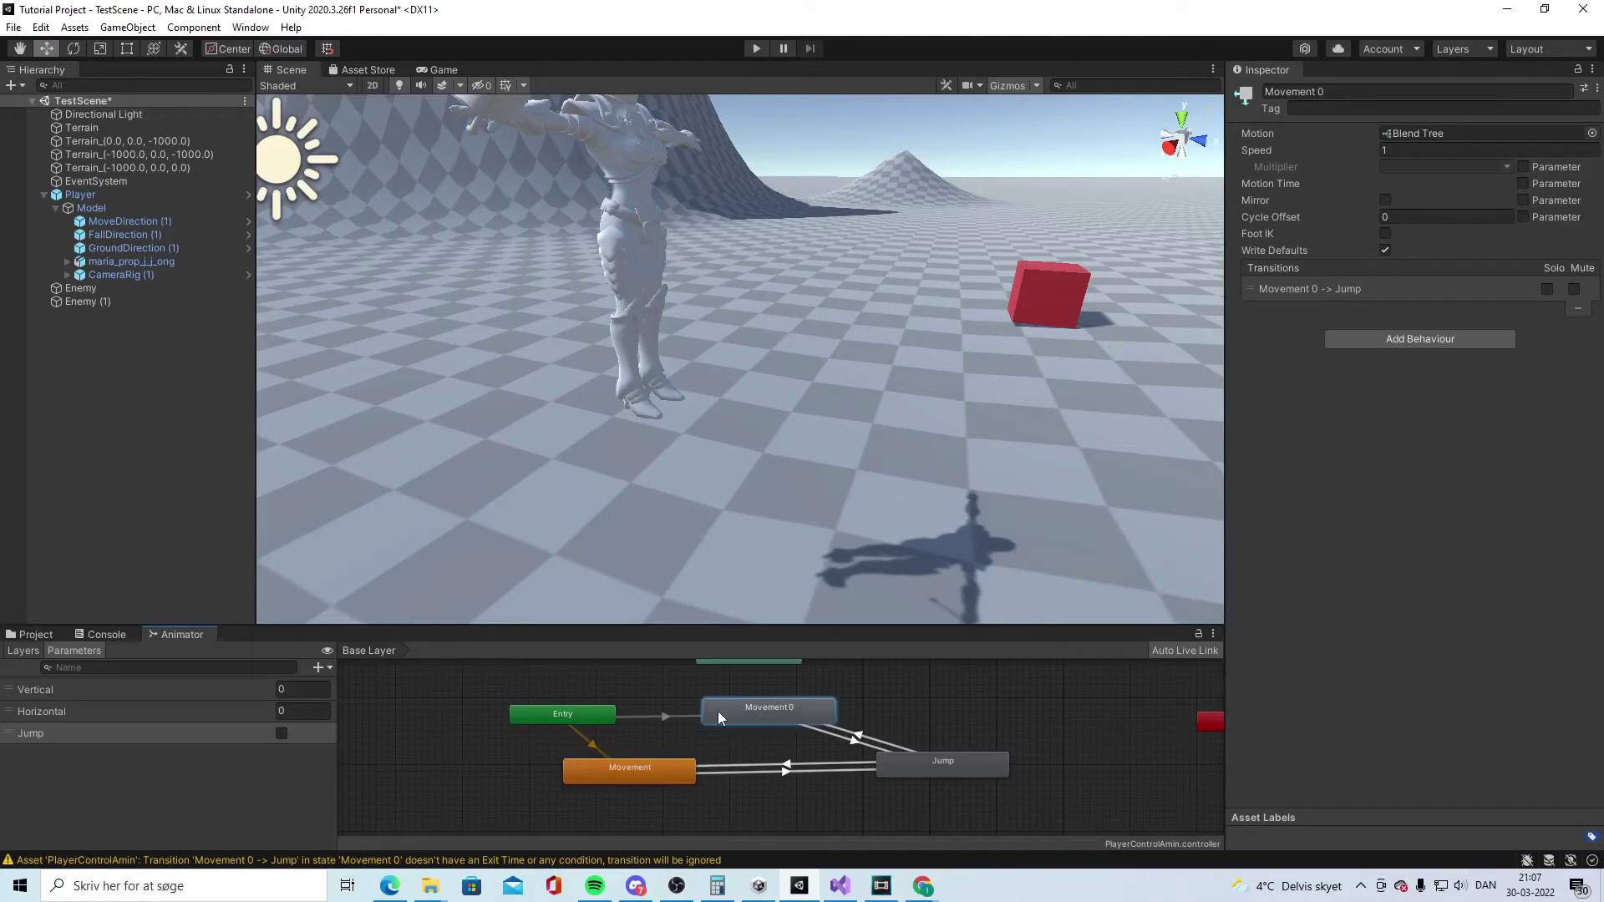
- Hide Unity and bring PlayerController.cs forward, scrolled to GetInputs() and its Horizontal values
{"action": "left_click", "coordinate": [1507, 14]}
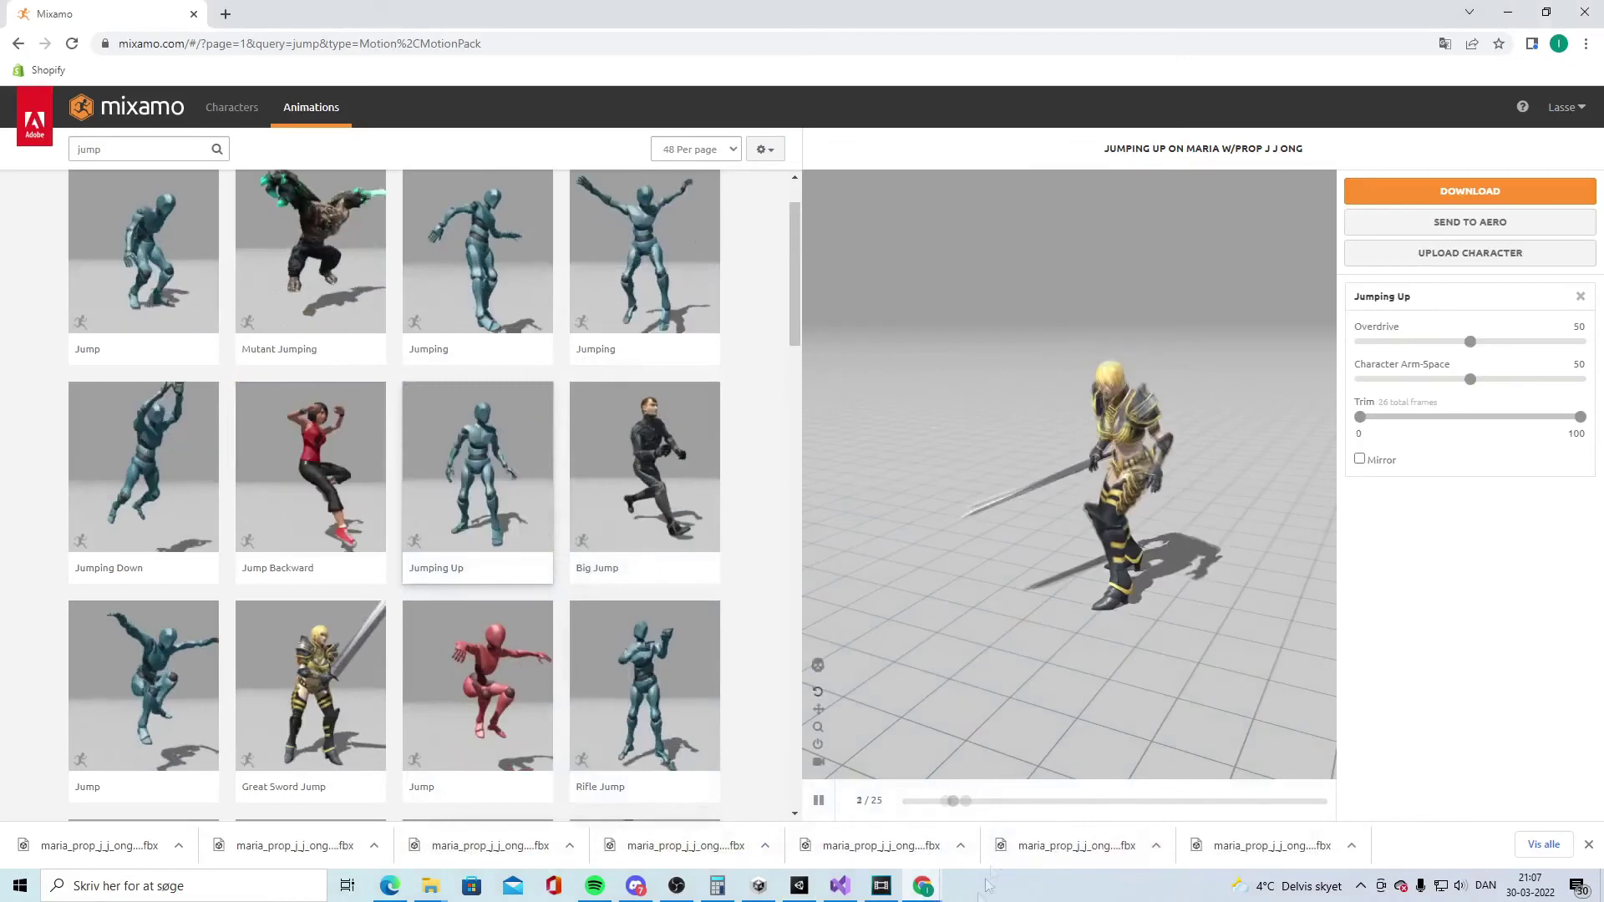
{"action": "mouse_move", "coordinate": [841, 885]}
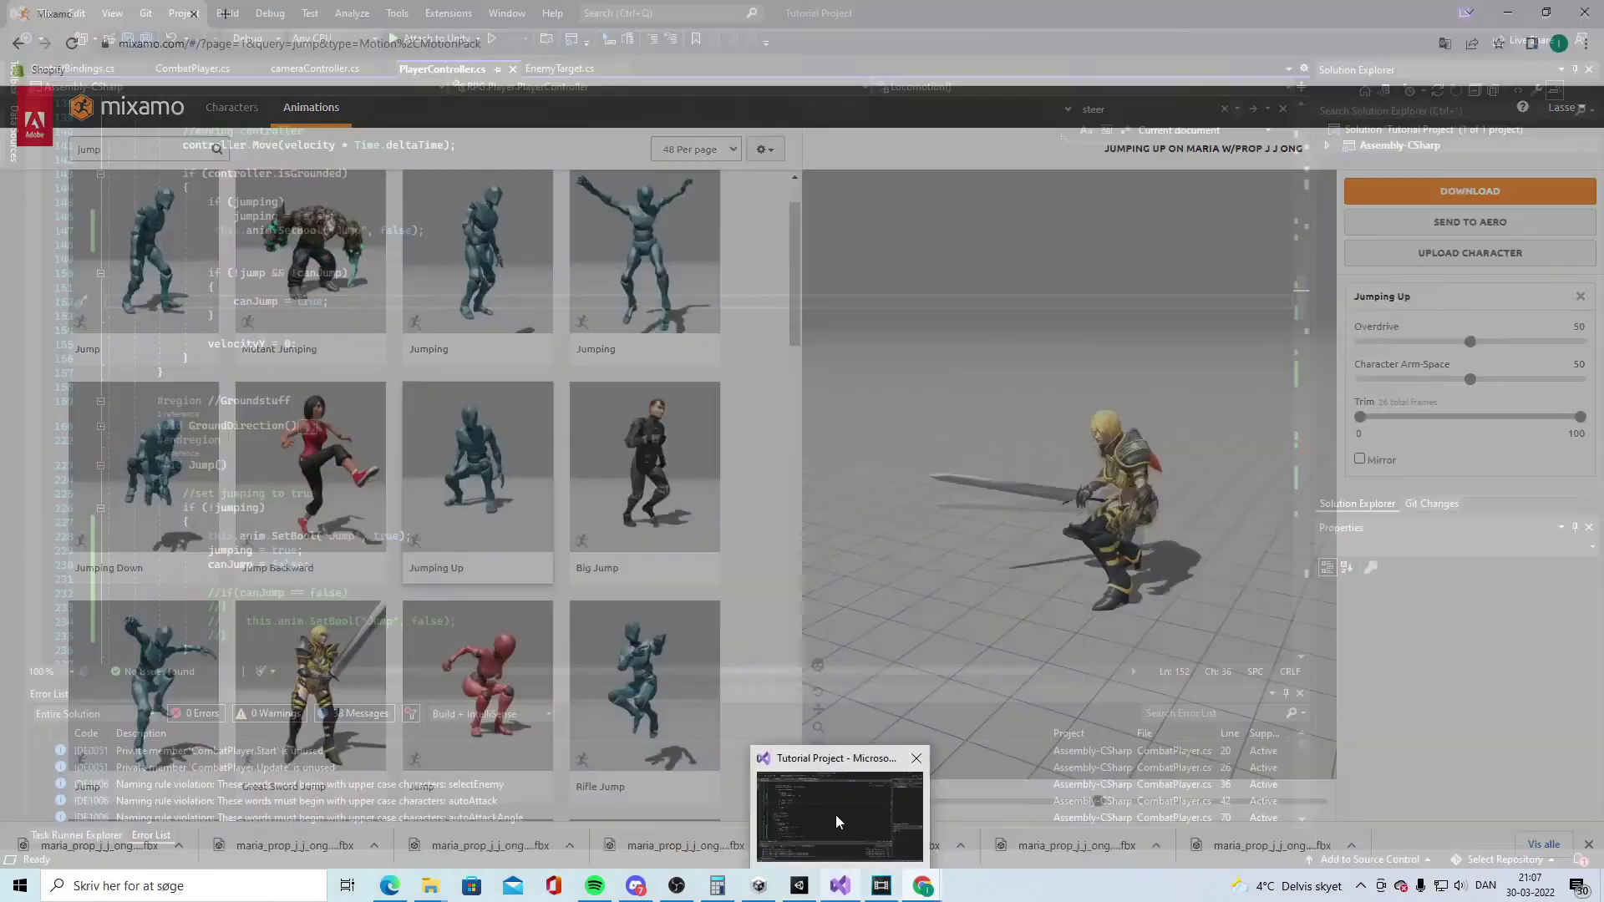
{"action": "left_click", "coordinate": [836, 815]}
{"action": "scroll", "coordinate": [532, 428], "scroll_direction": "down", "scroll_amount": 15}
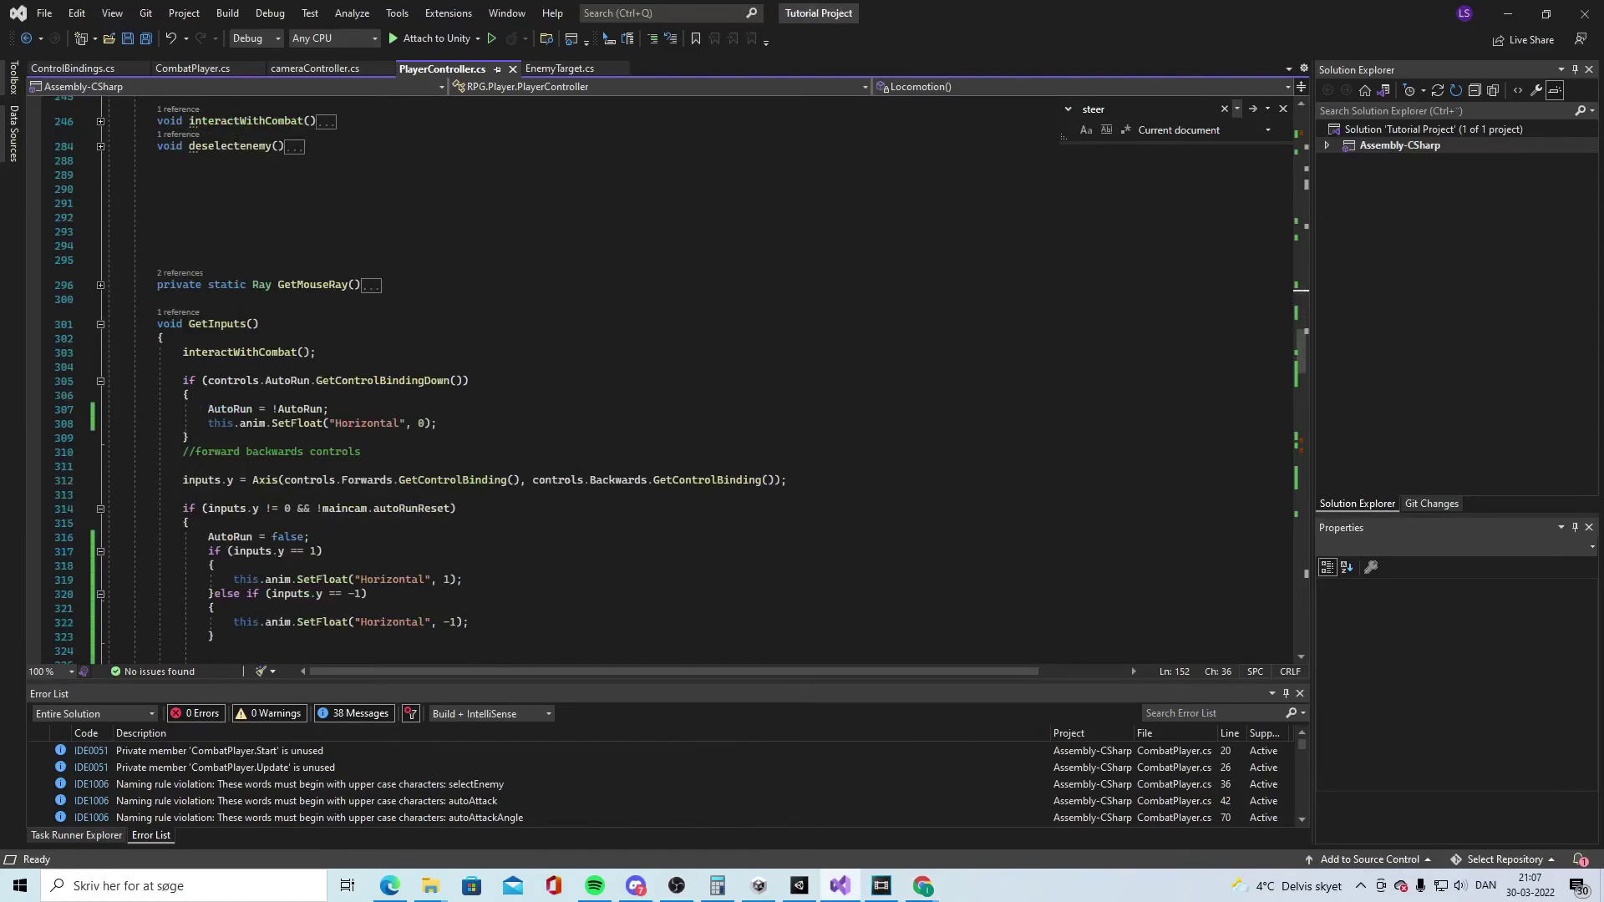
{"action": "scroll", "coordinate": [319, 426], "scroll_direction": "down", "scroll_amount": 1}
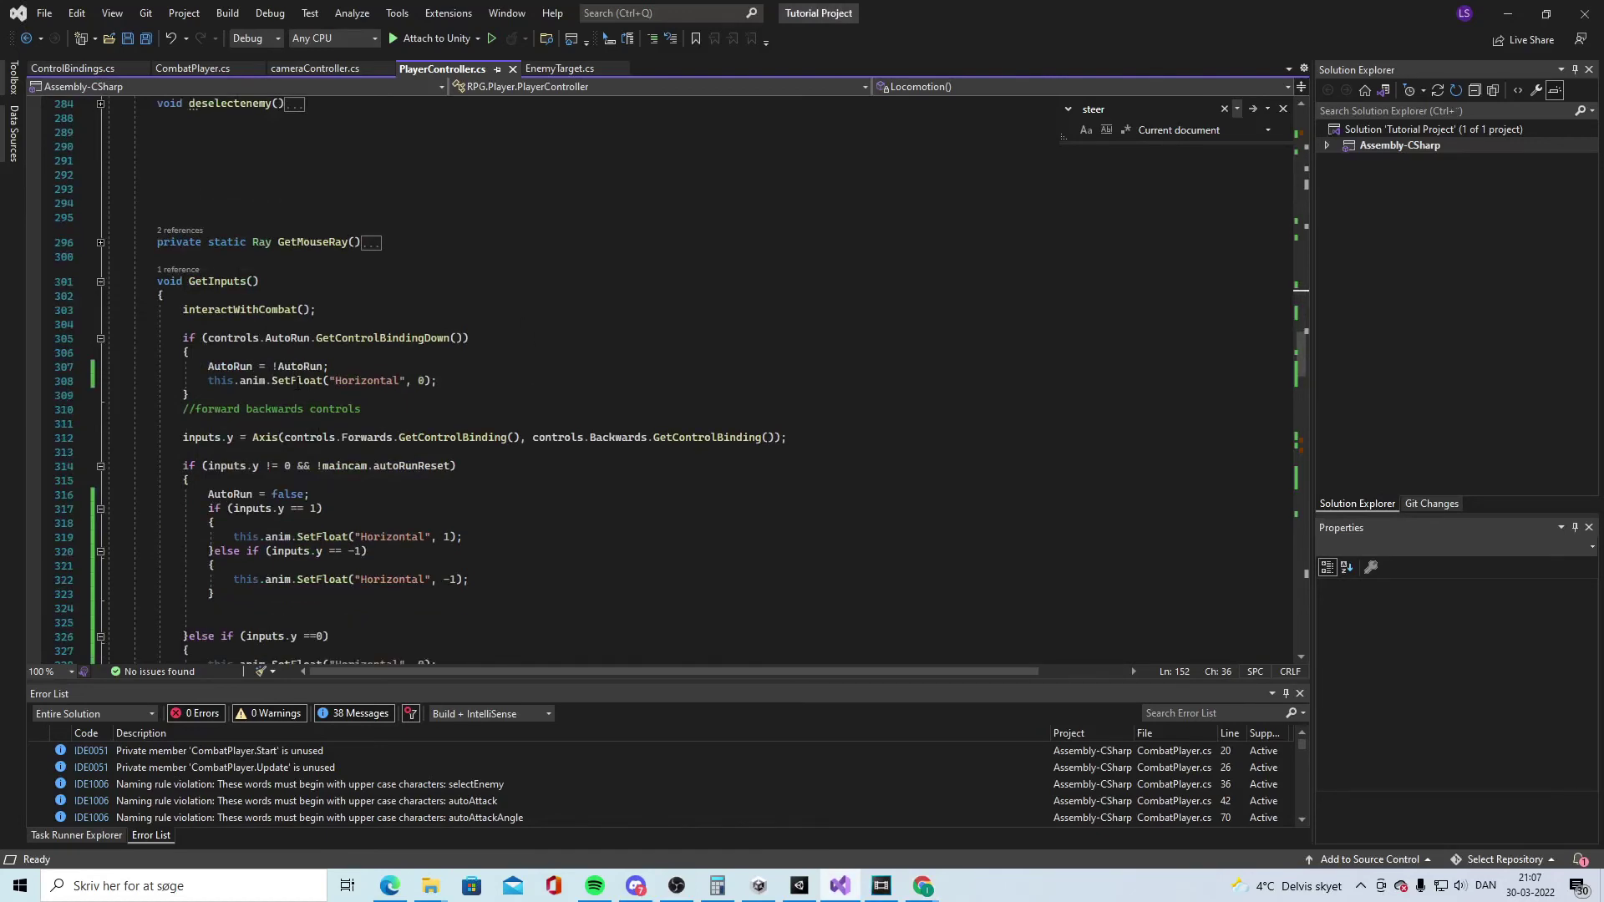
{"action": "left_click_drag", "start_coordinate": [204, 381], "coordinate": [441, 381]}
{"action": "left_click", "coordinate": [448, 377]}
{"action": "left_click_drag", "start_coordinate": [204, 381], "coordinate": [439, 381]}
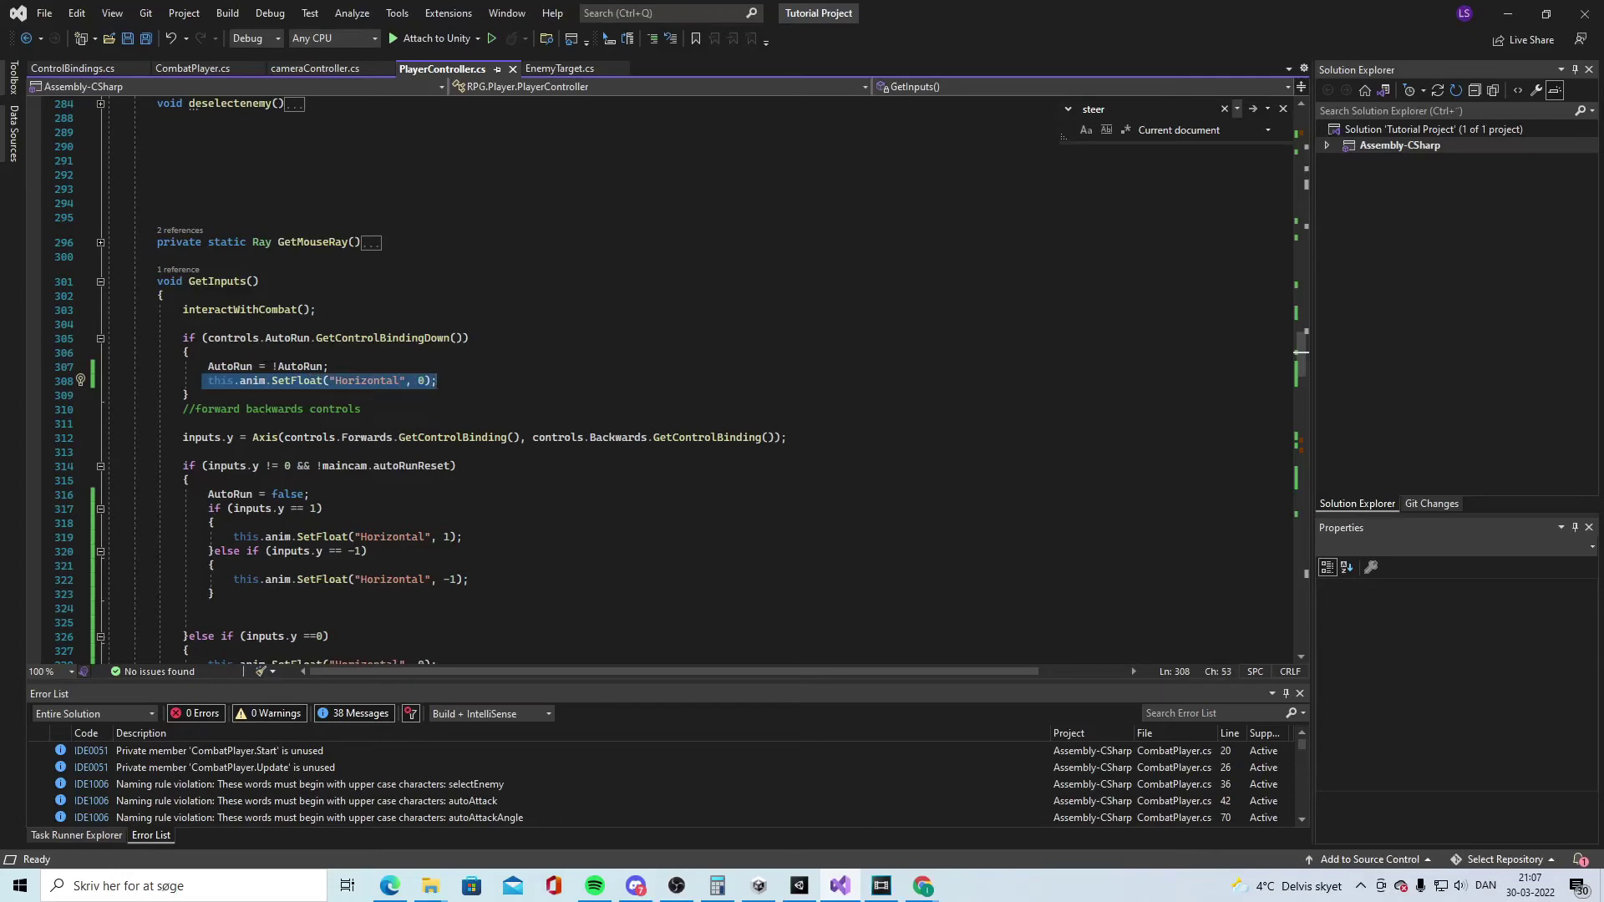
{"action": "scroll", "coordinate": [372, 420], "scroll_direction": "down", "scroll_amount": 2}
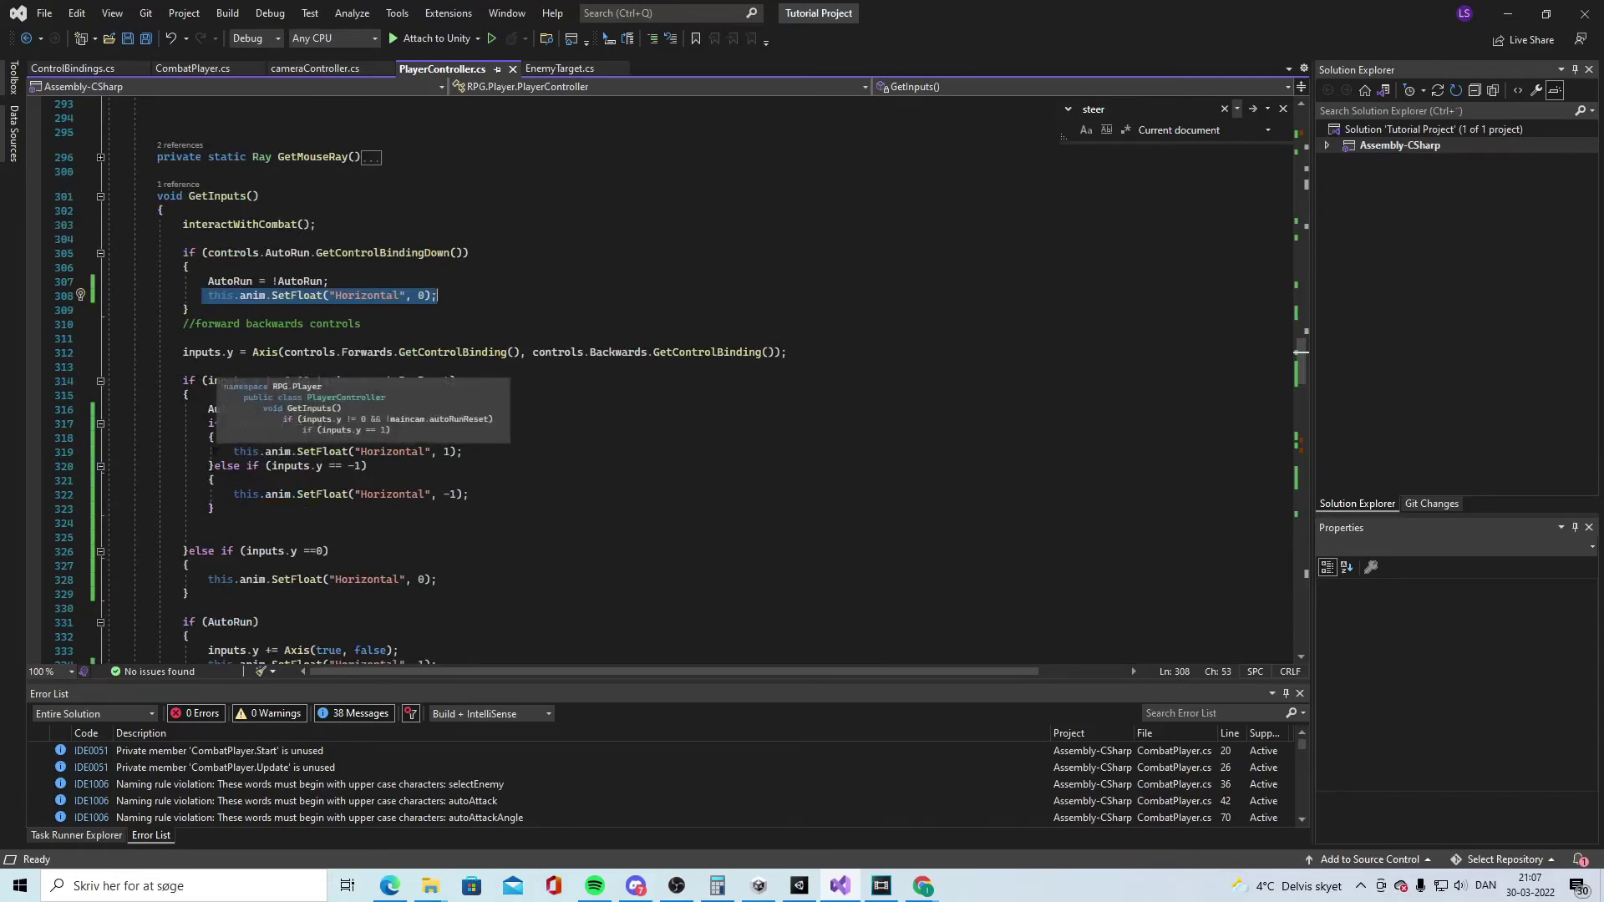
{"action": "left_click_drag", "start_coordinate": [215, 451], "coordinate": [314, 409]}
{"action": "left_click", "coordinate": [228, 424]}
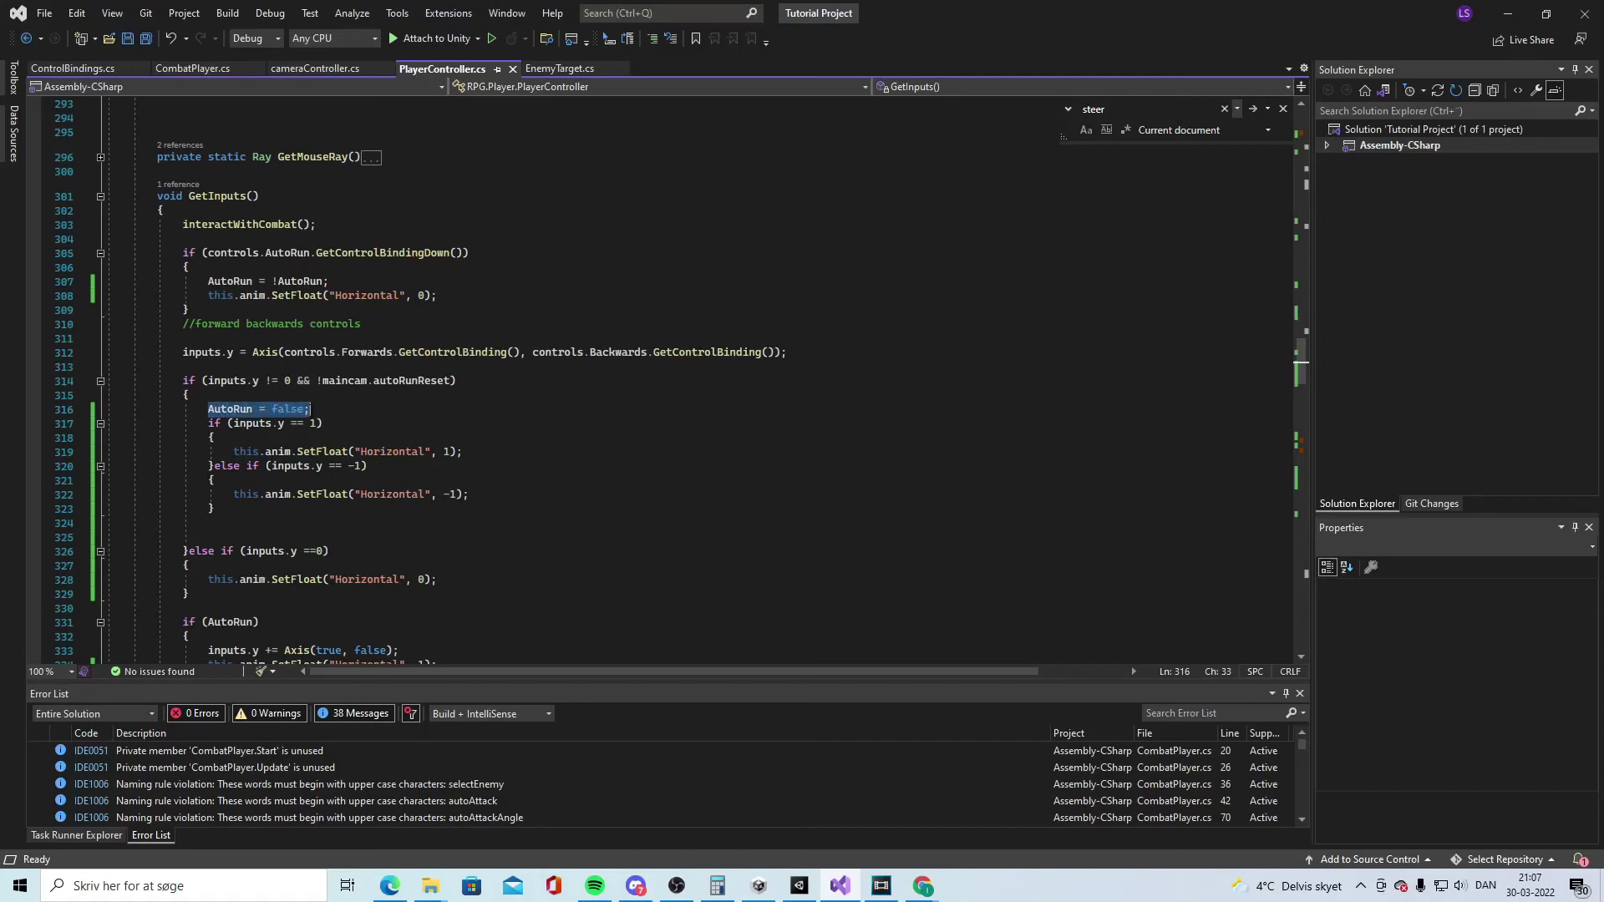
{"action": "double_click", "coordinate": [215, 424]}
{"action": "key", "text": "shift+Right"}
{"action": "key", "text": "shift+Right"}
{"action": "key", "text": "shift+Right"}
{"action": "key", "text": "shift+Right"}
{"action": "key", "text": "shift+Right"}
{"action": "key", "text": "shift+Right"}
{"action": "key", "text": "shift+Right"}
{"action": "key", "text": "shift+Right"}
{"action": "key", "text": "shift+Right"}
{"action": "key", "text": "shift+Right"}
{"action": "key", "text": "shift+Right"}
{"action": "key", "text": "shift+Right"}
{"action": "key", "text": "shift+Right"}
{"action": "key", "text": "shift+Right"}
{"action": "key", "text": "shift+Right"}
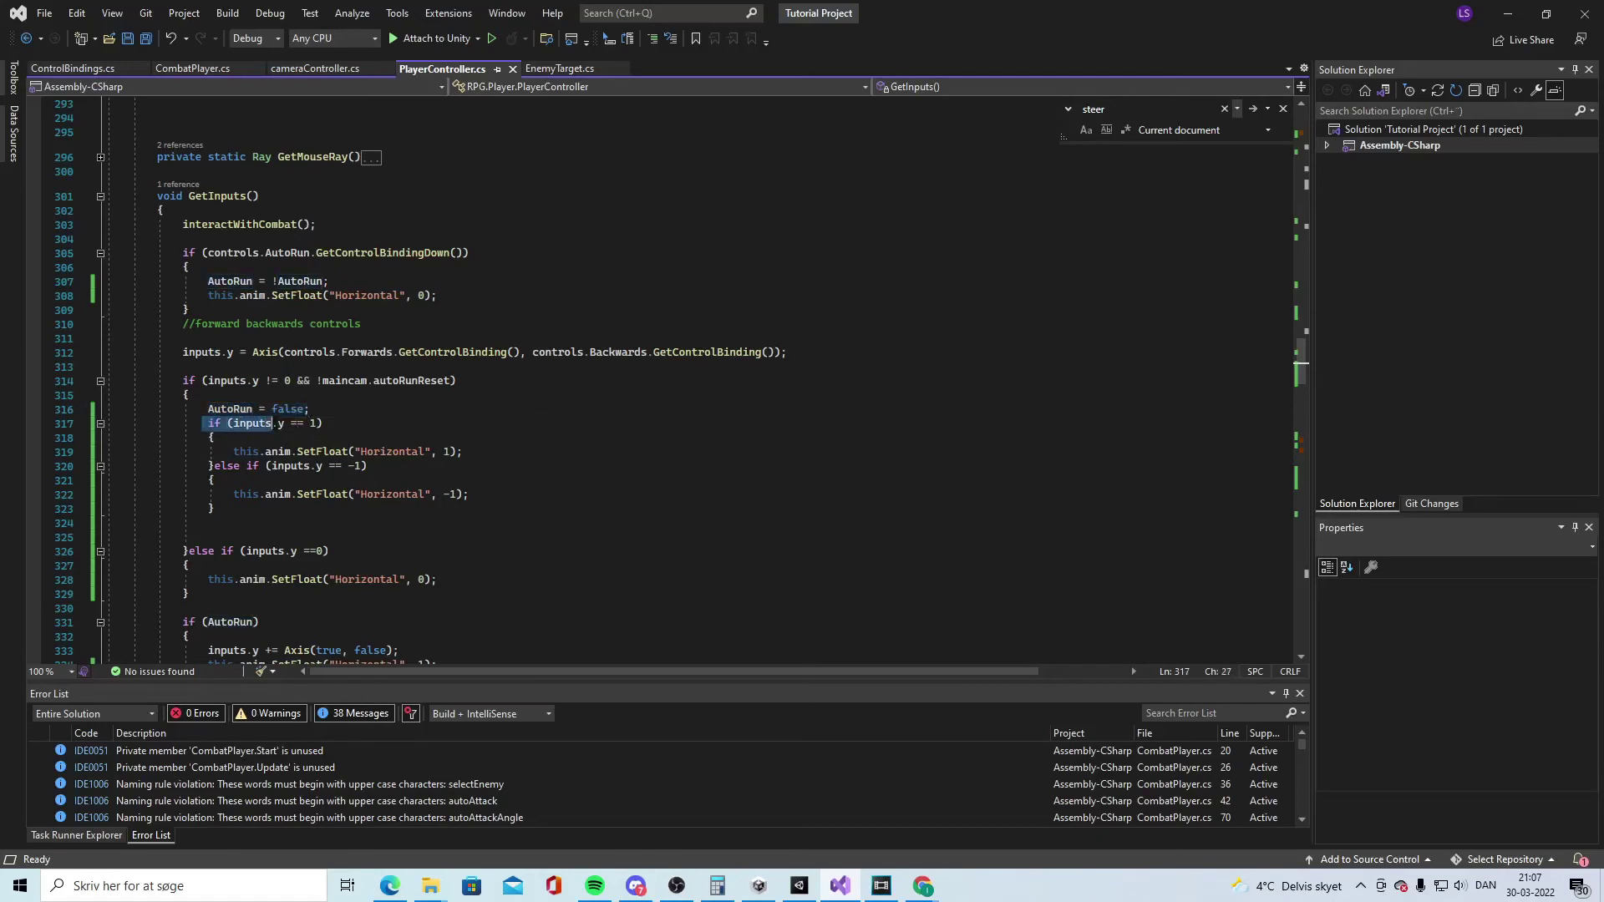
{"action": "key", "text": "shift+Right"}
{"action": "key", "text": "Down"}
{"action": "key", "text": "Down"}
{"action": "key", "text": "Home"}
{"action": "key", "text": "shift+Right"}
{"action": "key", "text": "shift+Right"}
{"action": "key", "text": "shift+Right"}
{"action": "key", "text": "shift+Right"}
{"action": "key", "text": "shift+Right"}
{"action": "key", "text": "shift+Right"}
{"action": "key", "text": "shift+Right"}
{"action": "key", "text": "shift+Right"}
{"action": "key", "text": "shift+Right"}
{"action": "key", "text": "shift+Right"}
{"action": "key", "text": "shift+Right"}
{"action": "key", "text": "shift+Right"}
{"action": "key", "text": "shift+Right"}
{"action": "key", "text": "shift+Right"}
{"action": "key", "text": "shift+Right"}
{"action": "key", "text": "shift+Right"}
{"action": "key", "text": "shift+Right"}
{"action": "key", "text": "shift+Right"}
{"action": "key", "text": "shift+Right"}
{"action": "key", "text": "shift+Right"}
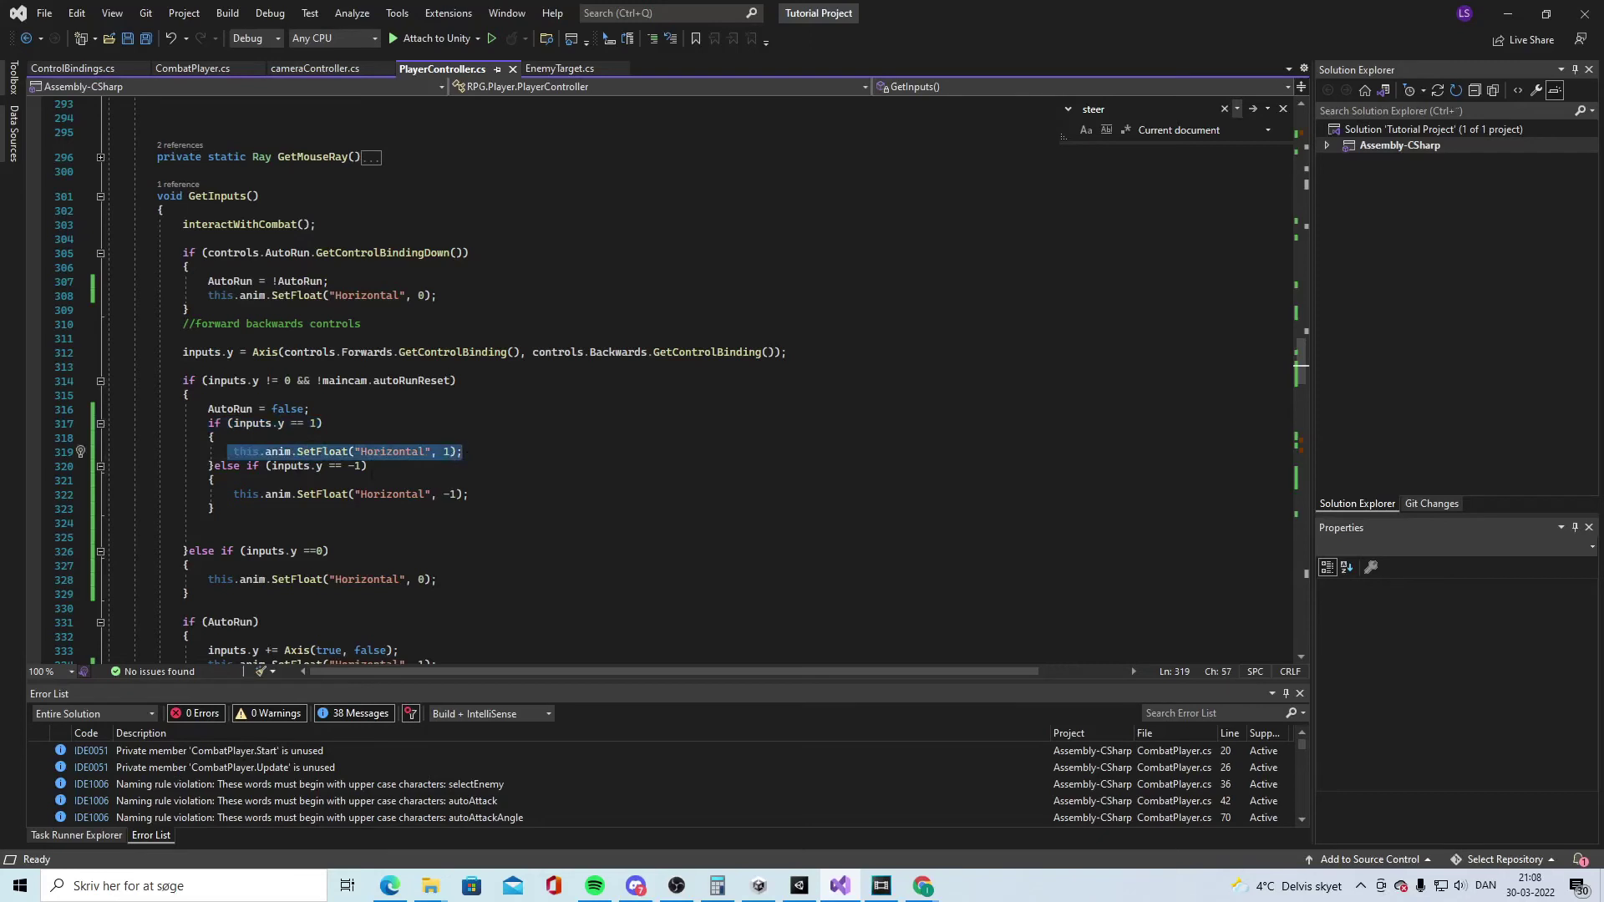
{"action": "key", "text": "Down"}
{"action": "key", "text": "Up"}
{"action": "key", "text": "Home"}
{"action": "key", "text": "shift+End"}
{"action": "key", "text": "Down"}
{"action": "key", "text": "Home"}
{"action": "key", "text": "shift+Right"}
{"action": "key", "text": "shift+Right"}
{"action": "key", "text": "shift+Right"}
{"action": "key", "text": "shift+Right"}
{"action": "key", "text": "shift+Right"}
{"action": "key", "text": "shift+Right"}
{"action": "key", "text": "shift+Right"}
{"action": "key", "text": "shift+Right"}
{"action": "key", "text": "shift+Right"}
{"action": "key", "text": "shift+Right"}
{"action": "key", "text": "shift+Right"}
{"action": "key", "text": "shift+Right"}
{"action": "key", "text": "shift+Right"}
{"action": "key", "text": "shift+Right"}
{"action": "key", "text": "shift+Right"}
{"action": "key", "text": "shift+Right"}
{"action": "key", "text": "shift+Right"}
{"action": "key", "text": "shift+Right"}
{"action": "key", "text": "shift+Right"}
{"action": "key", "text": "shift+Right"}
{"action": "key", "text": "shift+Right"}
{"action": "key", "text": "shift+Right"}
{"action": "key", "text": "shift+Right"}
{"action": "key", "text": "shift+Right"}
{"action": "key", "text": "shift+Right"}
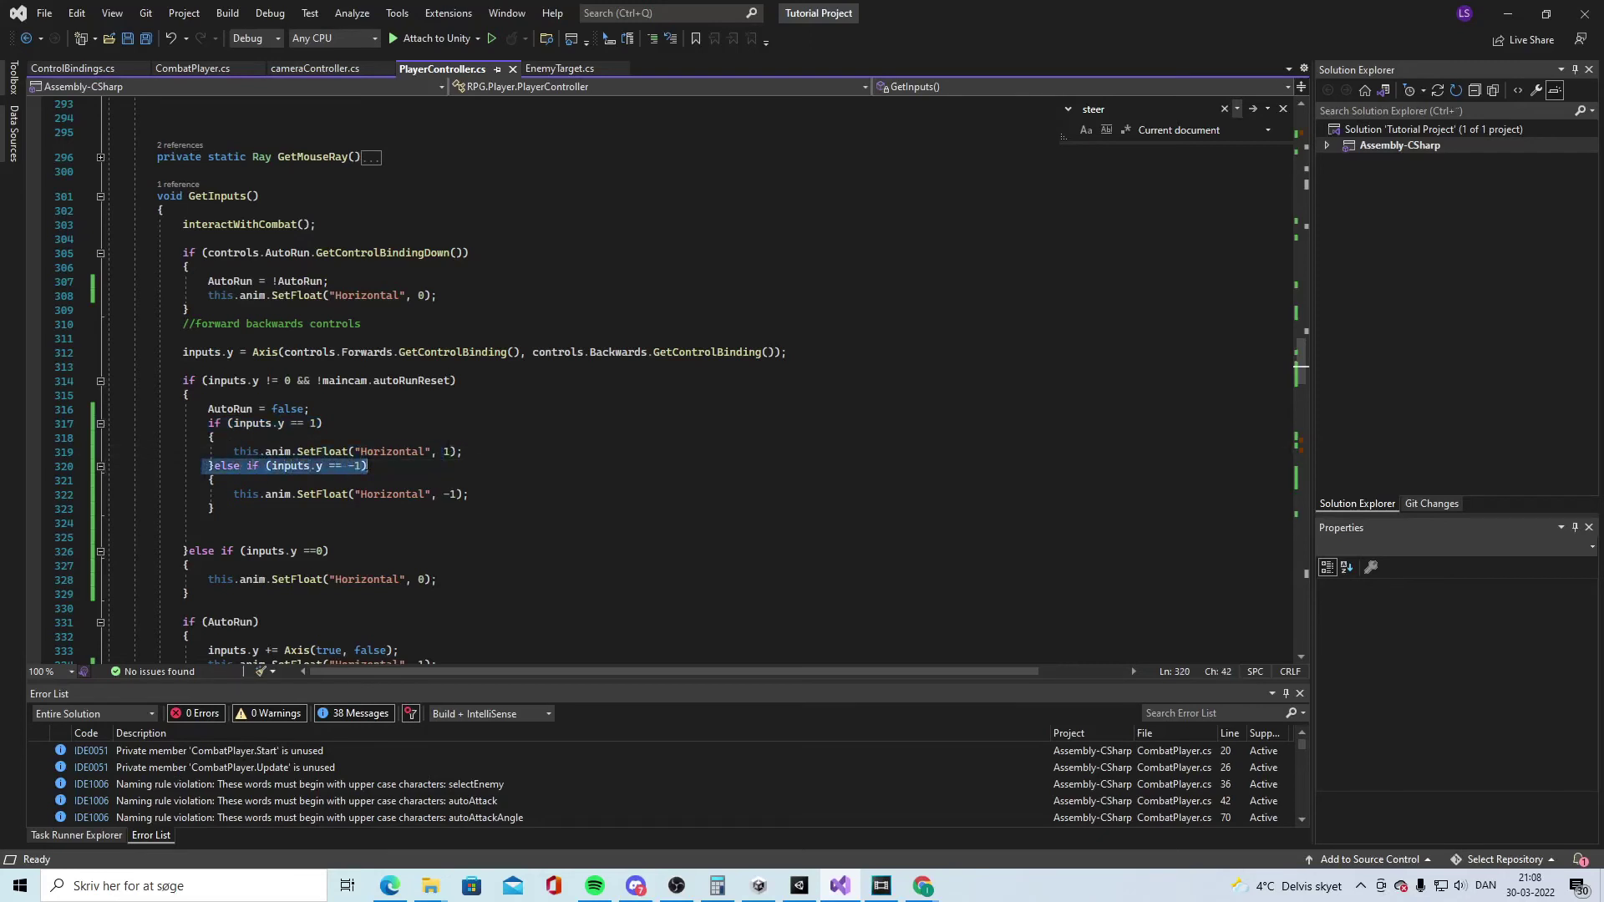
{"action": "left_click", "coordinate": [209, 509]}
{"action": "left_click_drag", "start_coordinate": [208, 494], "coordinate": [493, 491]}
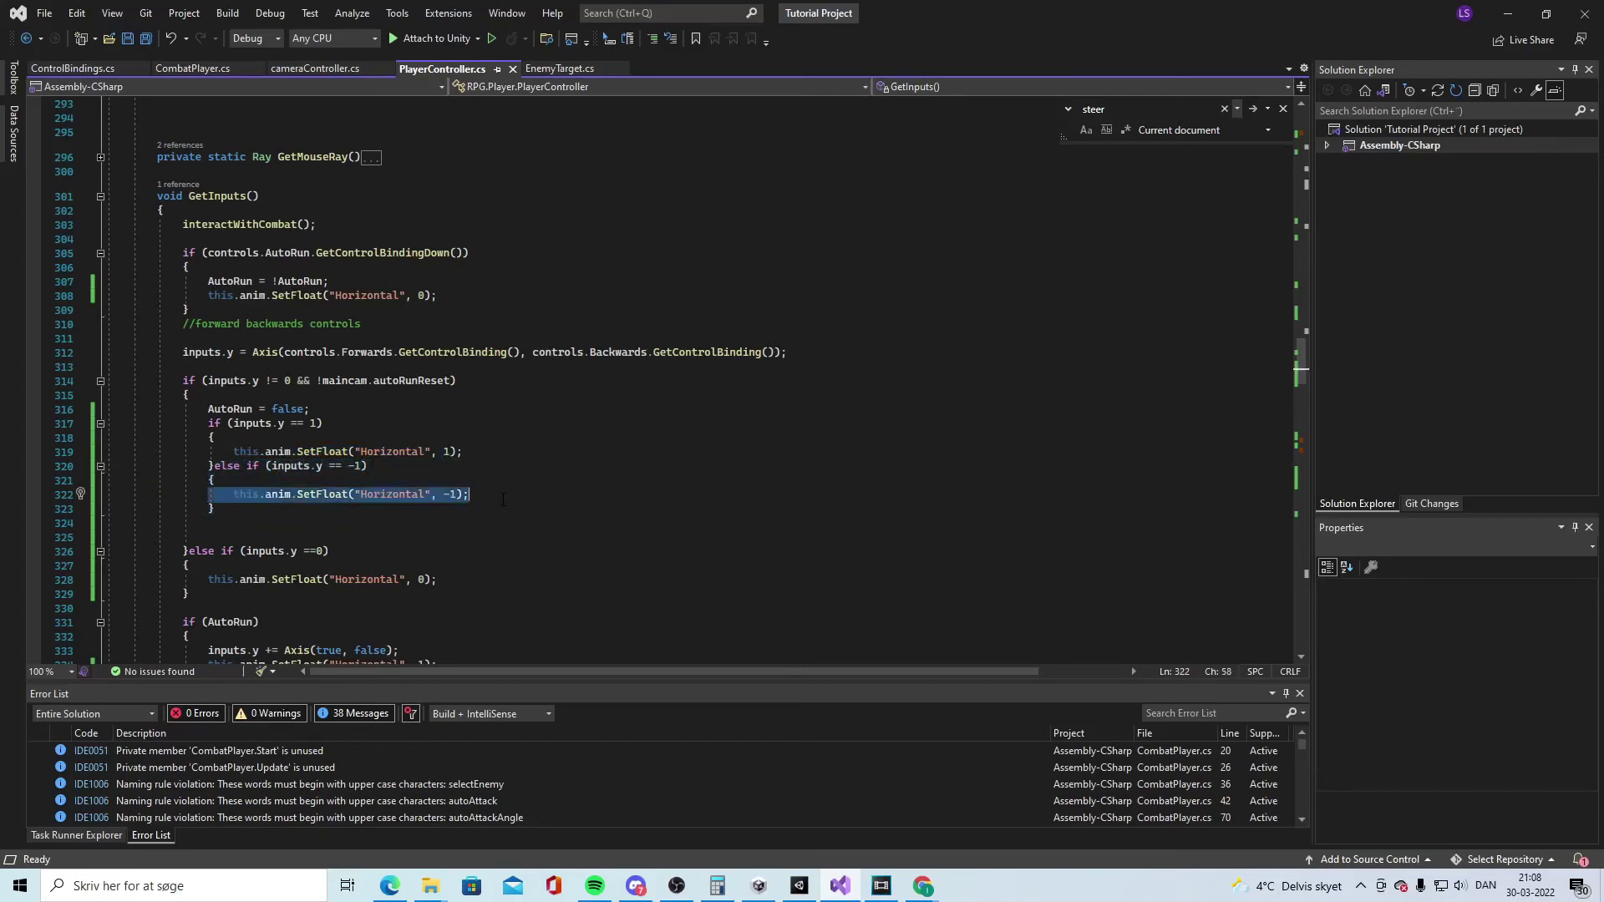
{"action": "scroll", "coordinate": [488, 491], "scroll_direction": "down", "scroll_amount": 1}
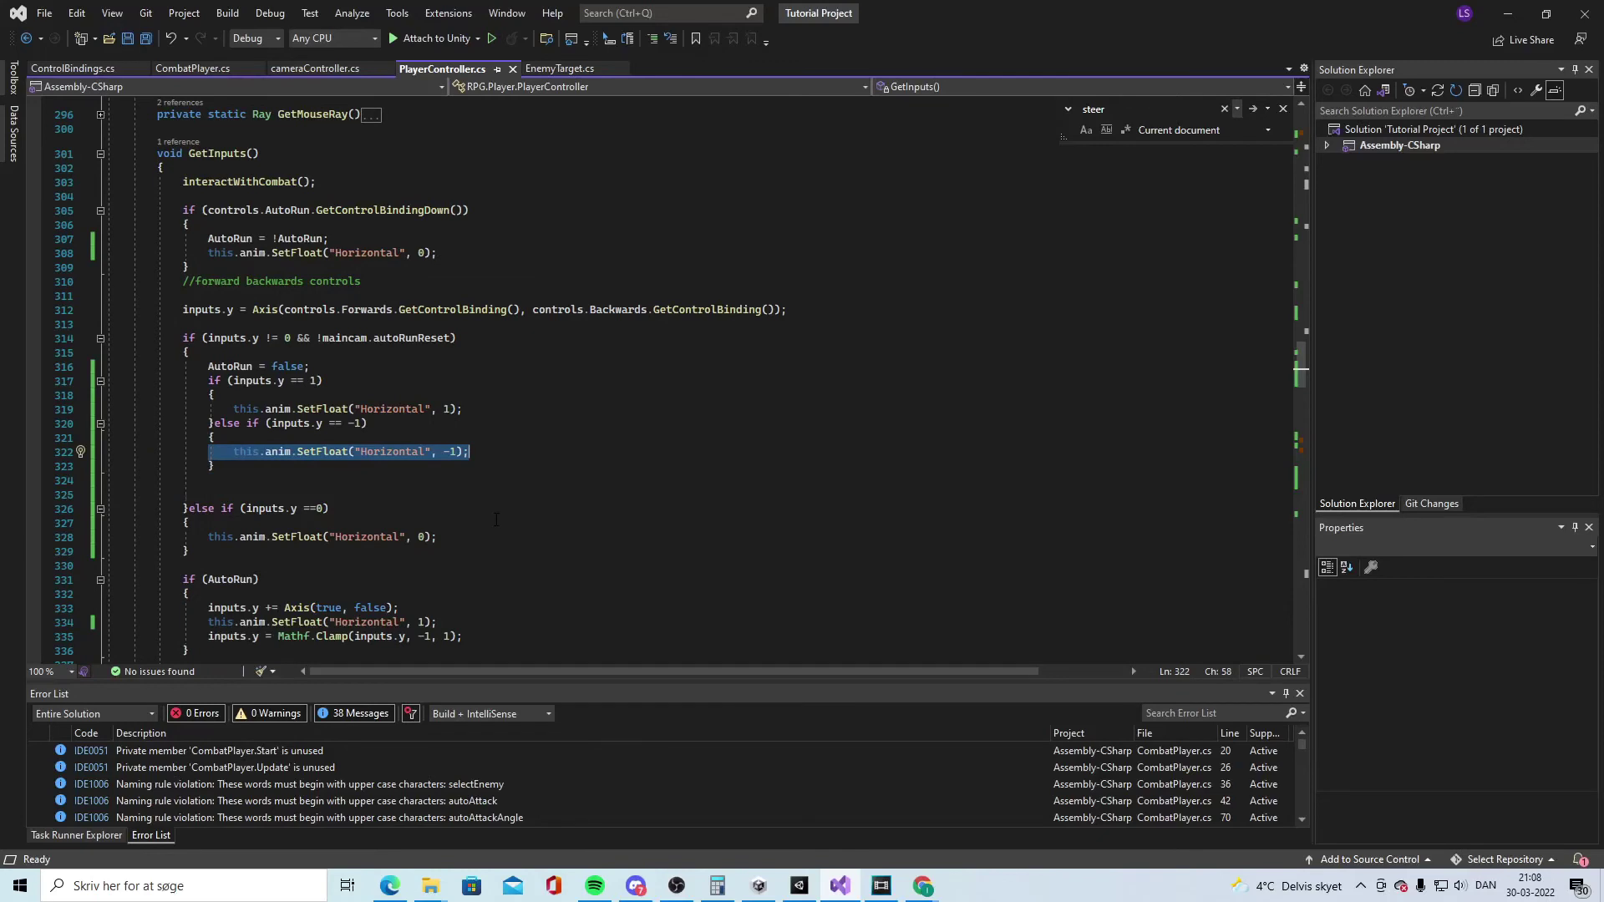
{"action": "scroll", "coordinate": [496, 520], "scroll_direction": "down", "scroll_amount": 1}
{"action": "left_click_drag", "start_coordinate": [188, 465], "coordinate": [345, 473]}
{"action": "left_click", "coordinate": [383, 480]}
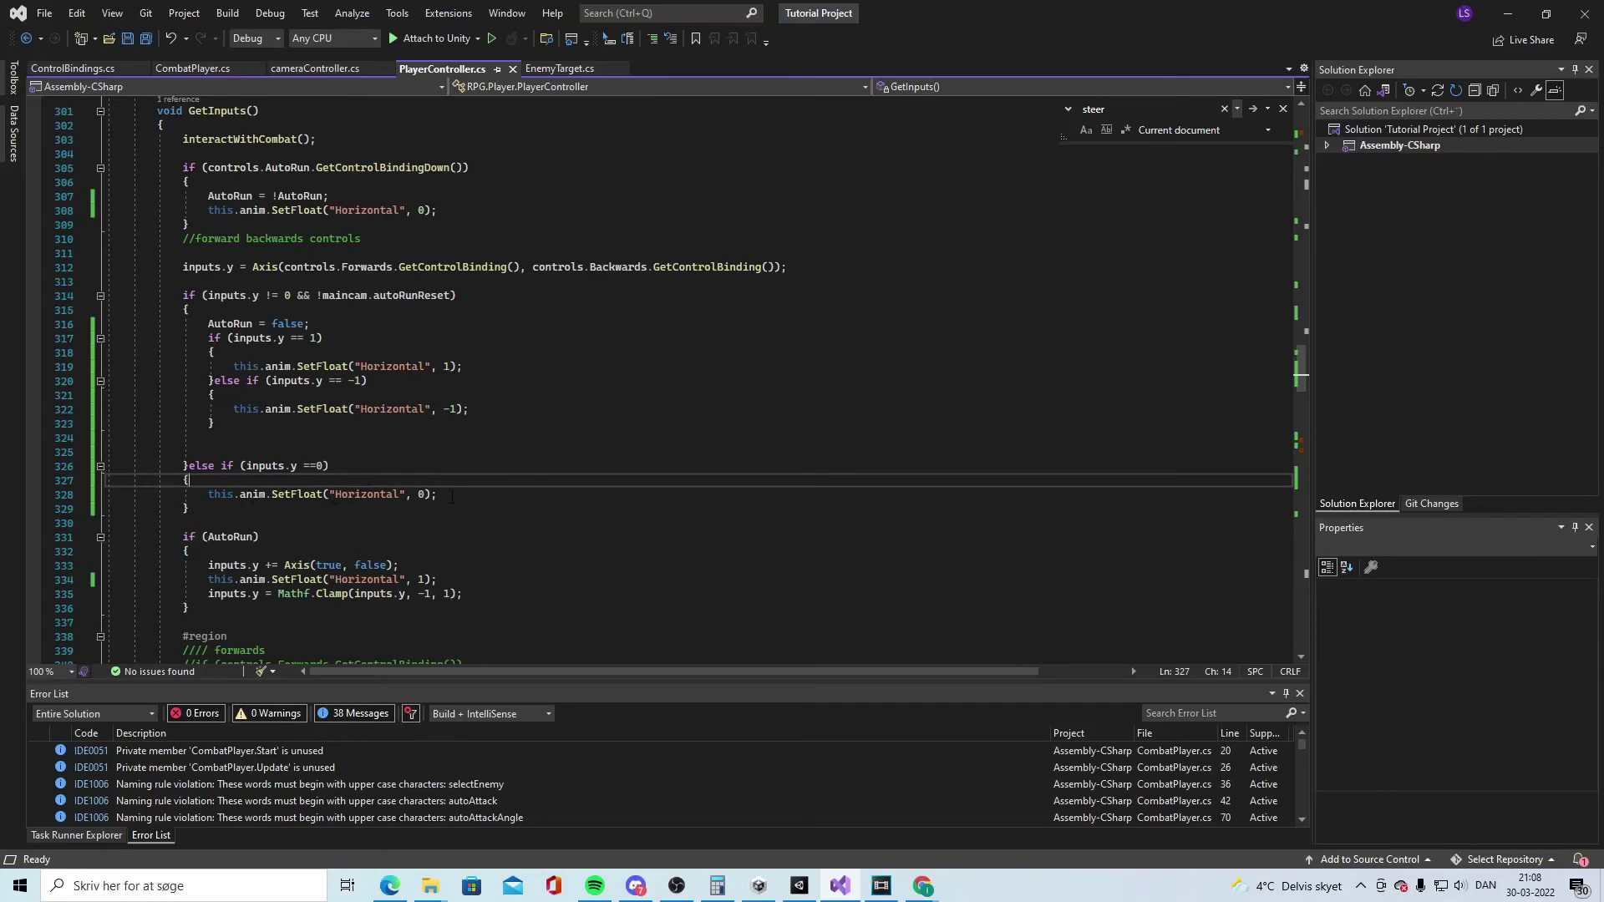
{"action": "scroll", "coordinate": [530, 508], "scroll_direction": "down", "scroll_amount": 2}
{"action": "left_click", "coordinate": [260, 452]}
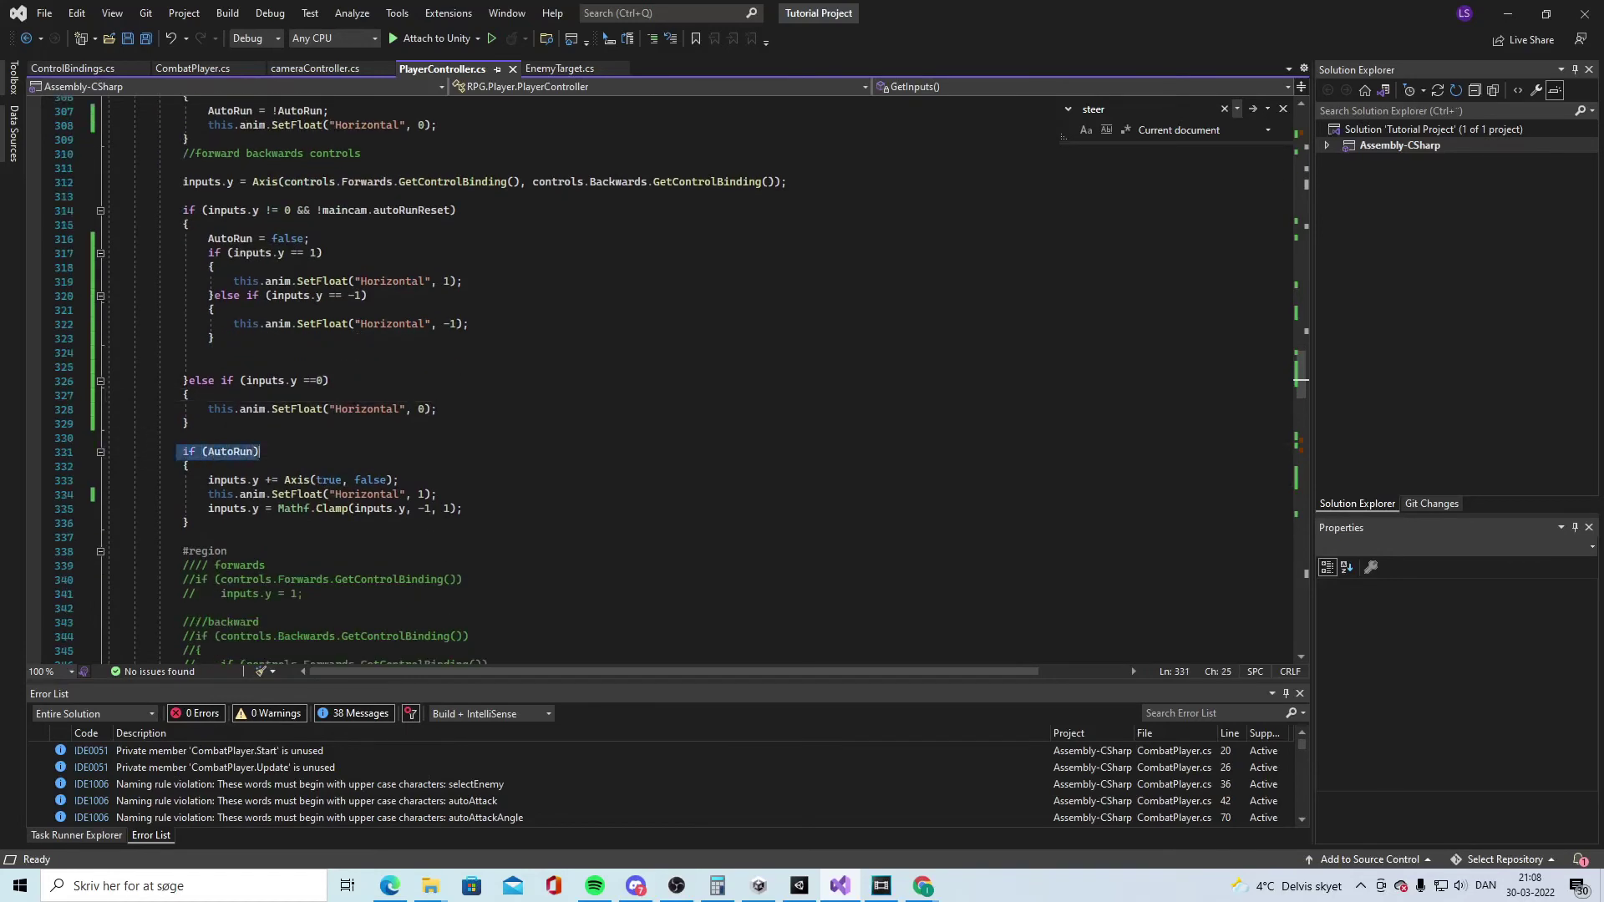
{"action": "left_click_drag", "start_coordinate": [201, 494], "coordinate": [436, 494]}
{"action": "left_click", "coordinate": [517, 485]}
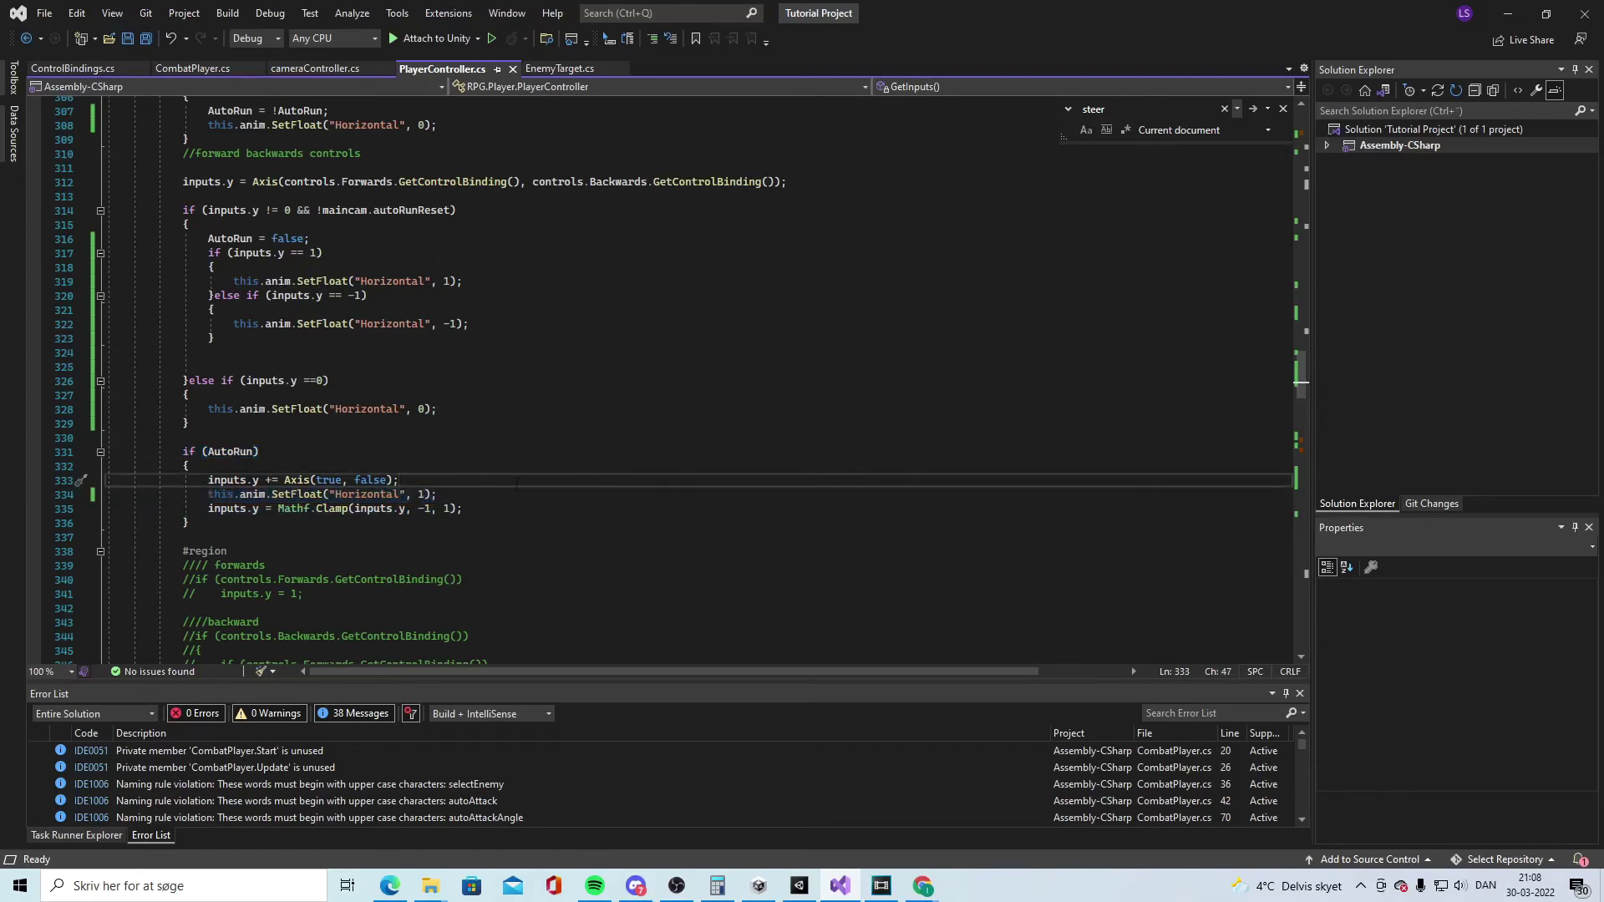
{"action": "left_click_drag", "start_coordinate": [172, 210], "coordinate": [517, 477]}
{"action": "left_click", "coordinate": [517, 476]}
{"action": "scroll", "coordinate": [416, 305], "scroll_direction": "down", "scroll_amount": 4}
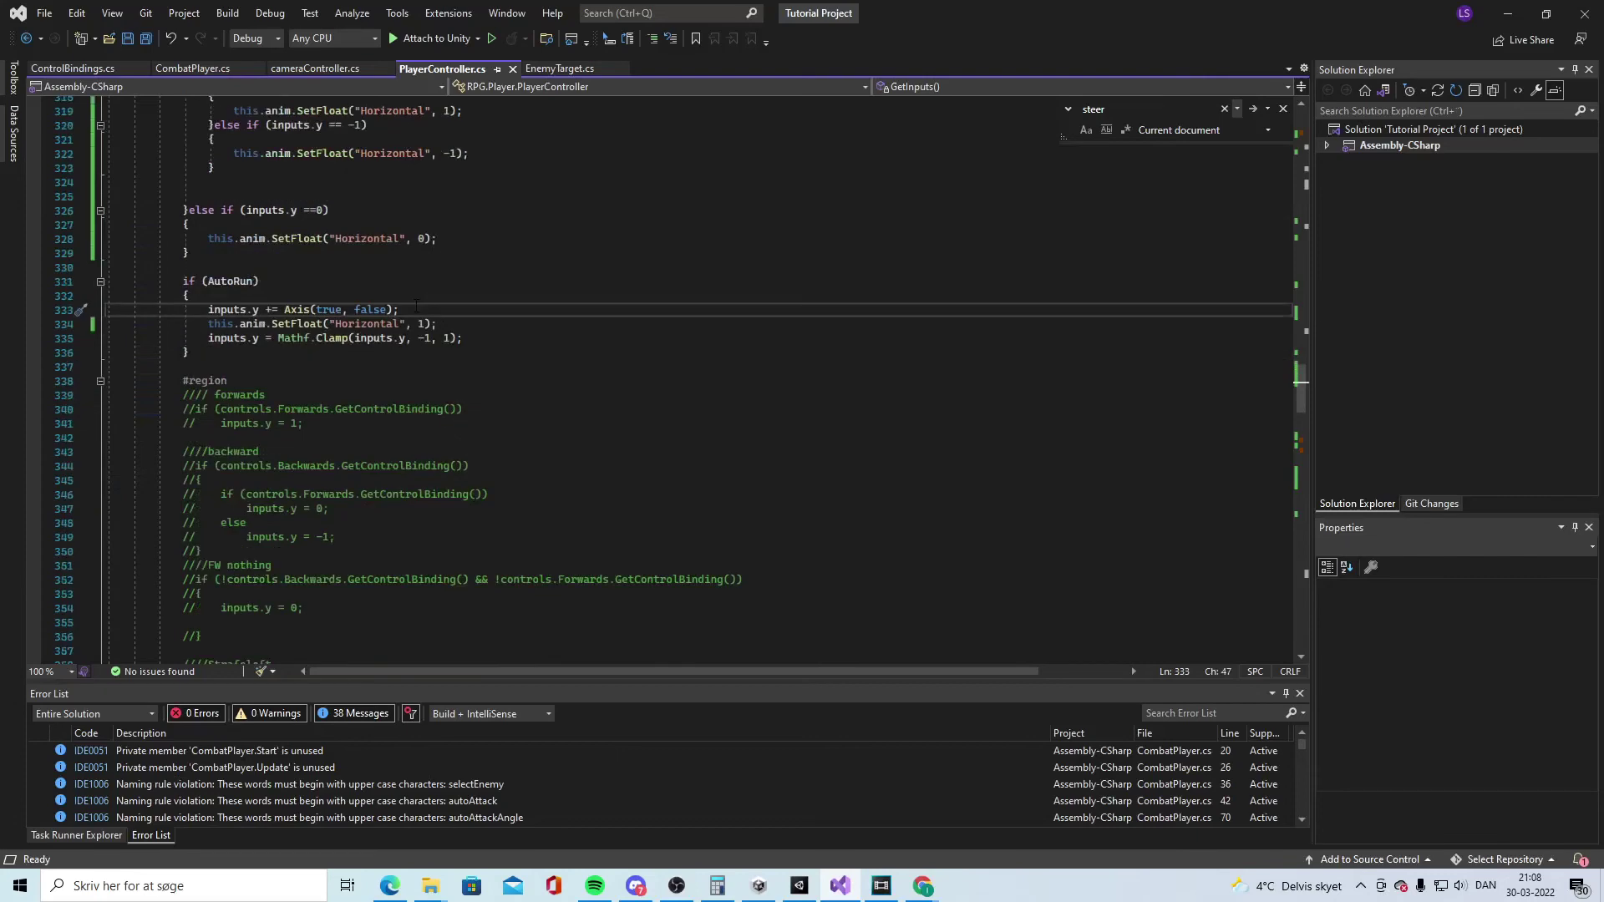
{"action": "scroll", "coordinate": [564, 297], "scroll_direction": "down", "scroll_amount": 13}
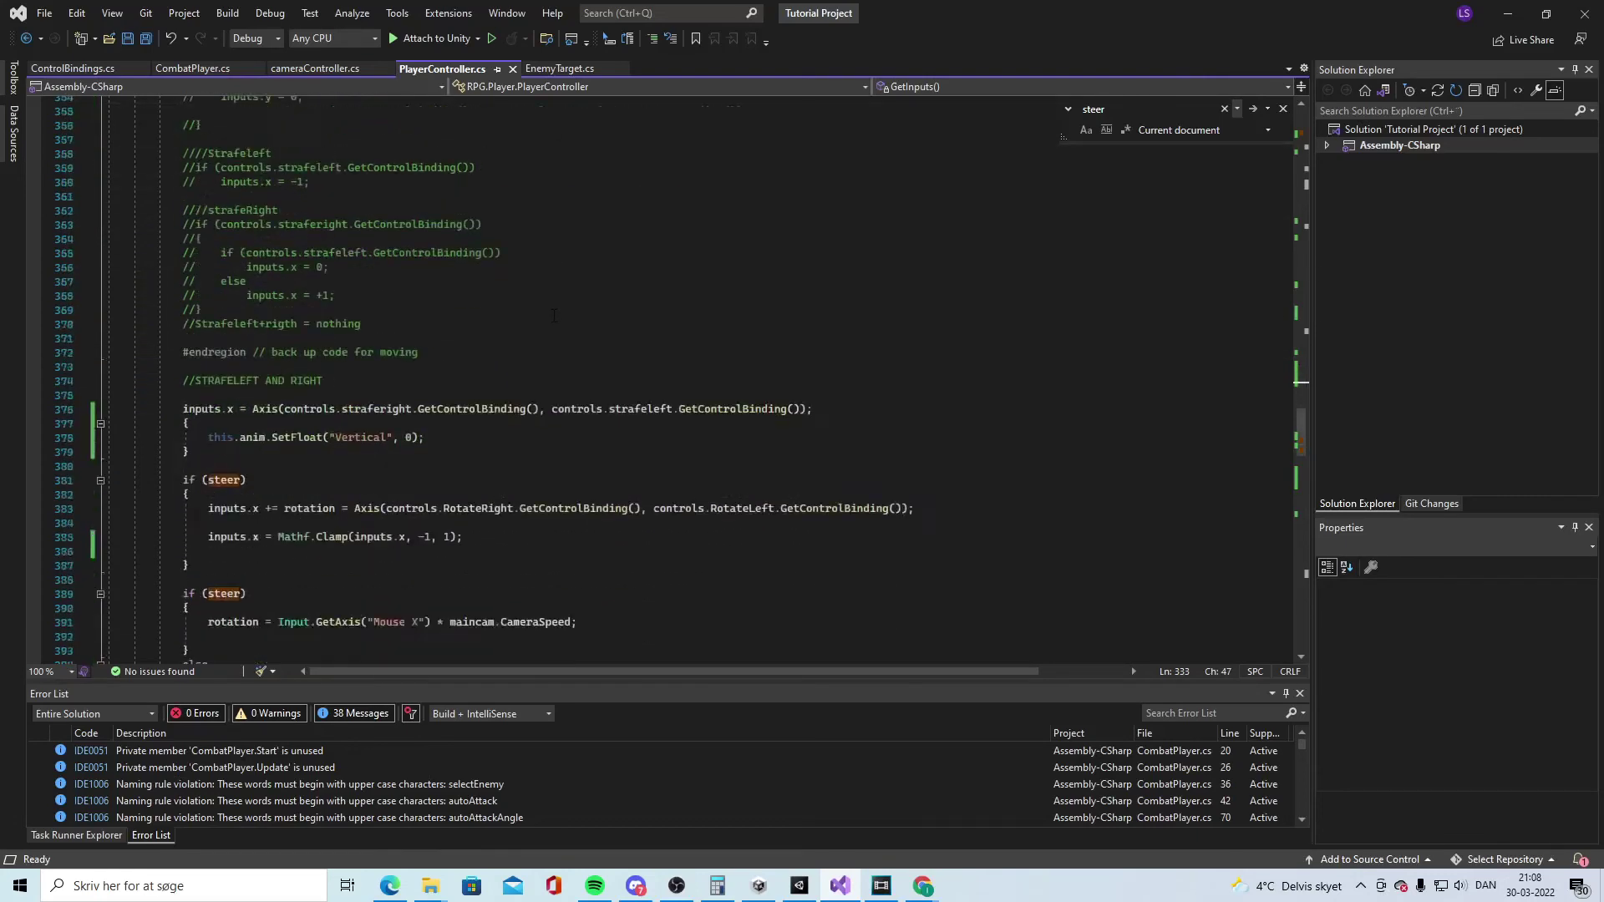
{"action": "scroll", "coordinate": [561, 341], "scroll_direction": "down", "scroll_amount": 1}
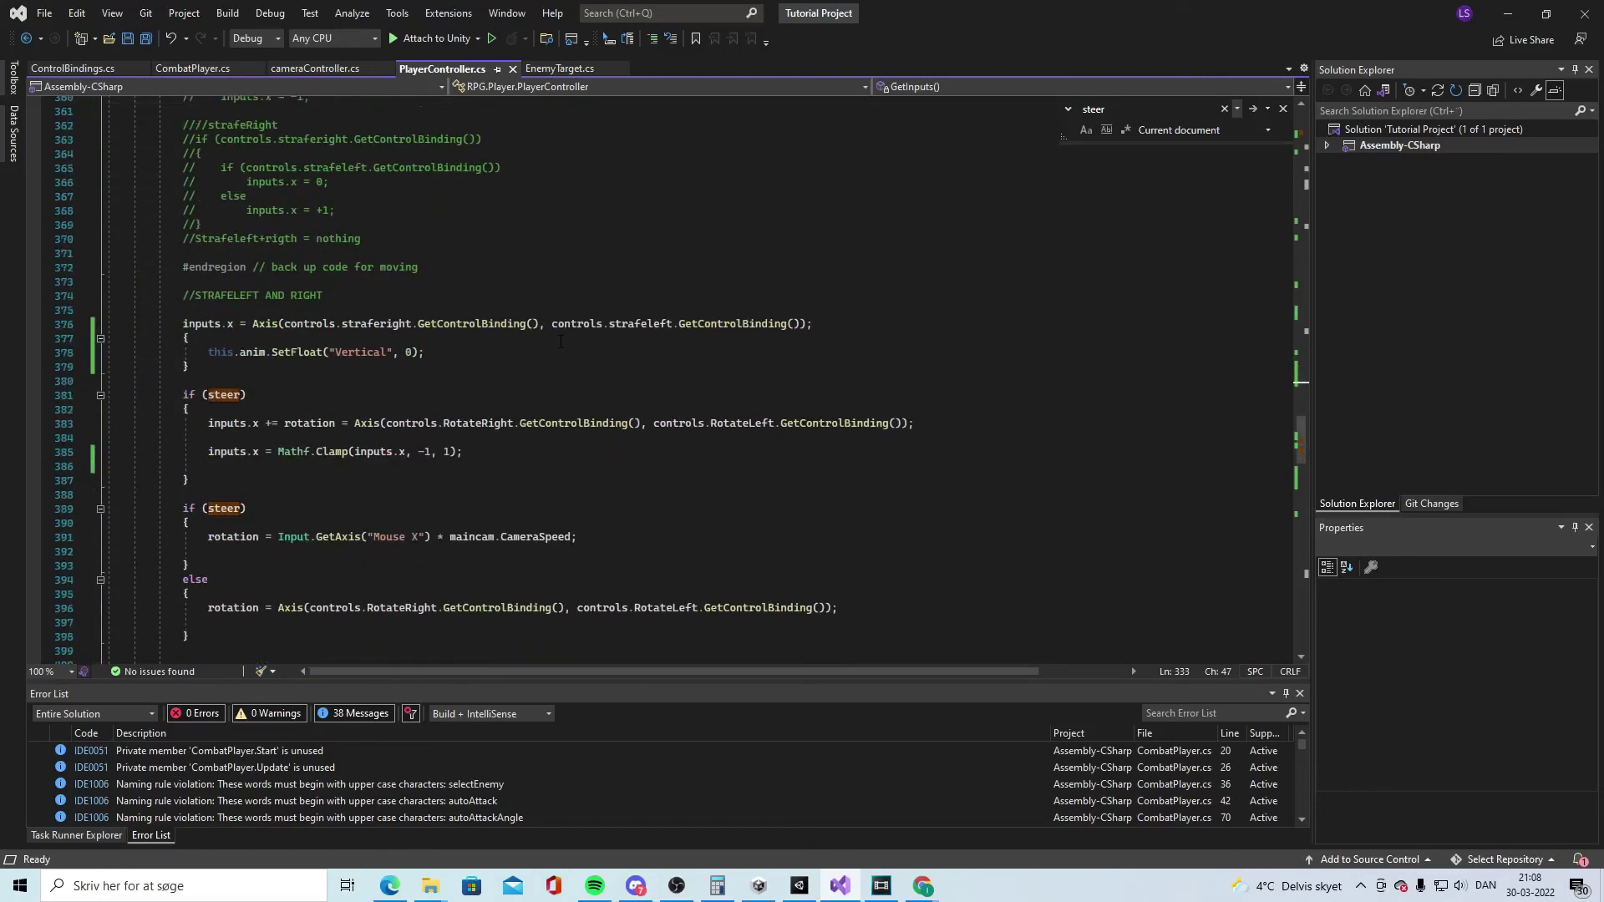
{"action": "left_click_drag", "start_coordinate": [183, 324], "coordinate": [431, 323]}
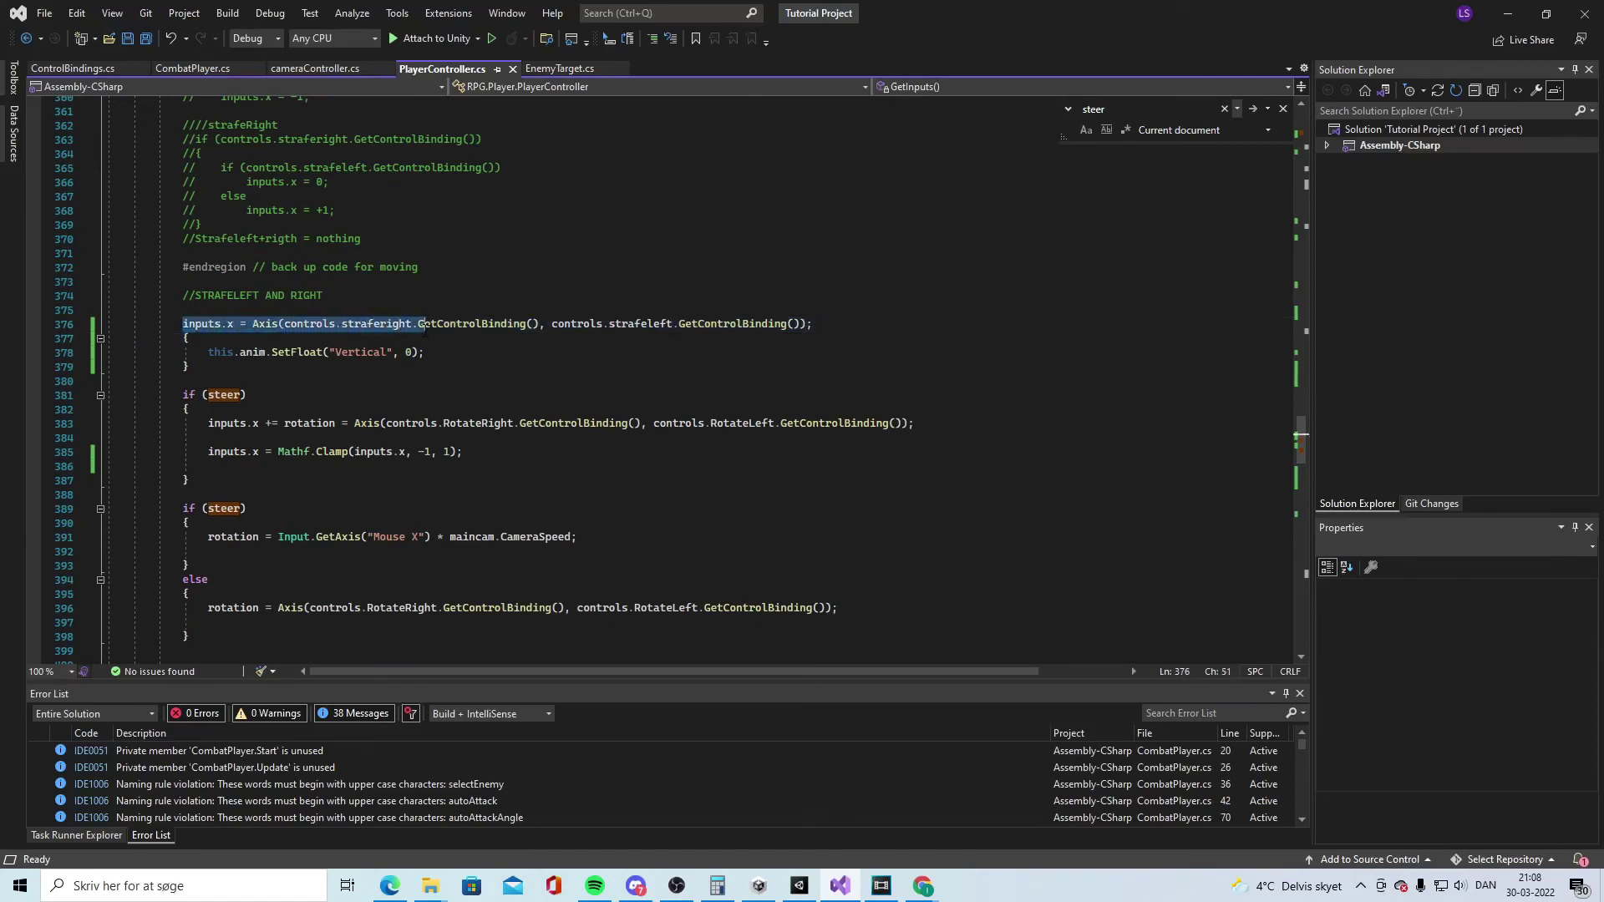
{"action": "left_click", "coordinate": [386, 352]}
{"action": "left_click_drag", "start_coordinate": [208, 352], "coordinate": [425, 352]}
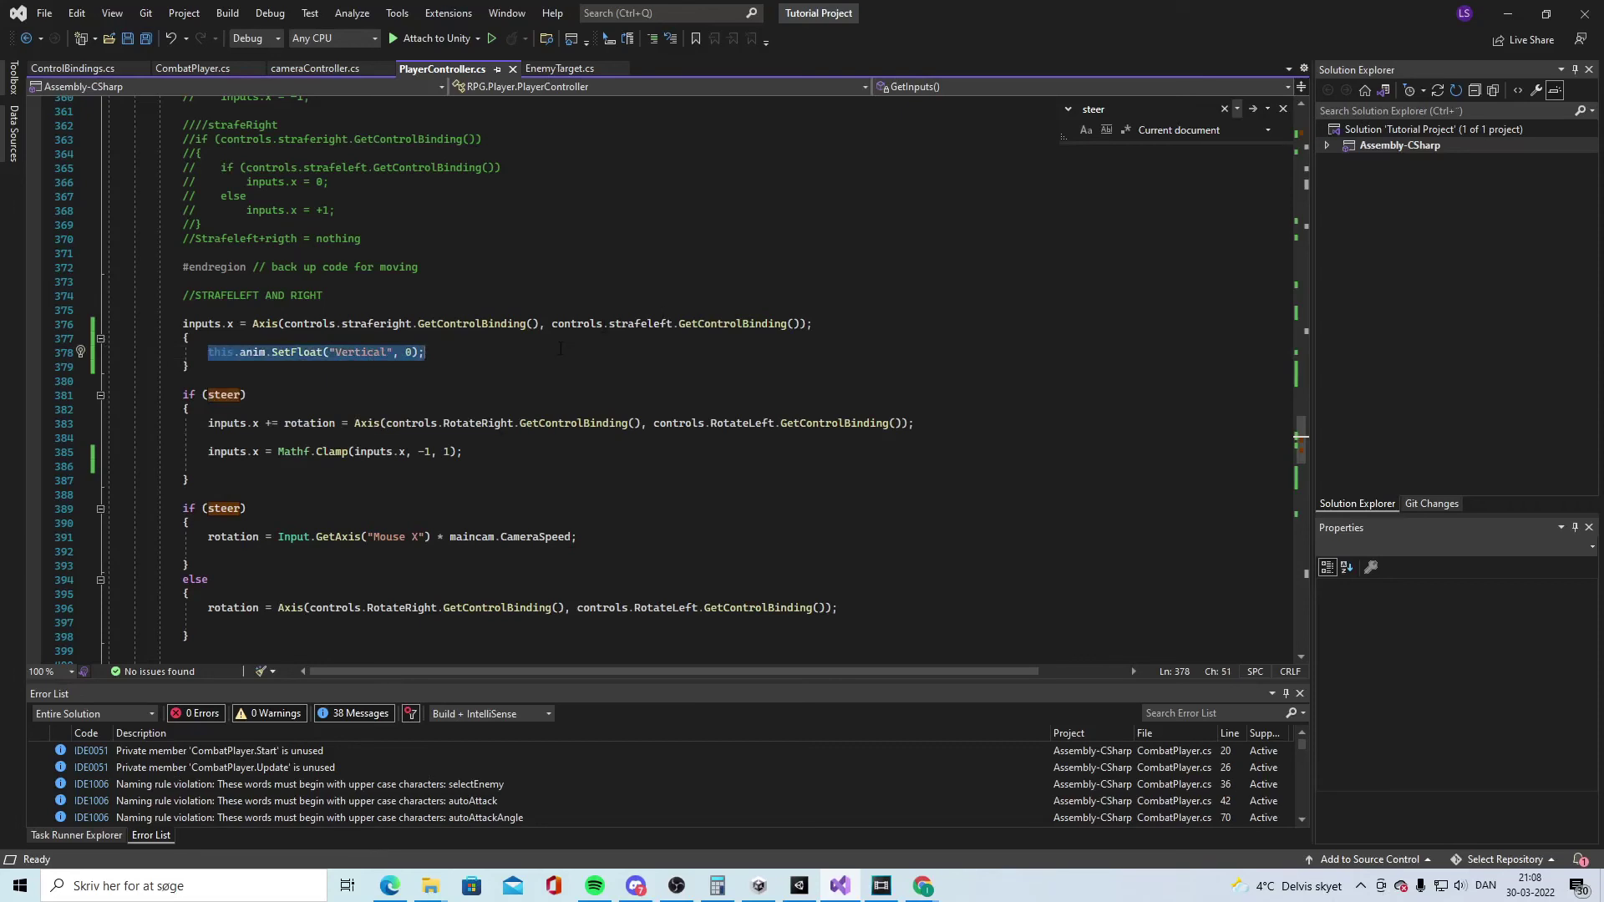
{"action": "key", "text": "End"}
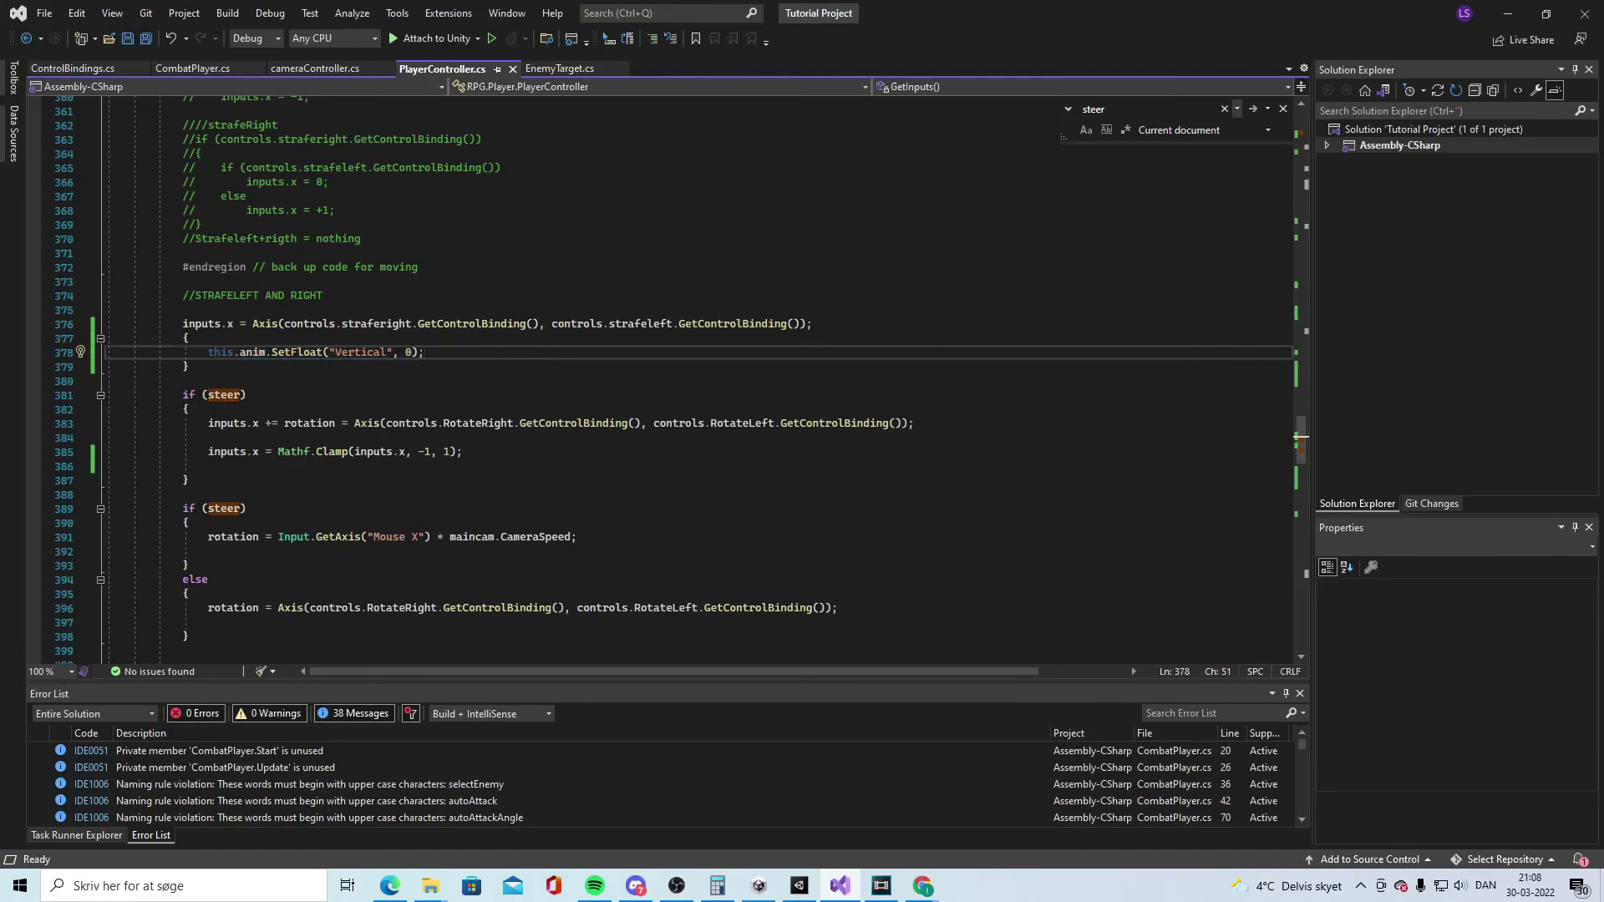
{"action": "scroll", "coordinate": [221, 381], "scroll_direction": "down", "scroll_amount": 2}
{"action": "scroll", "coordinate": [204, 344], "scroll_direction": "down", "scroll_amount": 1}
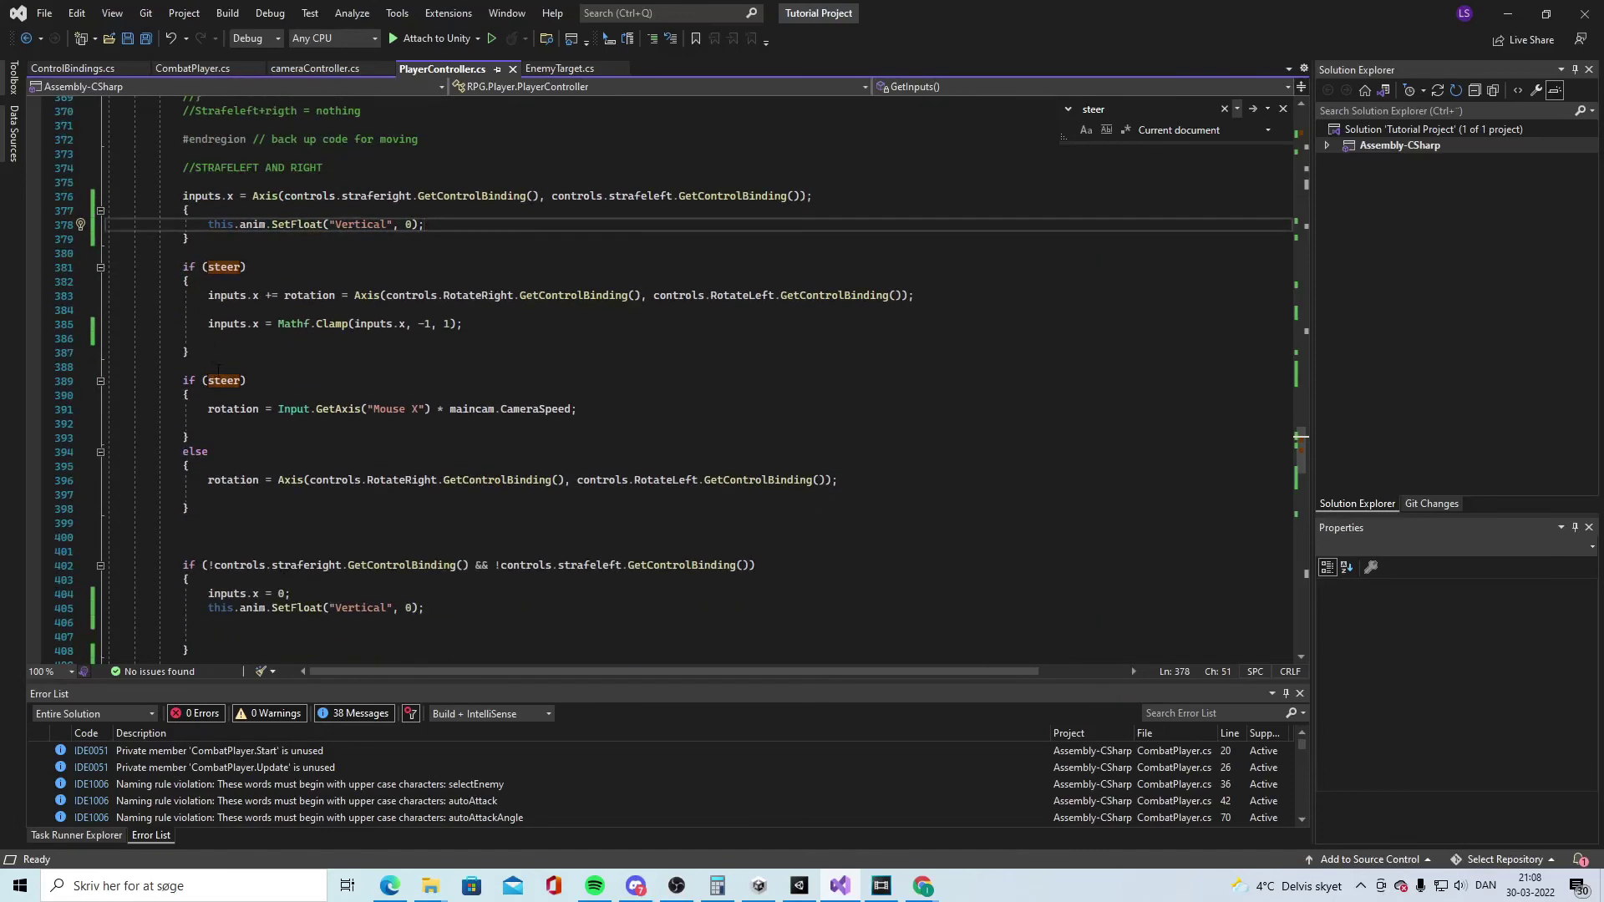
{"action": "scroll", "coordinate": [217, 369], "scroll_direction": "down", "scroll_amount": 5}
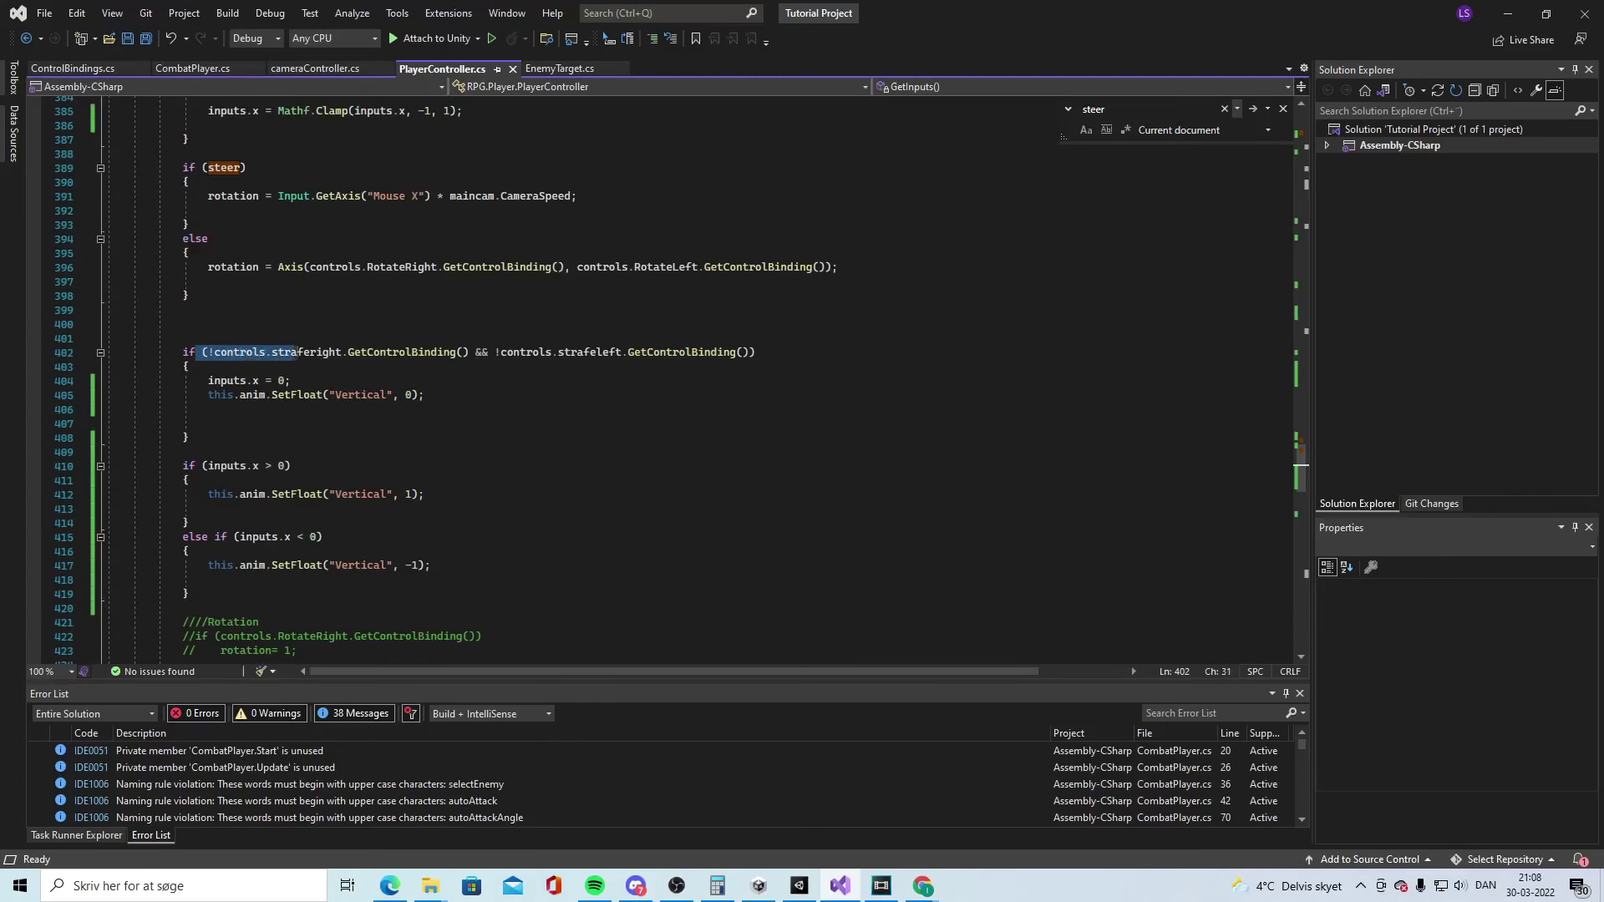
{"action": "left_click_drag", "start_coordinate": [386, 351], "coordinate": [578, 351]}
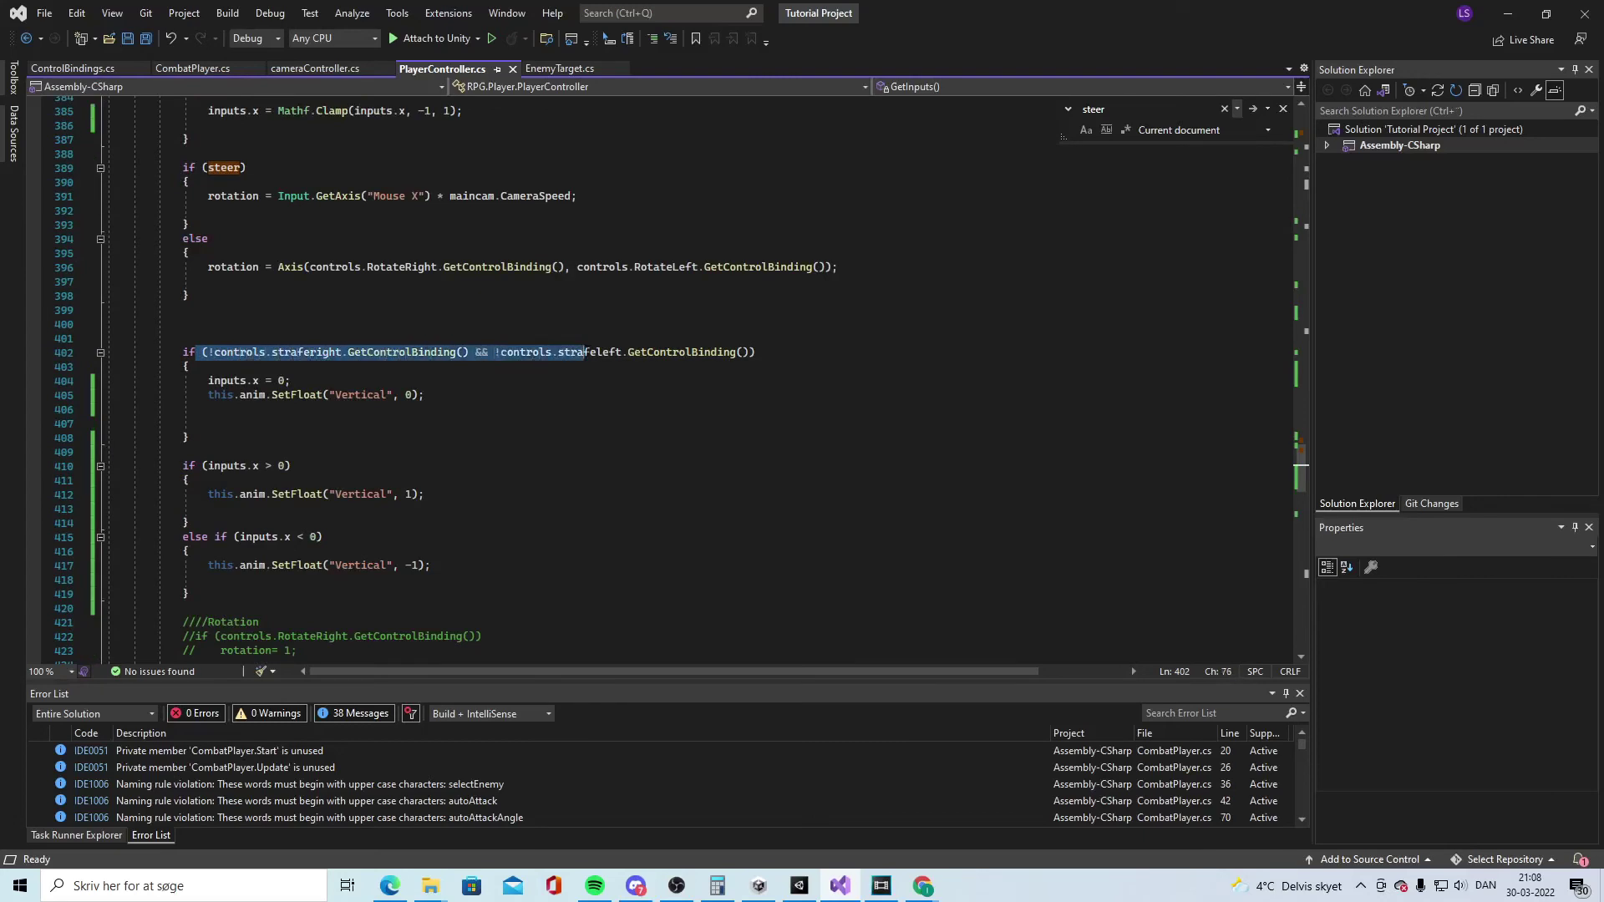
{"action": "left_click_drag", "start_coordinate": [426, 394], "coordinate": [235, 394]}
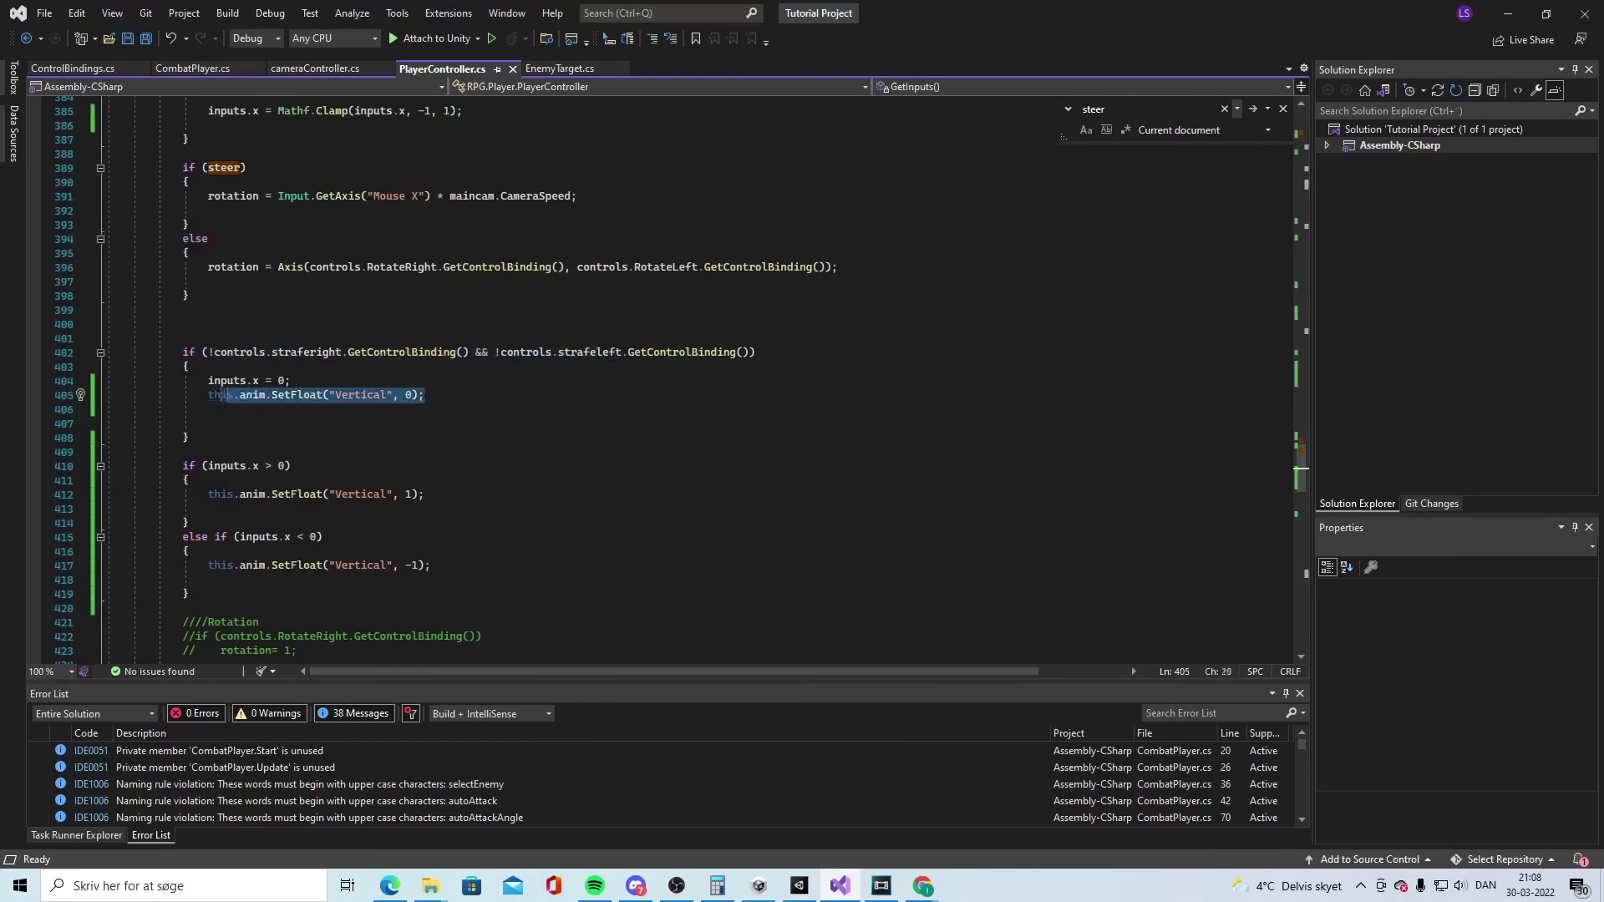
{"action": "scroll", "coordinate": [459, 390], "scroll_direction": "up", "scroll_amount": 8}
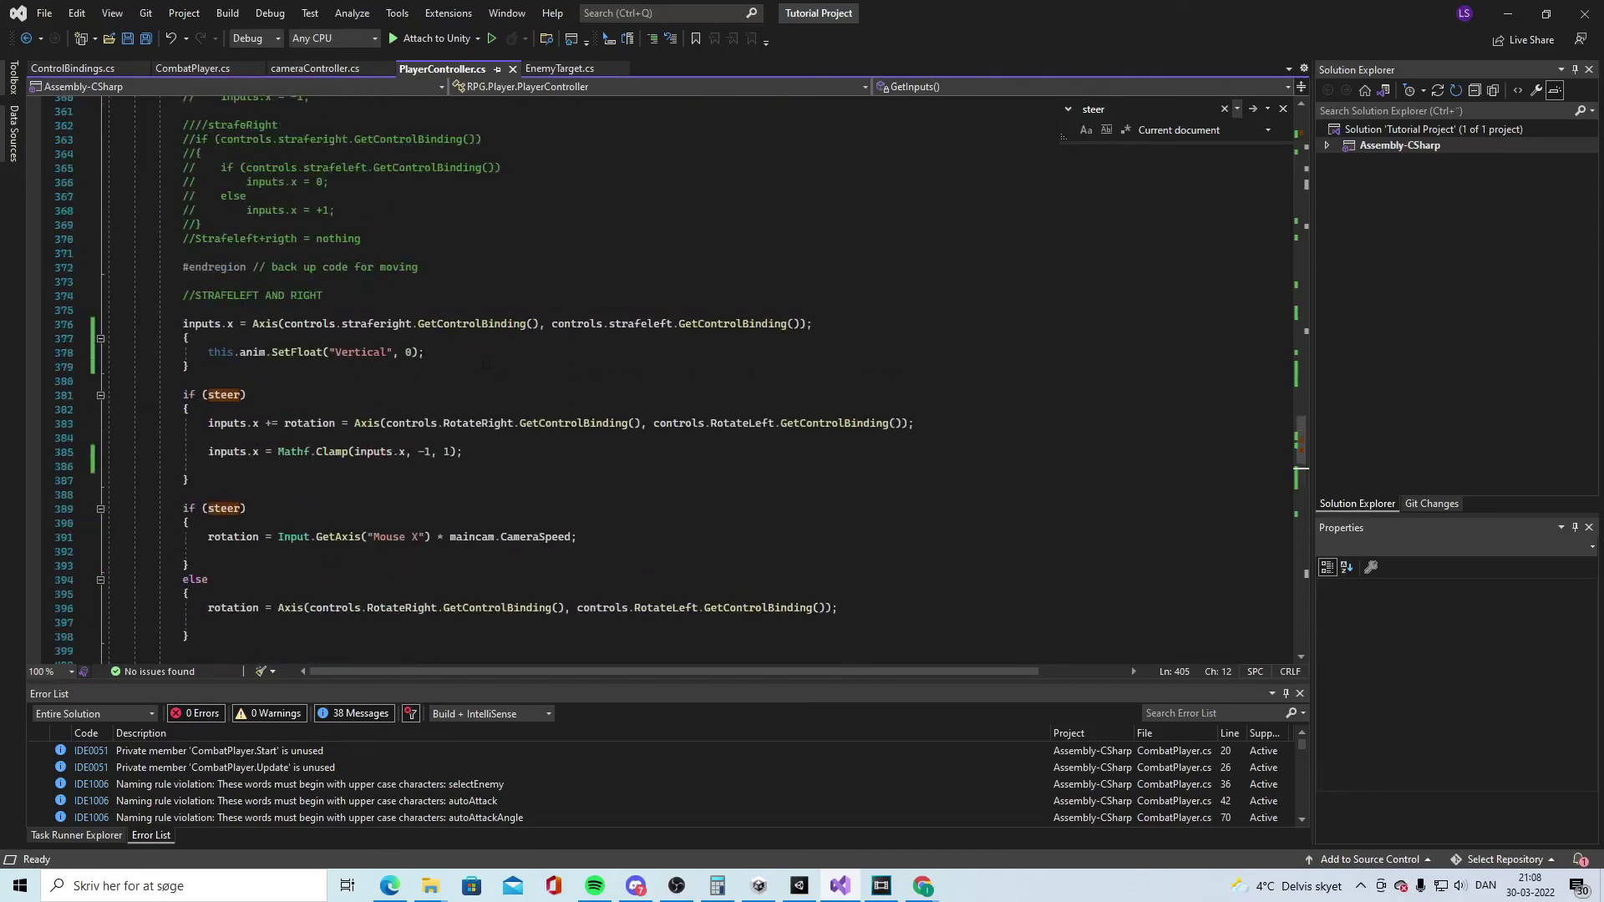
{"action": "scroll", "coordinate": [494, 363], "scroll_direction": "down", "scroll_amount": 8}
{"action": "left_click", "coordinate": [483, 402]}
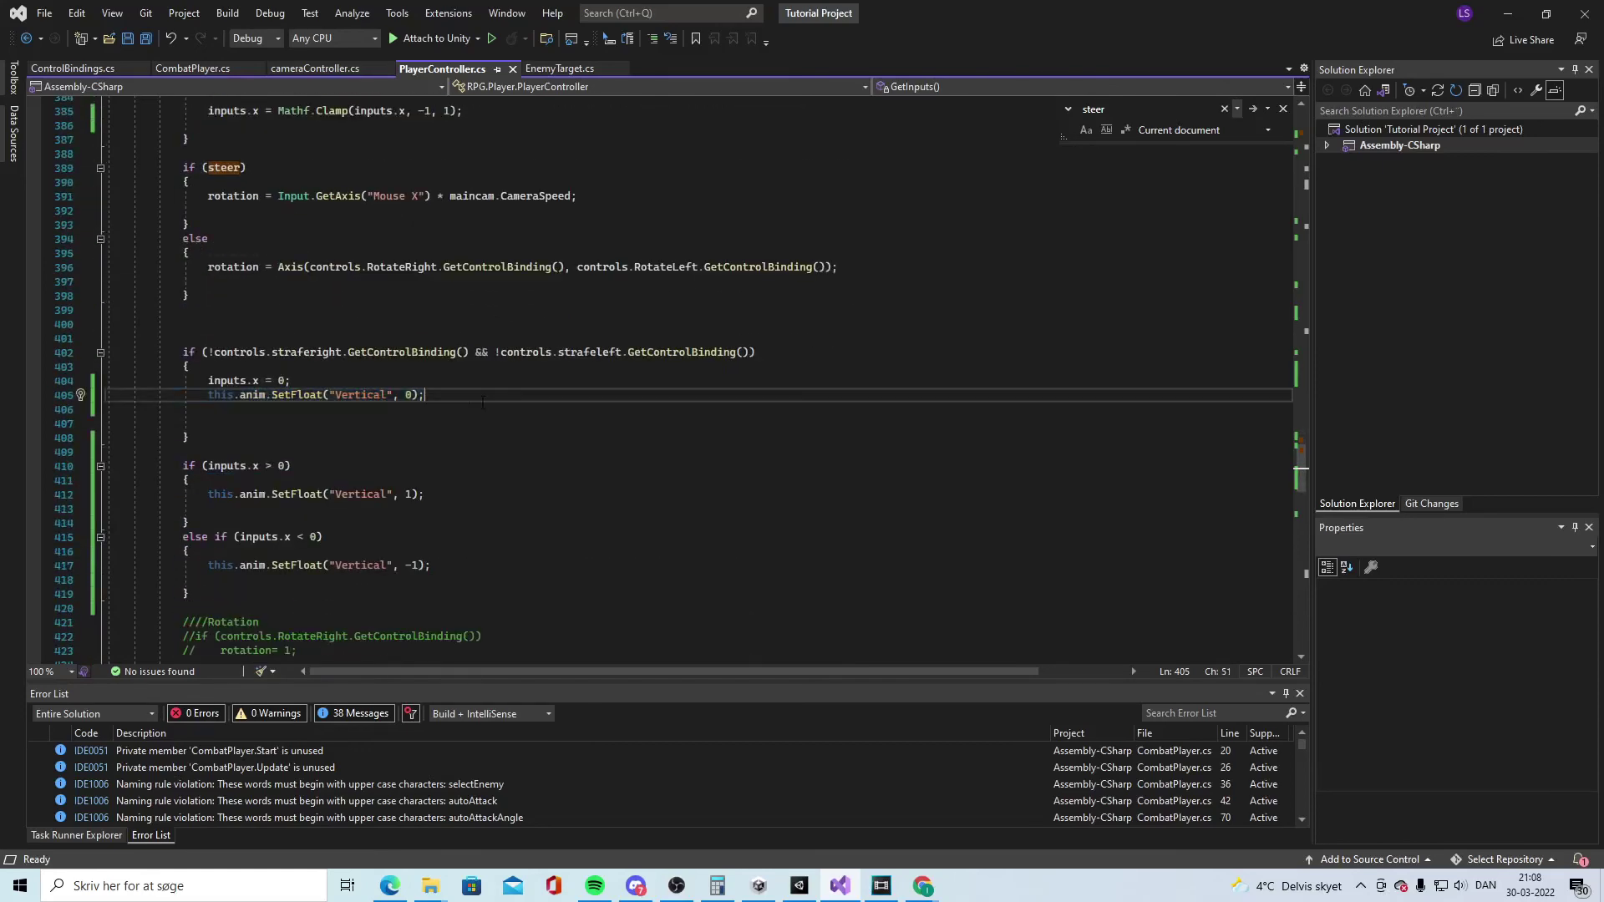
{"action": "scroll", "coordinate": [483, 392], "scroll_direction": "down", "scroll_amount": 2}
{"action": "left_click_drag", "start_coordinate": [170, 380], "coordinate": [215, 380]}
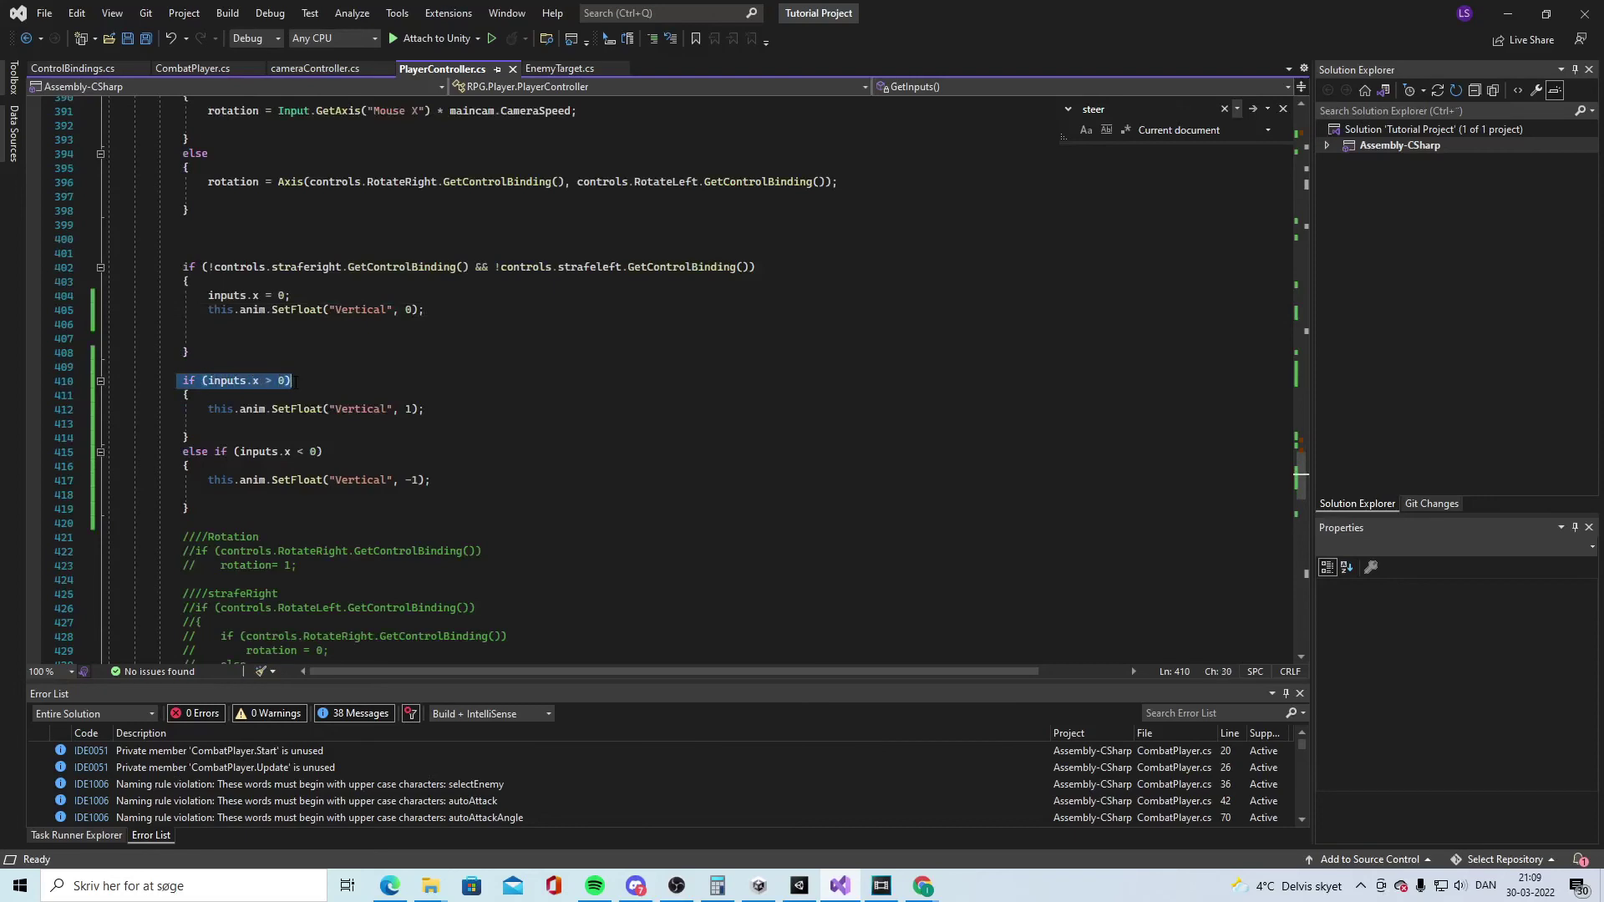
{"action": "left_click_drag", "start_coordinate": [202, 409], "coordinate": [291, 409]}
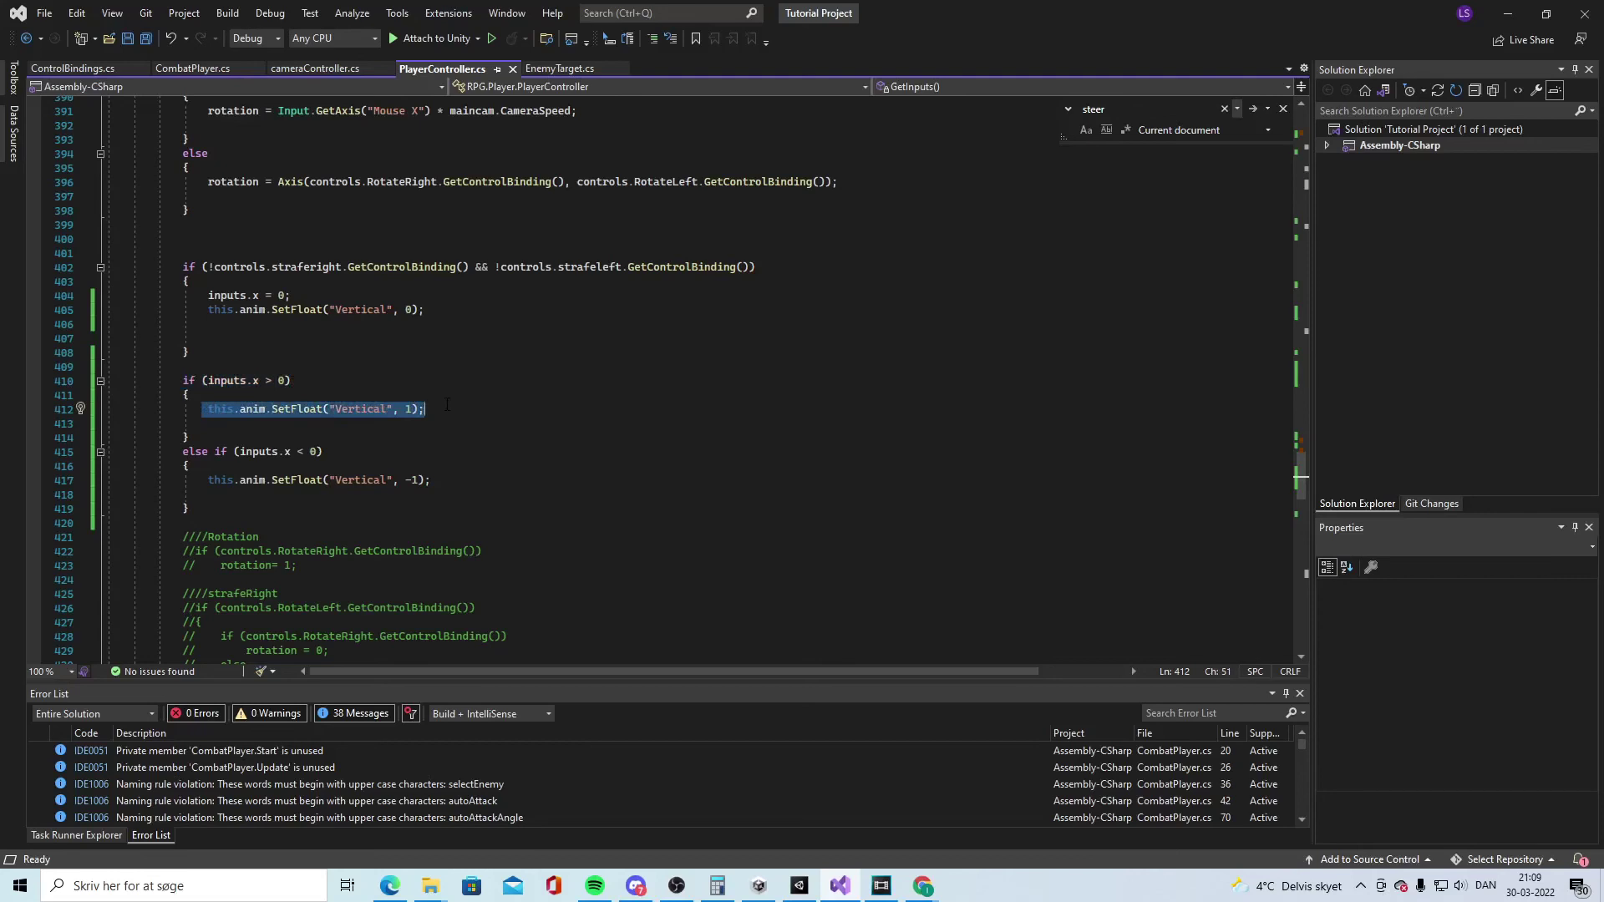
{"action": "key", "text": "Down"}
{"action": "key", "text": "Down"}
{"action": "left_click_drag", "start_coordinate": [183, 451], "coordinate": [432, 480]}
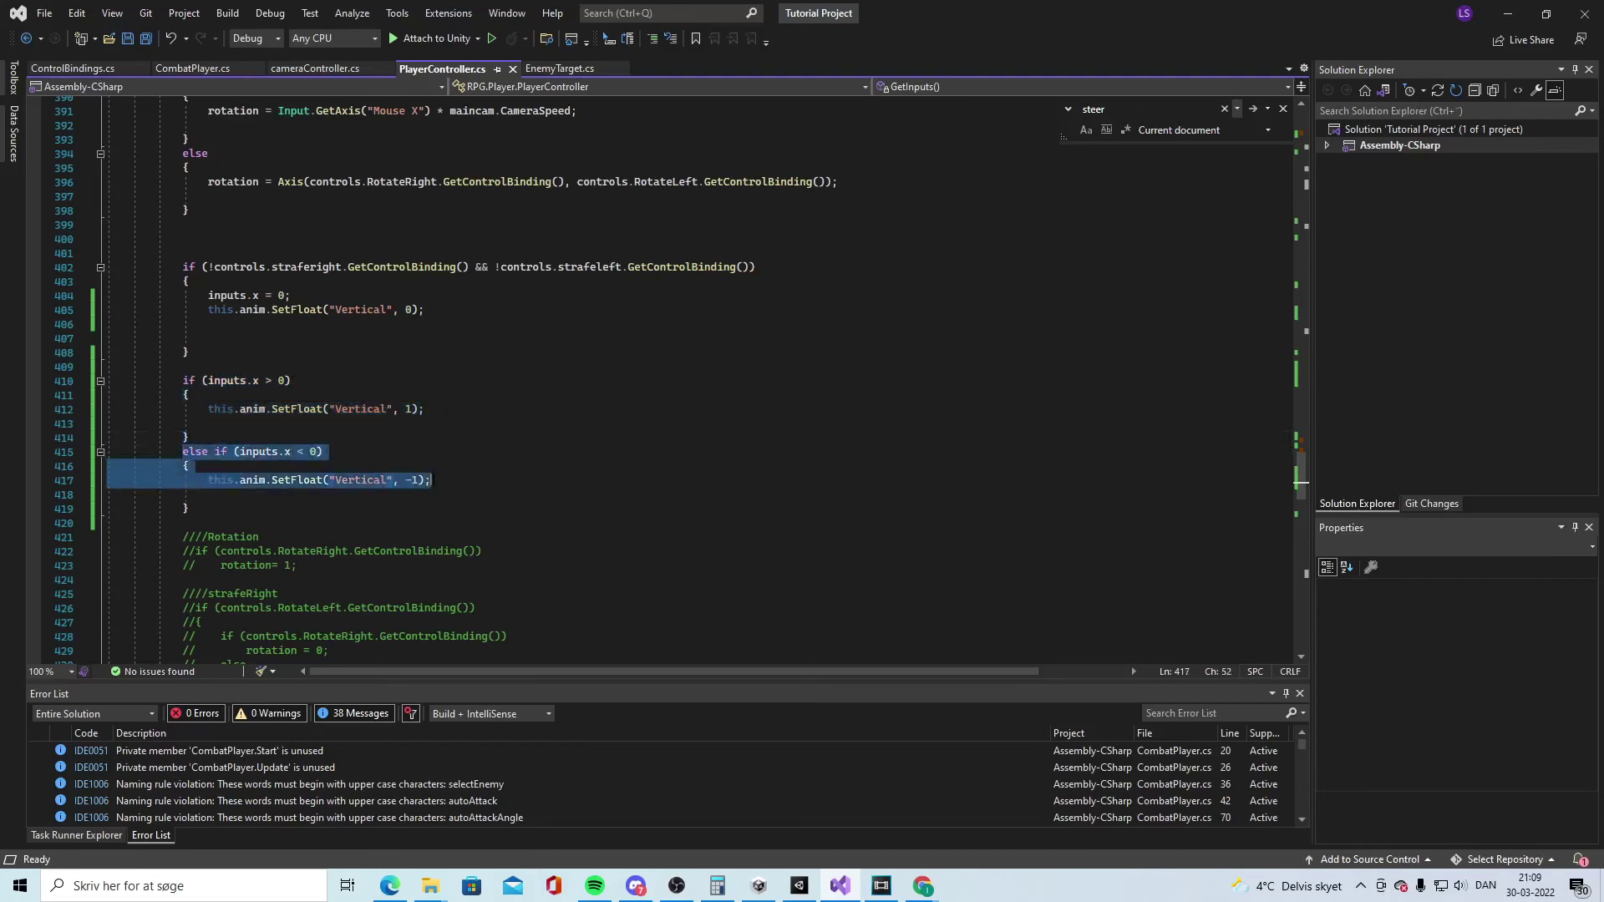
{"action": "left_click", "coordinate": [338, 480]}
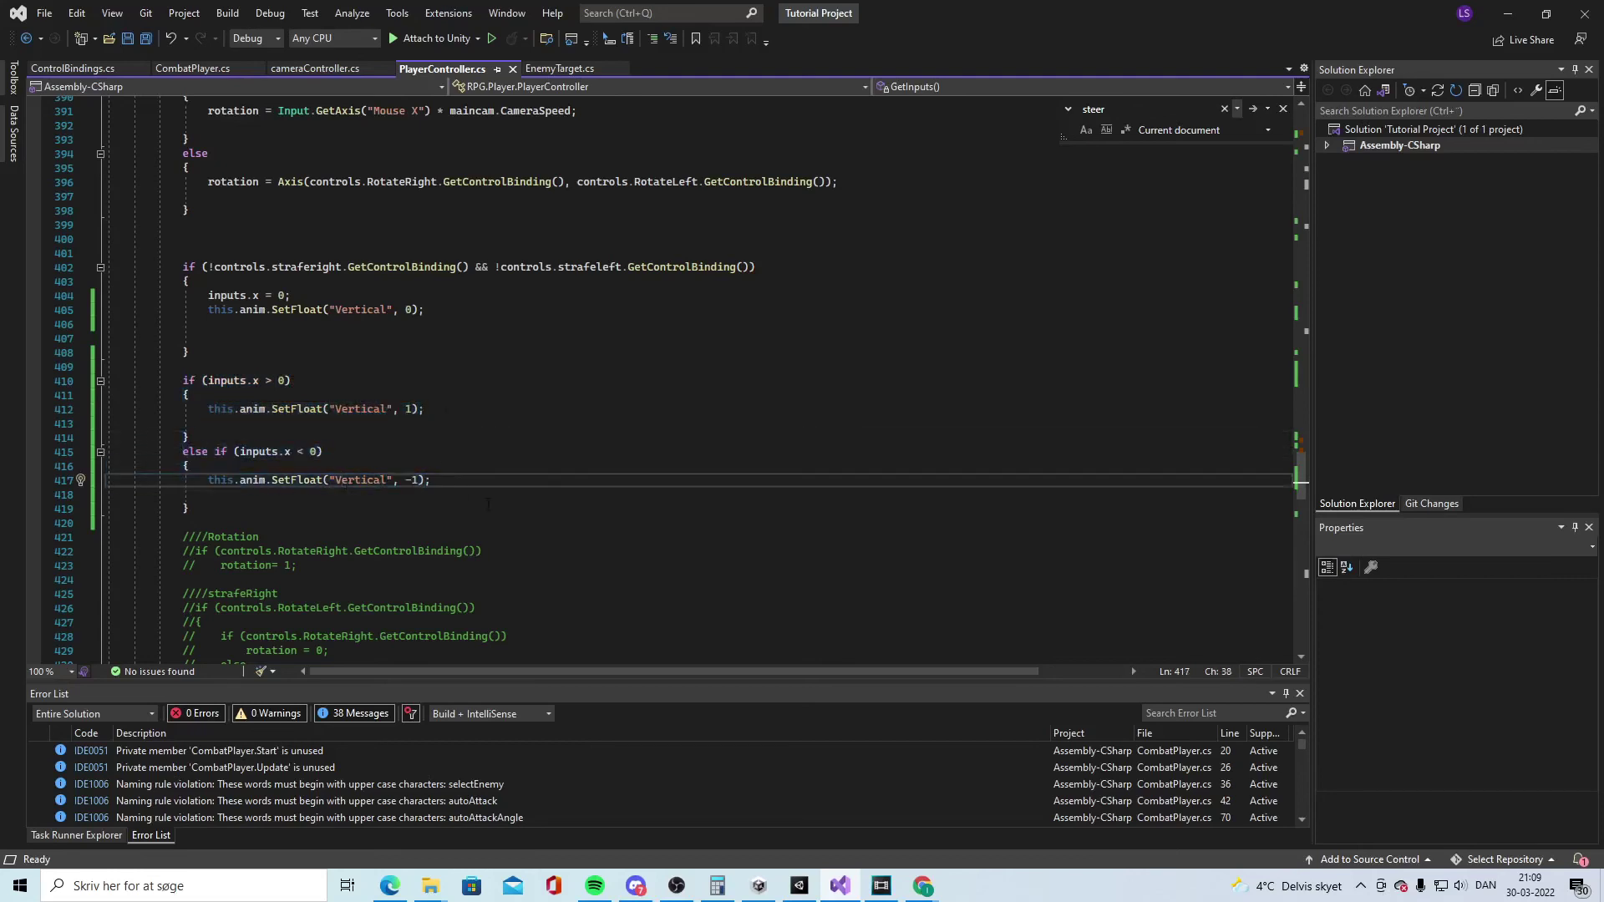
{"action": "scroll", "coordinate": [566, 468], "scroll_direction": "down", "scroll_amount": 11}
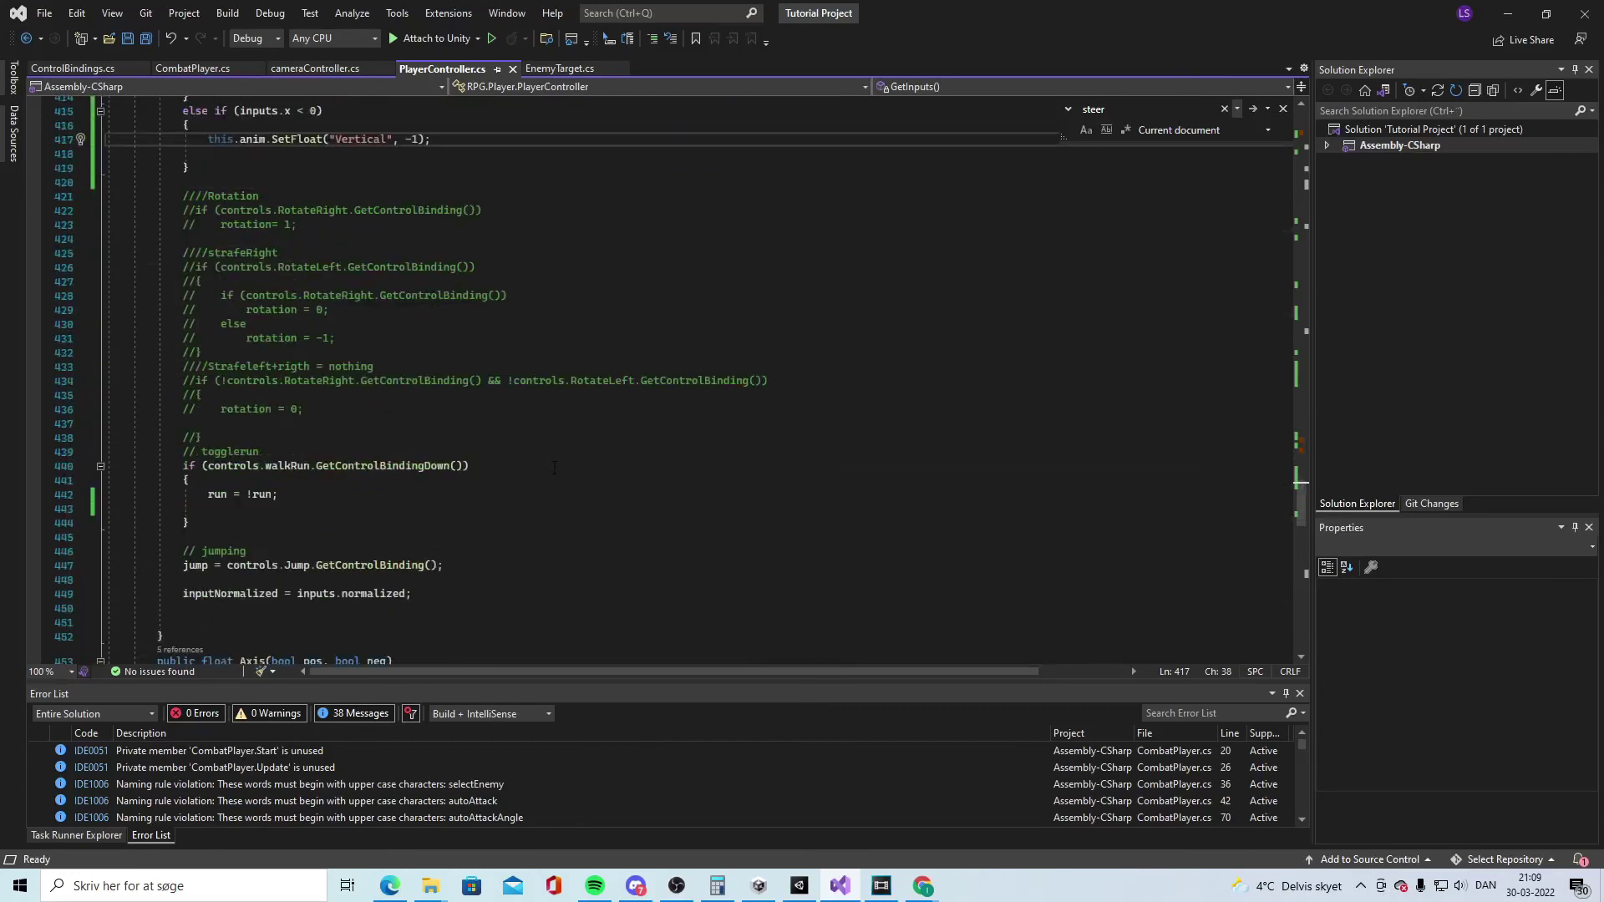
- Scroll up past the jump and gravity code, then Alt+Tab to Unity's Animator
{"action": "scroll", "coordinate": [566, 468], "scroll_direction": "down", "scroll_amount": 16}
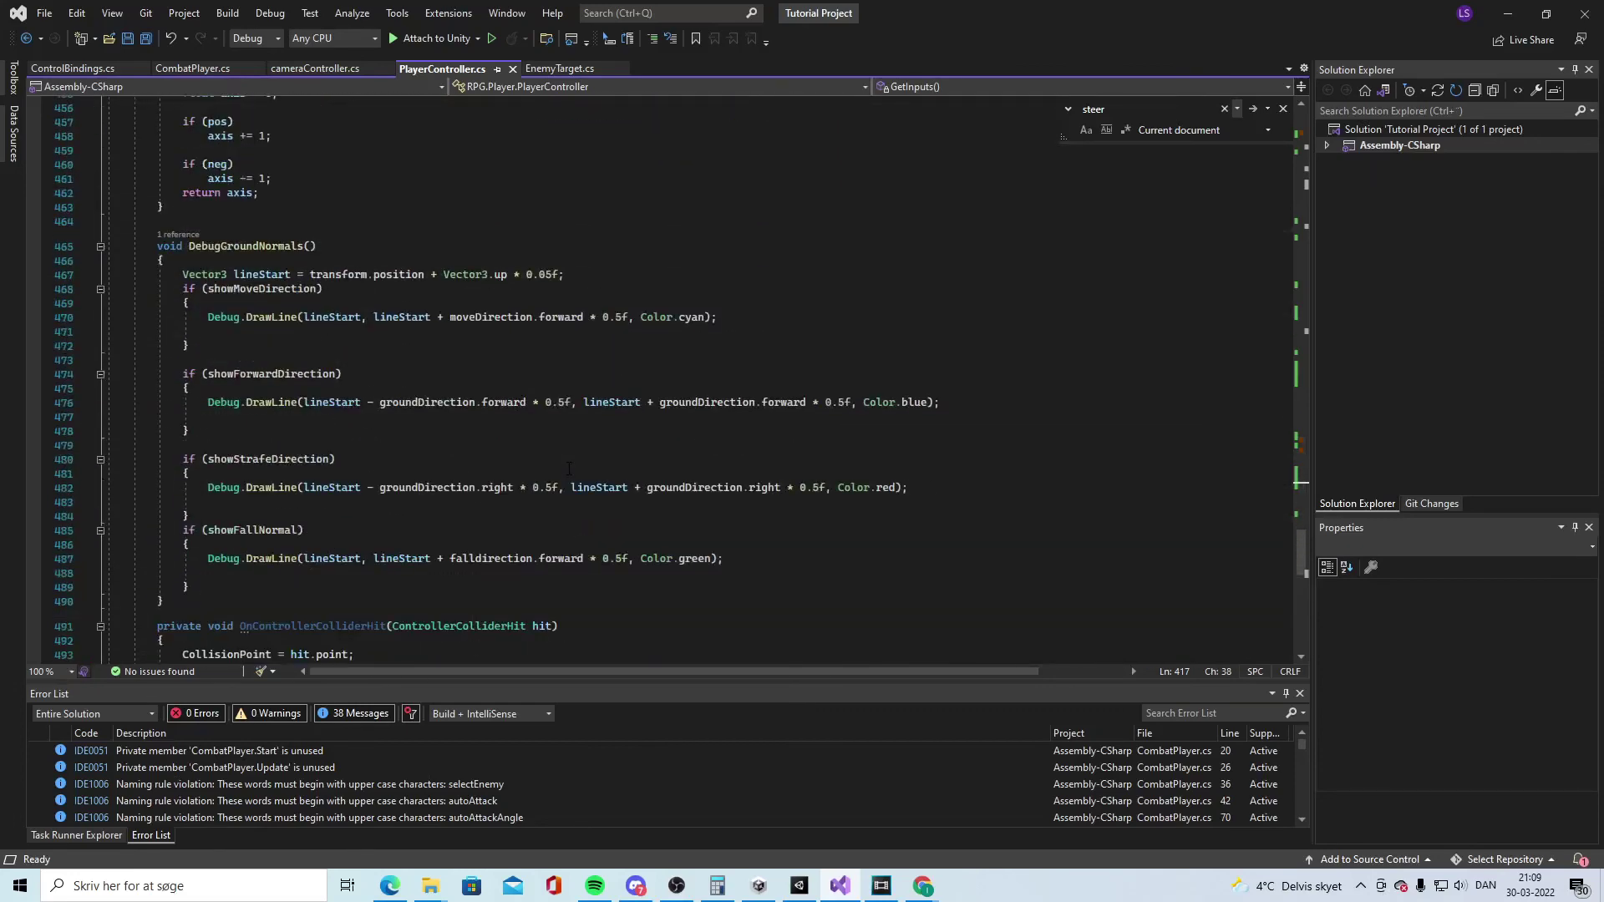
{"action": "scroll", "coordinate": [568, 474], "scroll_direction": "up", "scroll_amount": 20}
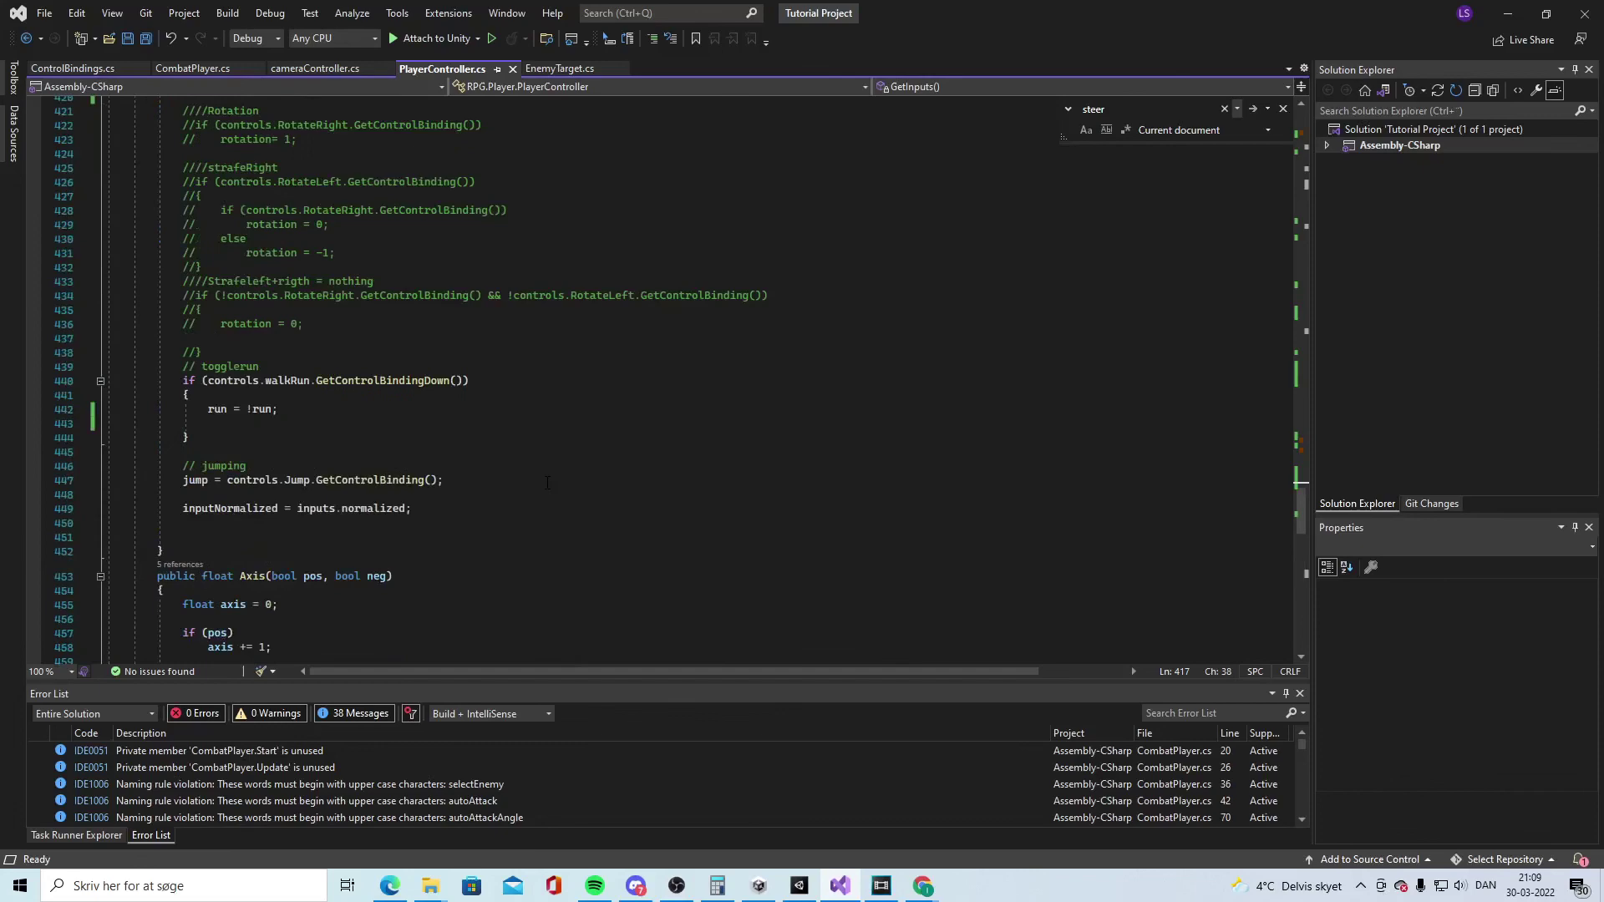
{"action": "scroll", "coordinate": [506, 462], "scroll_direction": "up", "scroll_amount": 3}
{"action": "left_click_drag", "start_coordinate": [431, 469], "coordinate": [431, 341]}
{"action": "scroll", "coordinate": [431, 343], "scroll_direction": "up", "scroll_amount": 11}
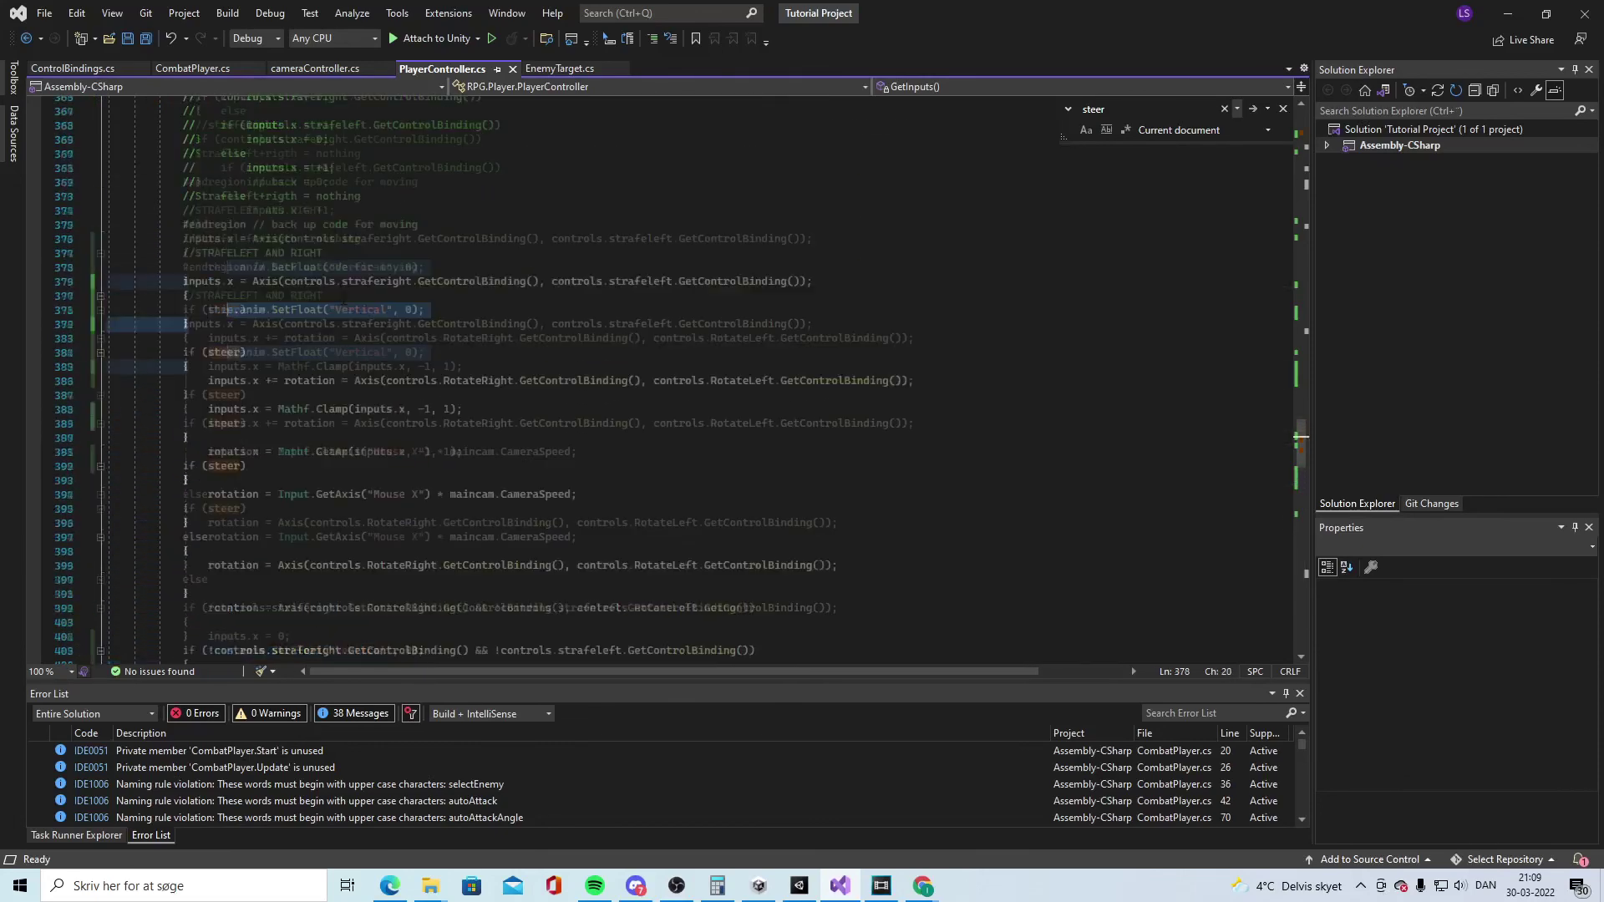
{"action": "scroll", "coordinate": [473, 368], "scroll_direction": "up", "scroll_amount": 8}
{"action": "scroll", "coordinate": [419, 379], "scroll_direction": "up", "scroll_amount": 9}
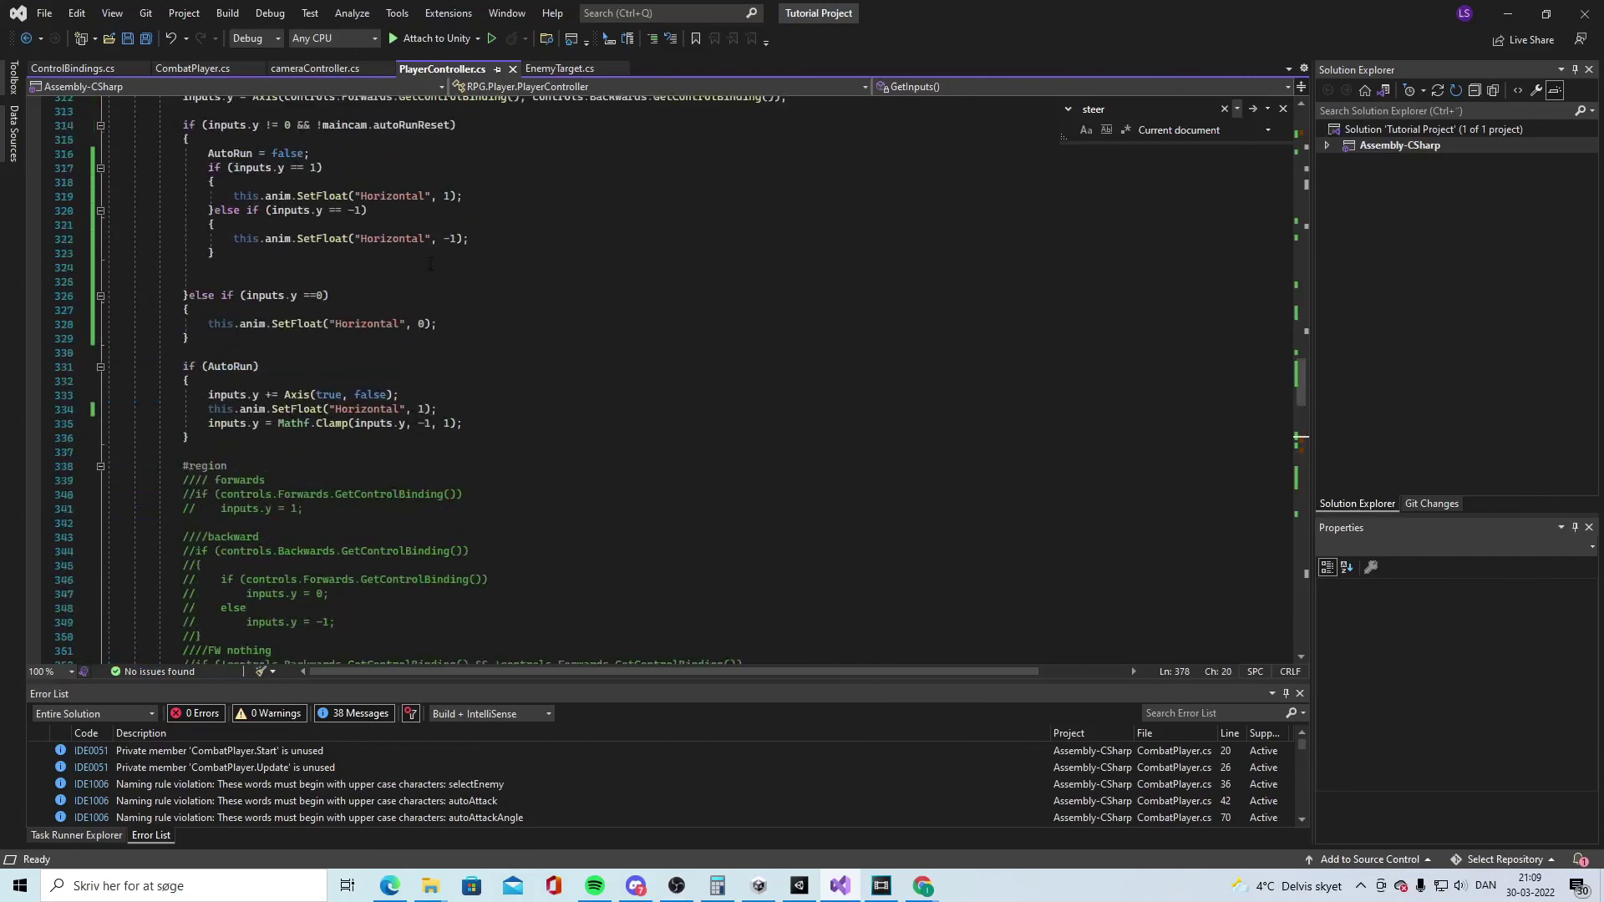
{"action": "scroll", "coordinate": [551, 365], "scroll_direction": "up", "scroll_amount": 15}
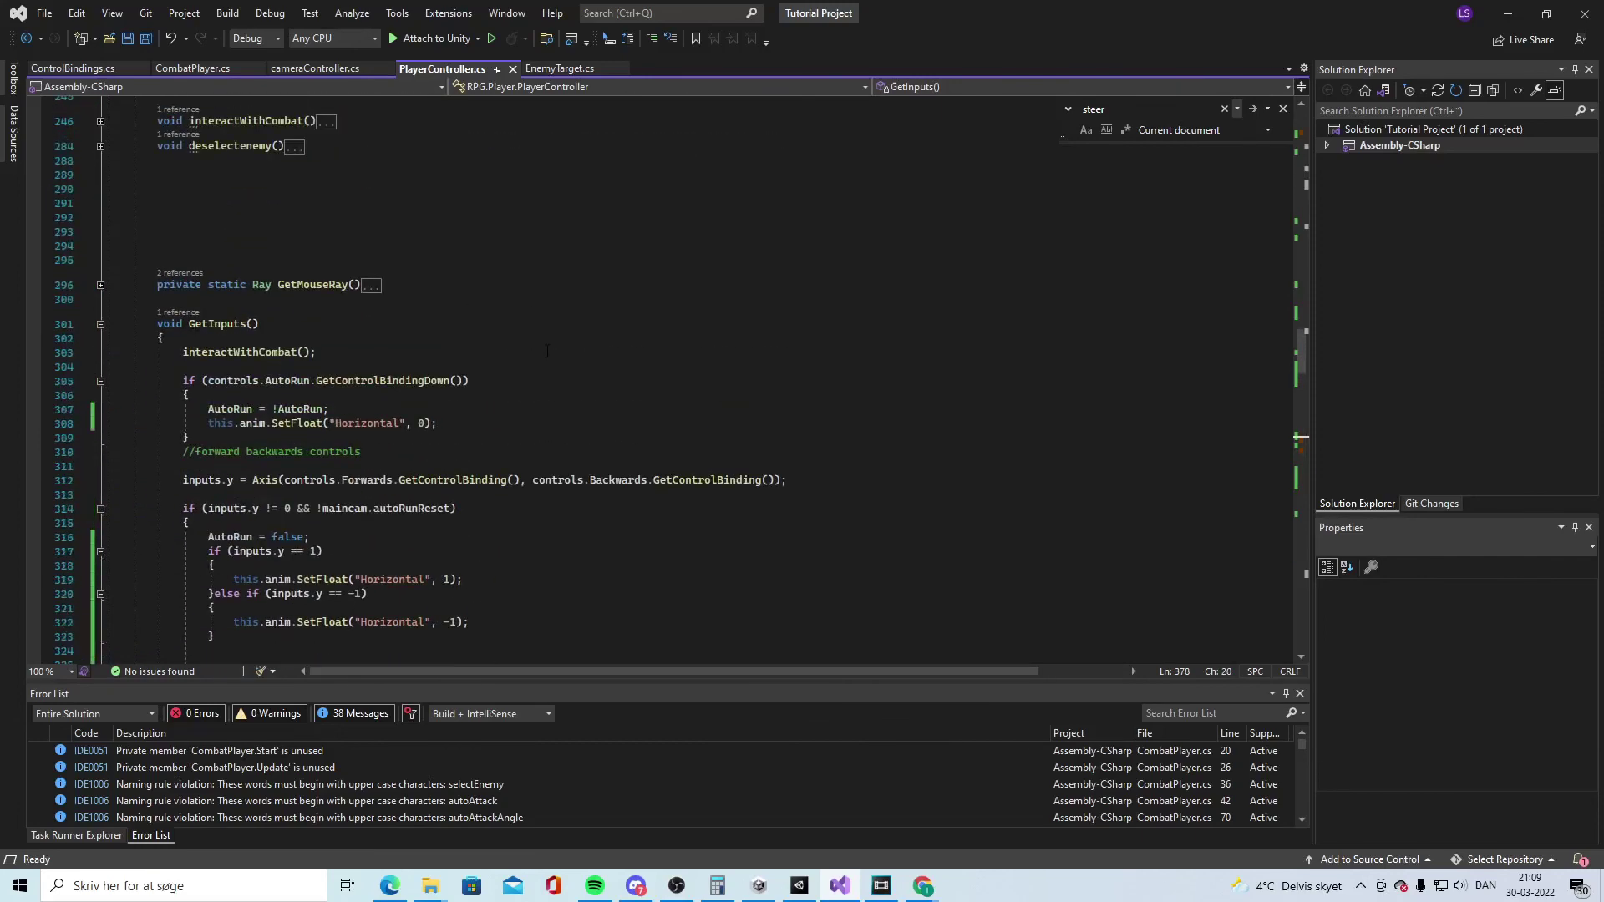
{"action": "scroll", "coordinate": [551, 366], "scroll_direction": "up", "scroll_amount": 20}
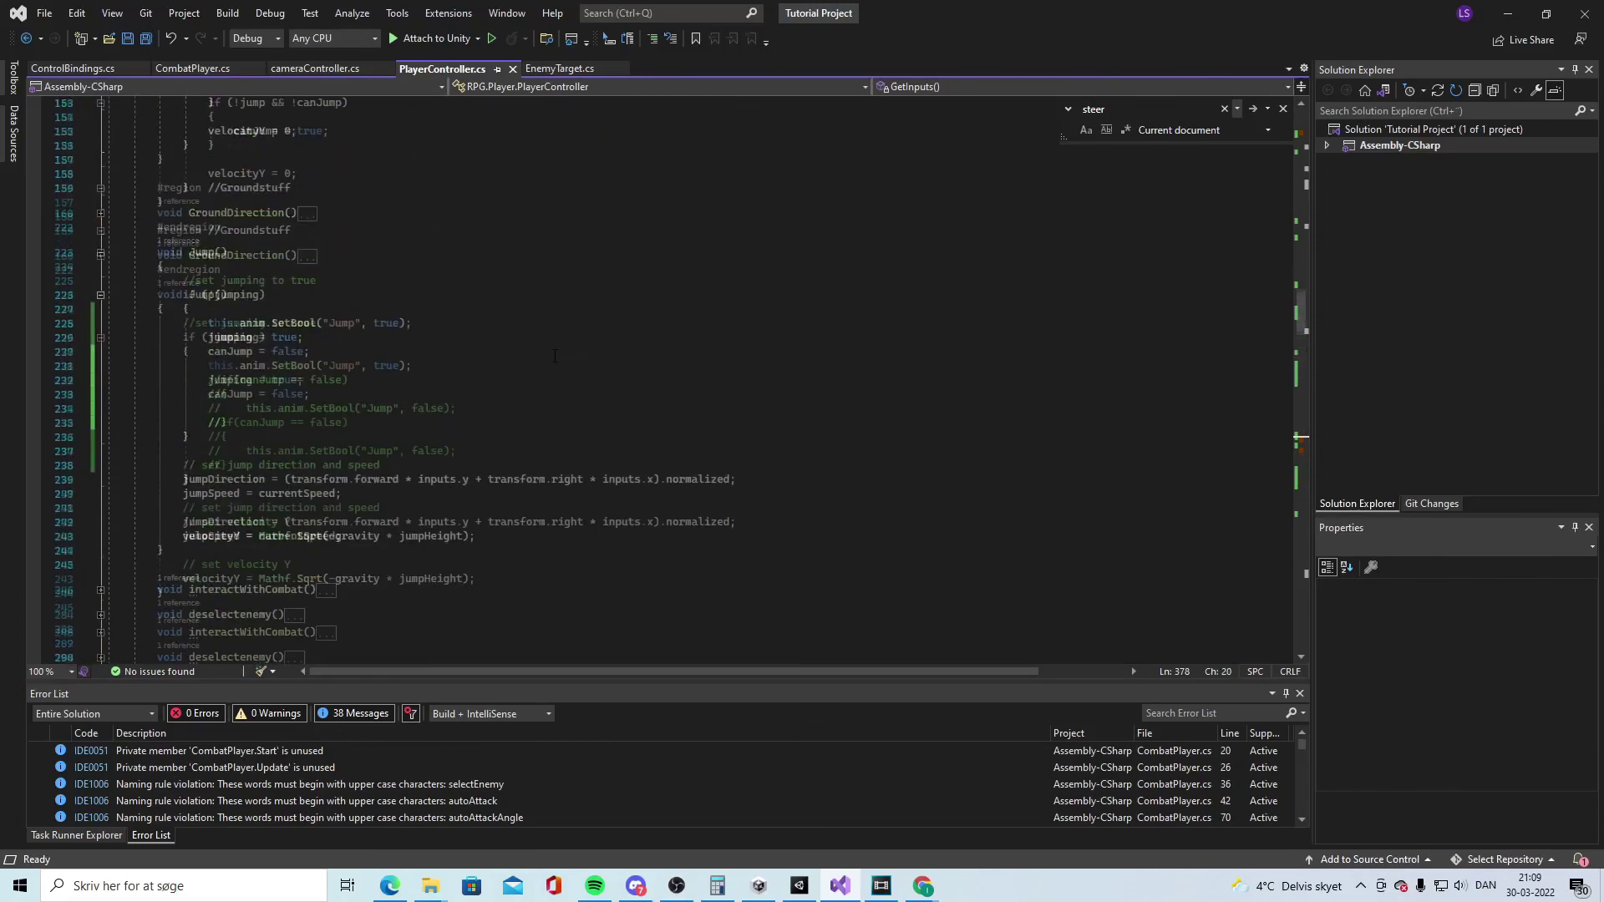
{"action": "scroll", "coordinate": [552, 365], "scroll_direction": "up", "scroll_amount": 10}
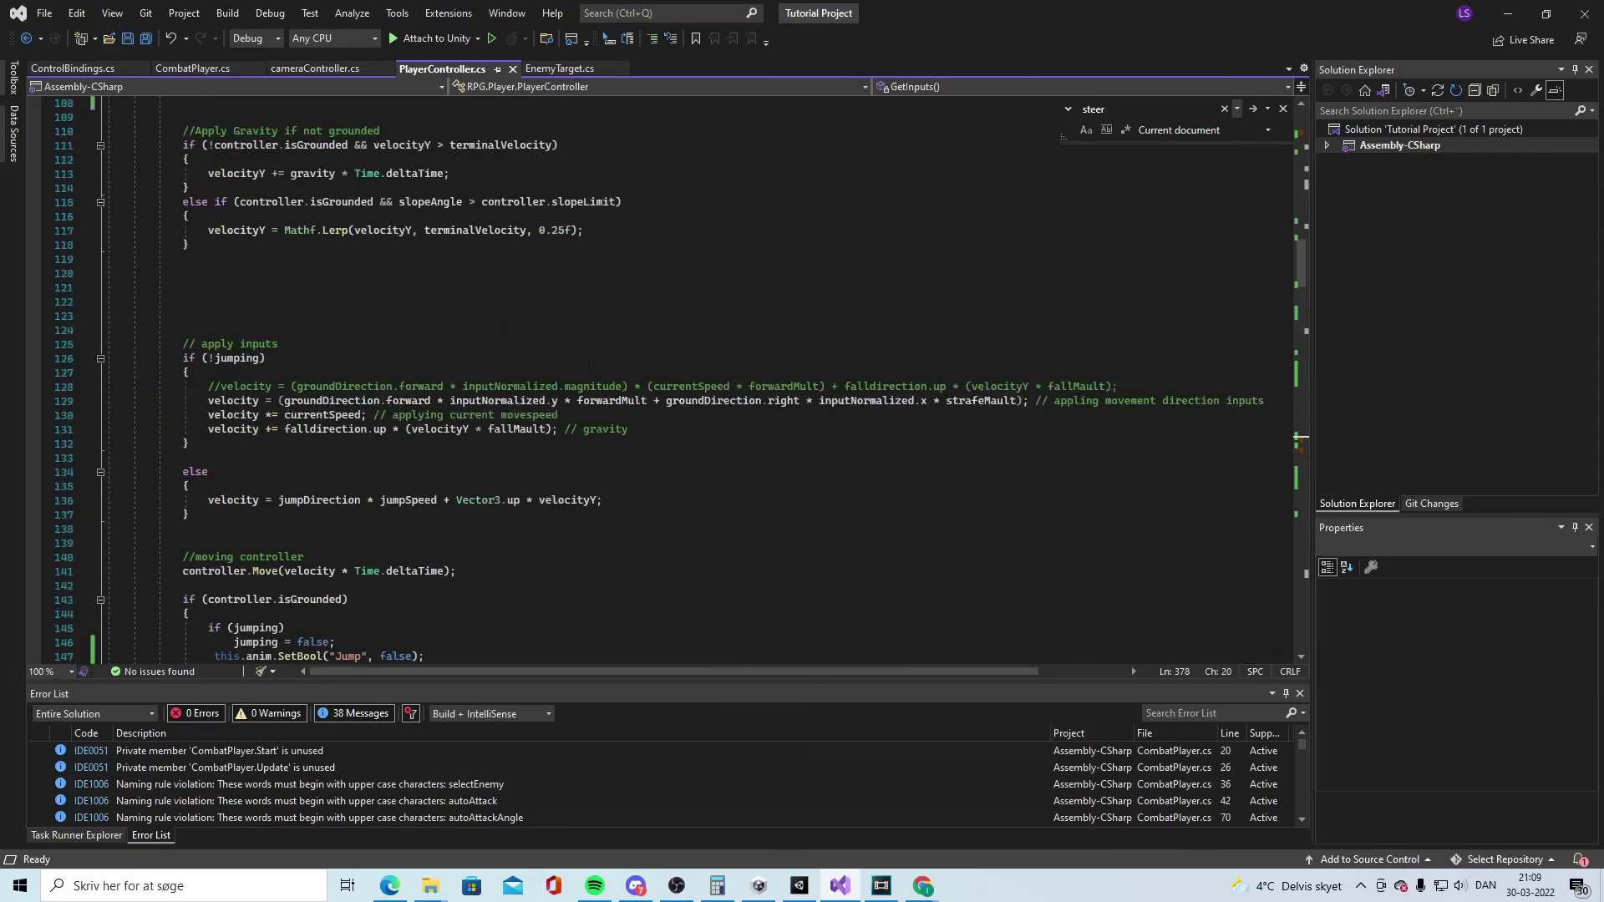
{"action": "key", "text": "alt+Tab"}
{"action": "left_click", "coordinate": [669, 717]}
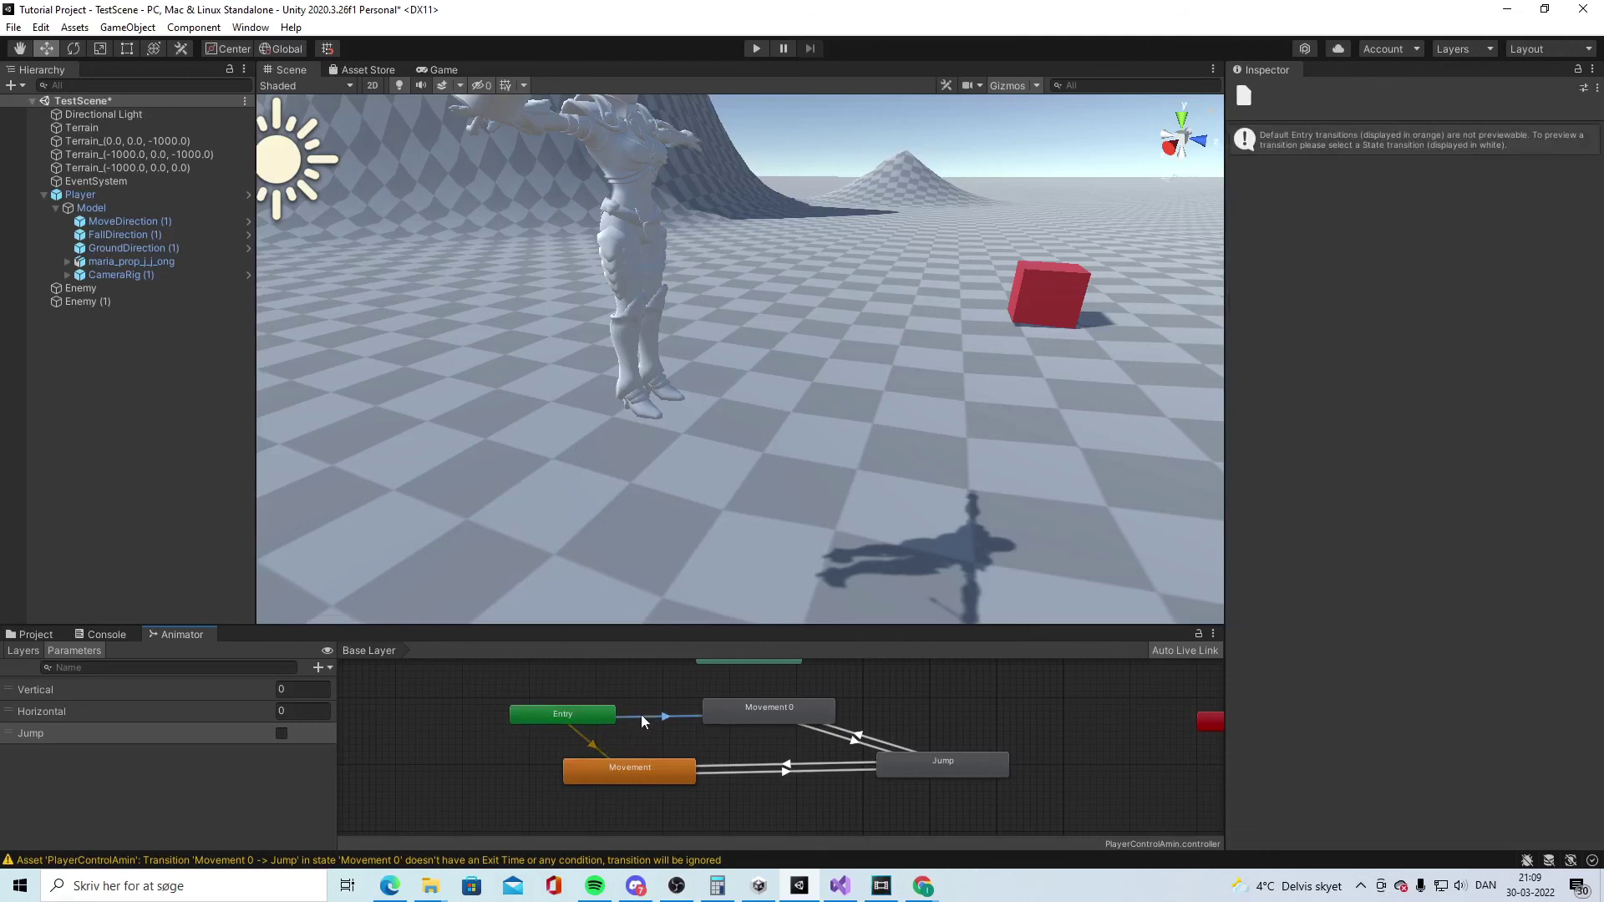
- Inspect Movement 0's 2D Simple Directional blend tree, then delete Movement 0 from Base Layer
{"action": "left_click", "coordinate": [760, 719]}
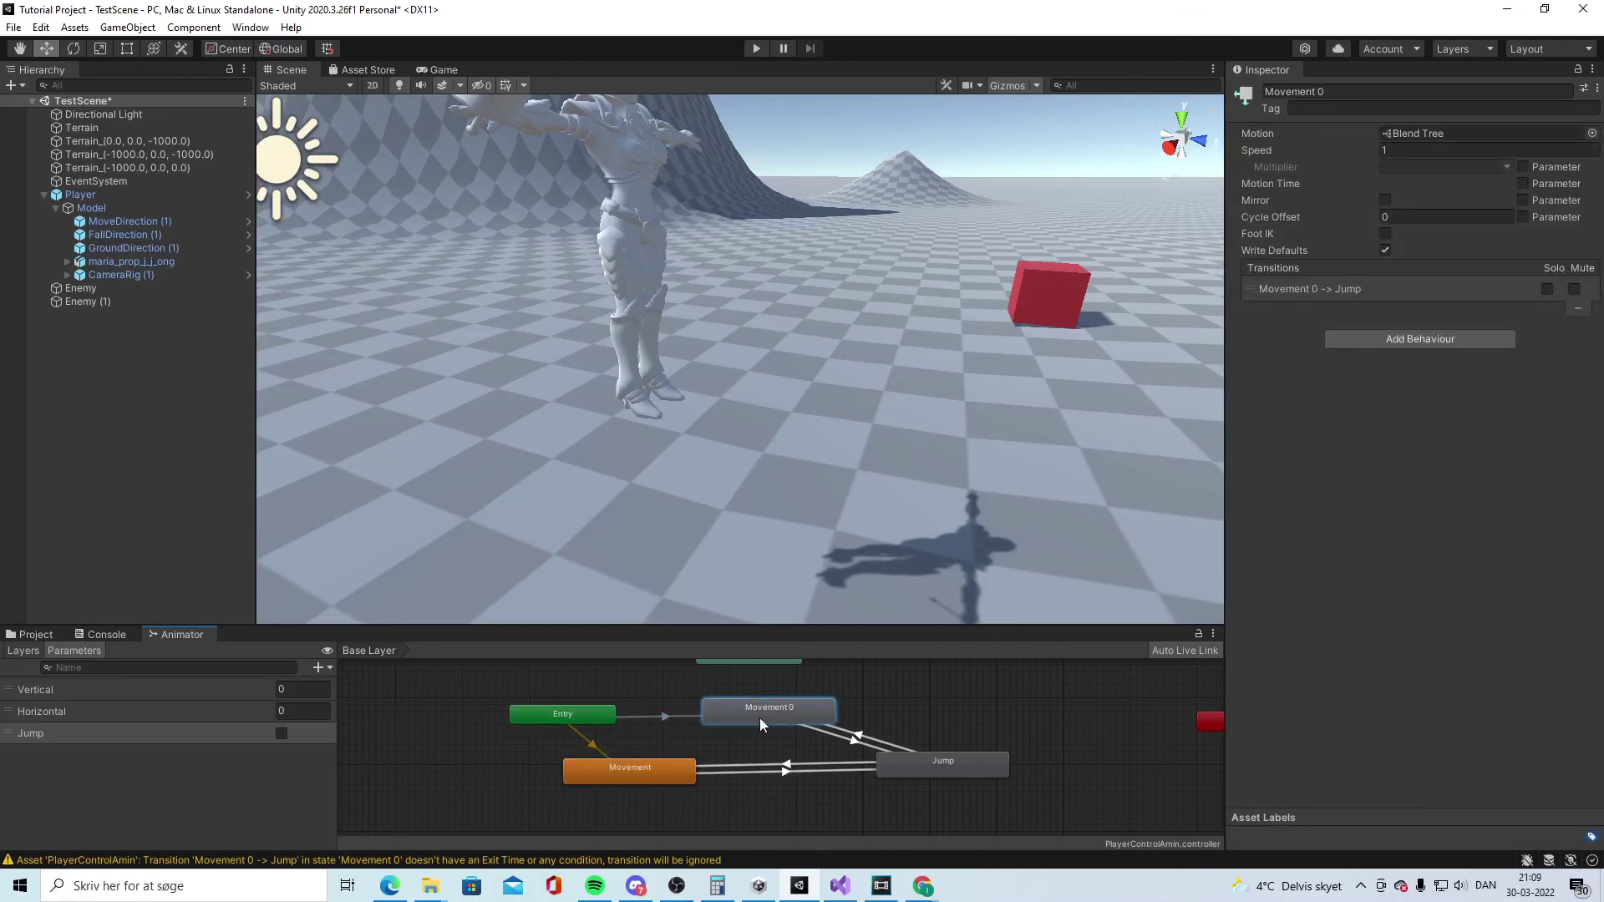
{"action": "double_click", "coordinate": [760, 719]}
{"action": "left_click", "coordinate": [869, 722]}
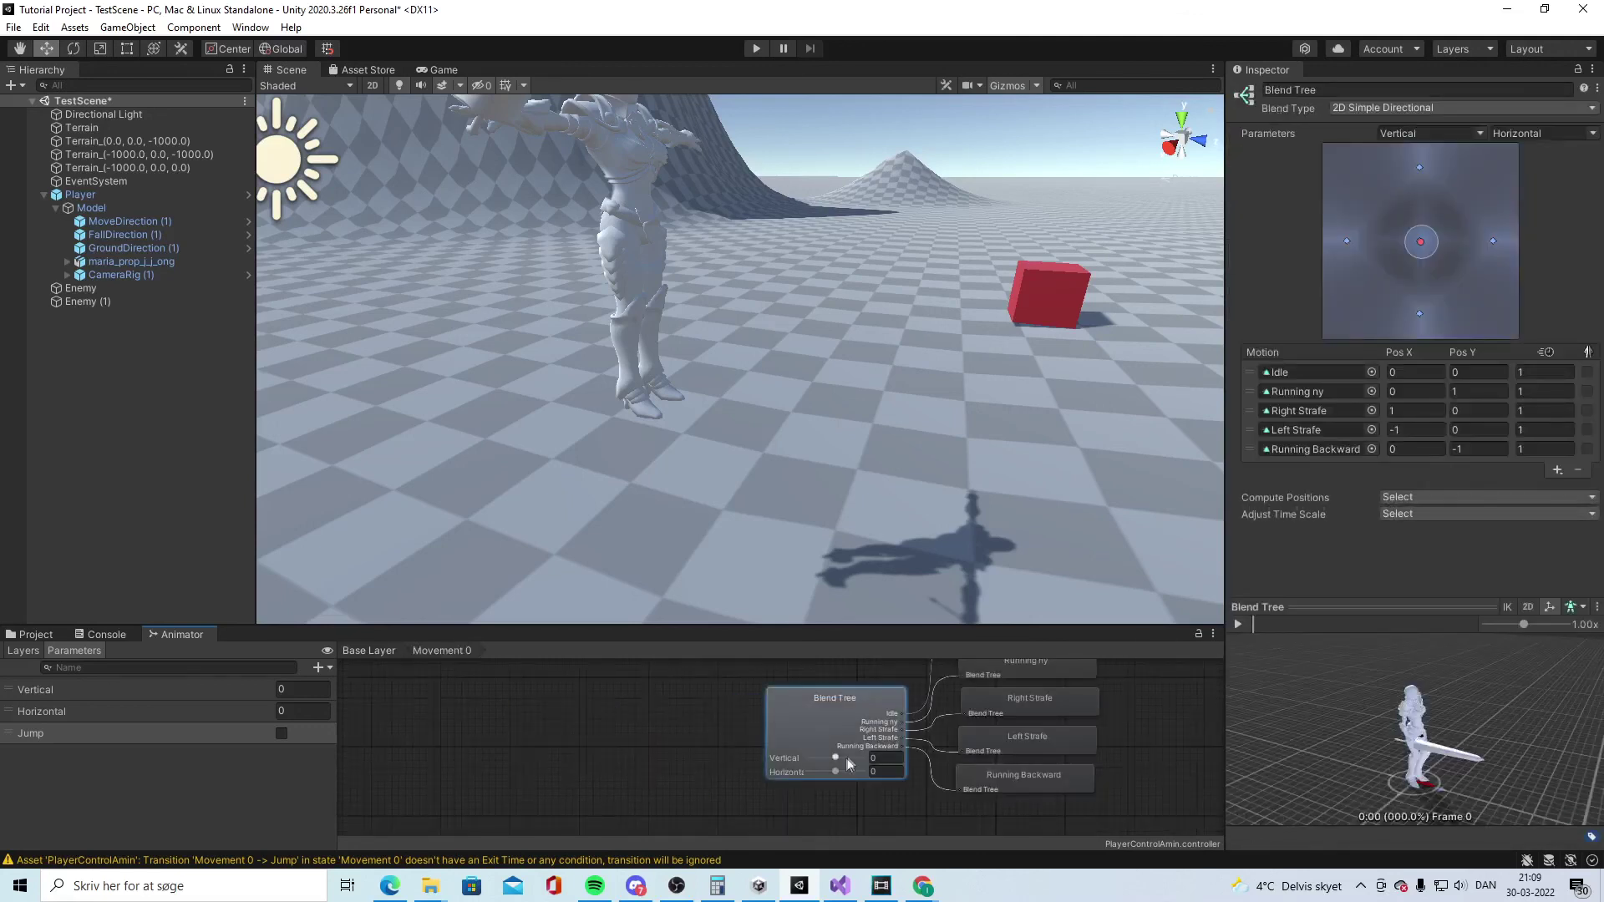
{"action": "left_click", "coordinate": [368, 651]}
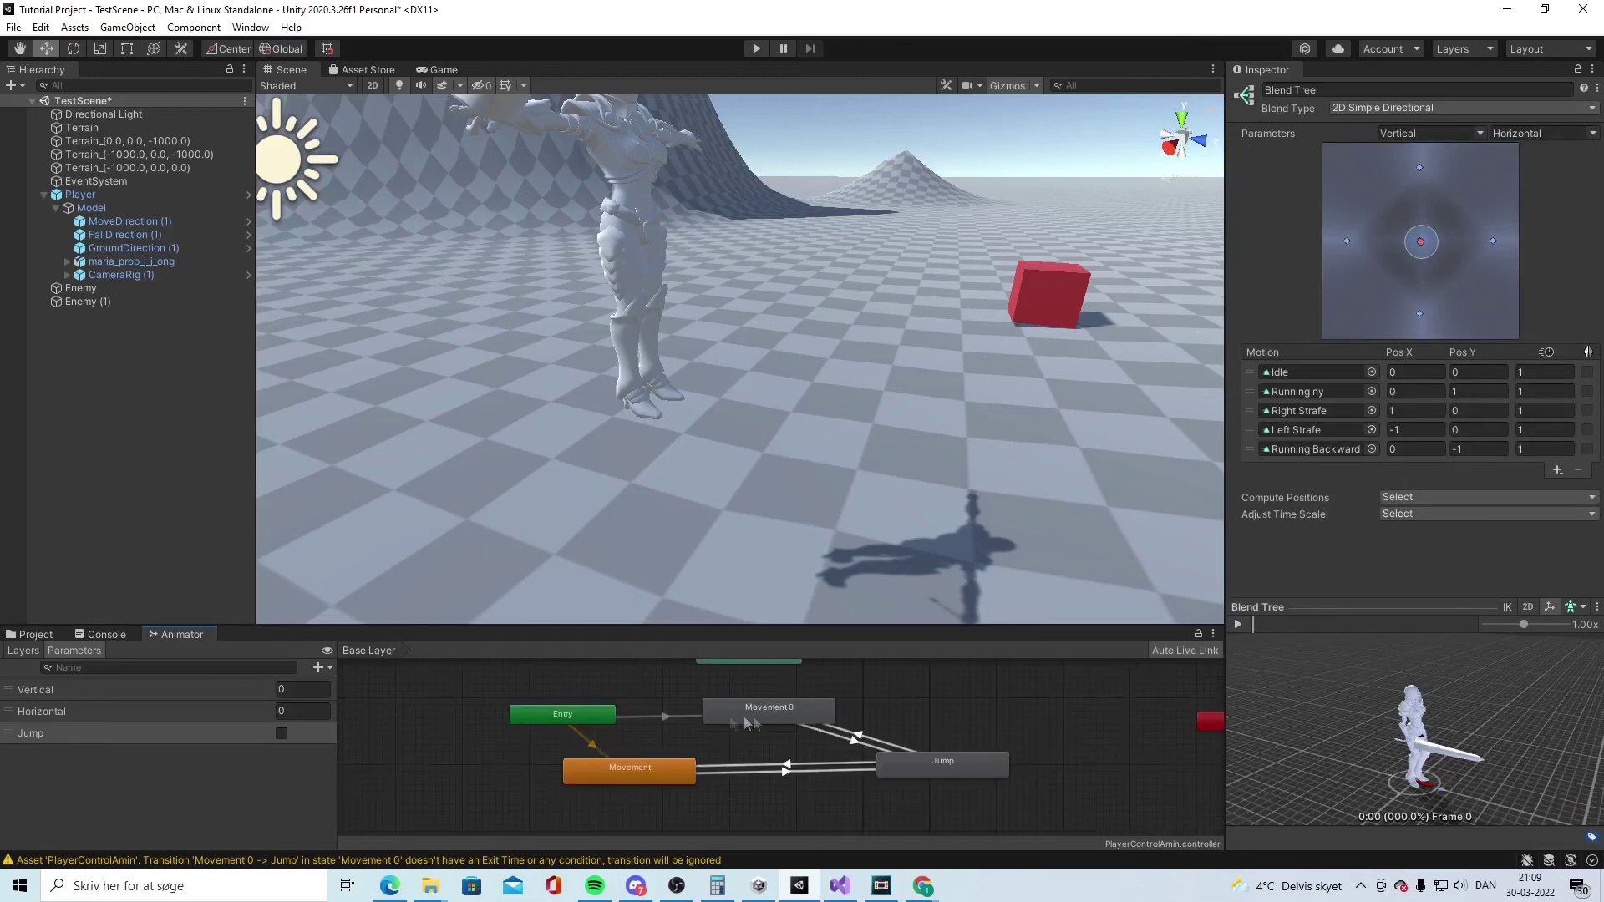
{"action": "left_click", "coordinate": [656, 774]}
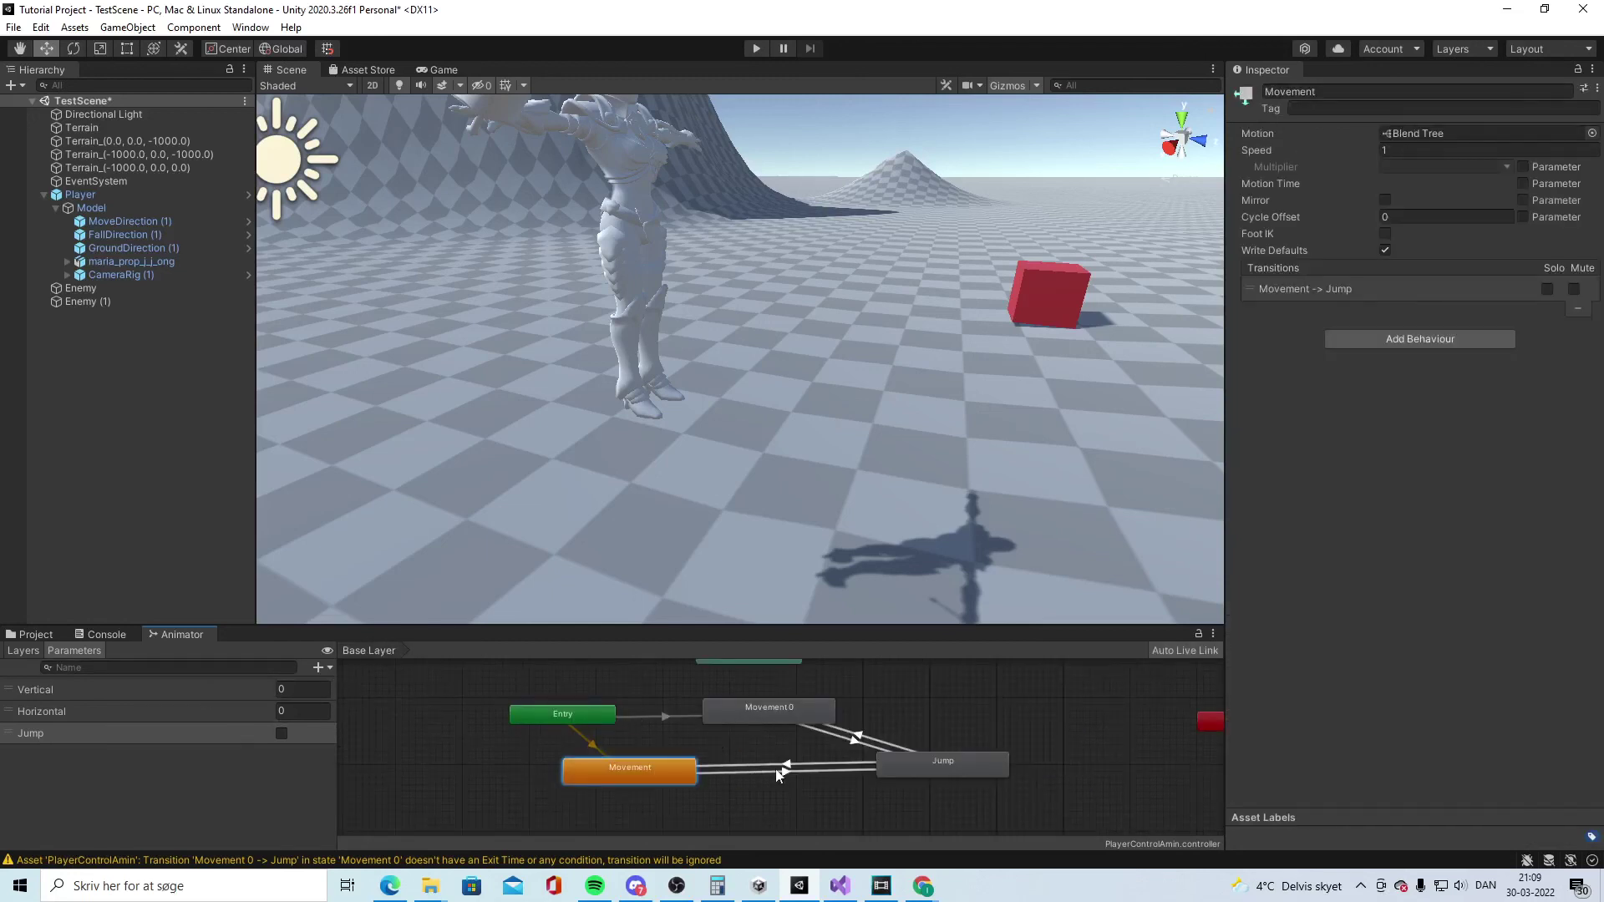
{"action": "left_click", "coordinate": [779, 714]}
{"action": "key", "text": "Delete"}
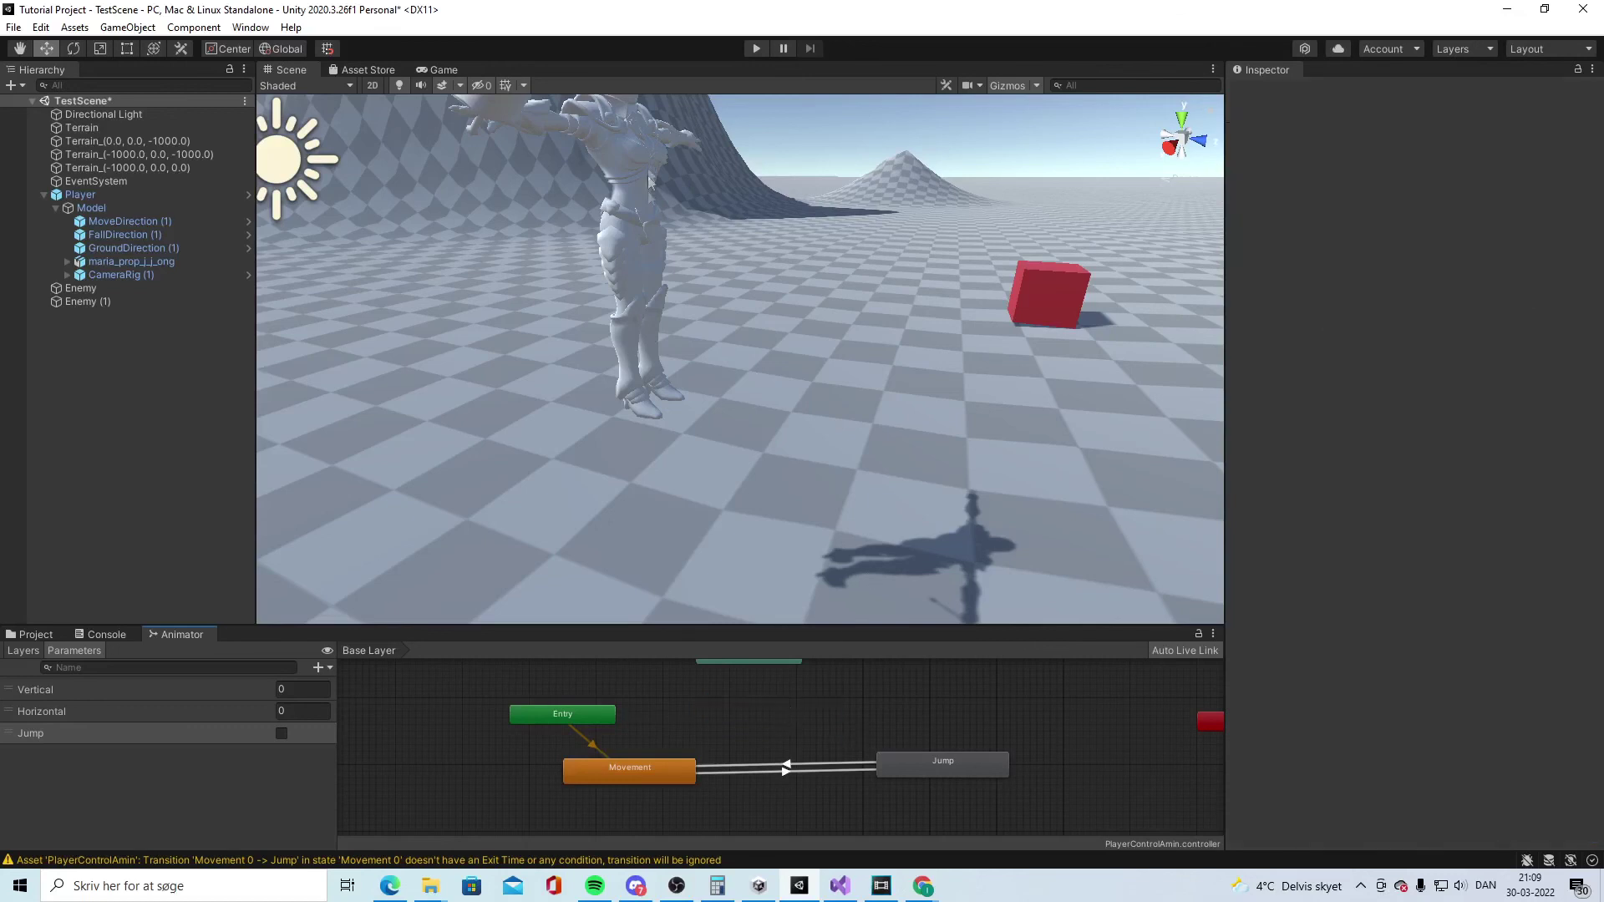
{"action": "left_click", "coordinate": [757, 50]}
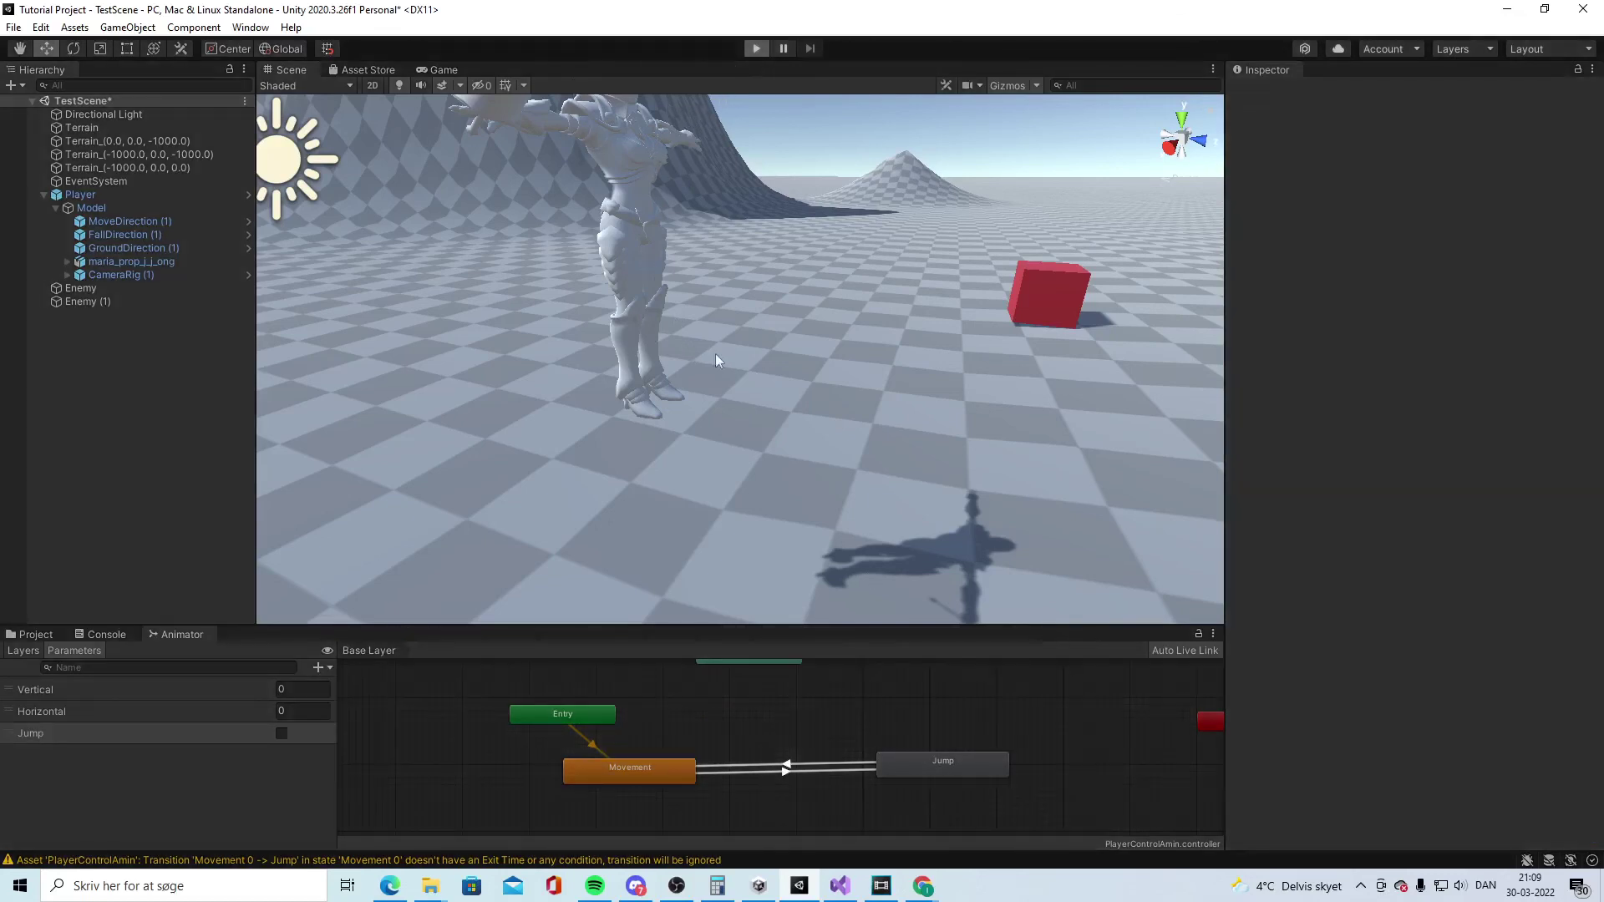
- Test the character in Play mode: run with D and A, jump with Space, strafe with S
{"action": "key", "text": "d"}
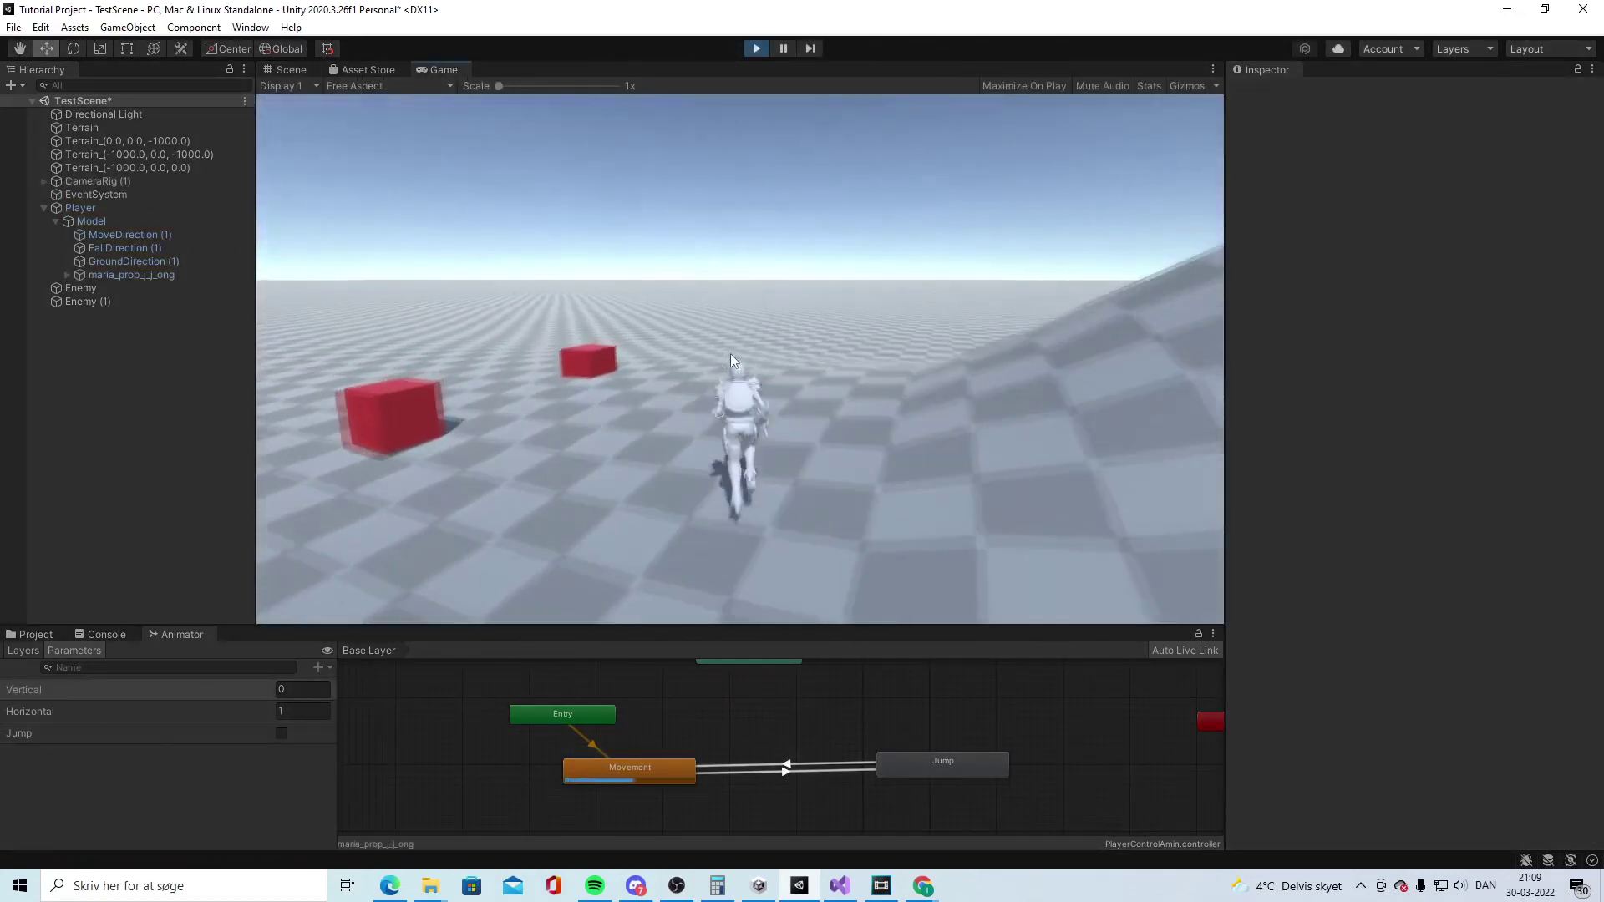
{"action": "key", "text": "a"}
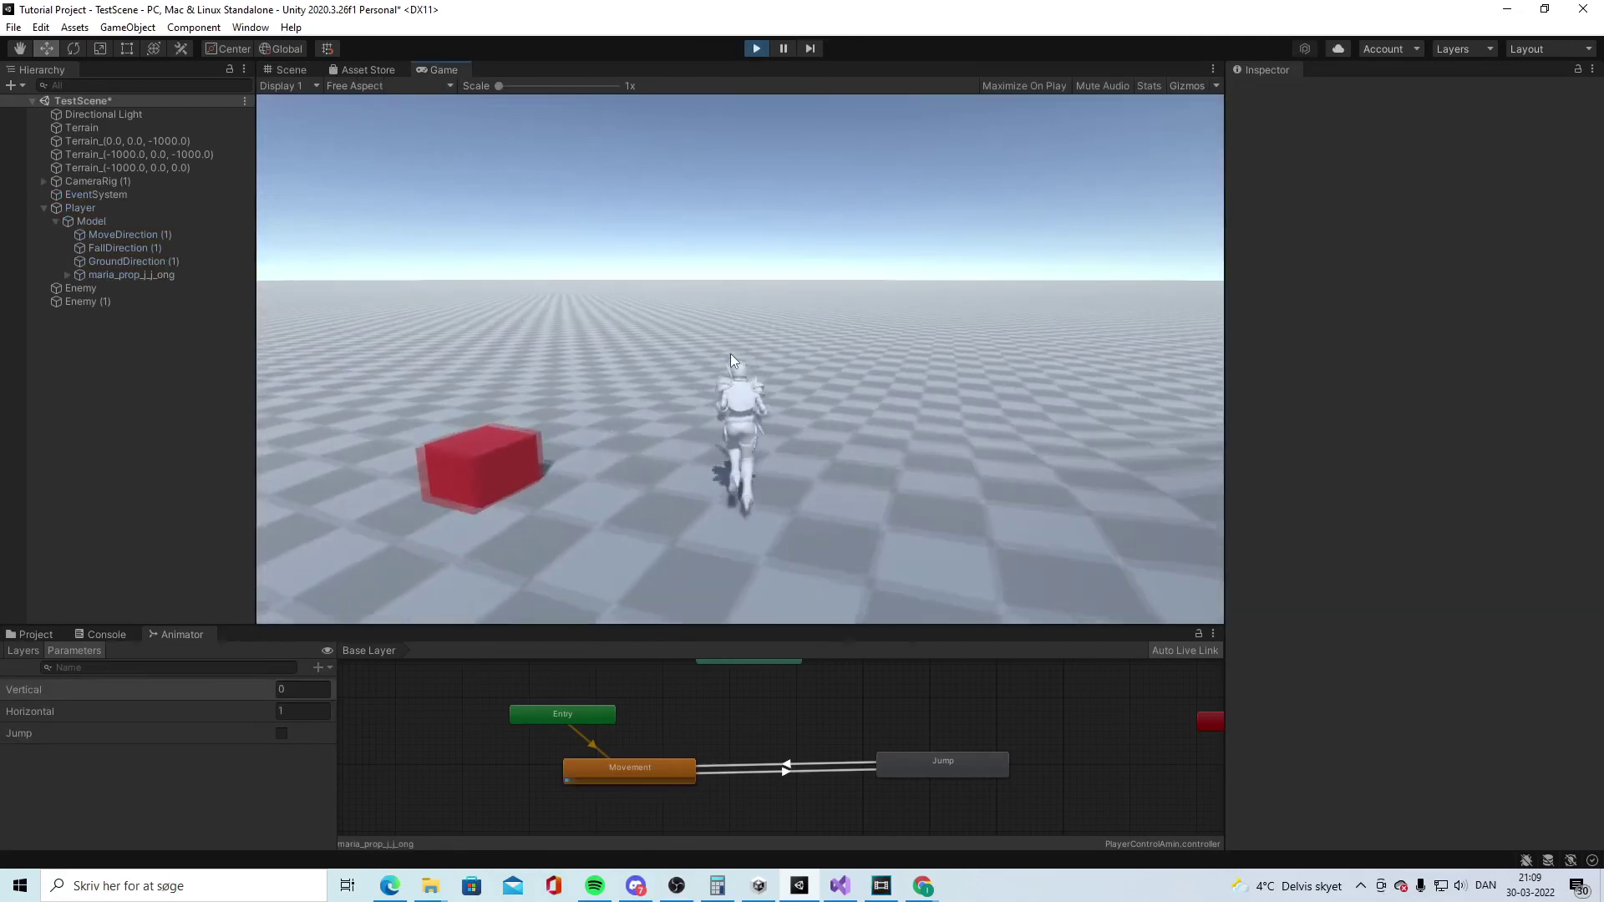
{"action": "key", "text": "space"}
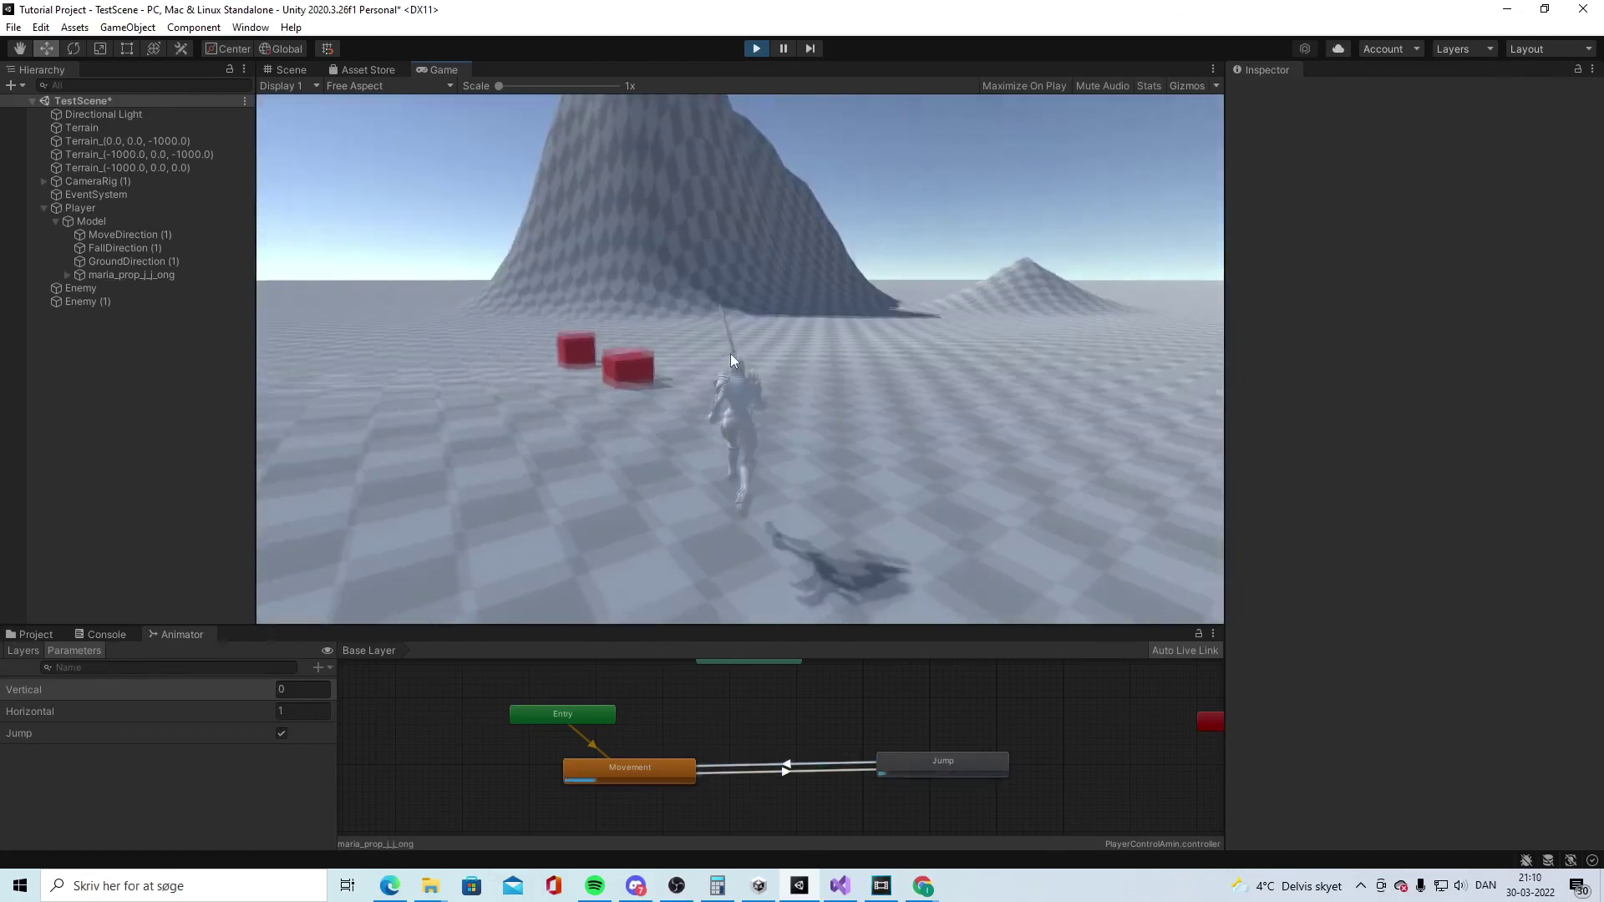
{"action": "key", "text": "d"}
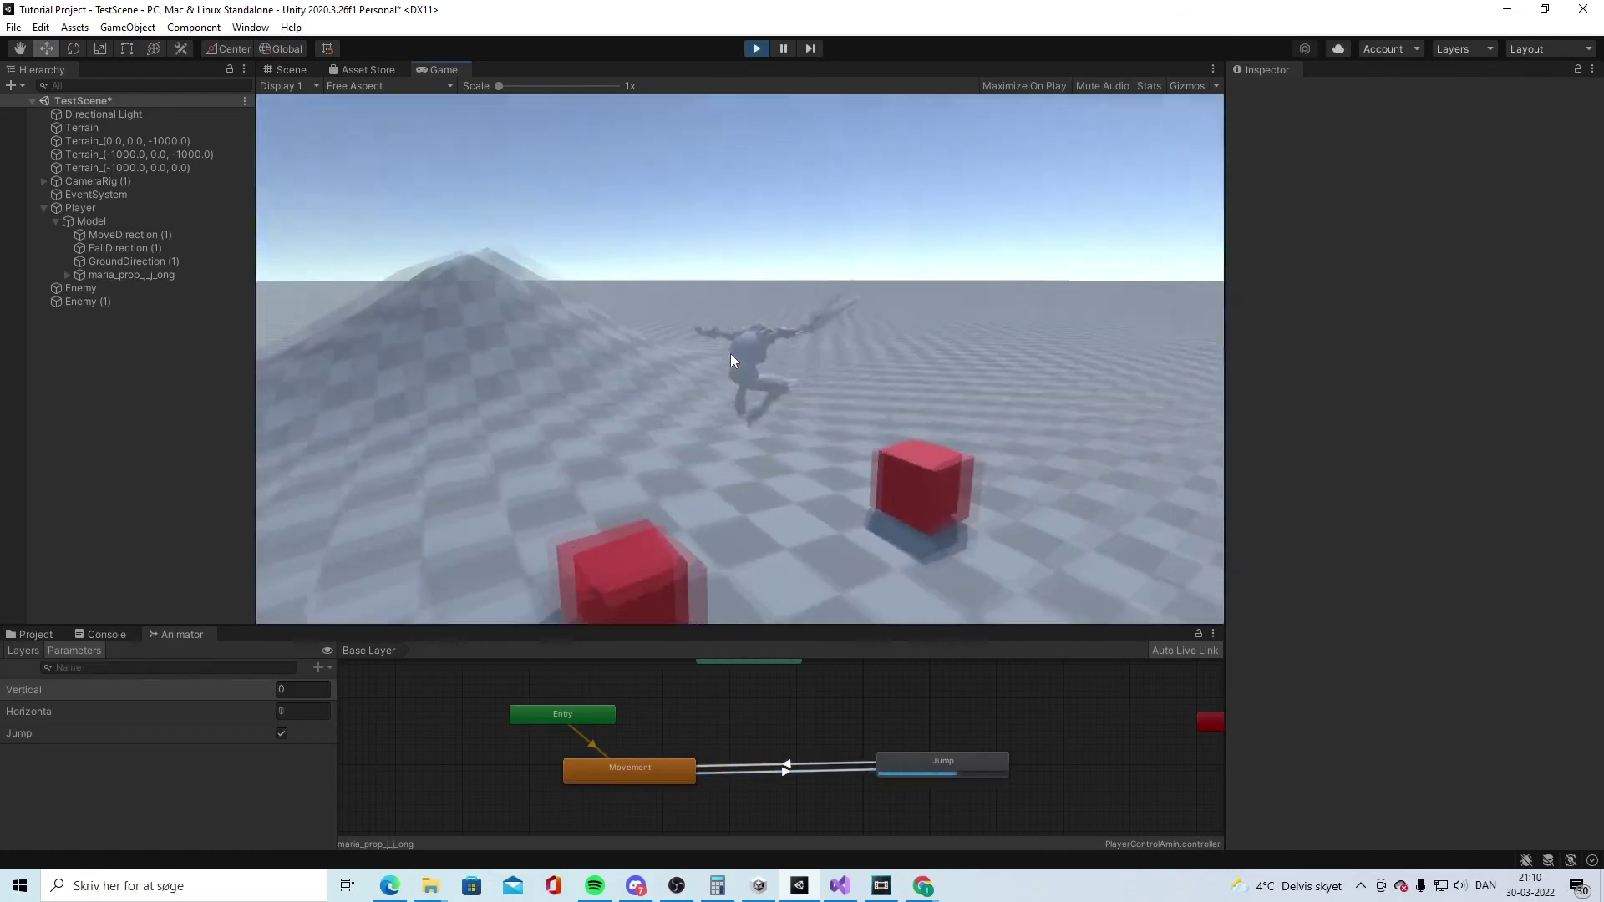
{"action": "key", "text": "a"}
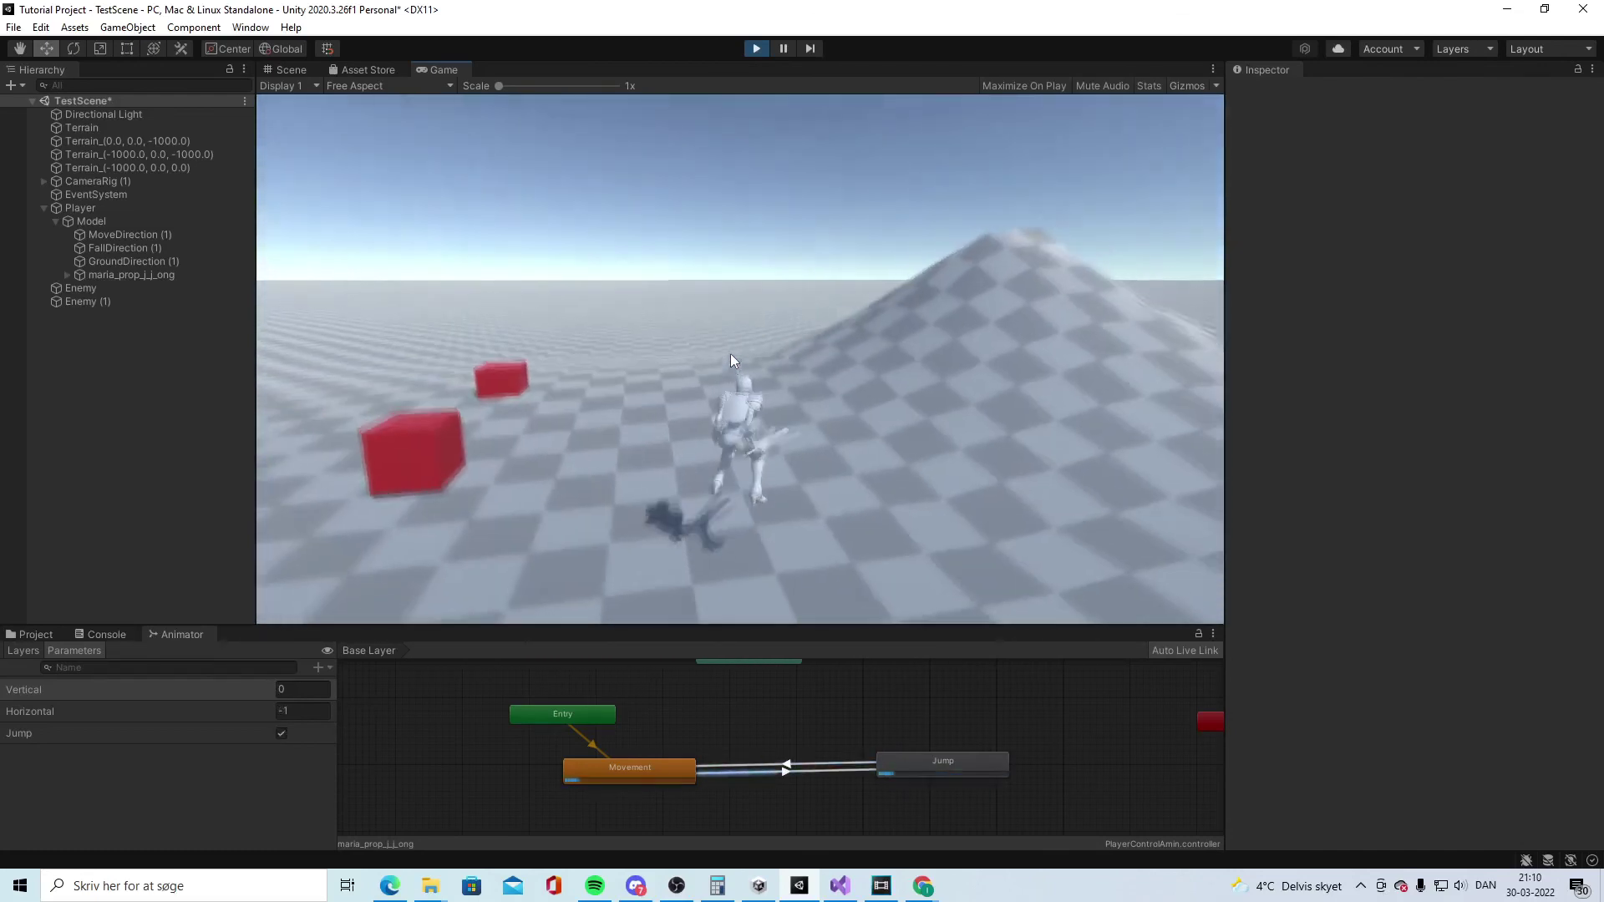
{"action": "key", "text": "space"}
{"action": "key", "text": "s"}
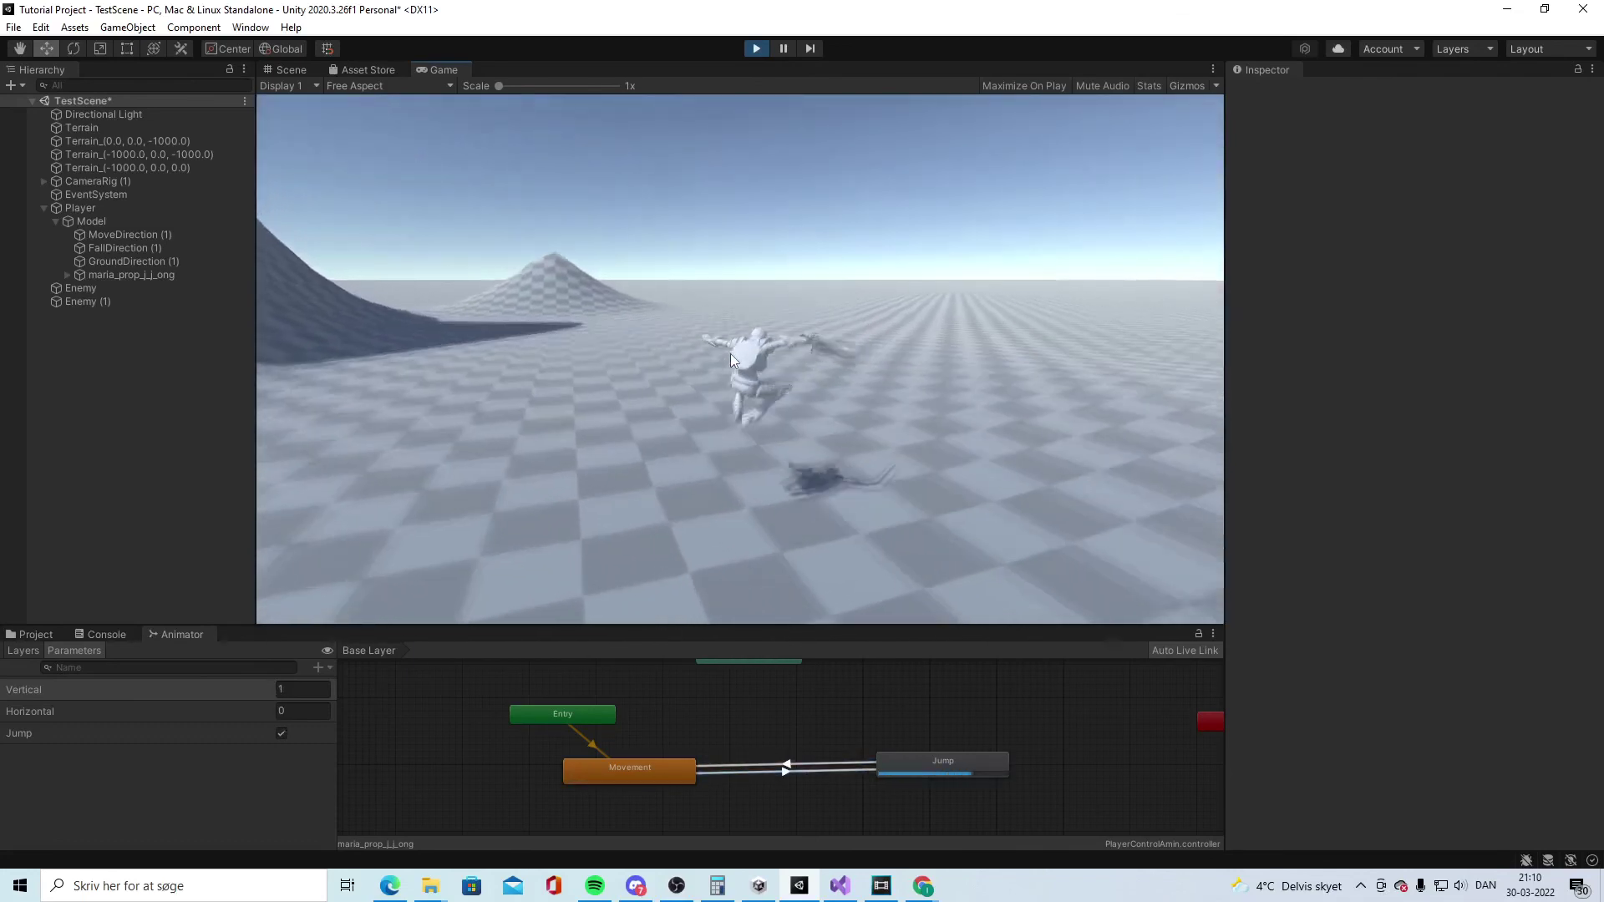